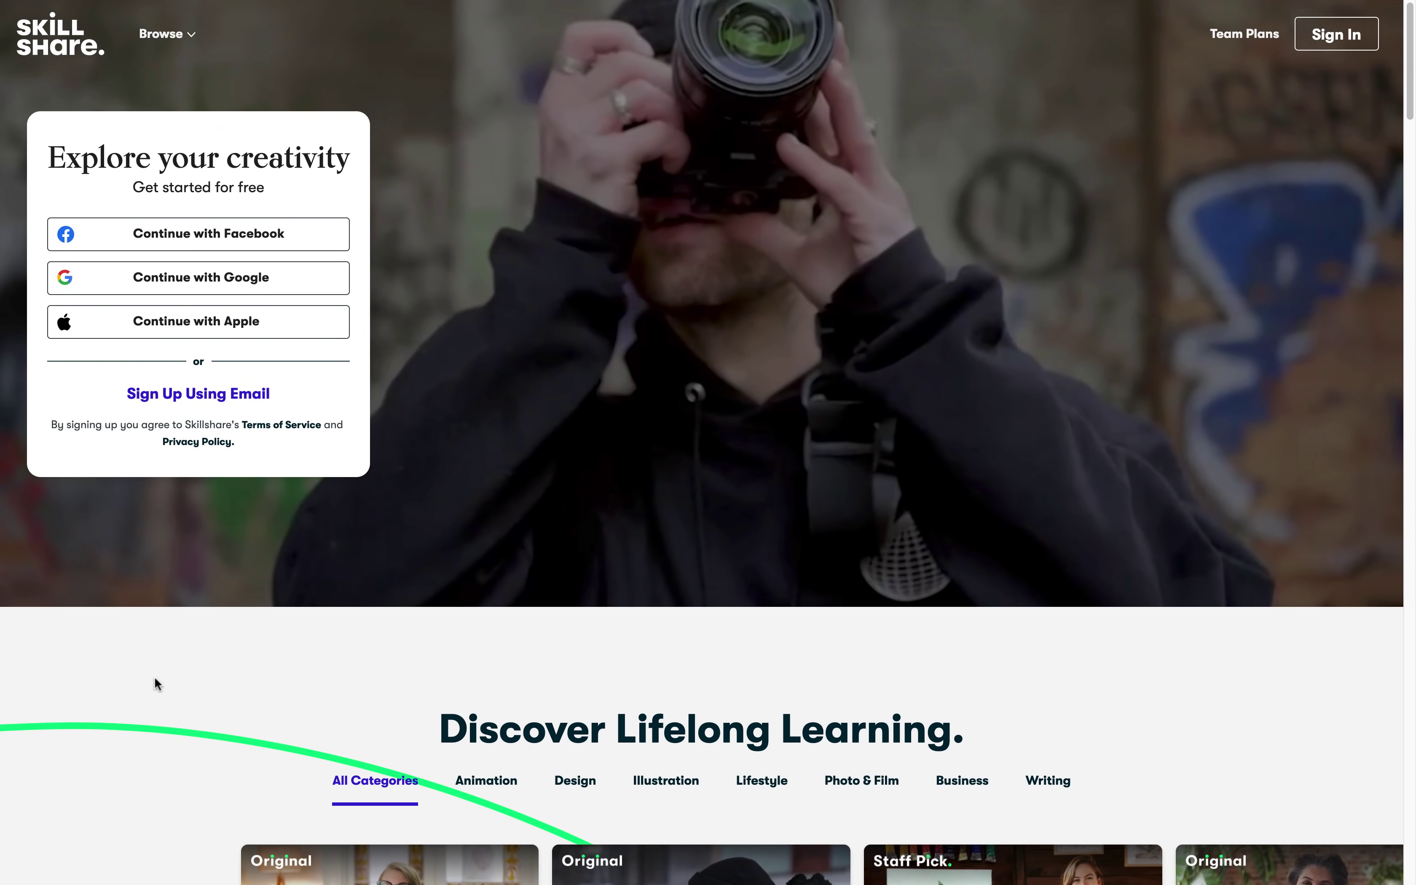
Browse Skillshare's Animation, Design, Illustration and Lifestyle category tabs further down the homepage
scroll(155, 681, down, 6)
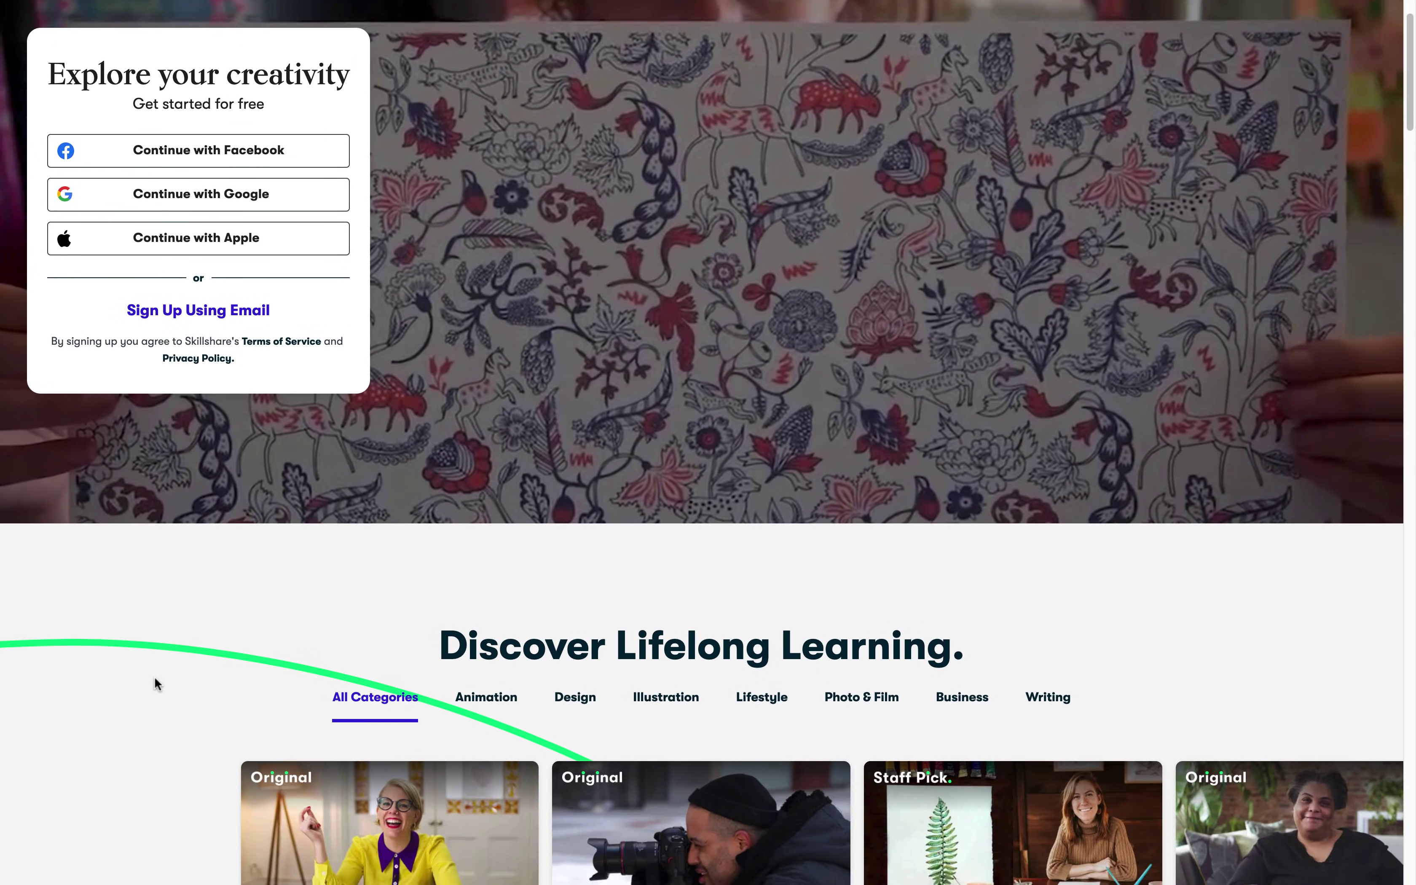
scroll(155, 682, down, 5)
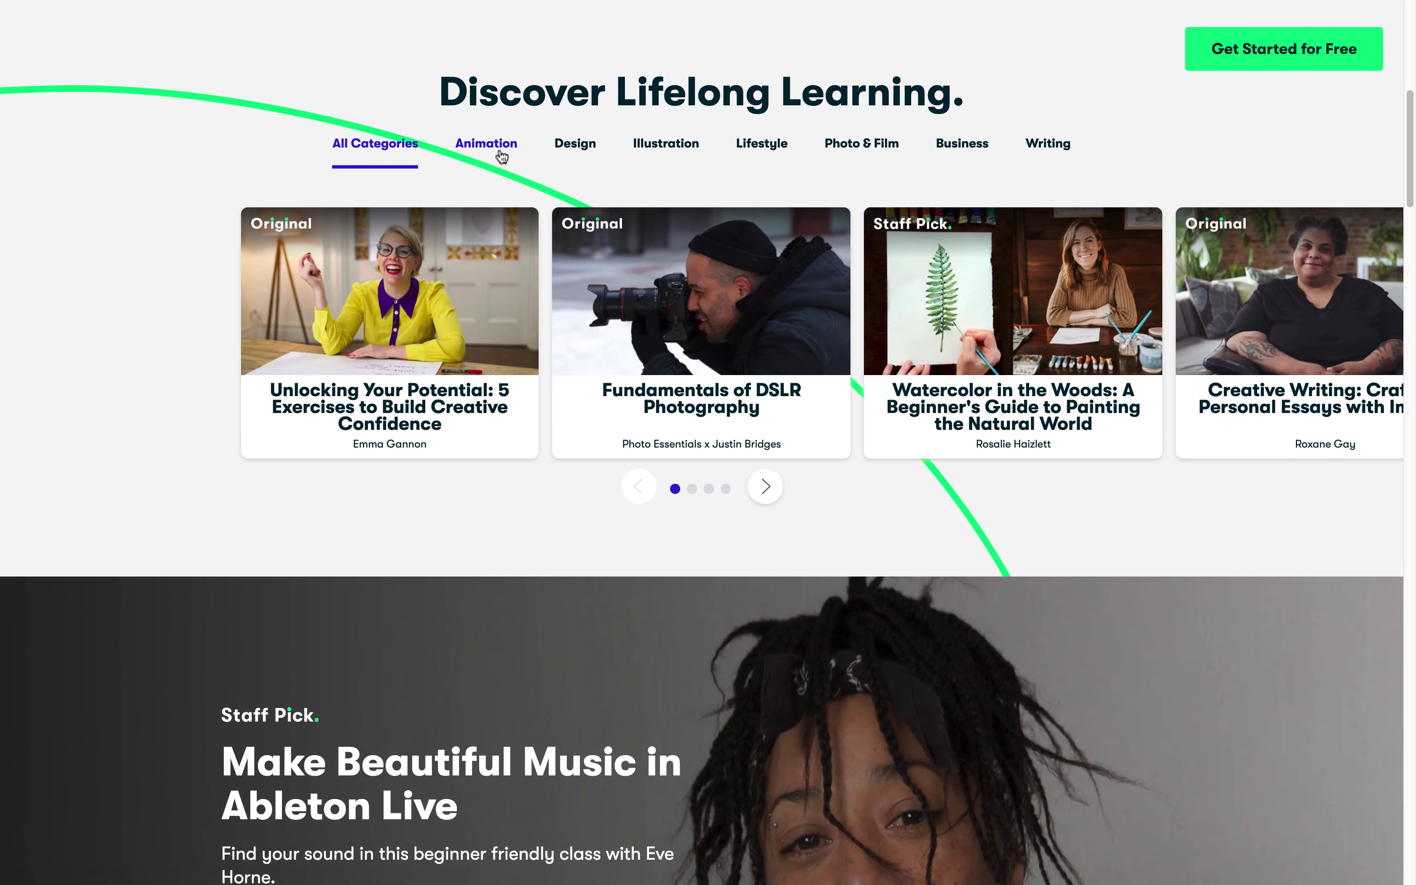
click(500, 152)
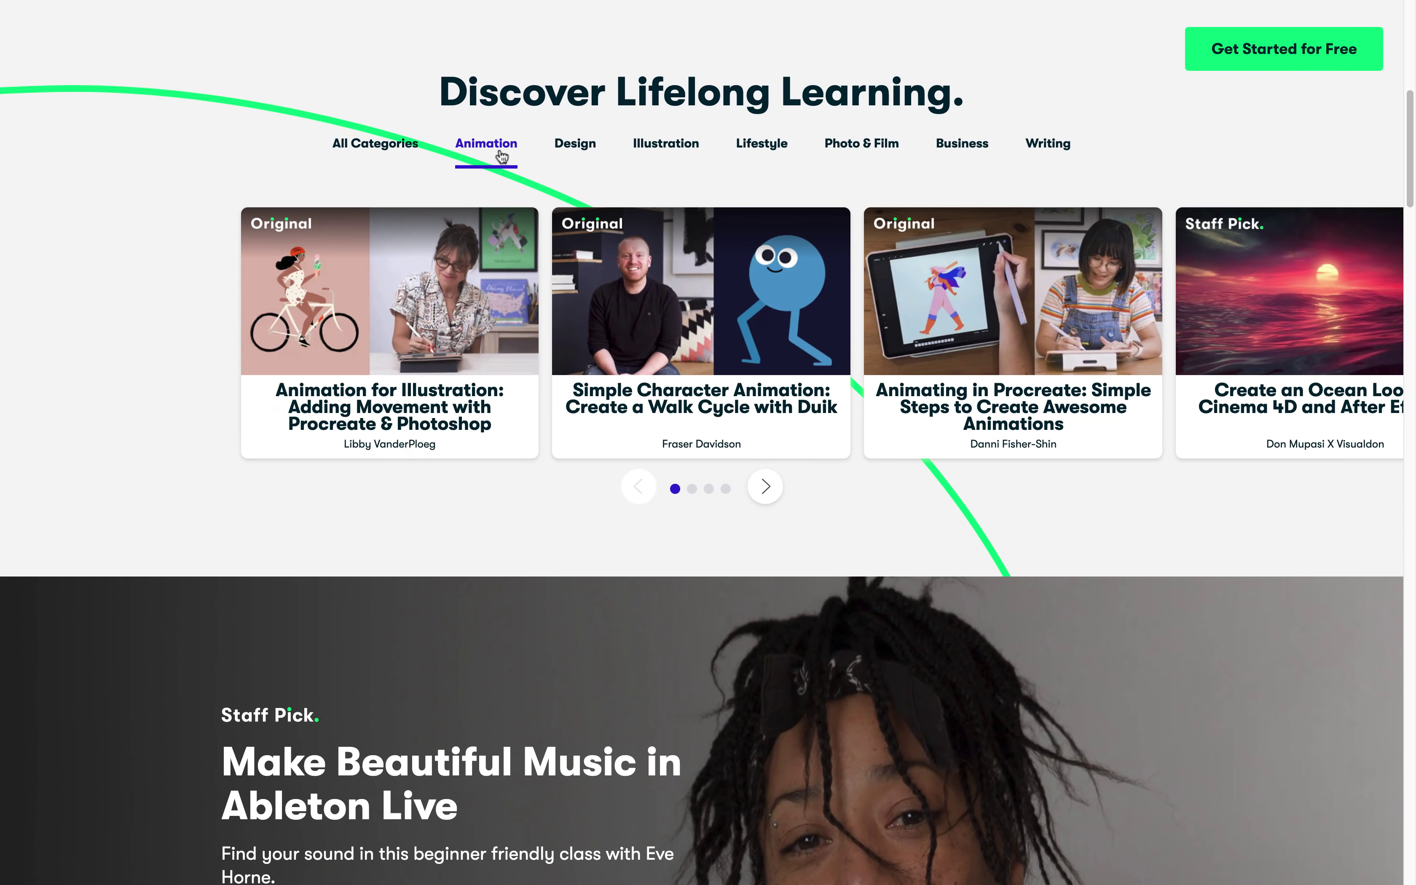
click(577, 153)
click(651, 153)
click(762, 153)
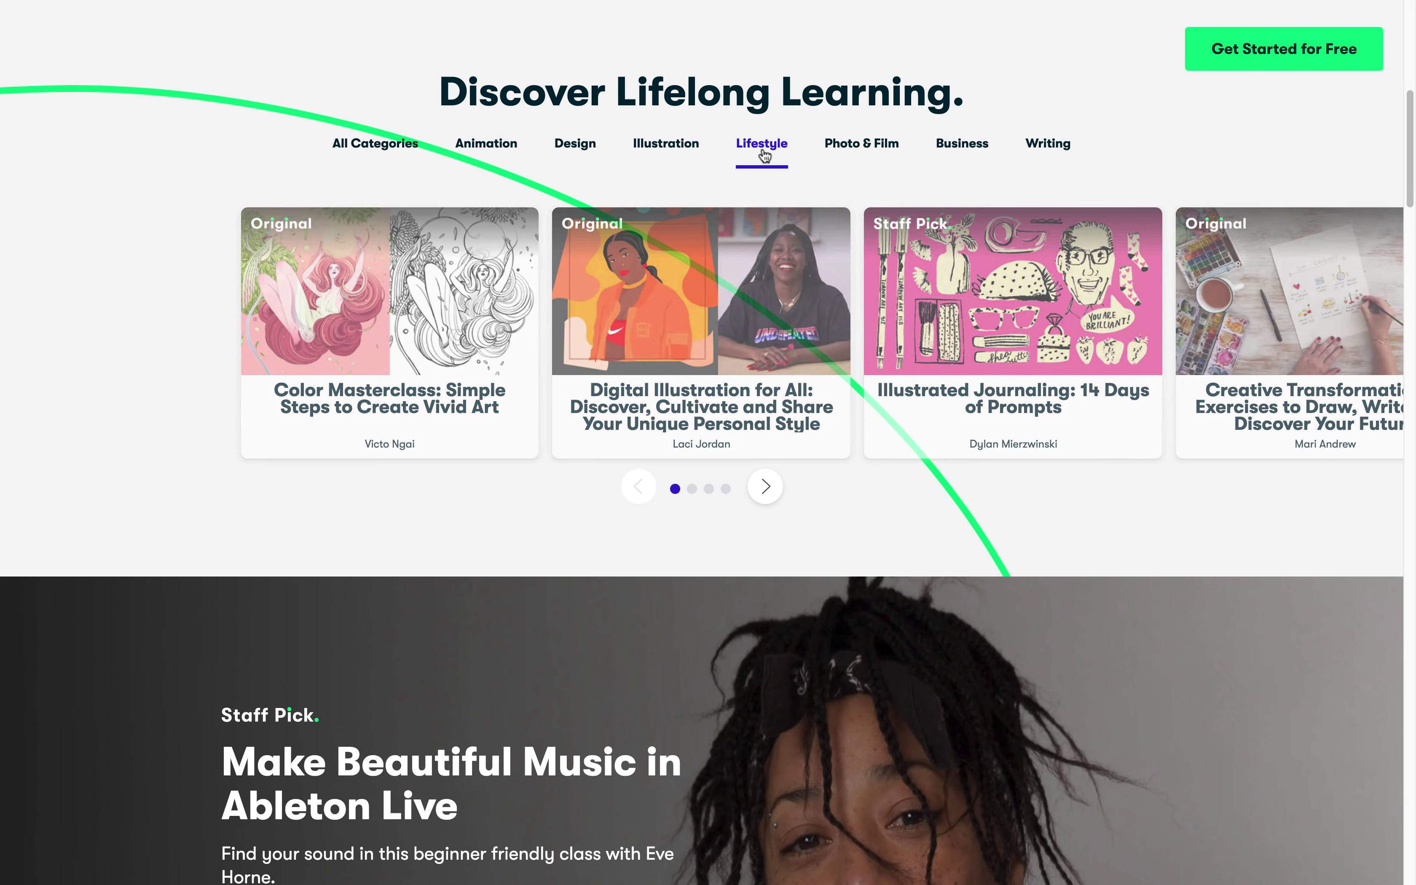
scroll(126, 389, down, 7)
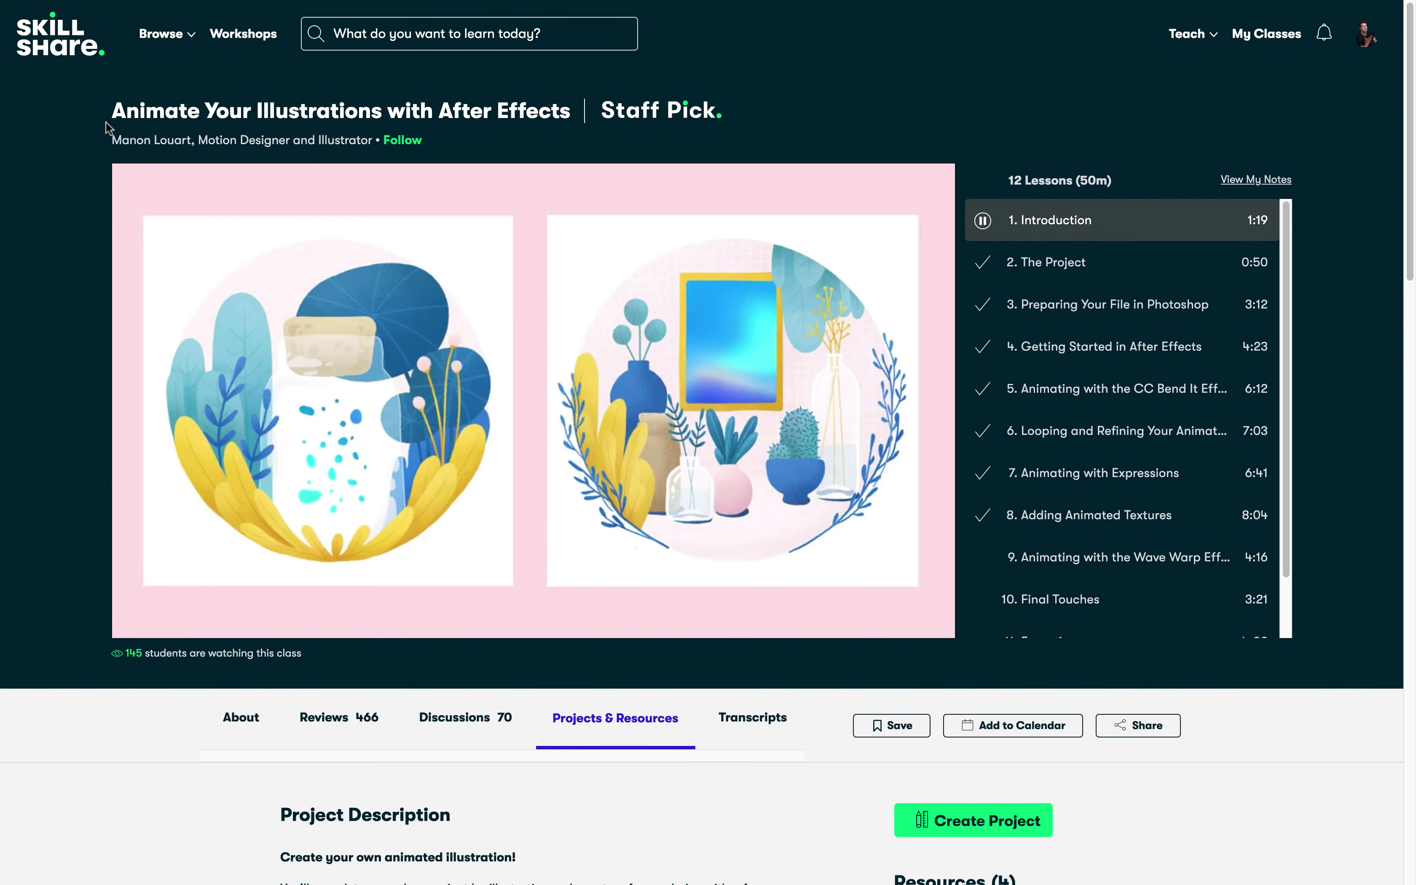
Highlight and clear the 'Animate Your Illustrations with After Effects' title, then play the video full screen
drag(113, 110, 568, 110)
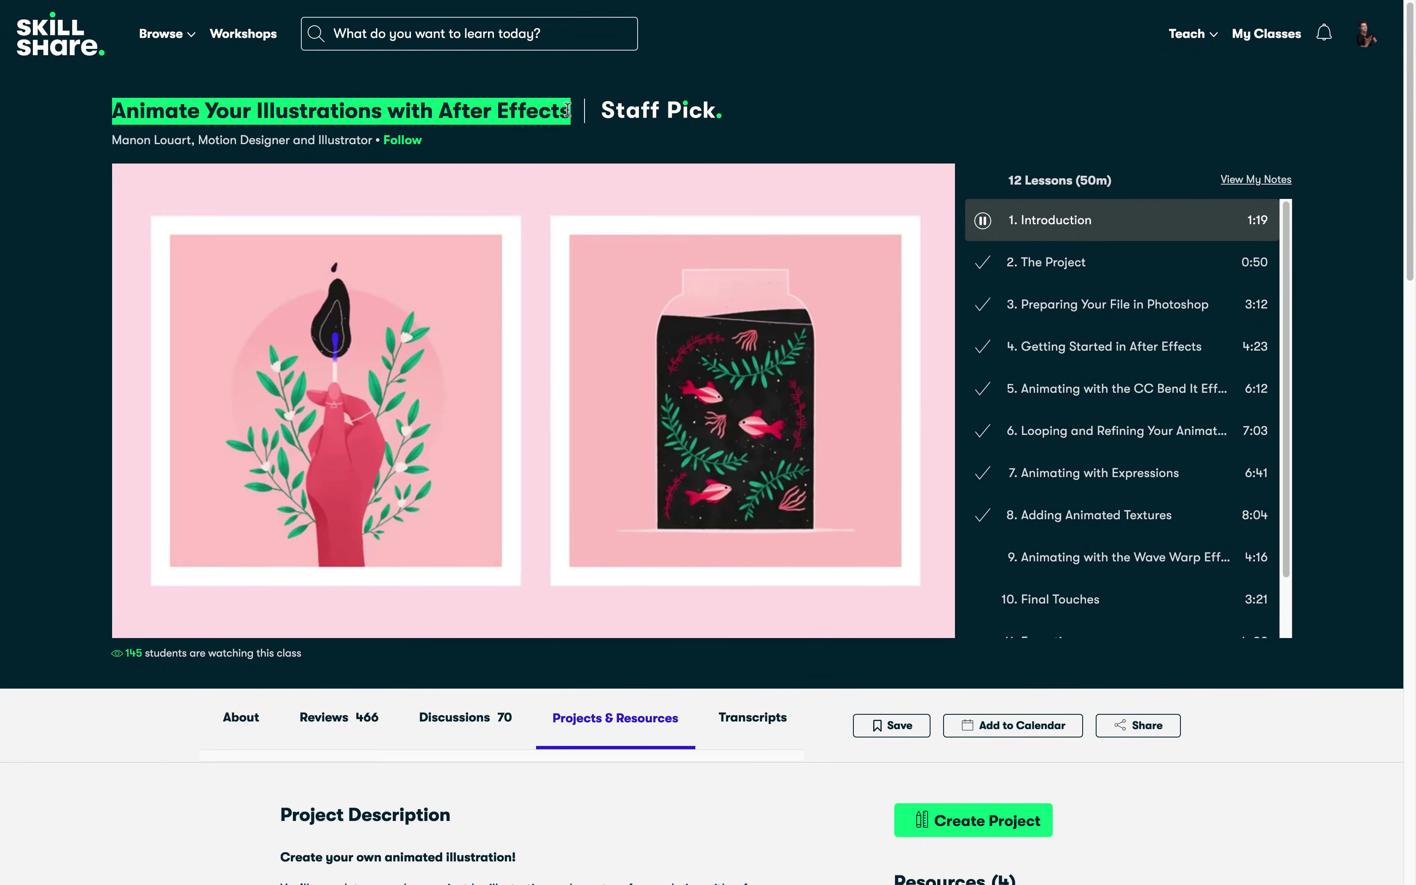
click(53, 183)
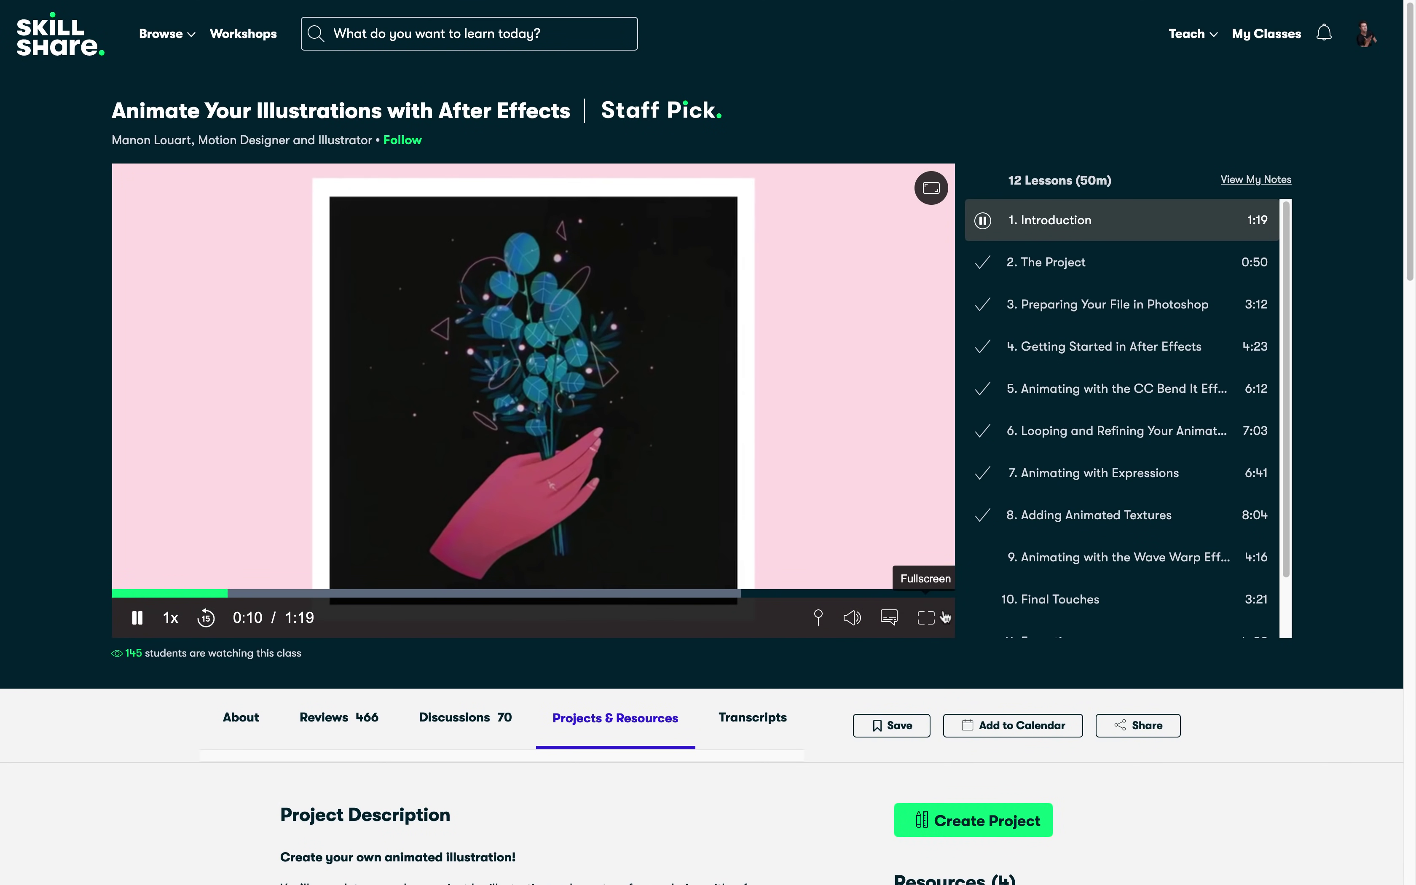
click(926, 618)
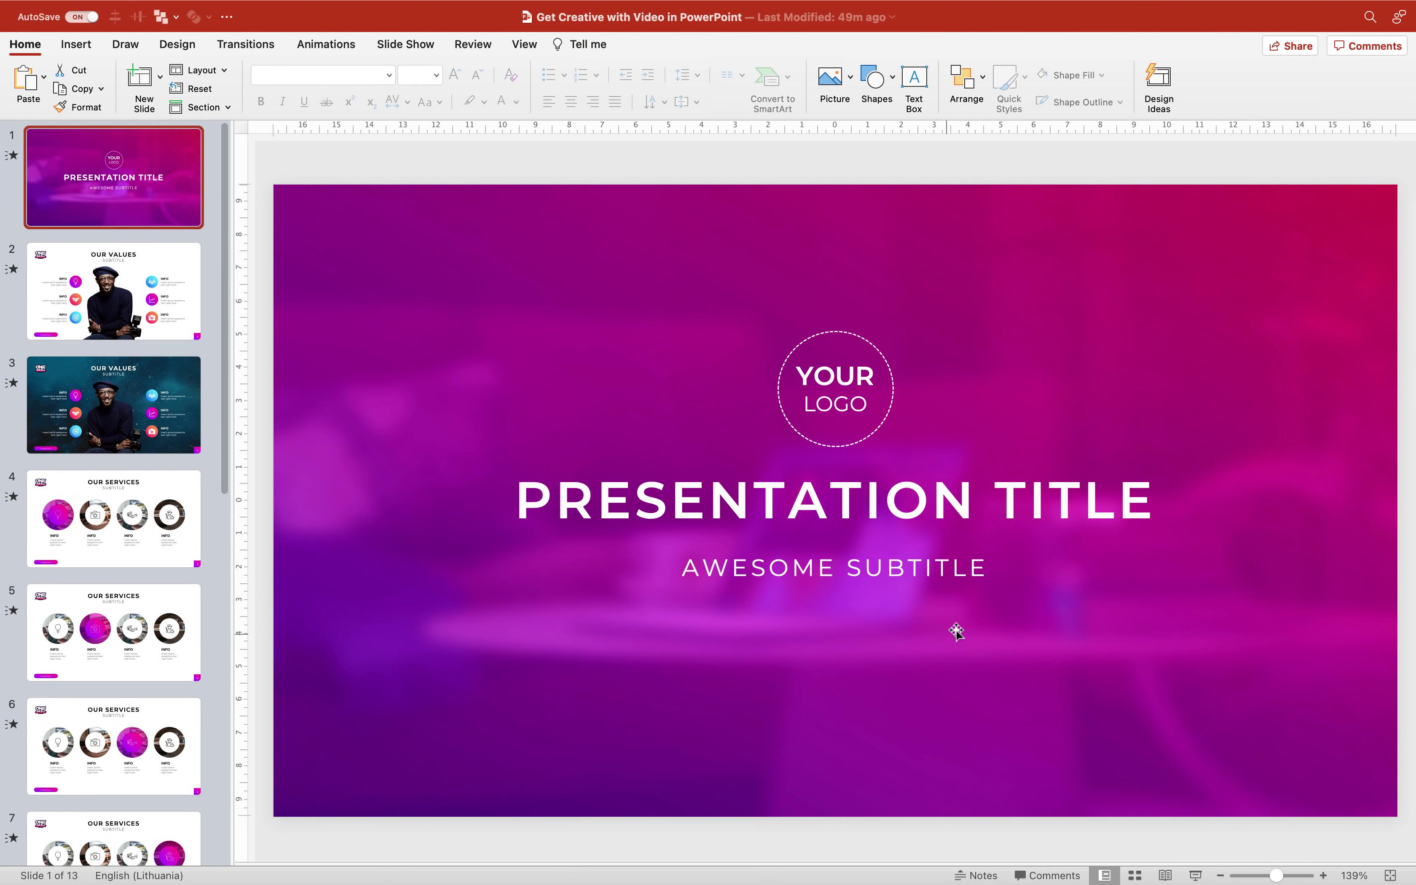
Flip through slides 2 to 6, back to Our Values, then switch to the browser
click(182, 281)
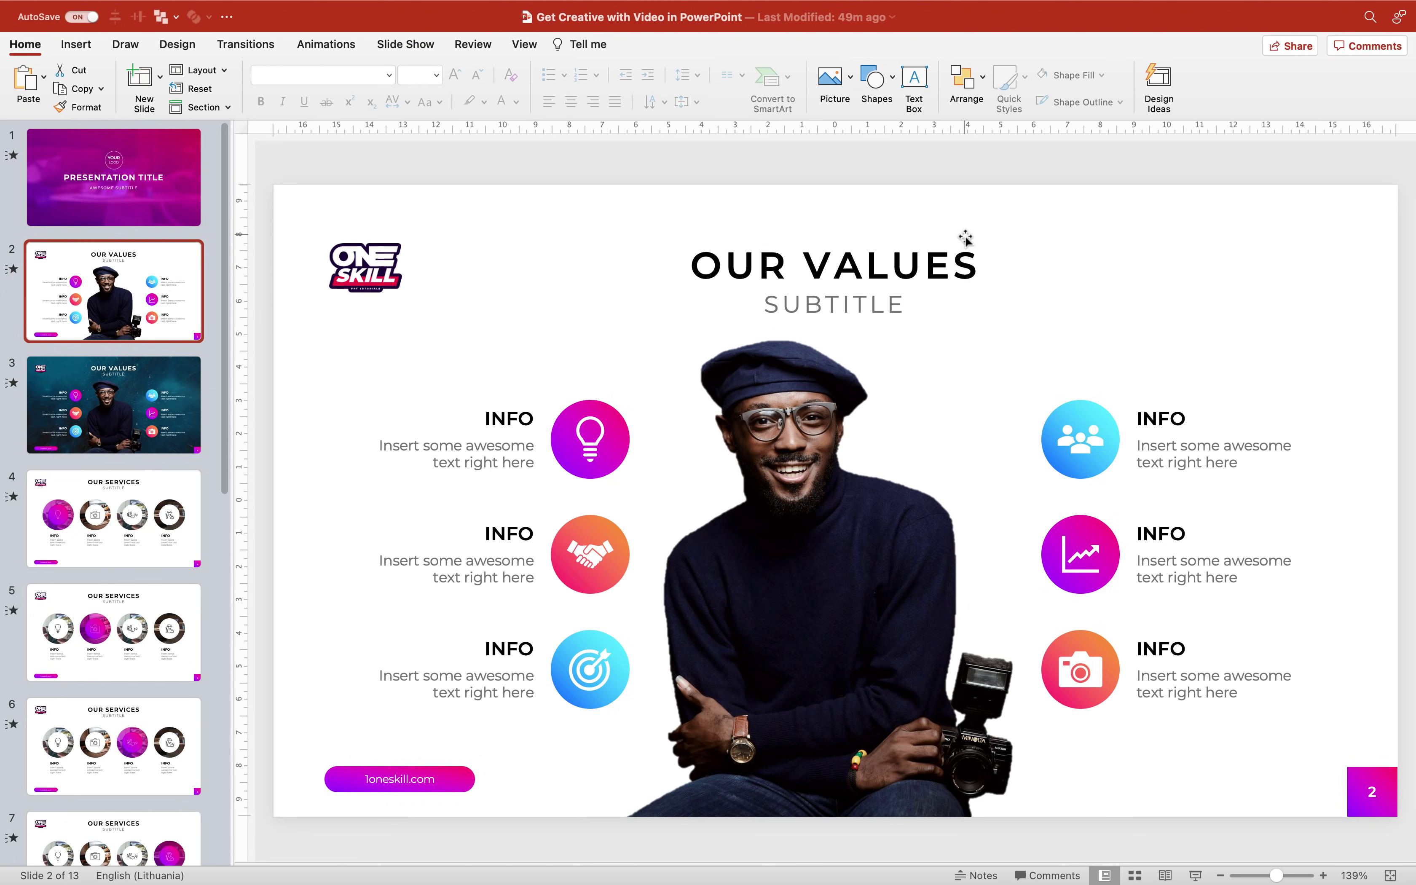
click(131, 413)
click(135, 527)
click(136, 646)
click(142, 763)
click(132, 638)
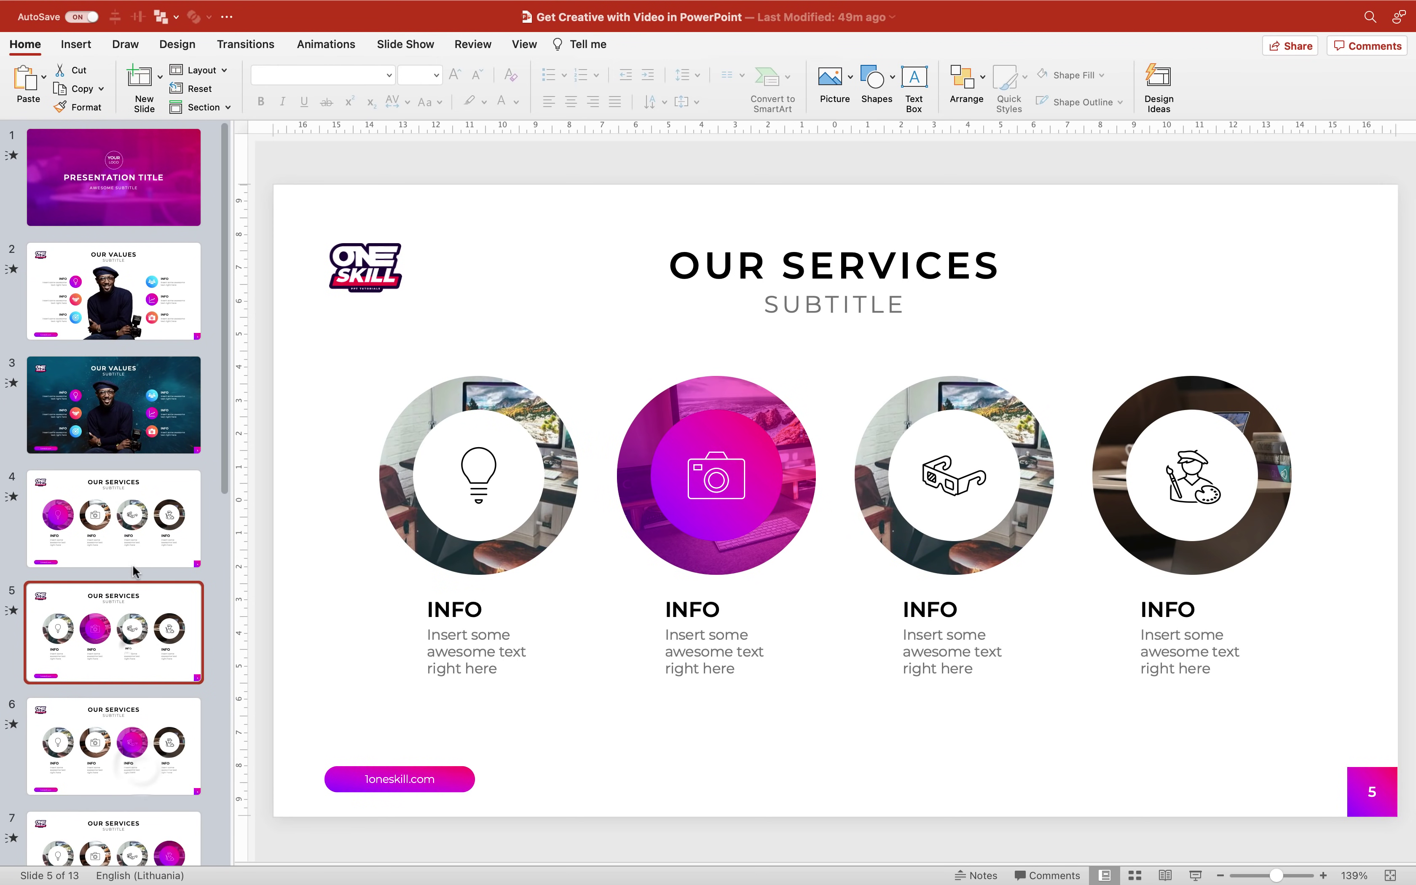
click(132, 532)
click(148, 415)
click(121, 263)
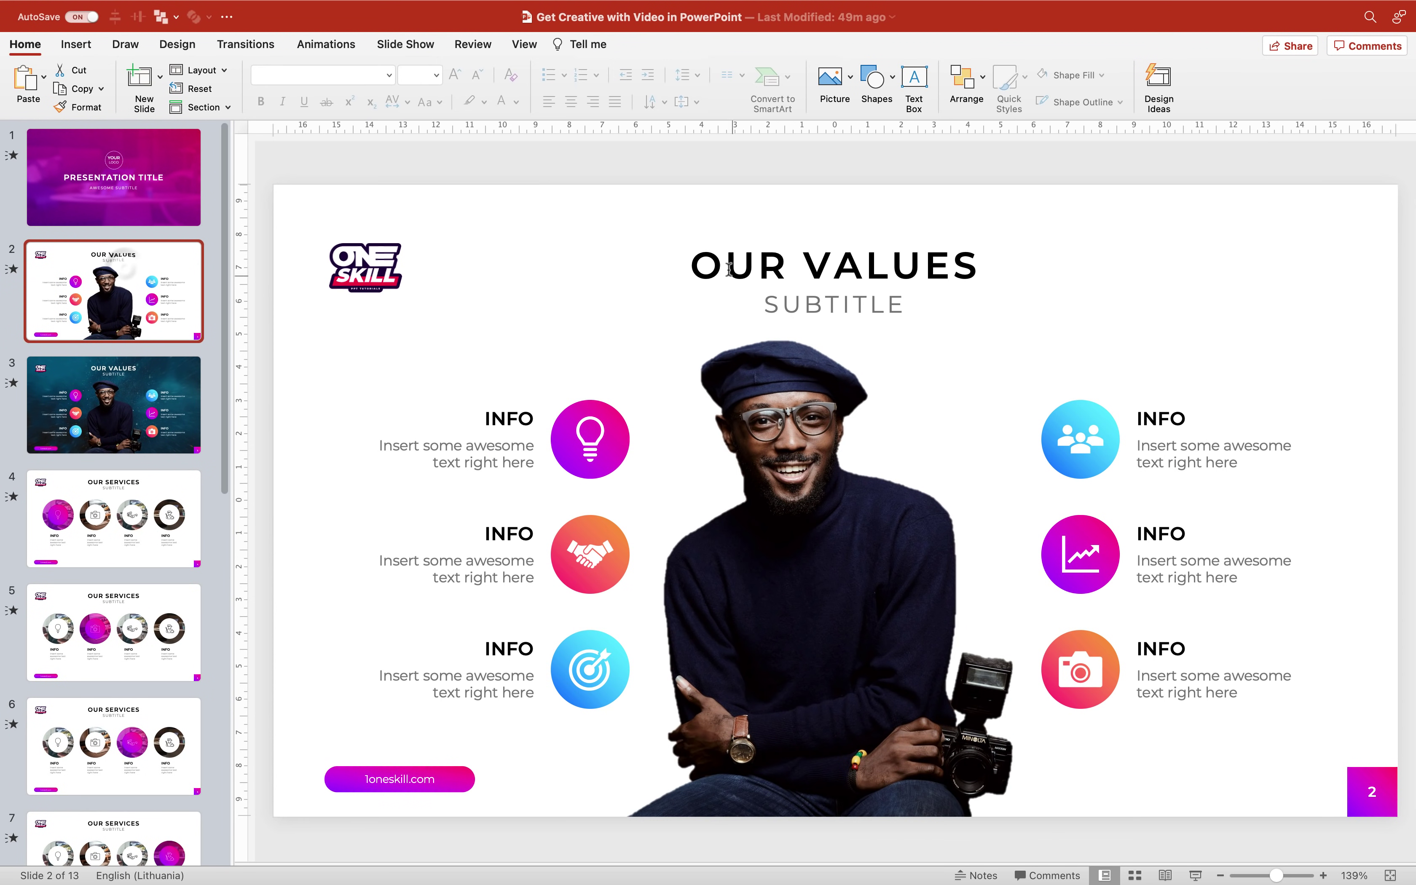
key(ctrl+Left)
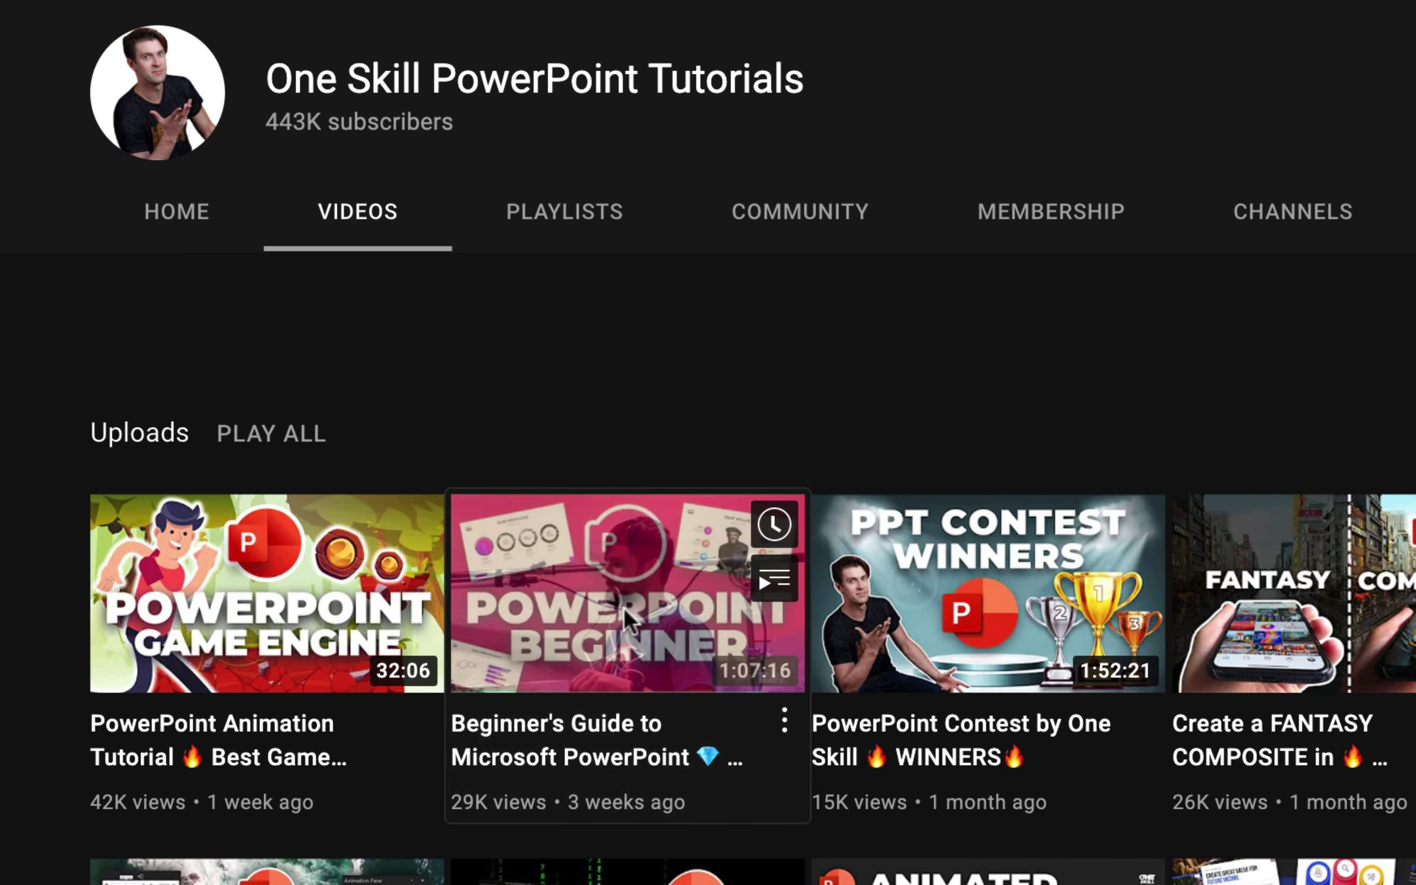
Follow the Beginner's Guide video's Patreon link and download Beginner's Guide to PPT.pptx
click(627, 614)
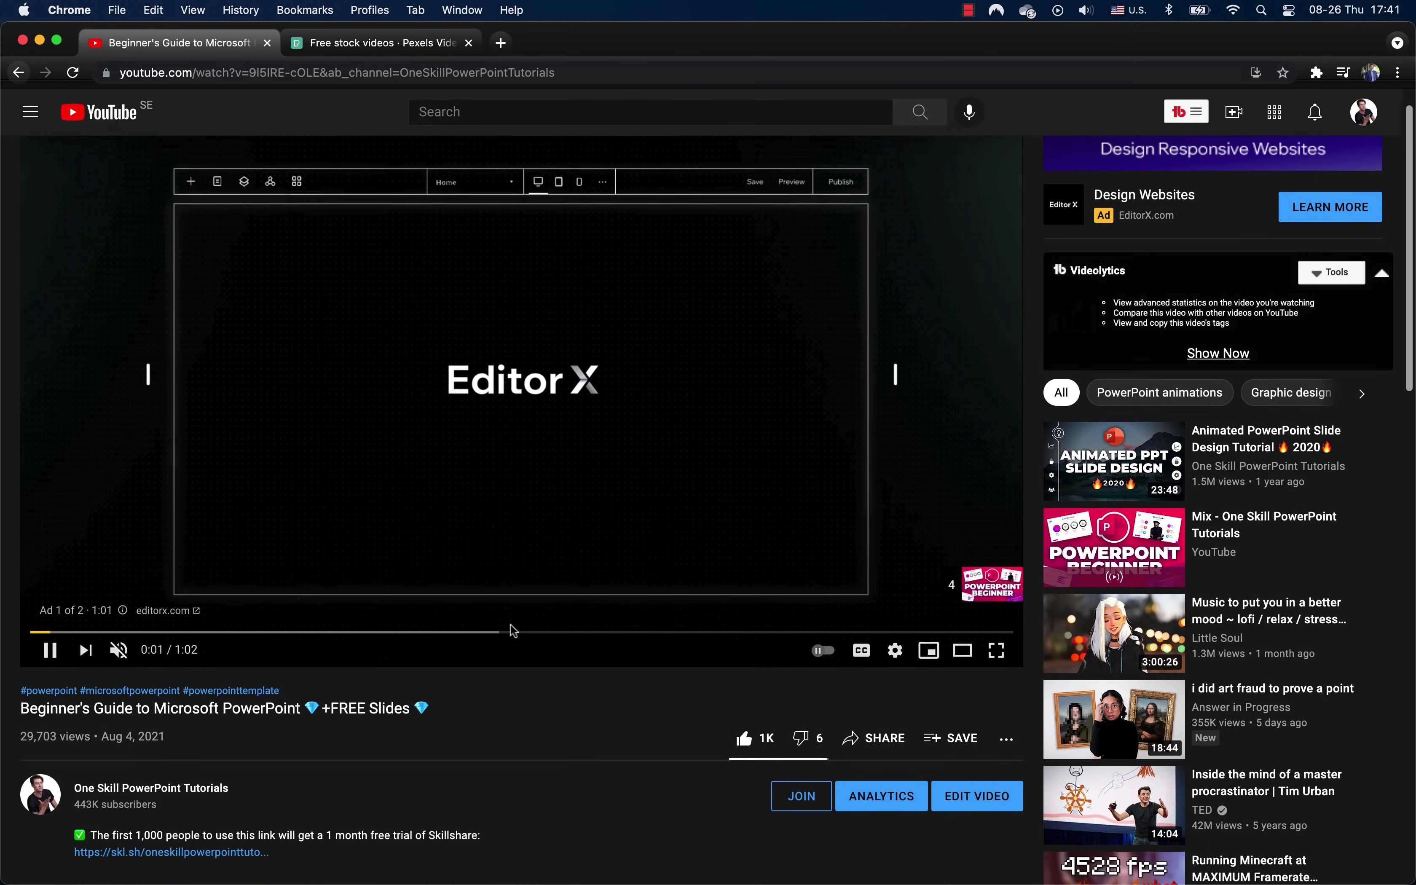
scroll(513, 631, down, 5)
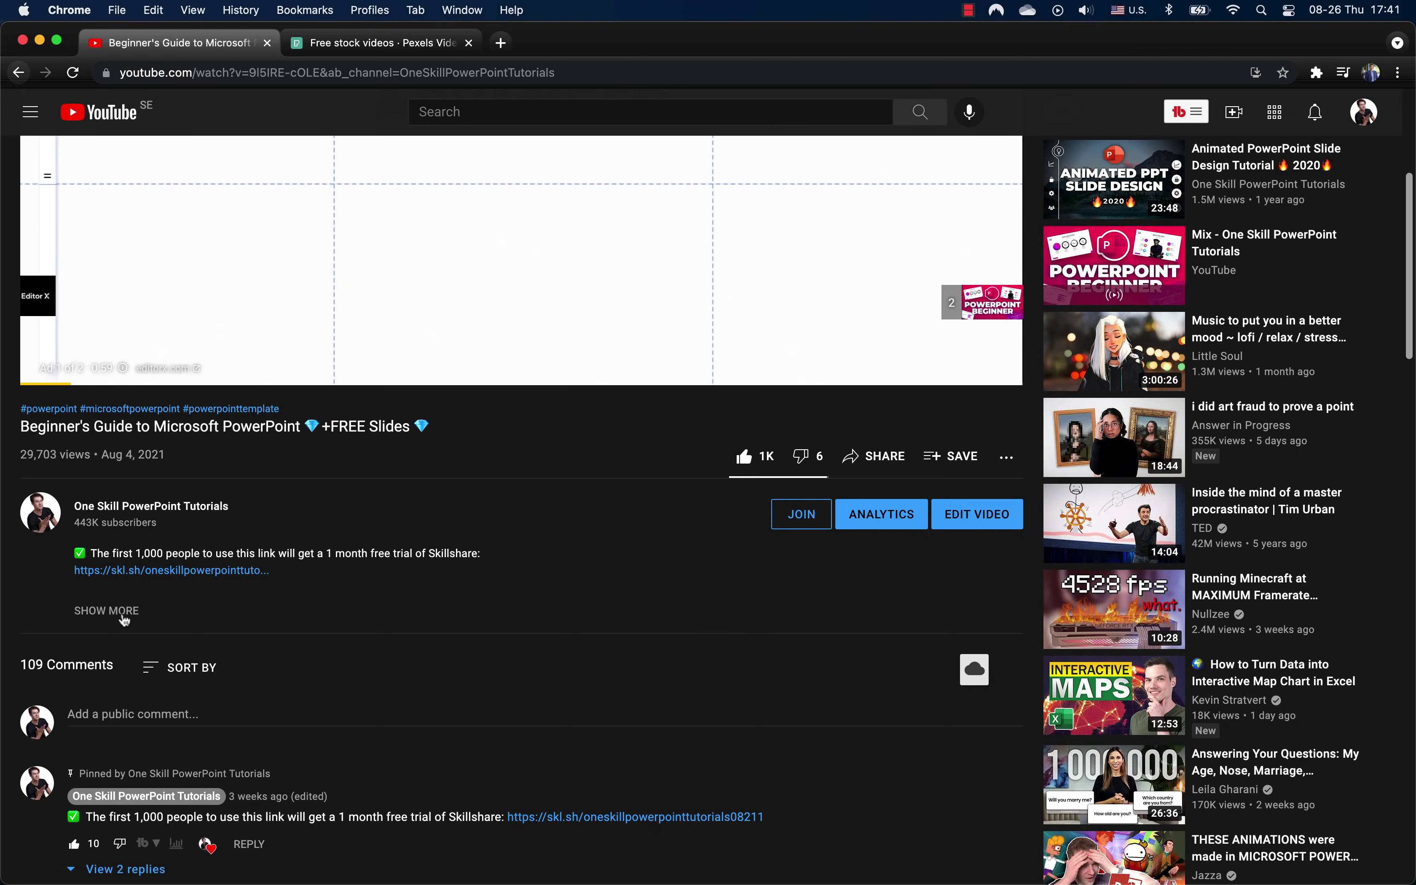
click(122, 615)
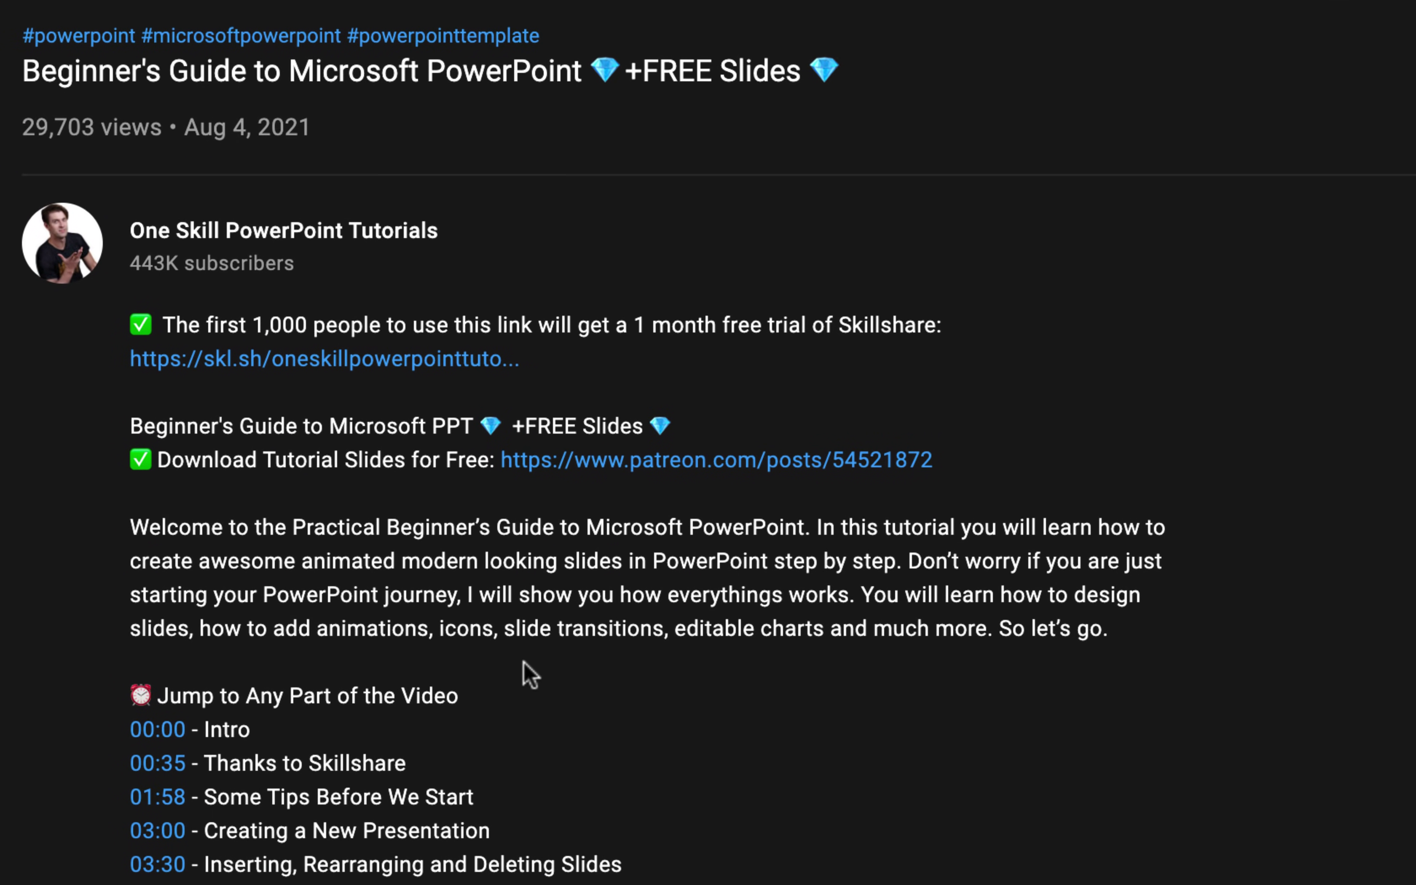
scroll(522, 673, down, 1)
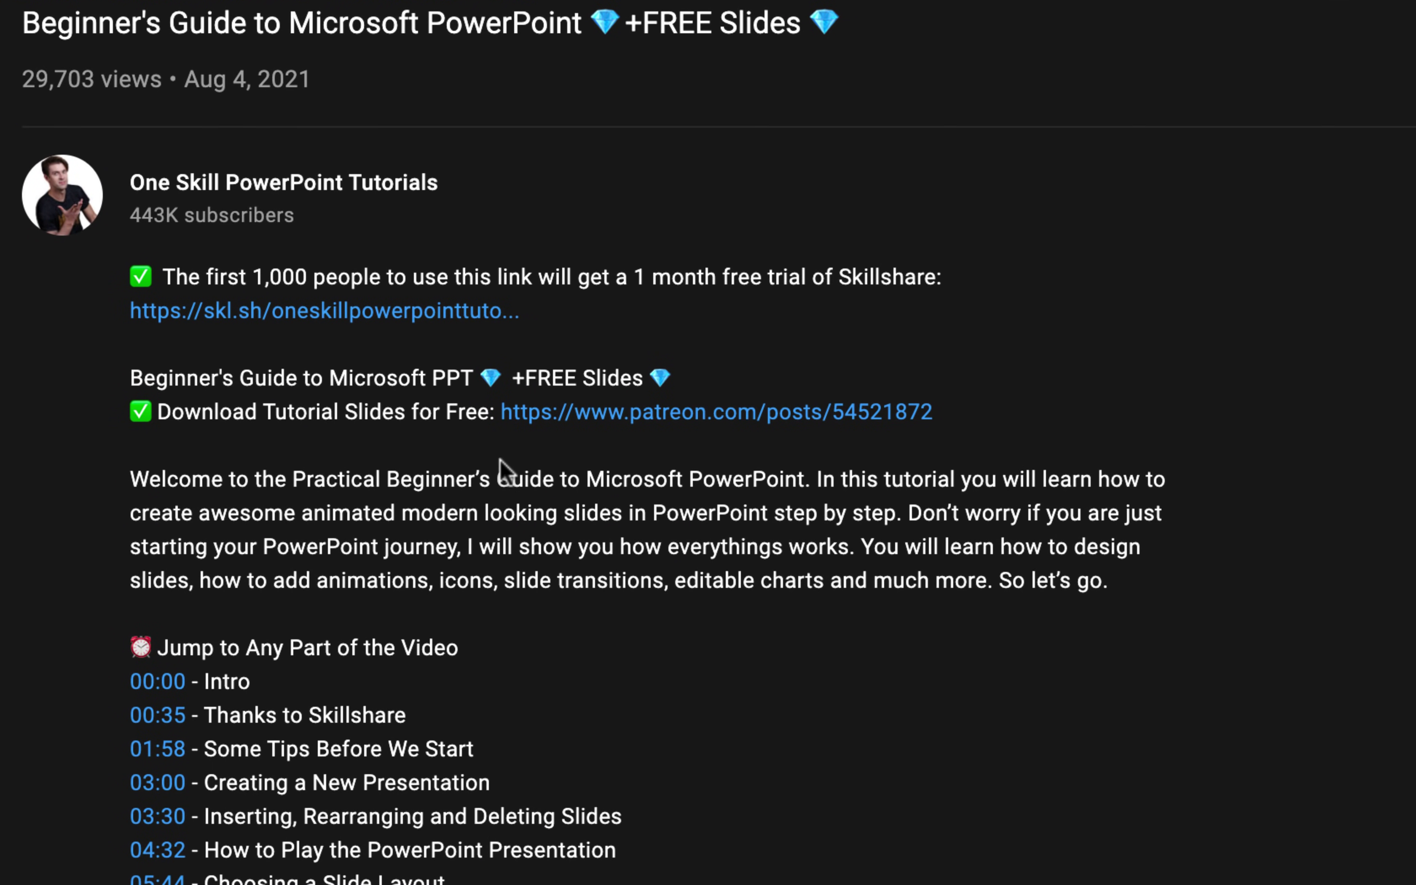
click(839, 415)
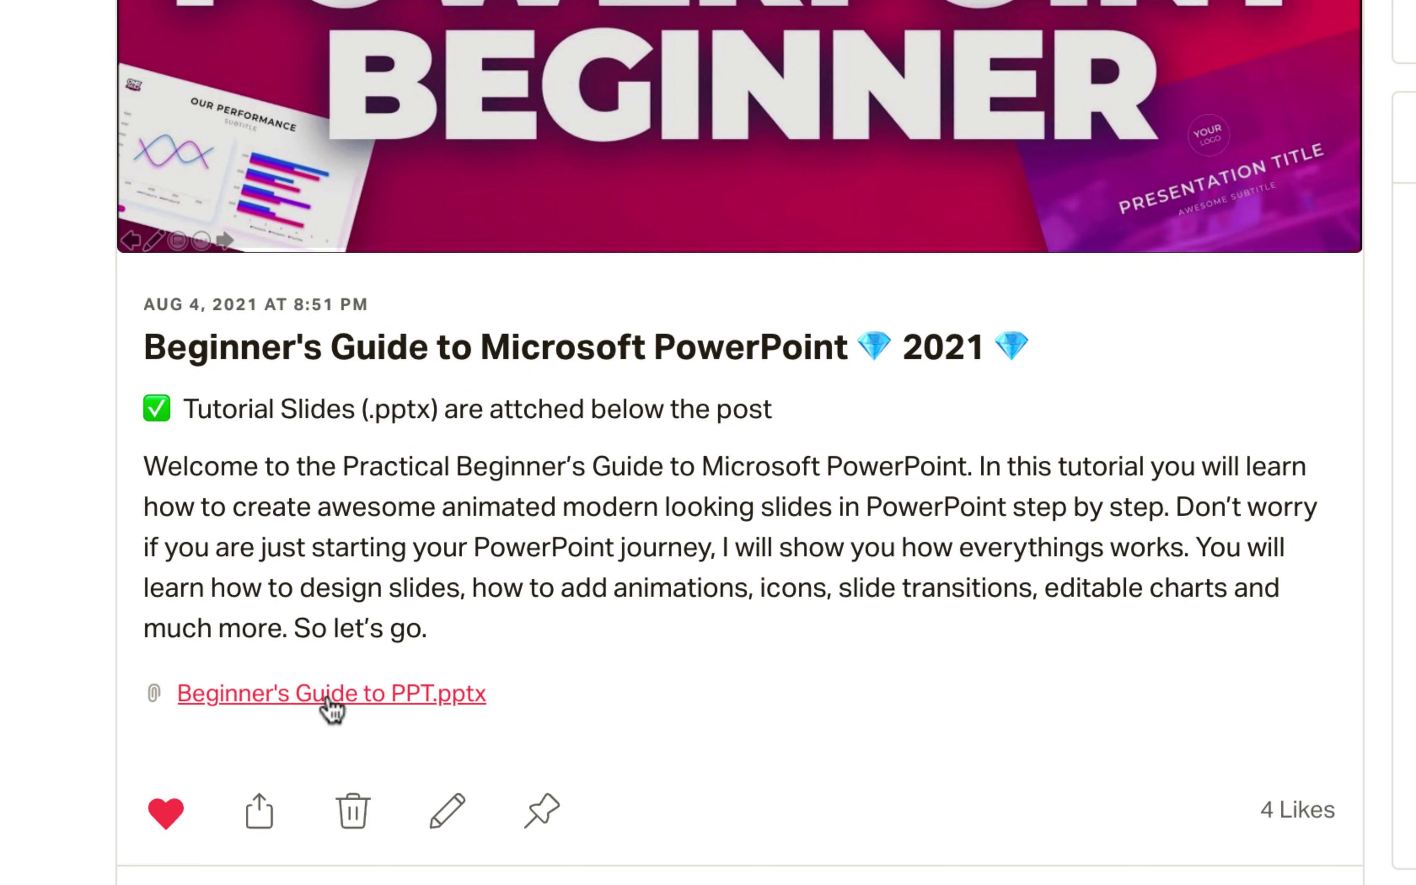
click(328, 695)
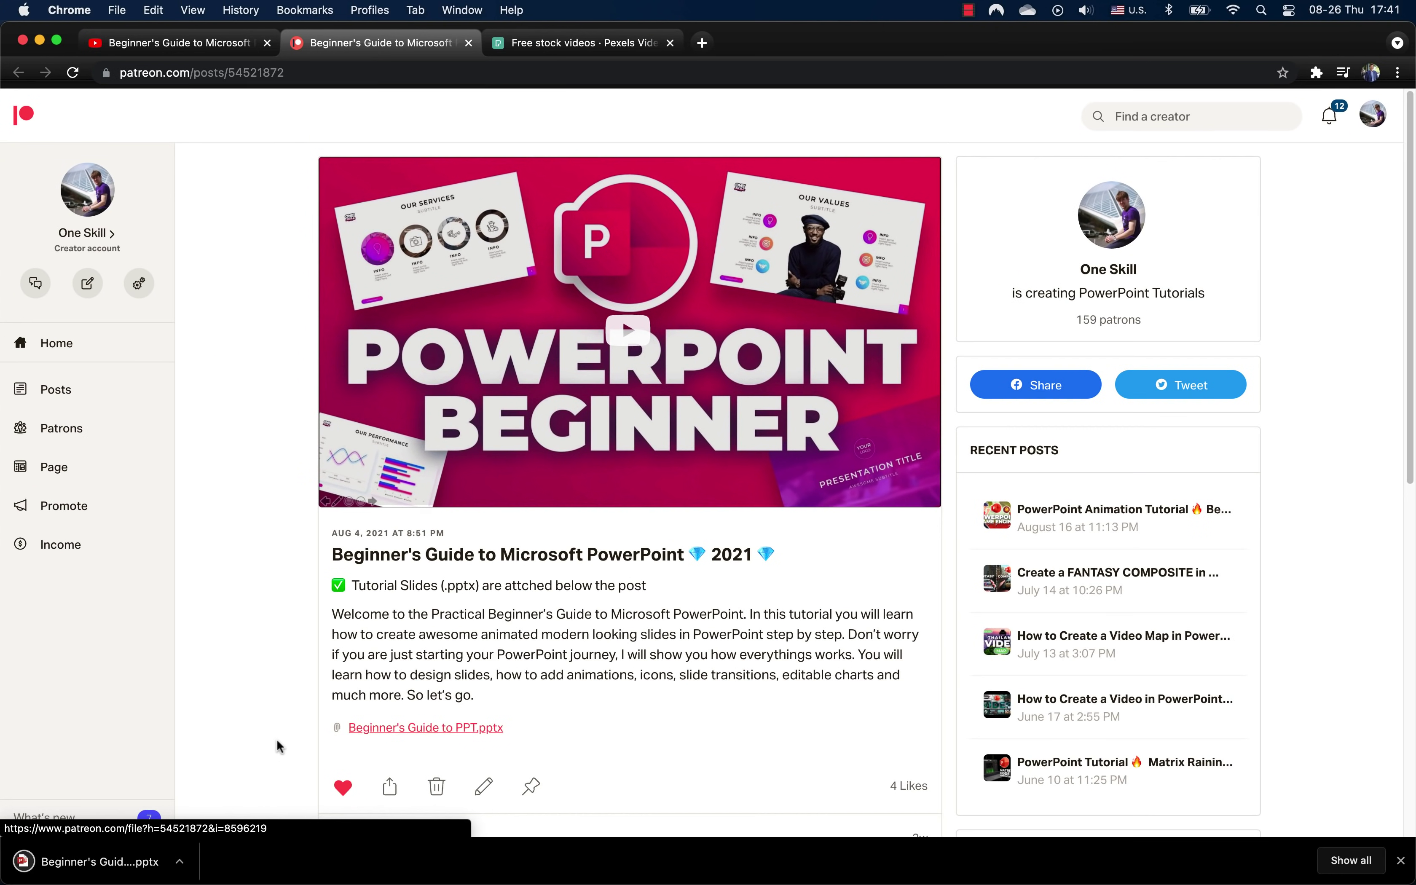
Open the downloaded Beginner's Guide to PPT deck full screen with the Notes pane hidden
click(124, 864)
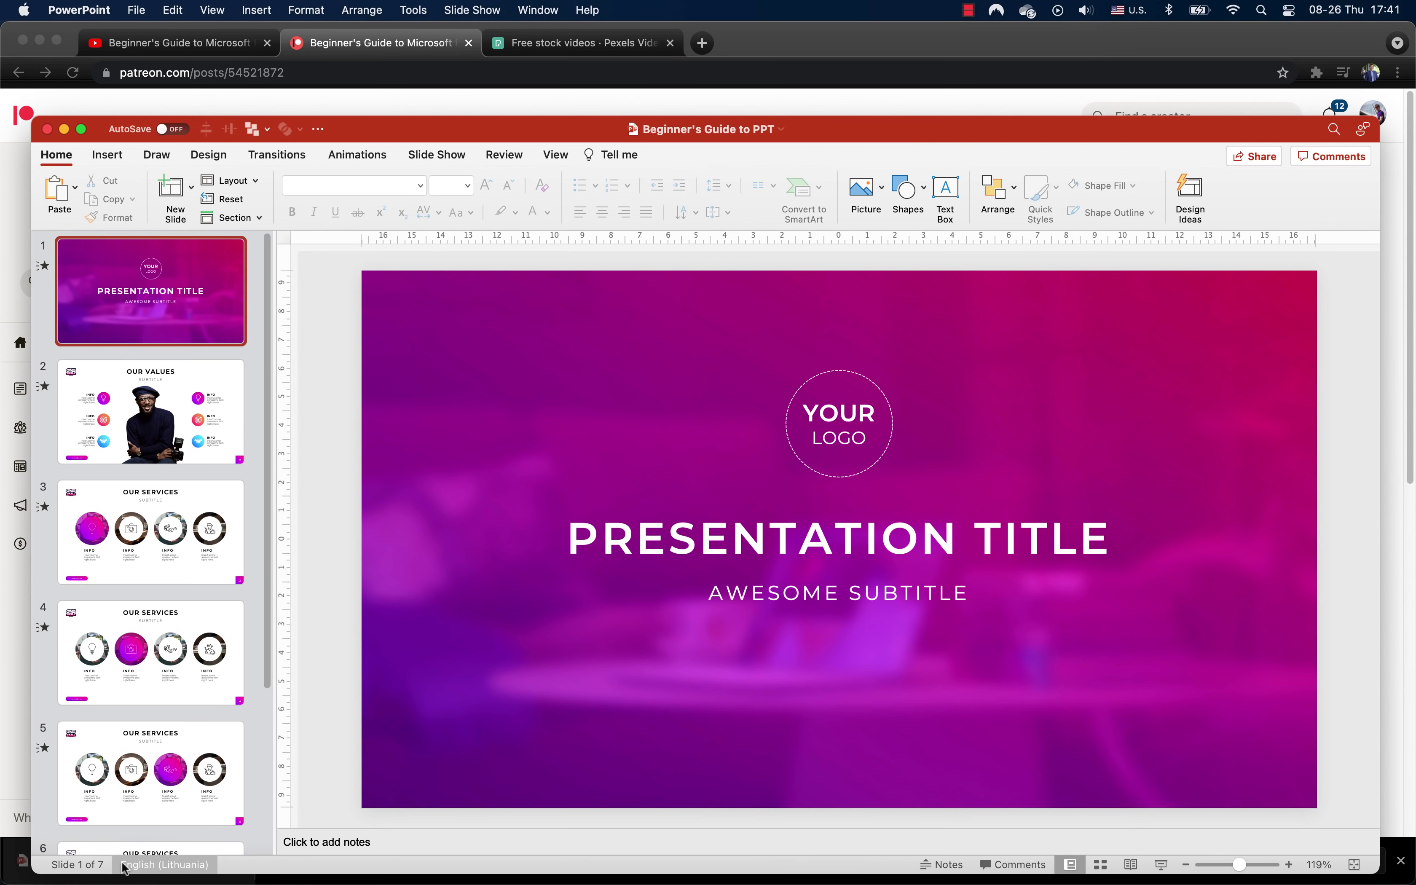
click(81, 129)
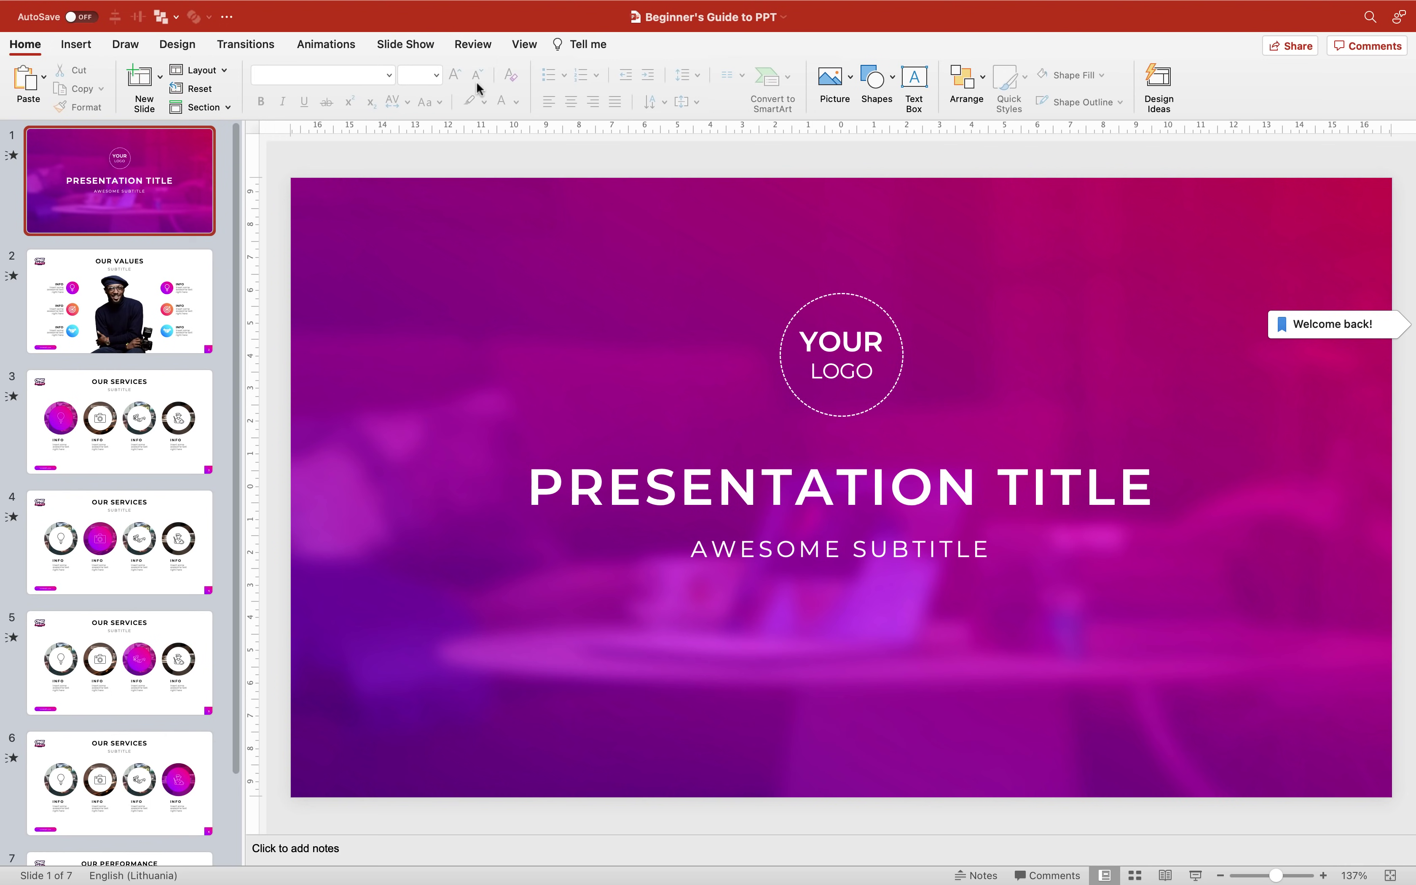
click(524, 45)
click(390, 87)
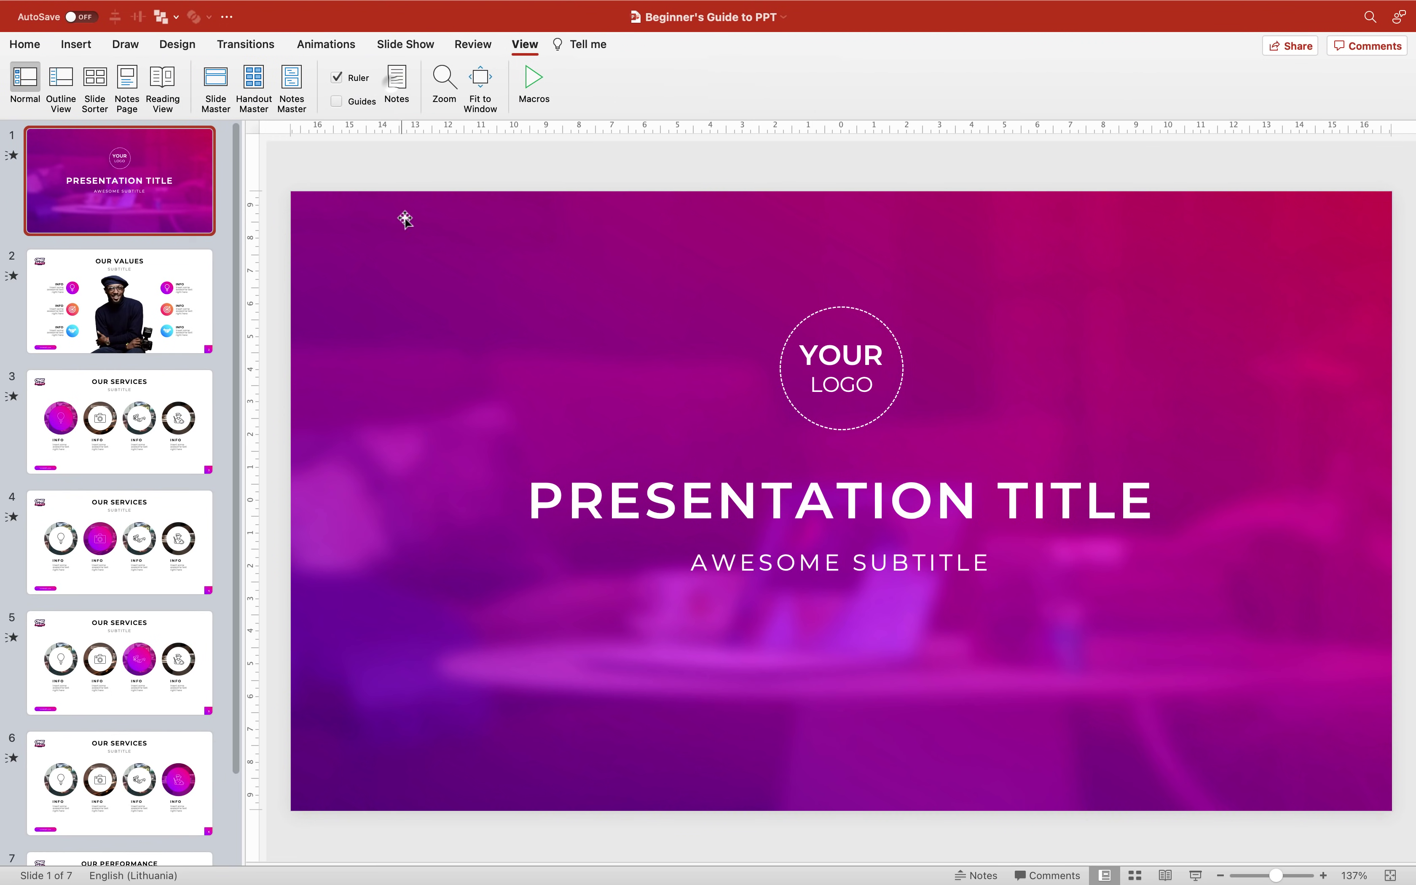
Duplicate the Our Values slide with Cmd+D and select the new slide 3
click(179, 326)
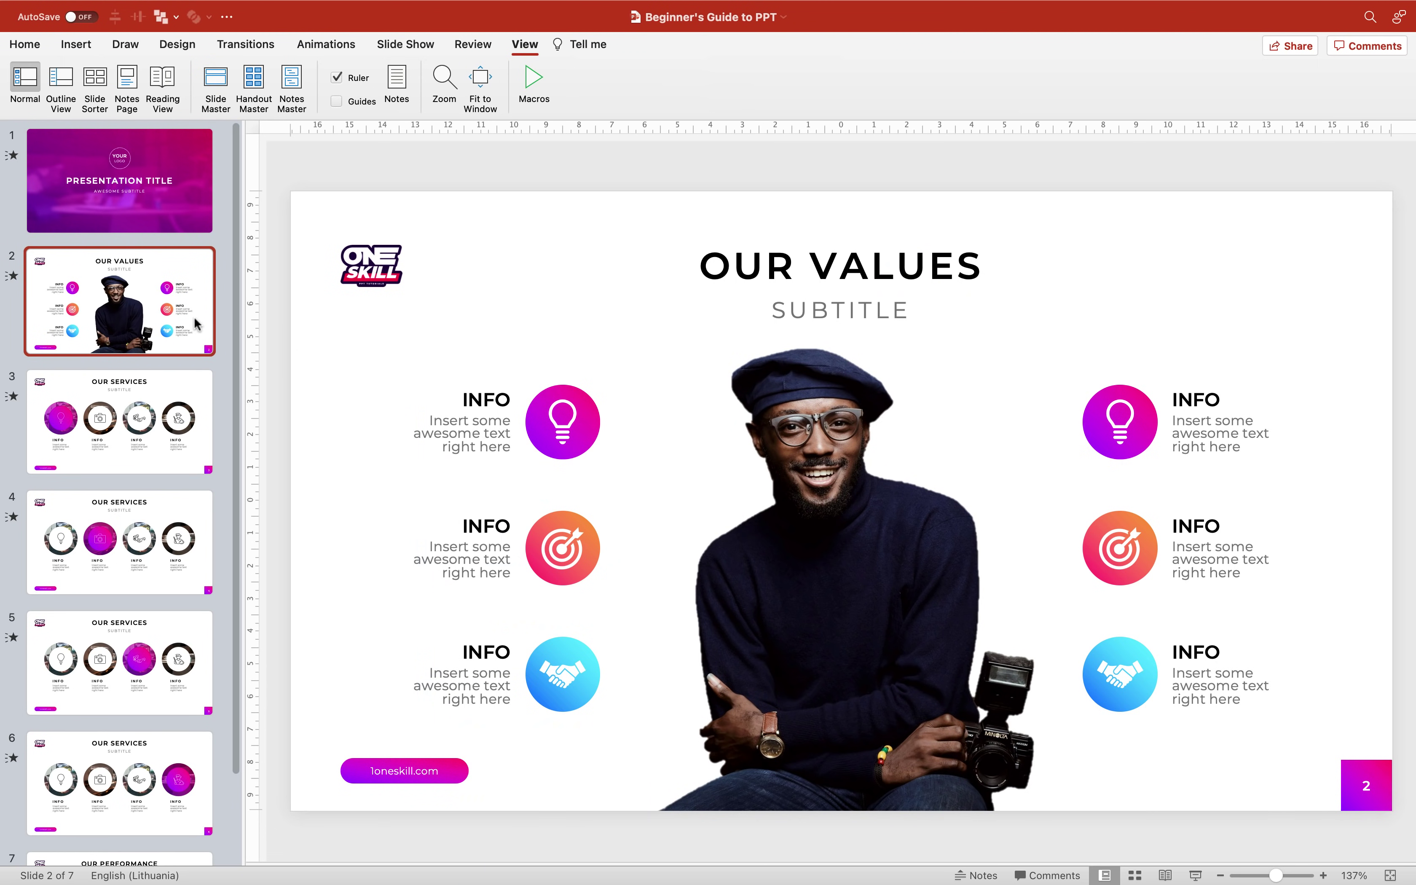
key(super+d)
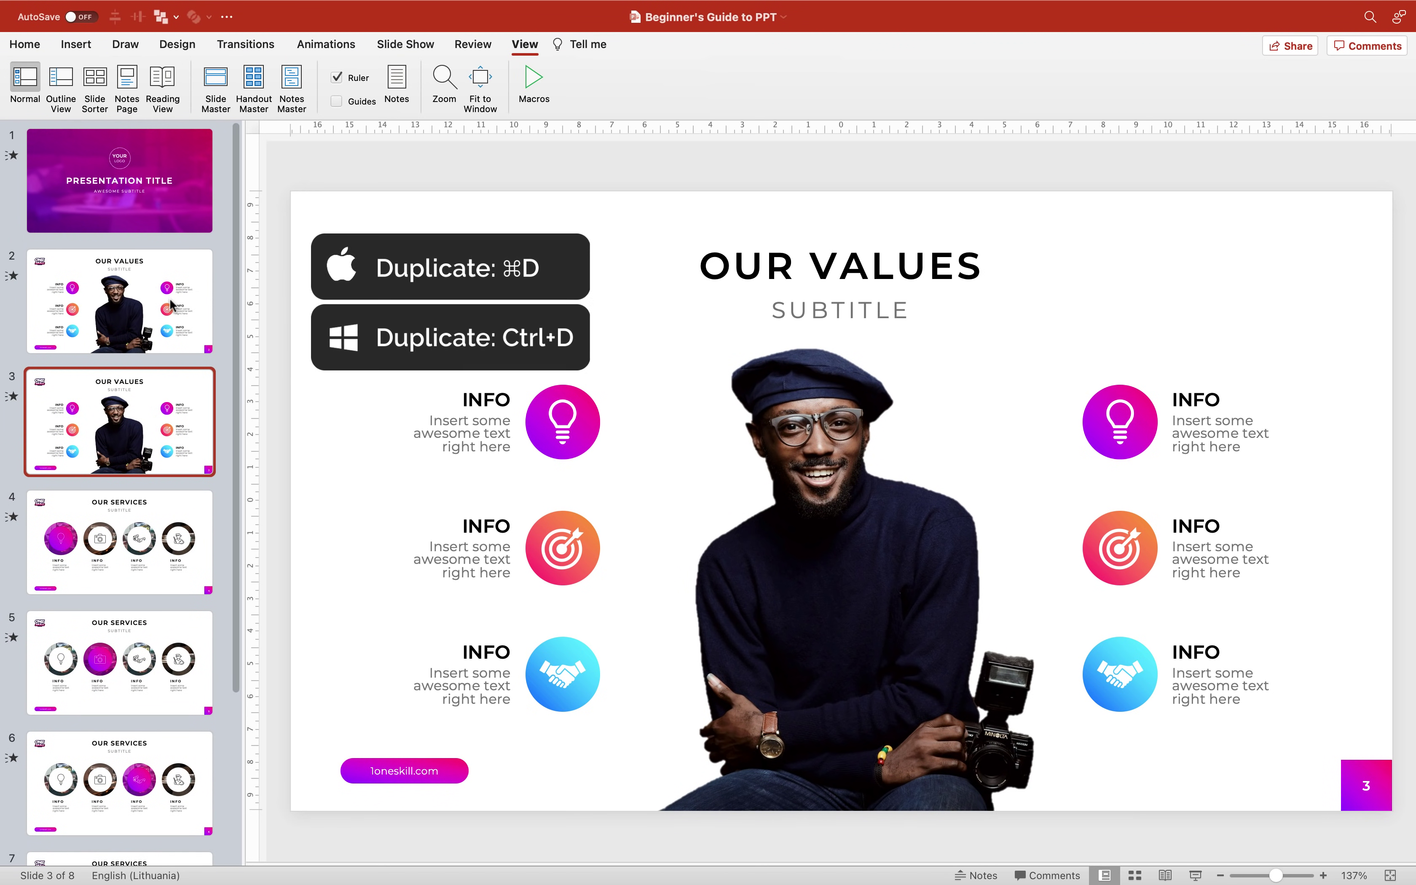
click(156, 440)
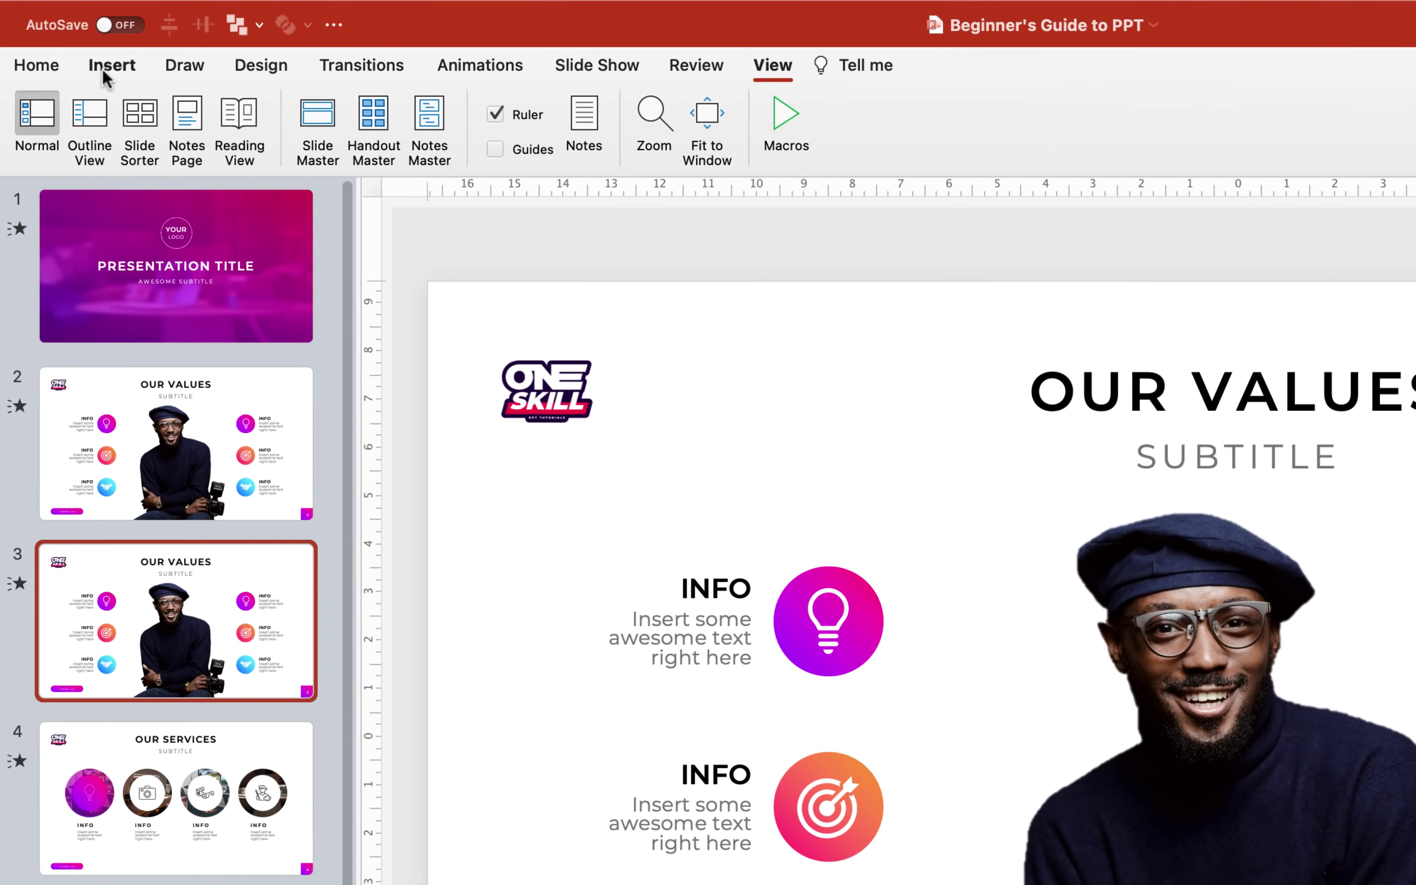
click(75, 43)
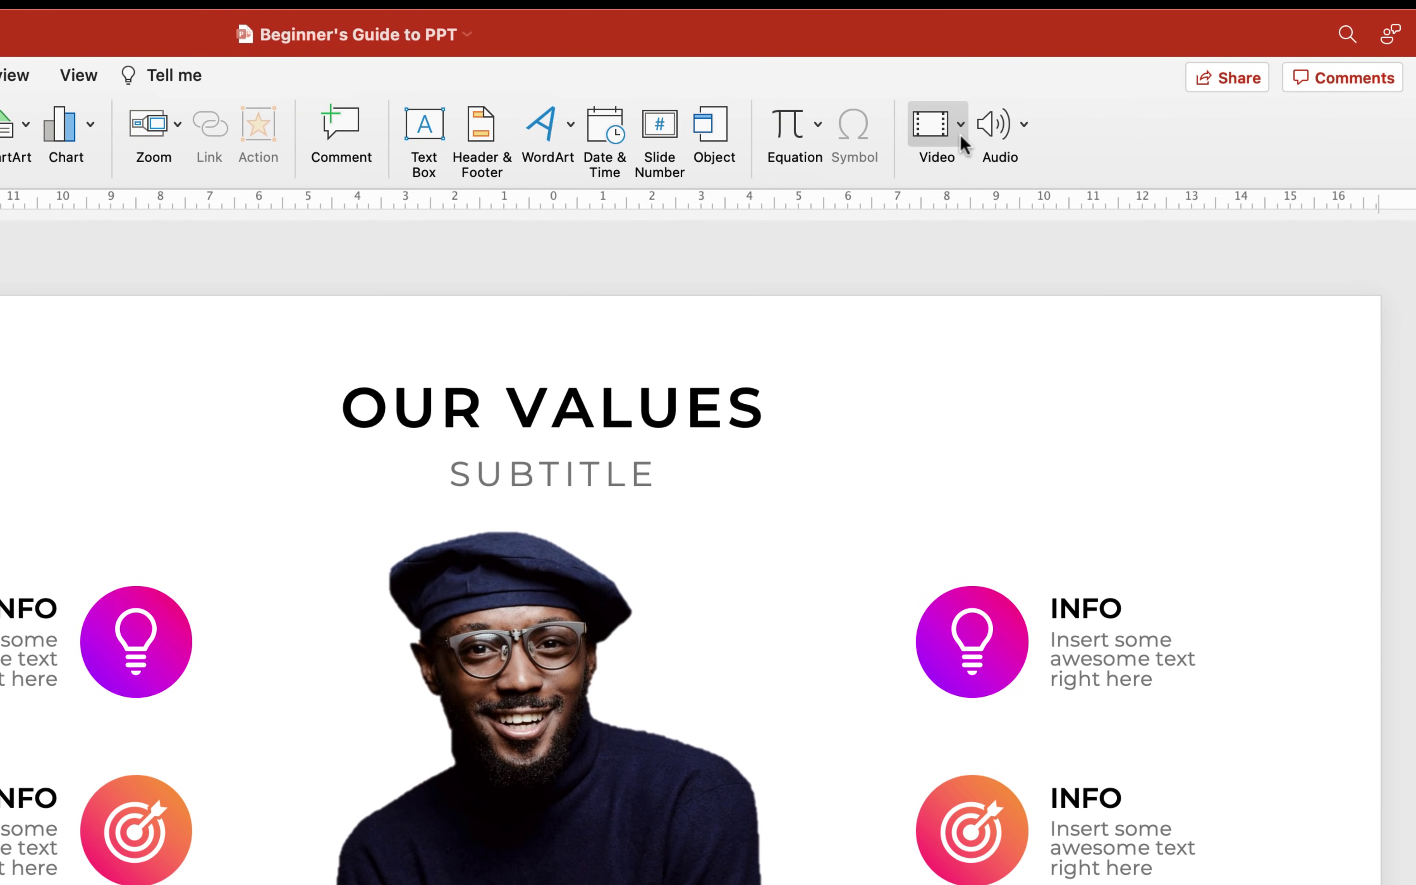
Open the stock video library and widen its panel
click(960, 133)
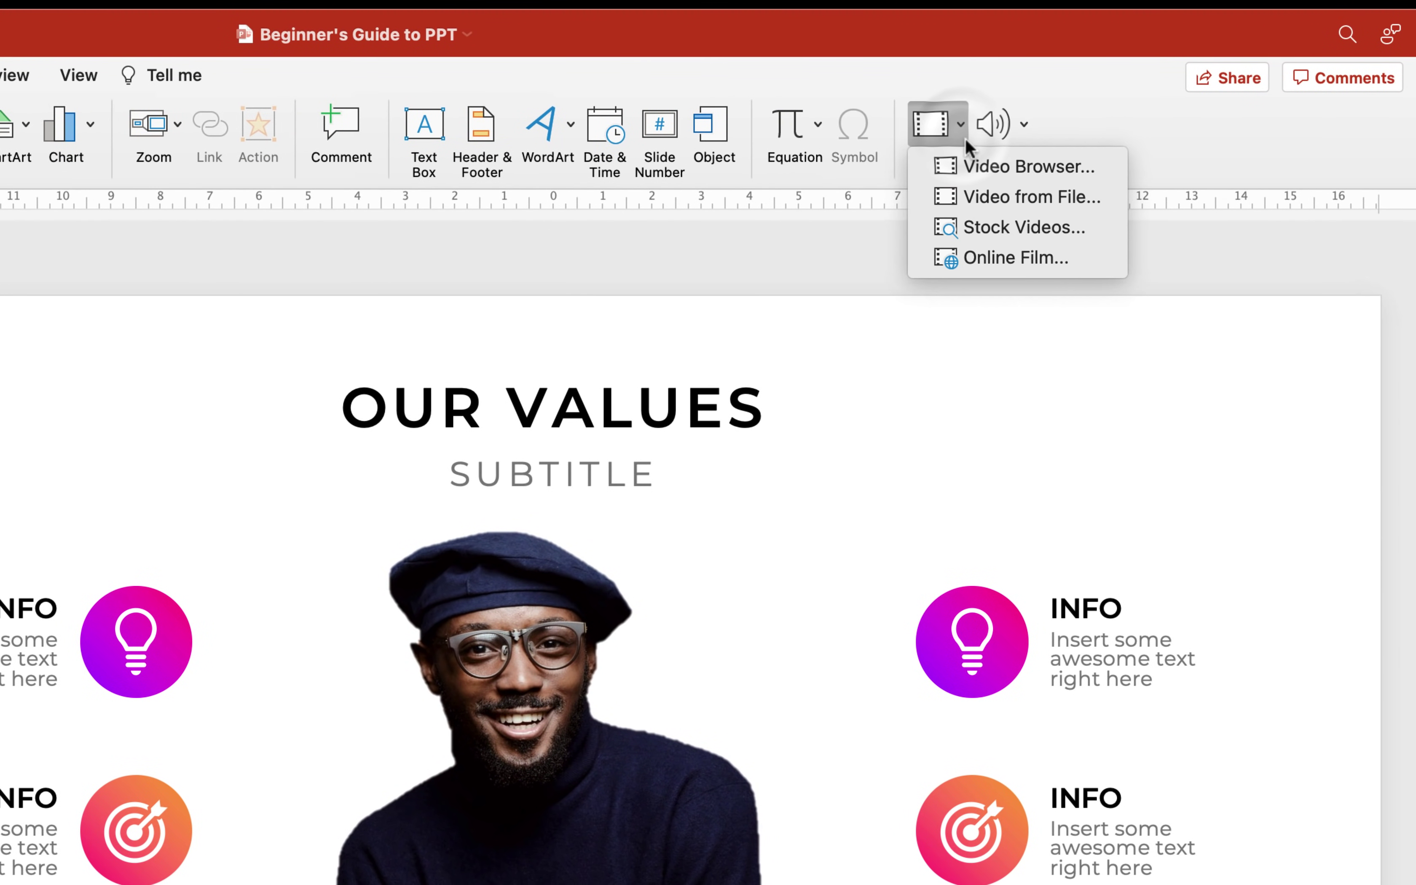
click(1041, 231)
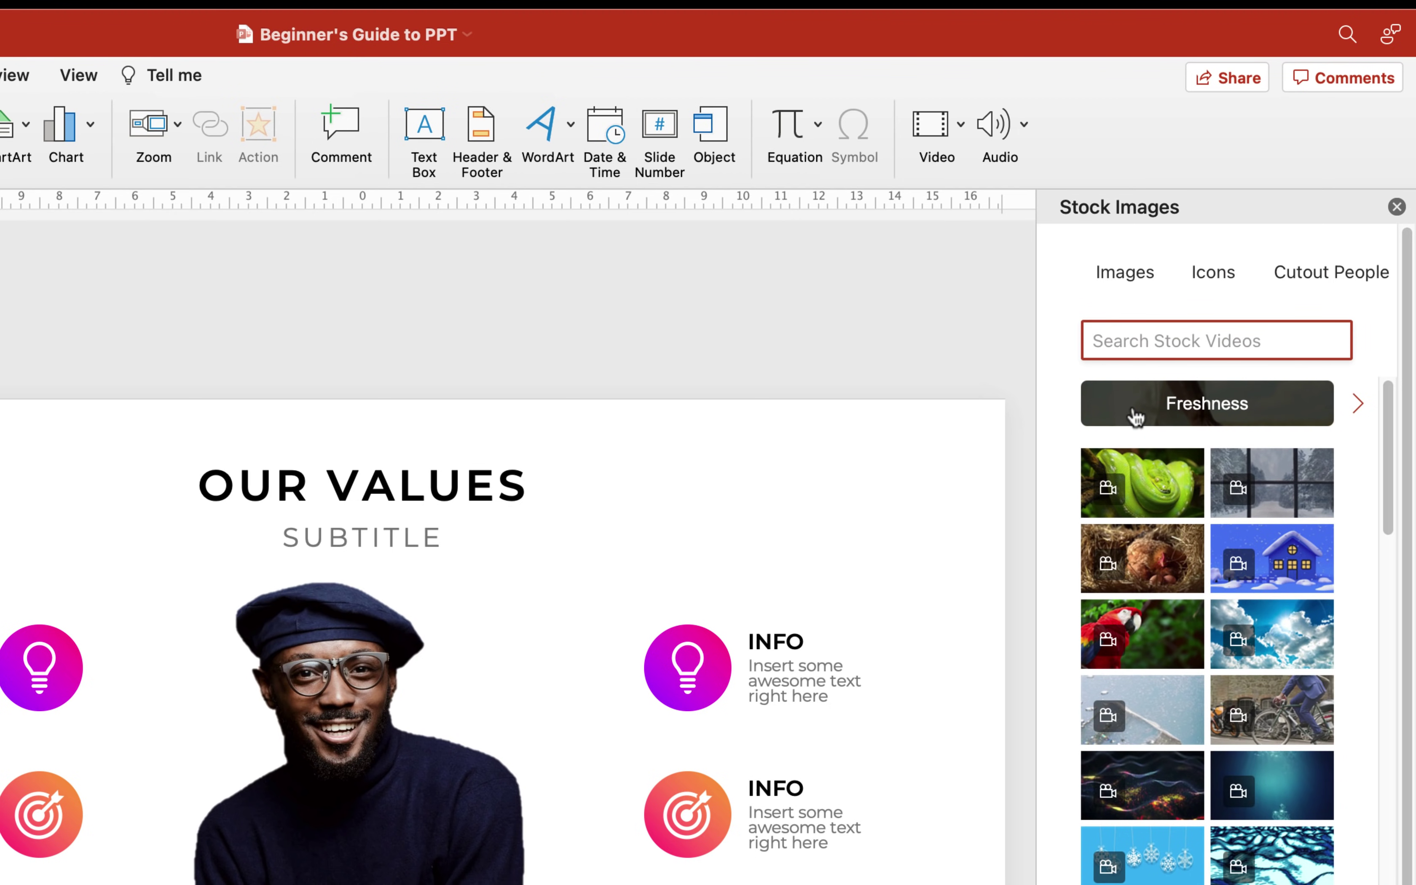
drag(1038, 471, 973, 471)
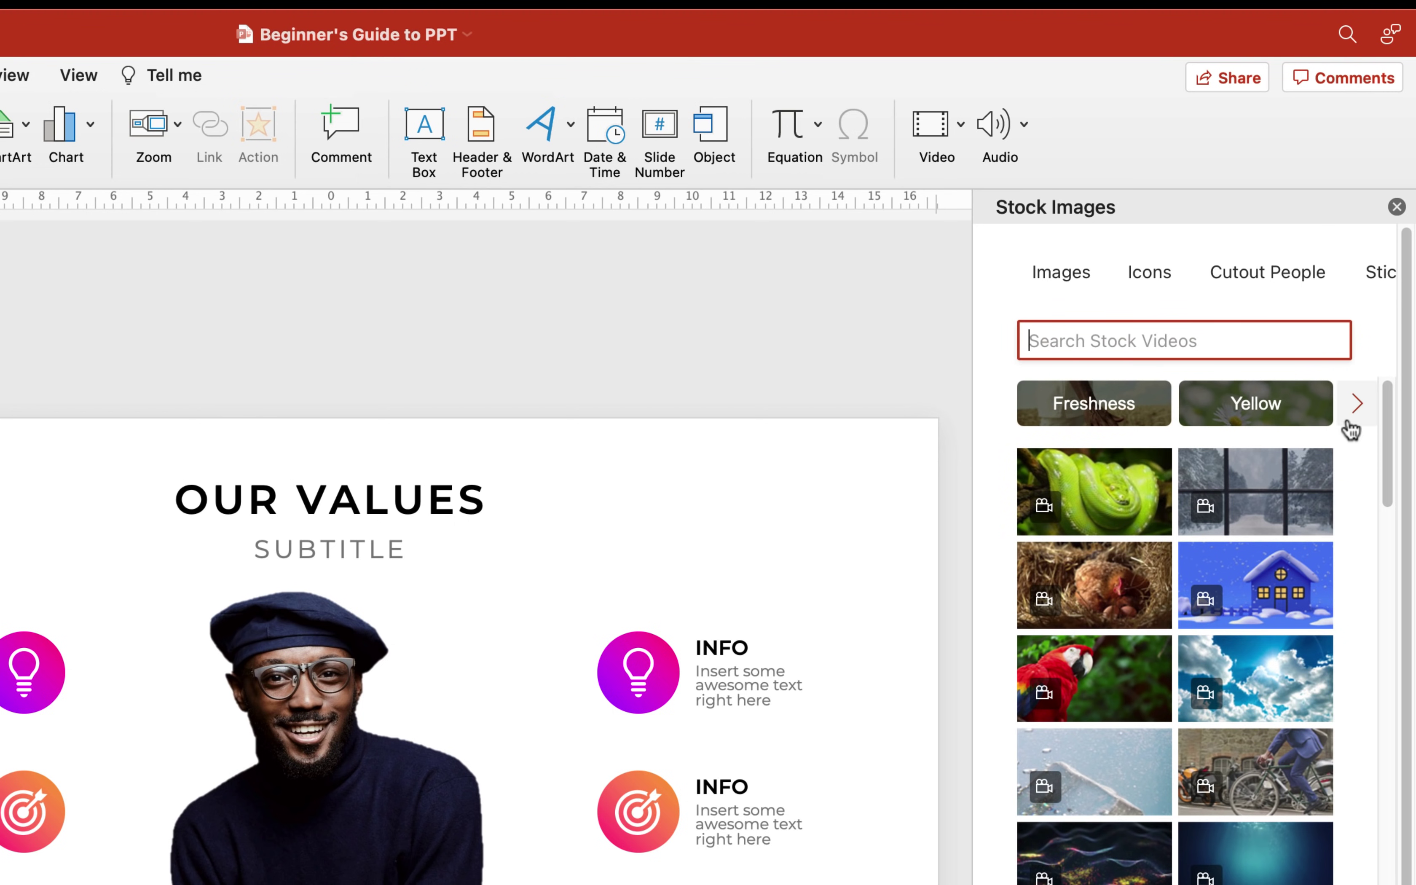
Scroll the categories to Dark and insert the dark starry space clip onto slide 3
click(1357, 404)
click(1358, 404)
click(1358, 404)
click(1357, 404)
click(1357, 407)
click(1358, 407)
click(1357, 407)
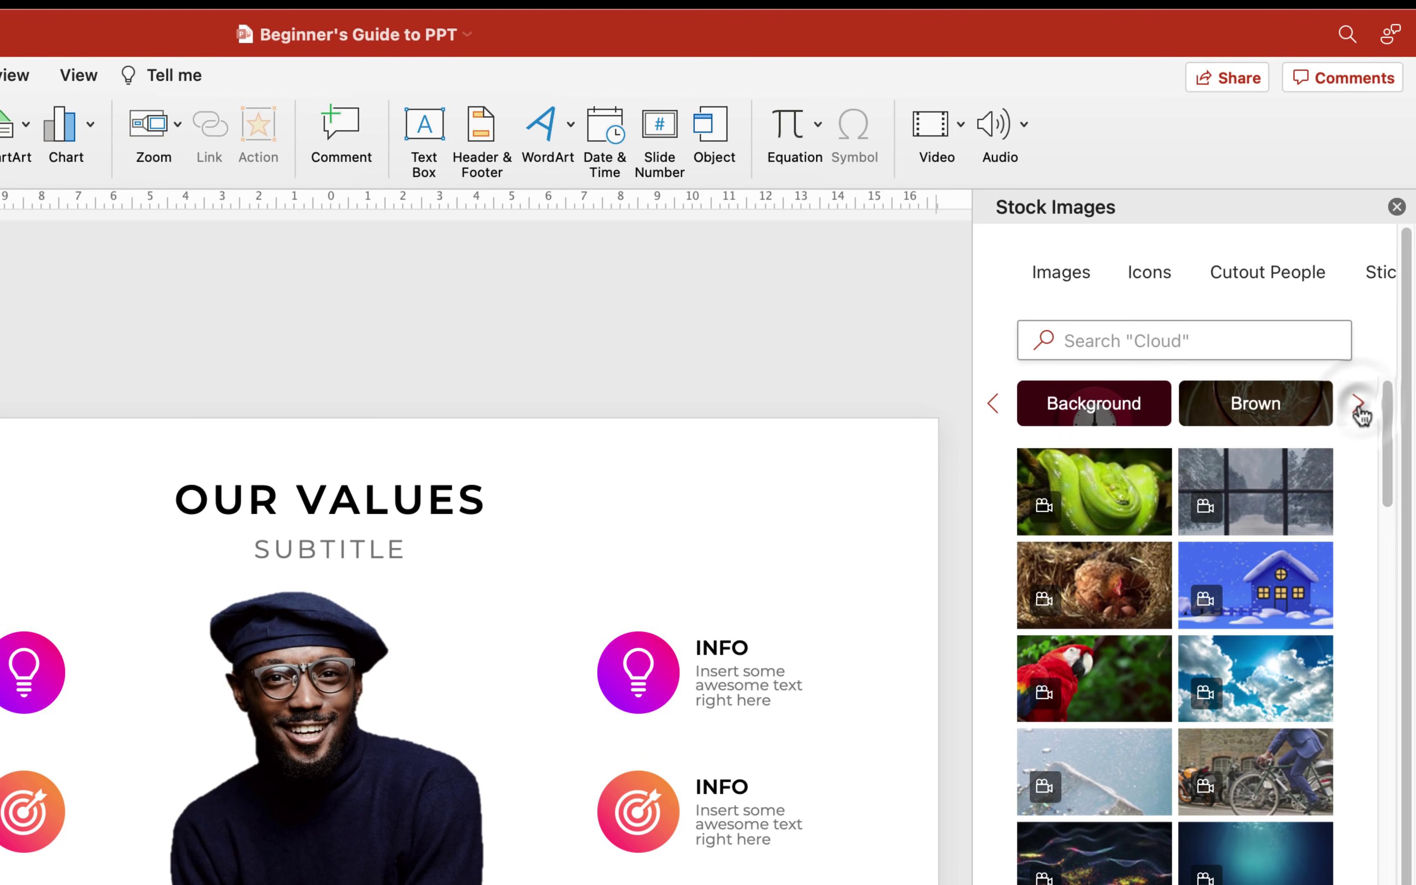
click(1359, 406)
click(1358, 407)
click(1359, 406)
click(1359, 407)
click(1100, 416)
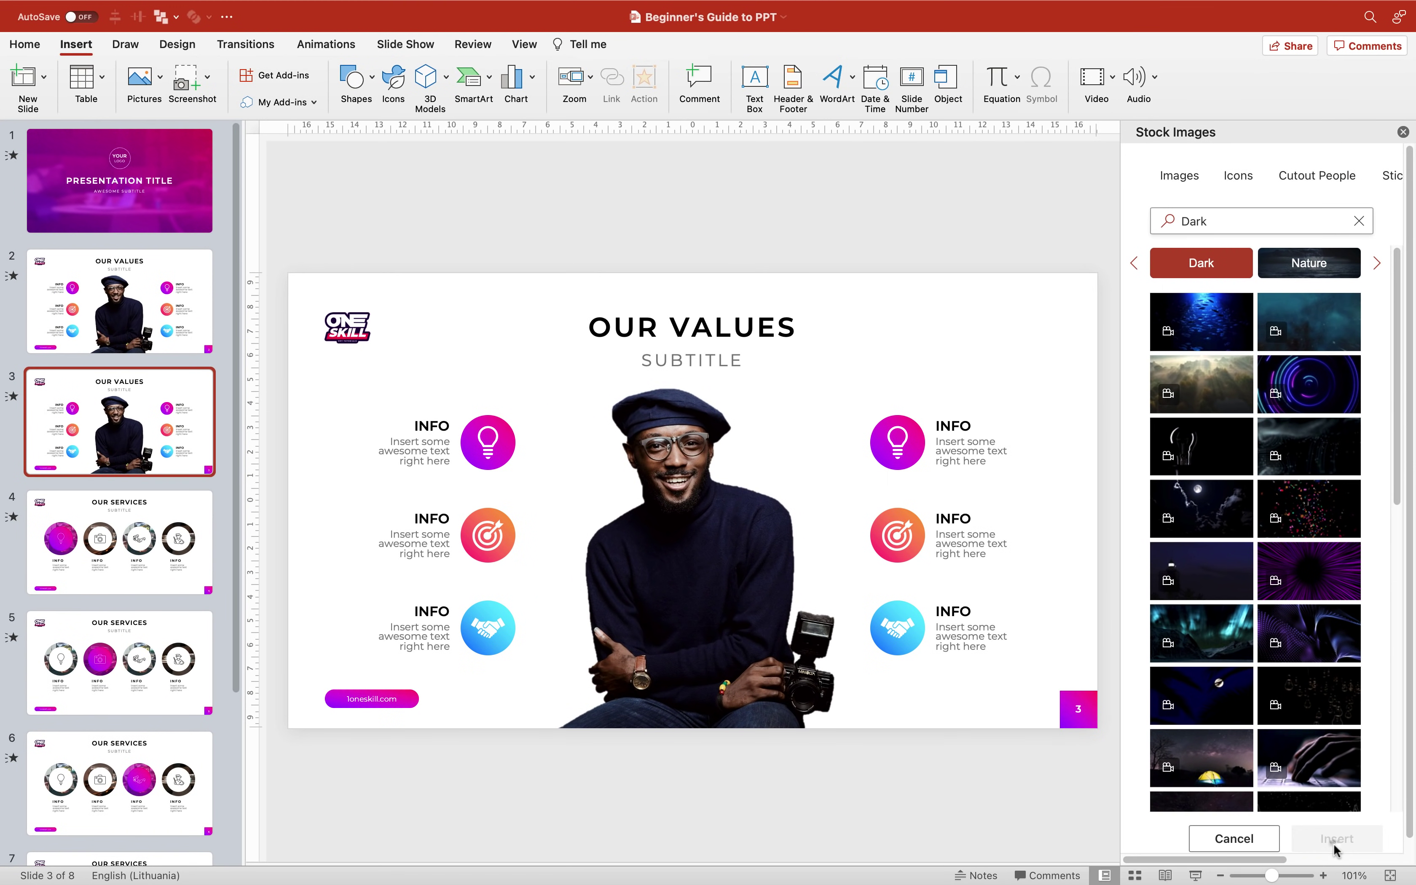
click(1336, 843)
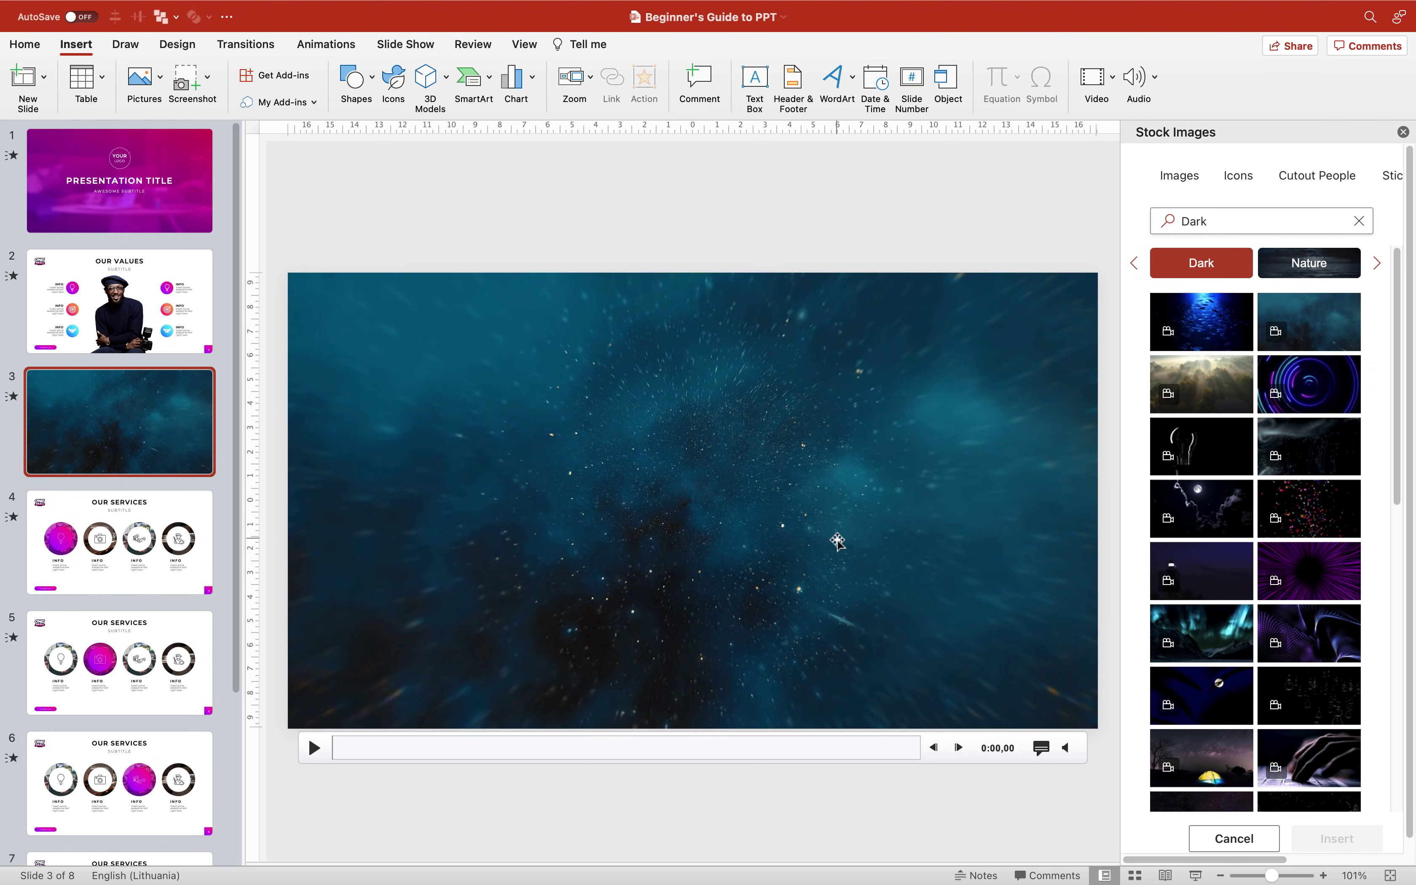
Preview the inserted space video, then close the stock media panel
click(313, 749)
click(313, 748)
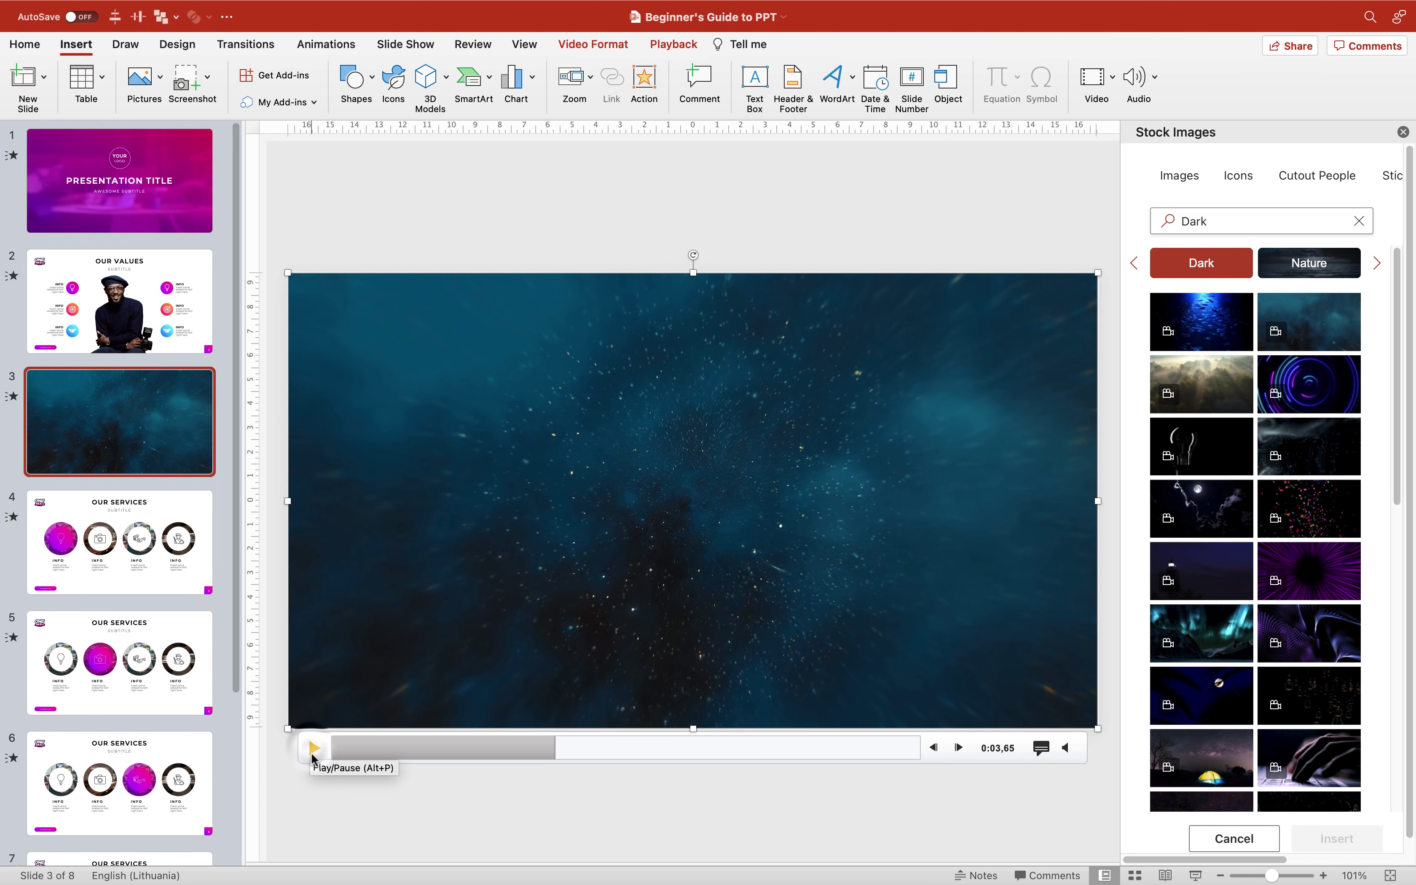
click(1403, 132)
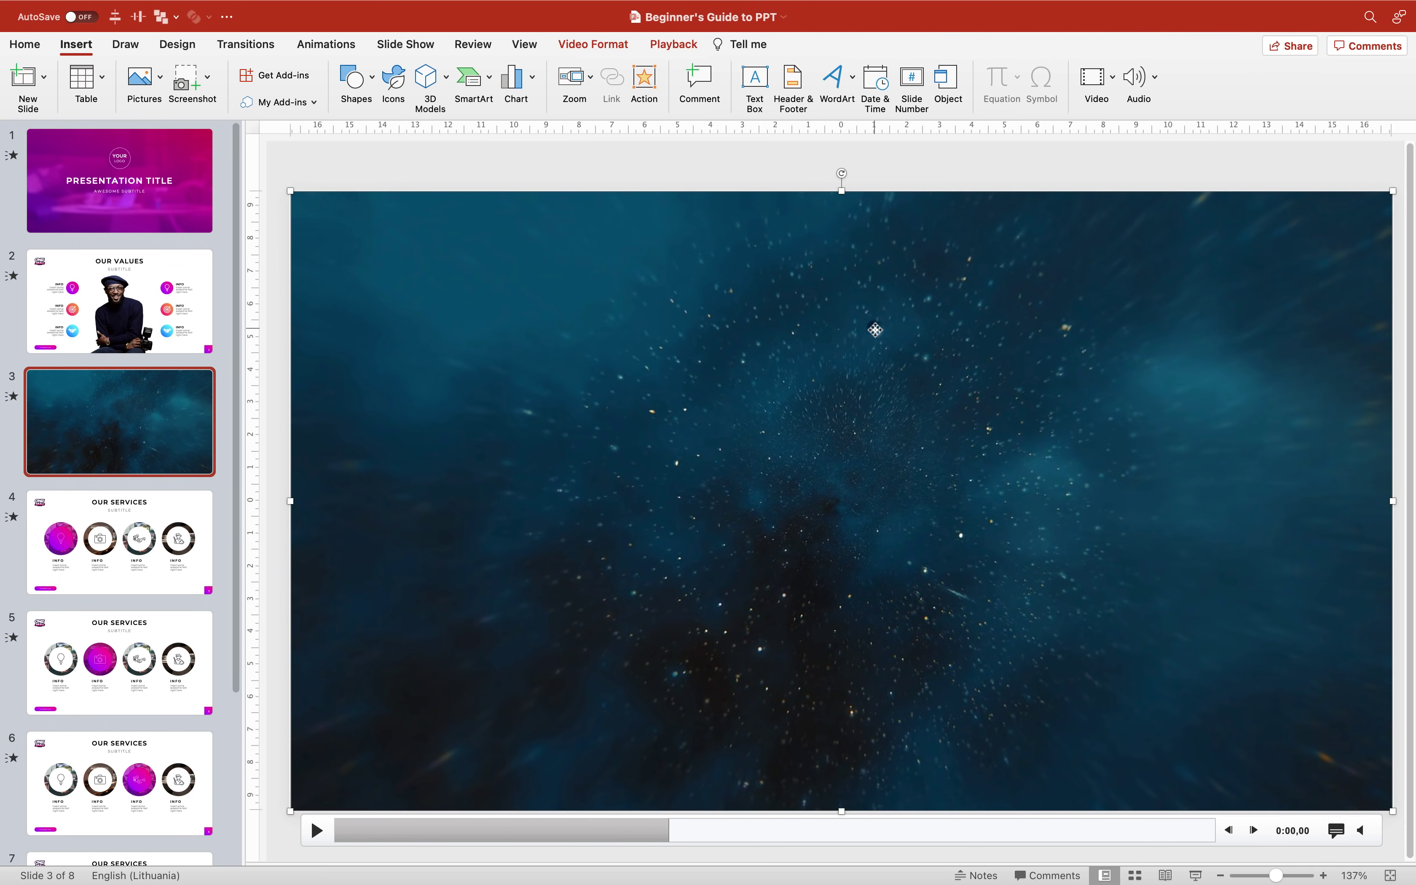
Send the space video to the back, behind the title, icons and photo
key(super+shift+b)
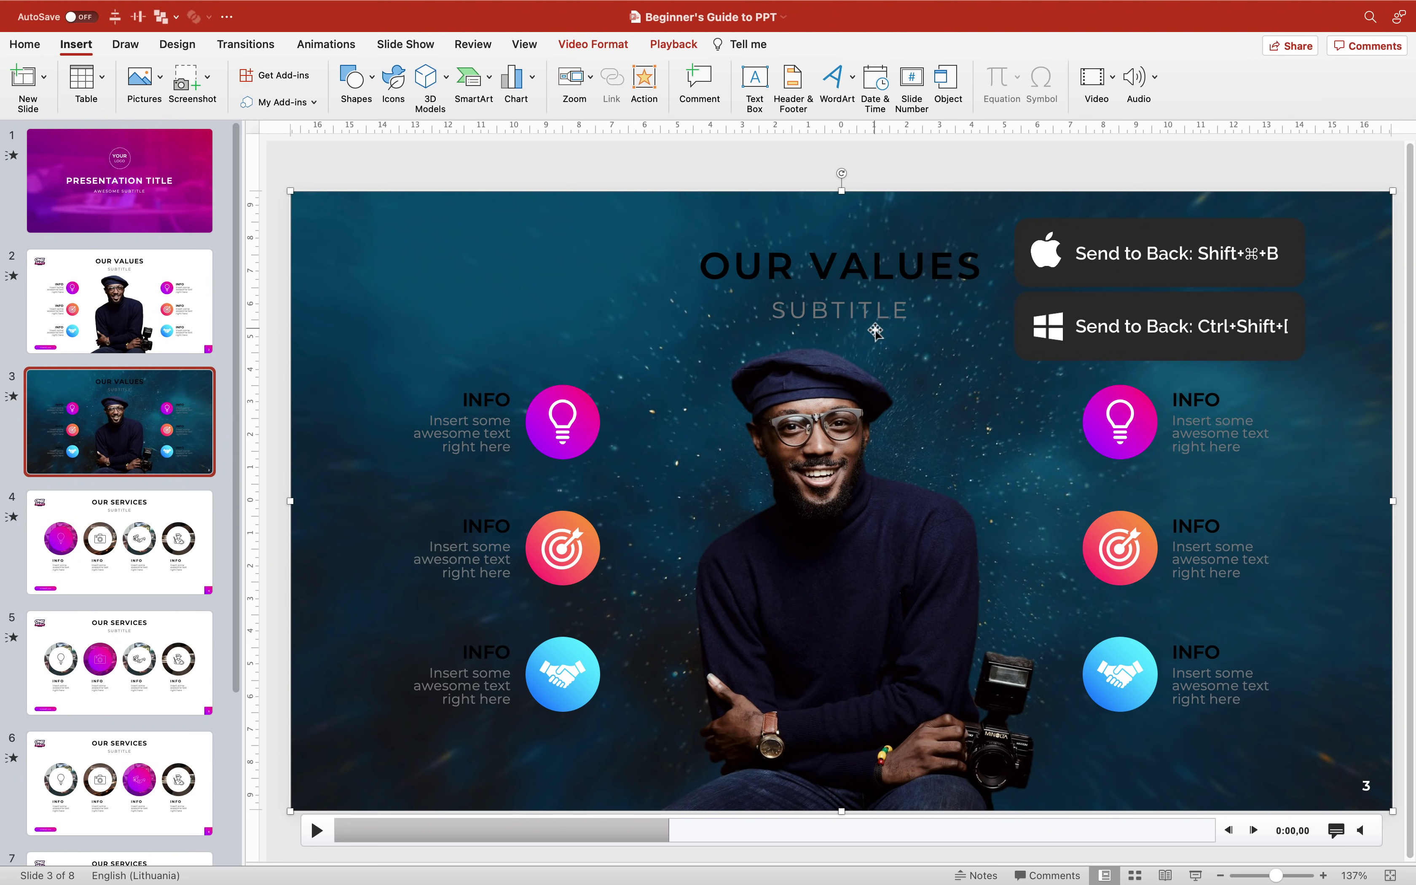
key(super+z)
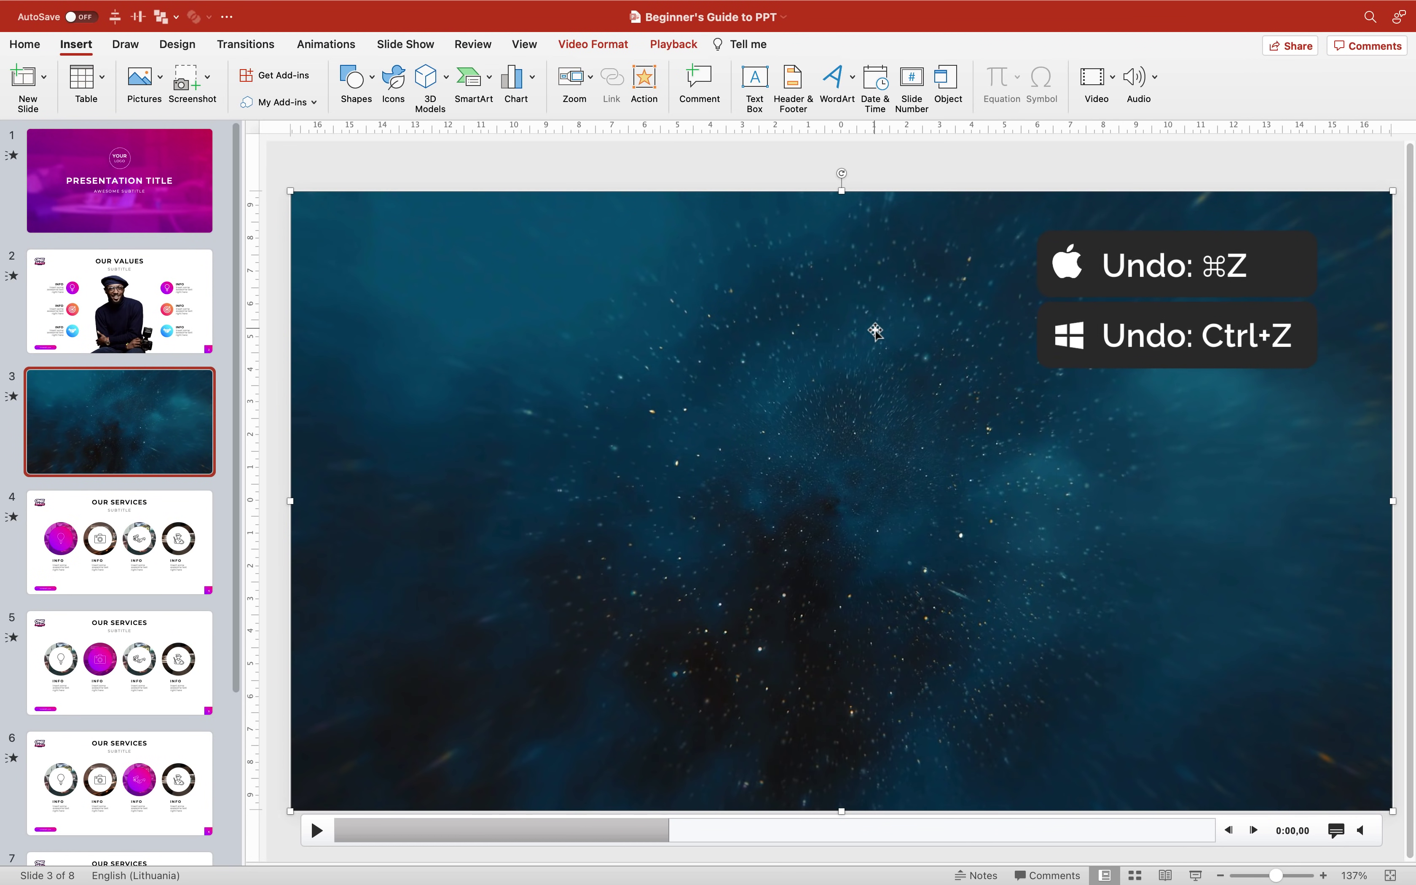
click(608, 42)
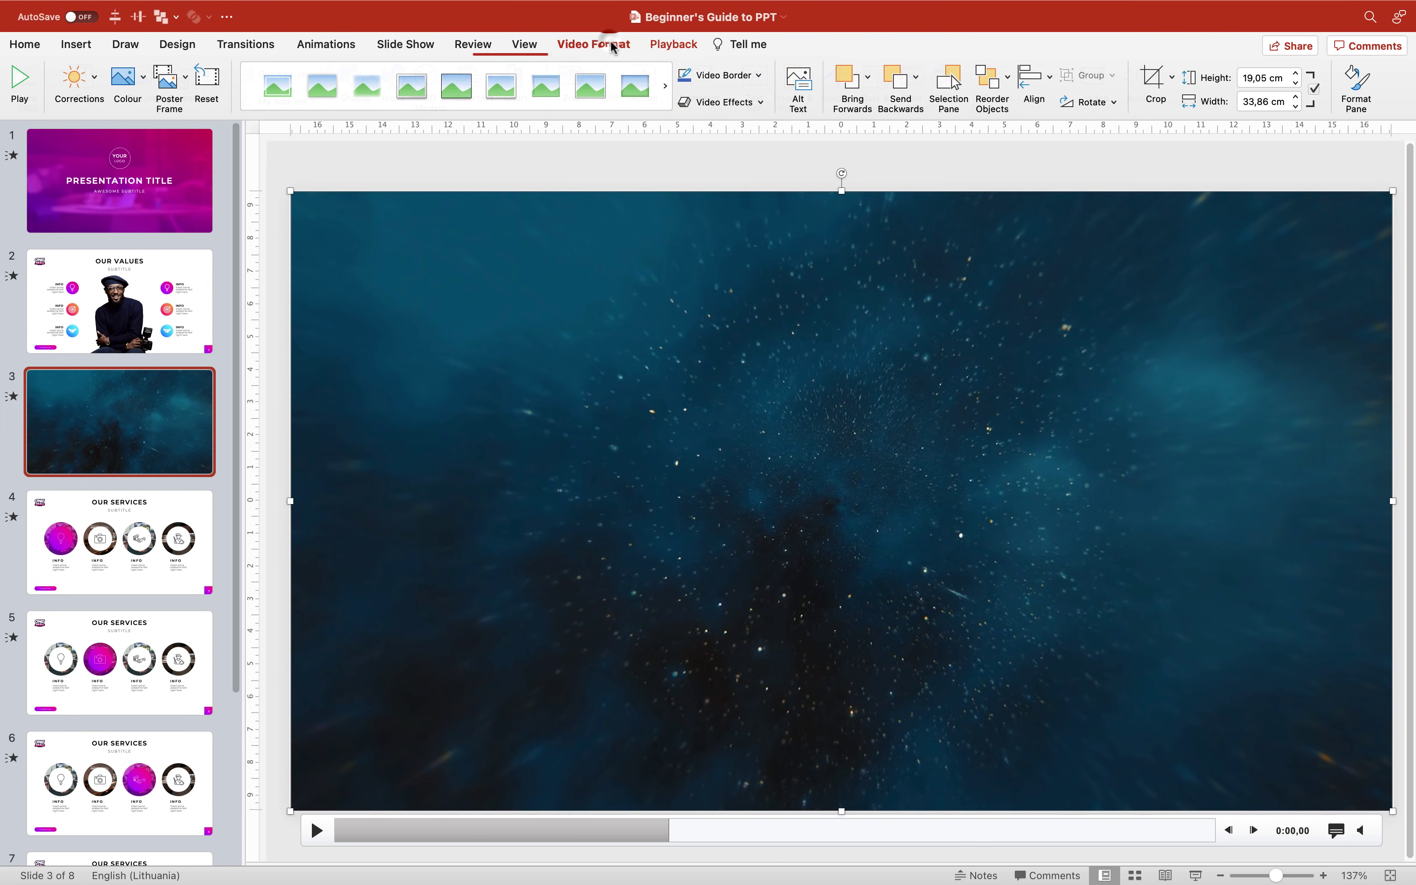
click(919, 78)
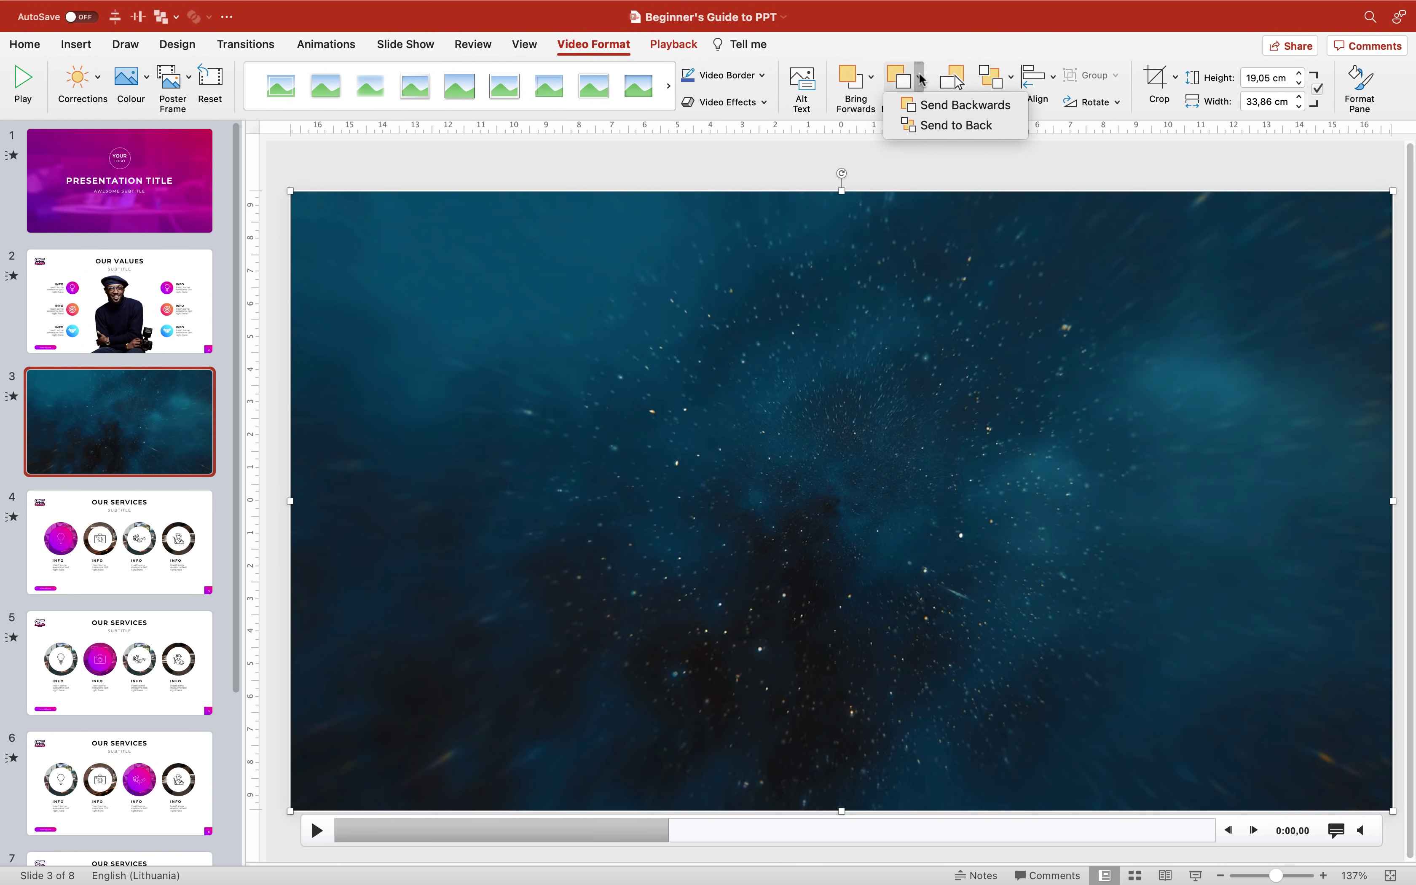
click(887, 260)
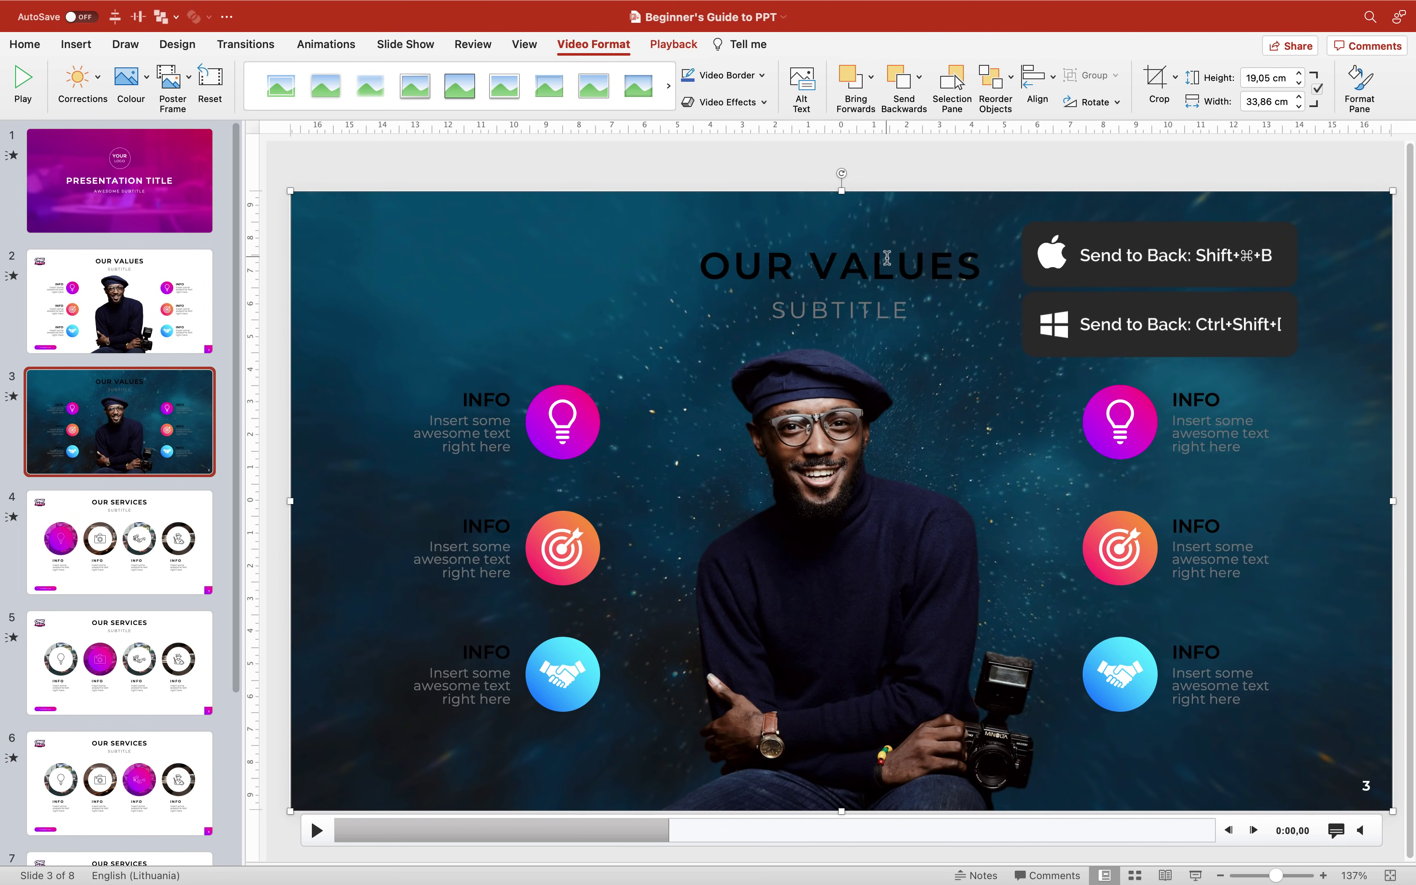
Select everything on slide 3 and set the font colour to White
click(694, 173)
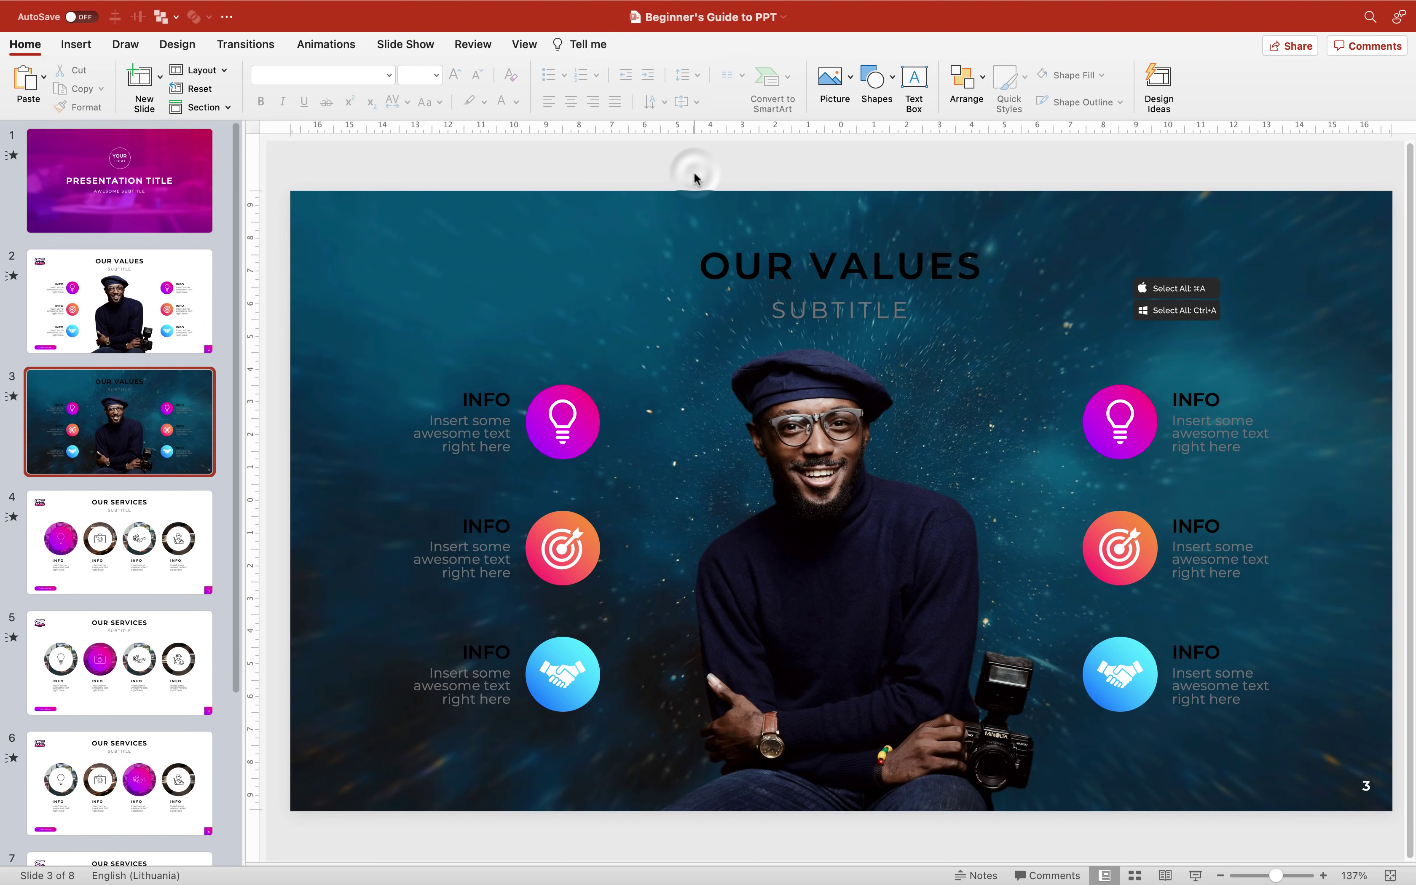
key(super+a)
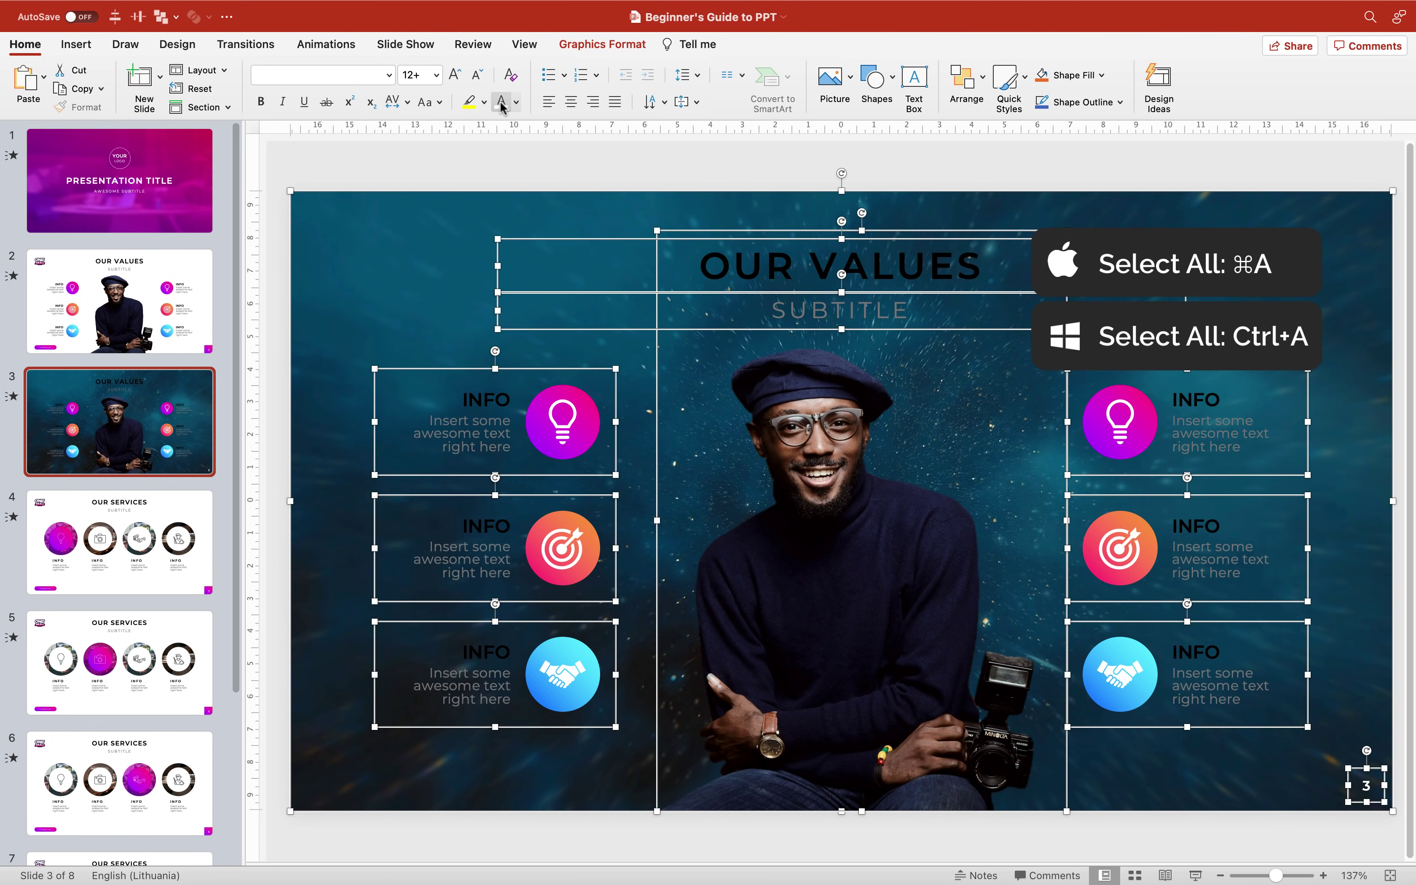
click(515, 102)
click(506, 146)
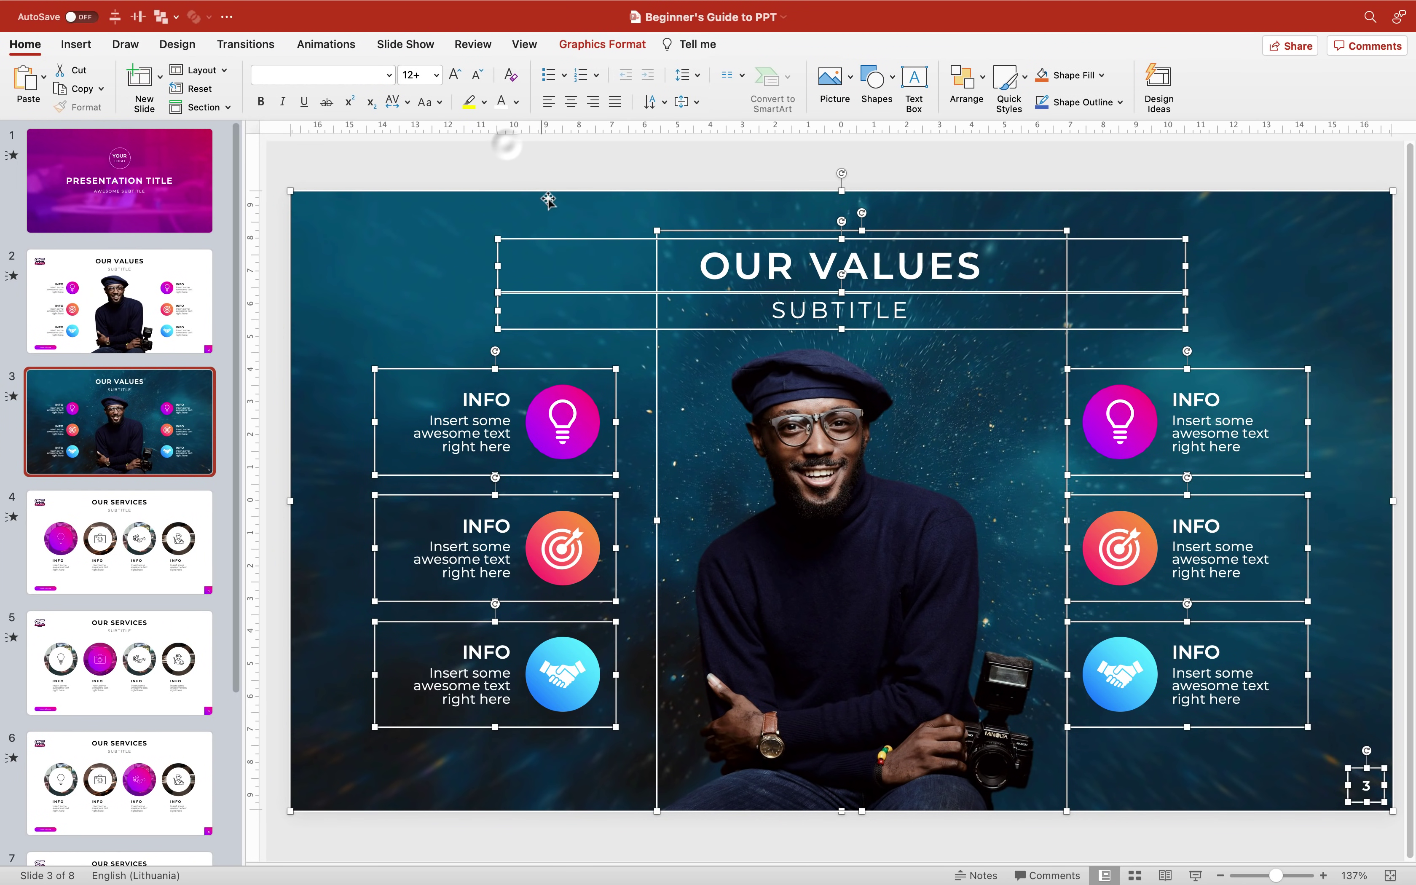
click(646, 171)
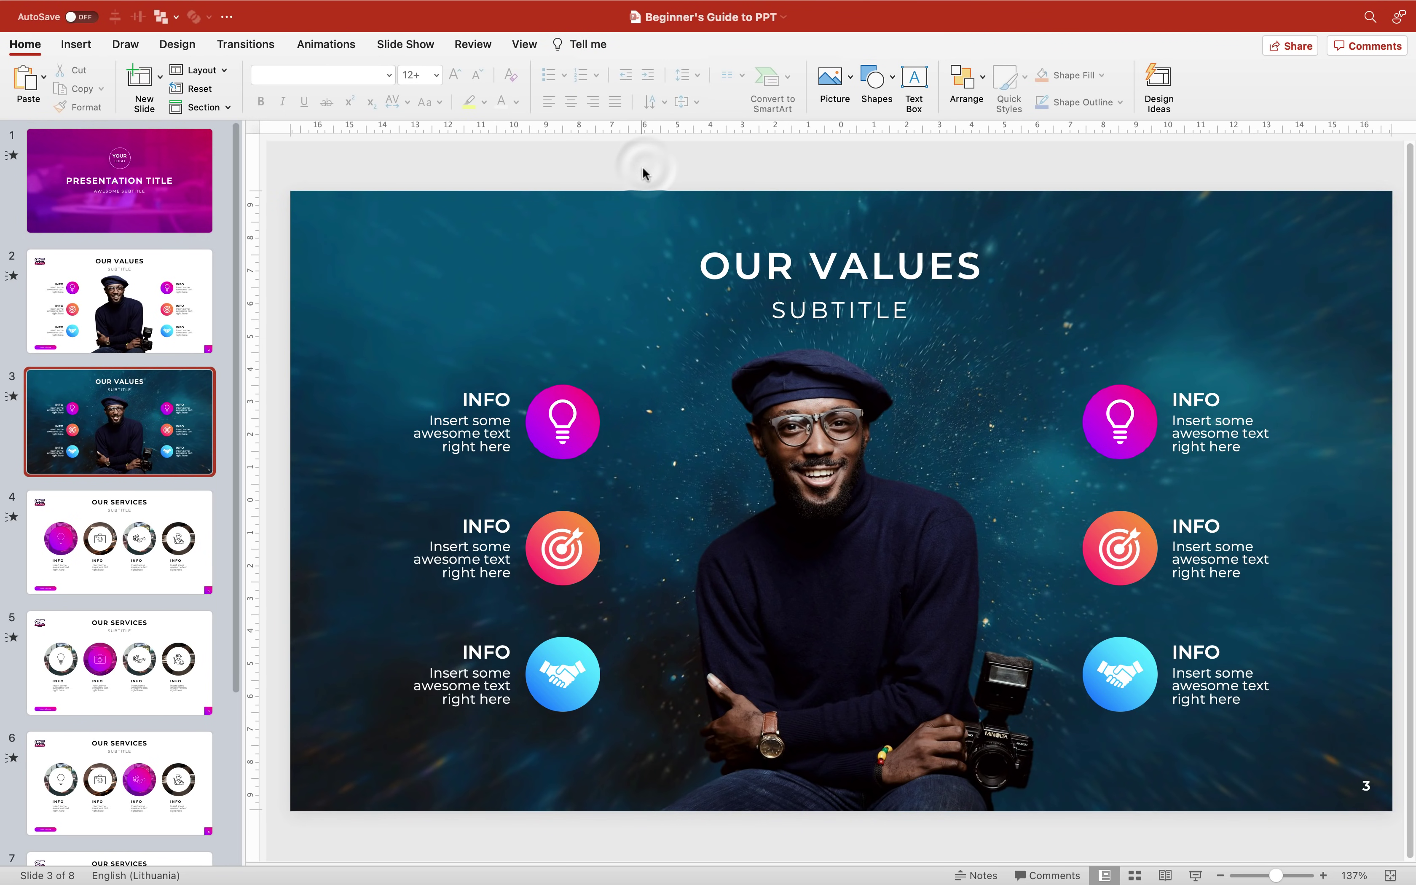
Compare against slide 2, then switch slide 3 into Slide Master view
click(176, 310)
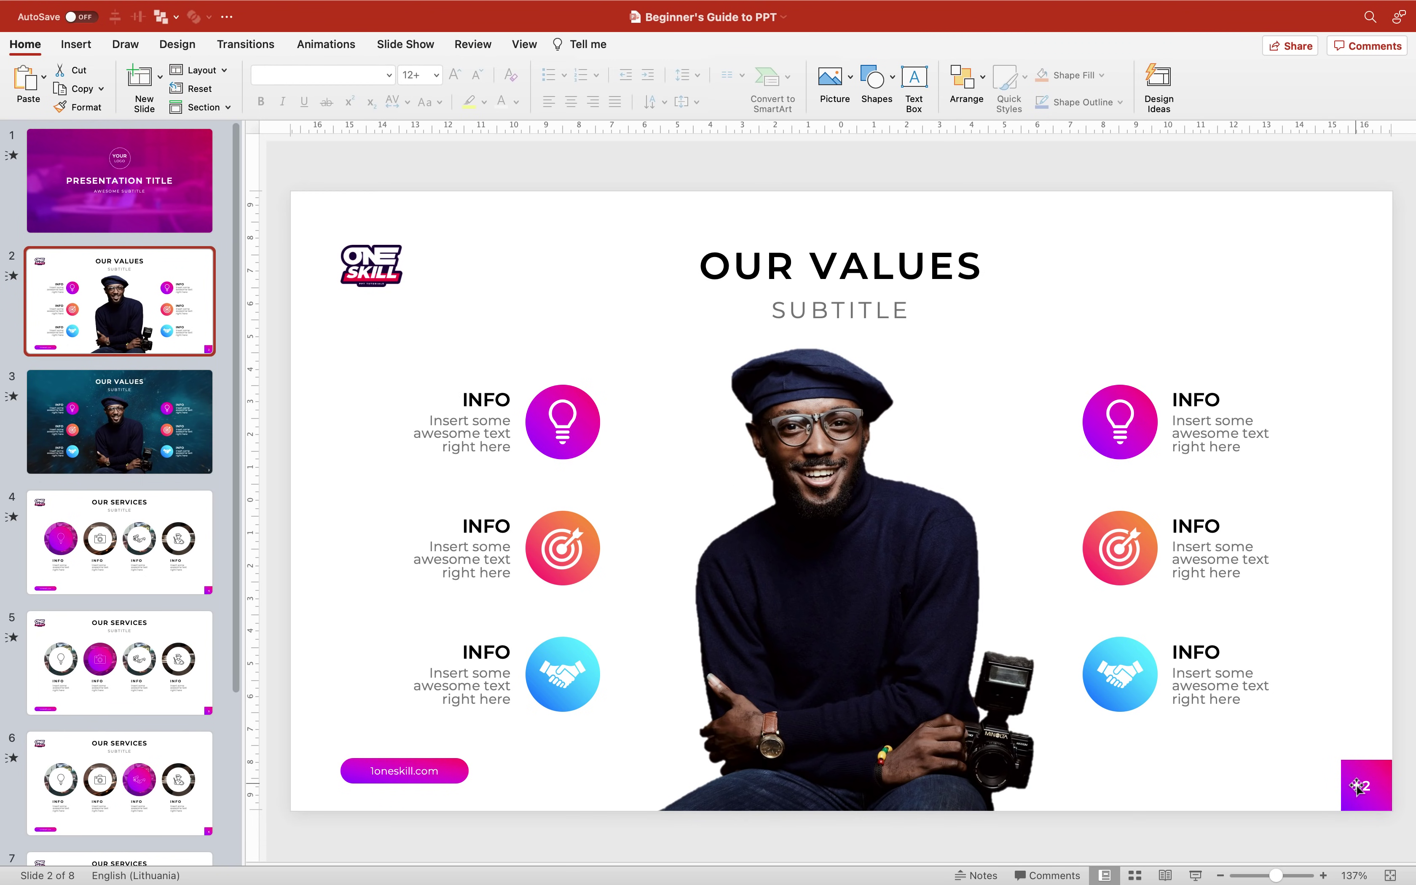
click(185, 406)
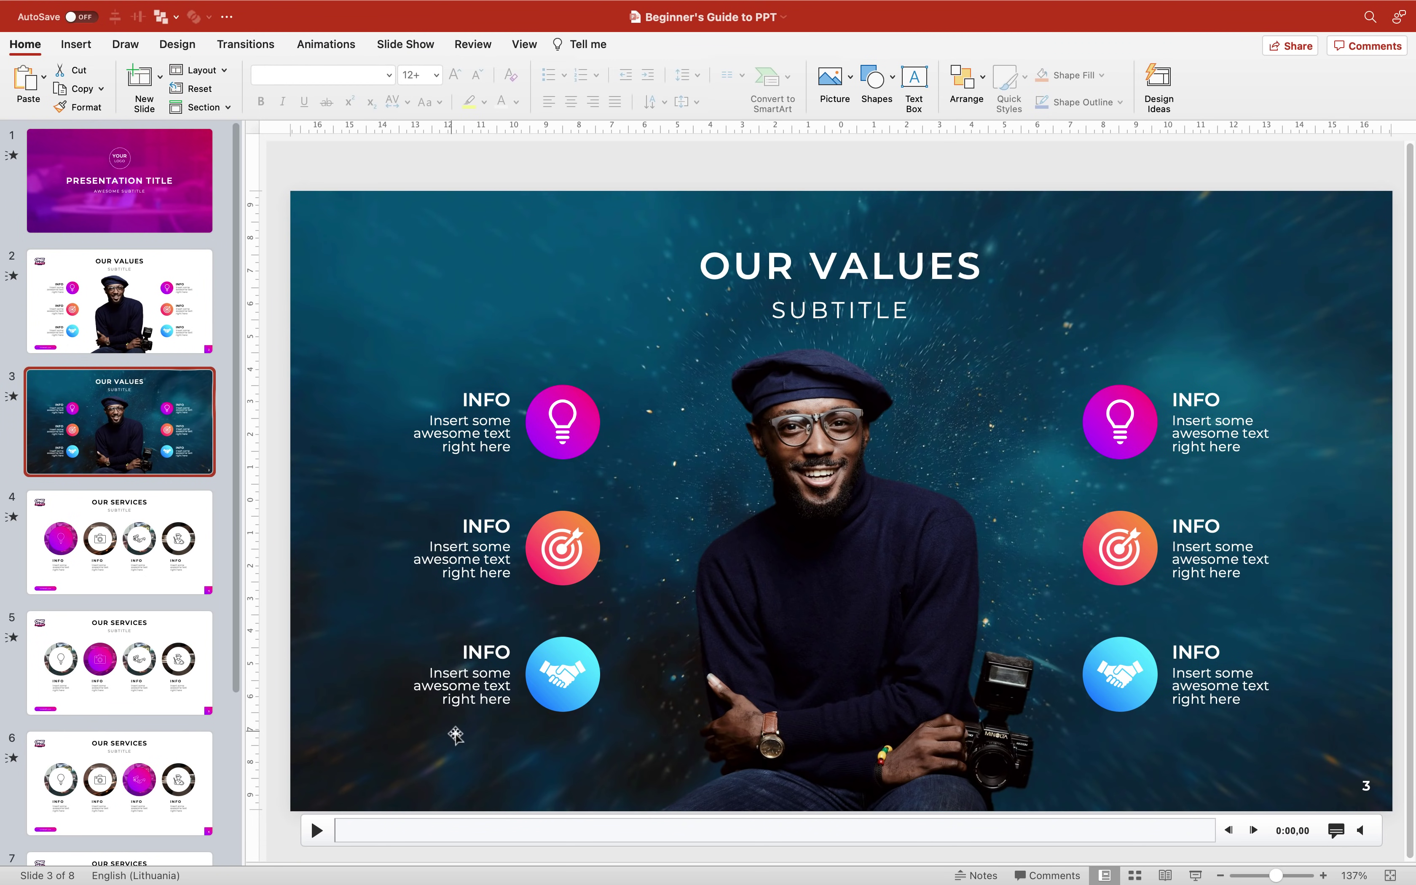
click(523, 44)
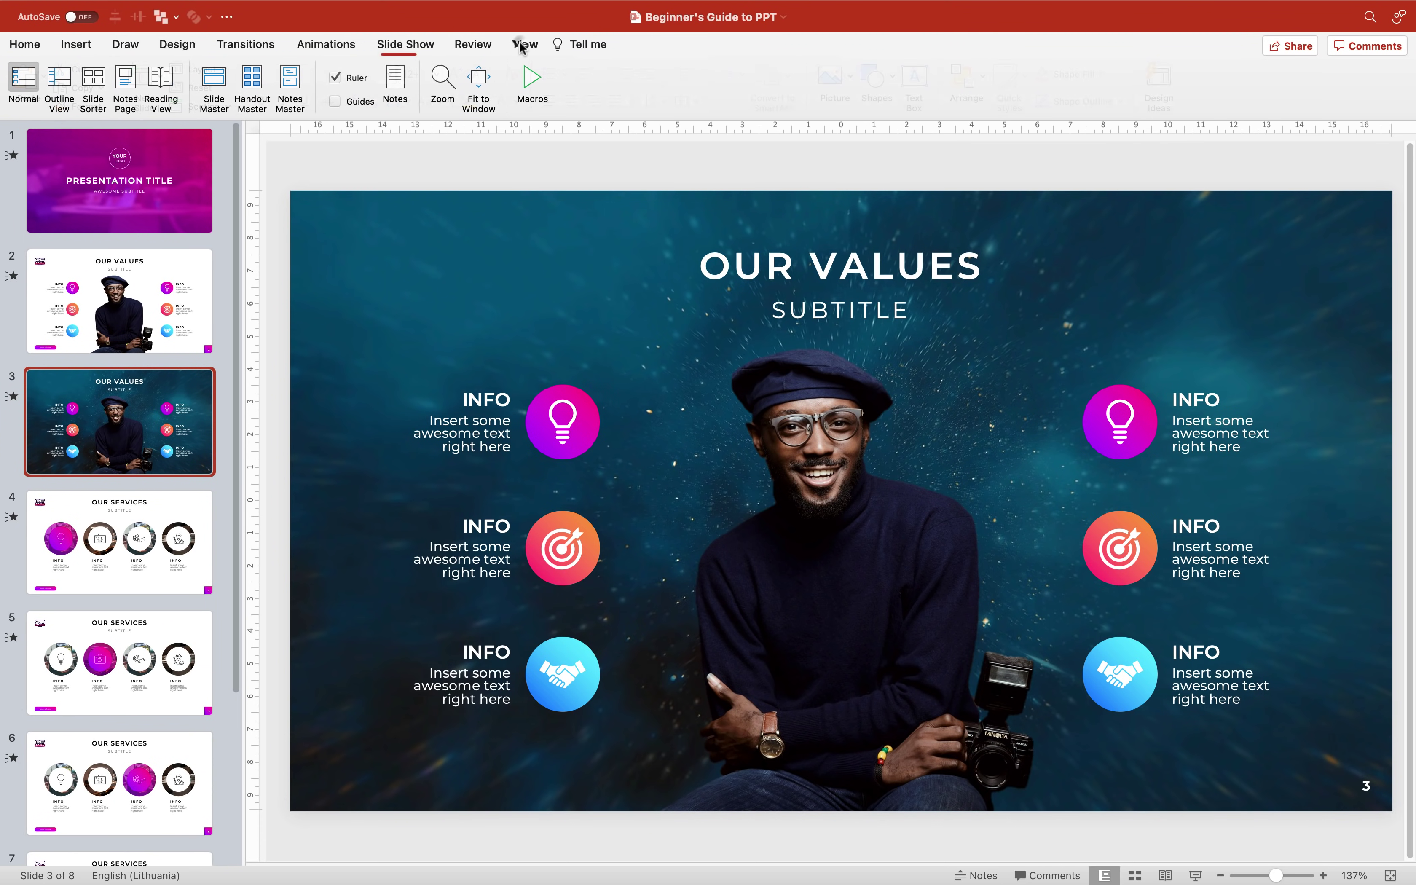
click(213, 87)
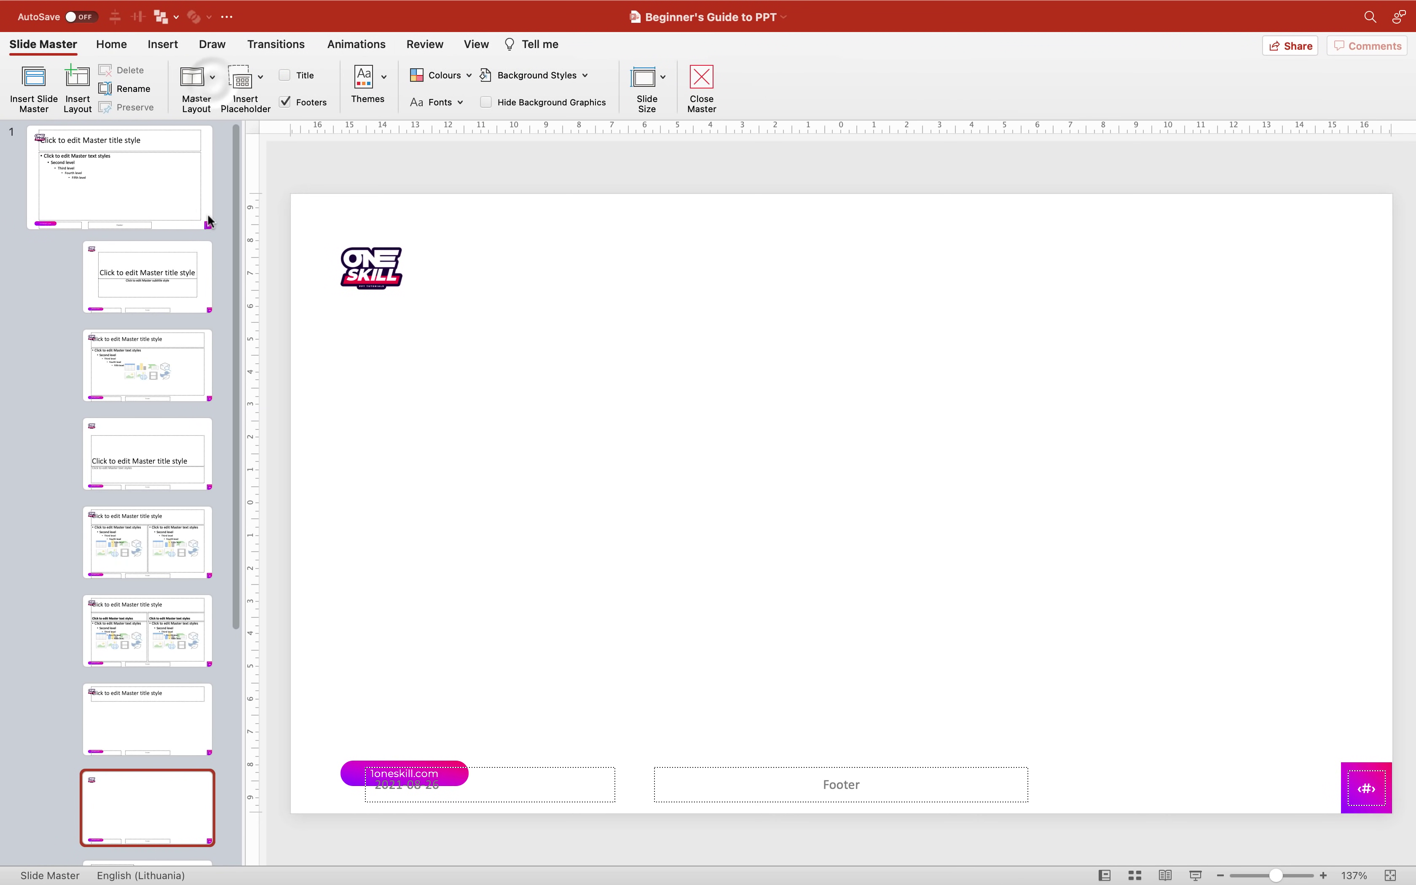
Copy the master's OneSkill logo, oneskill.com pill and slide-number box, then close Master view
click(154, 178)
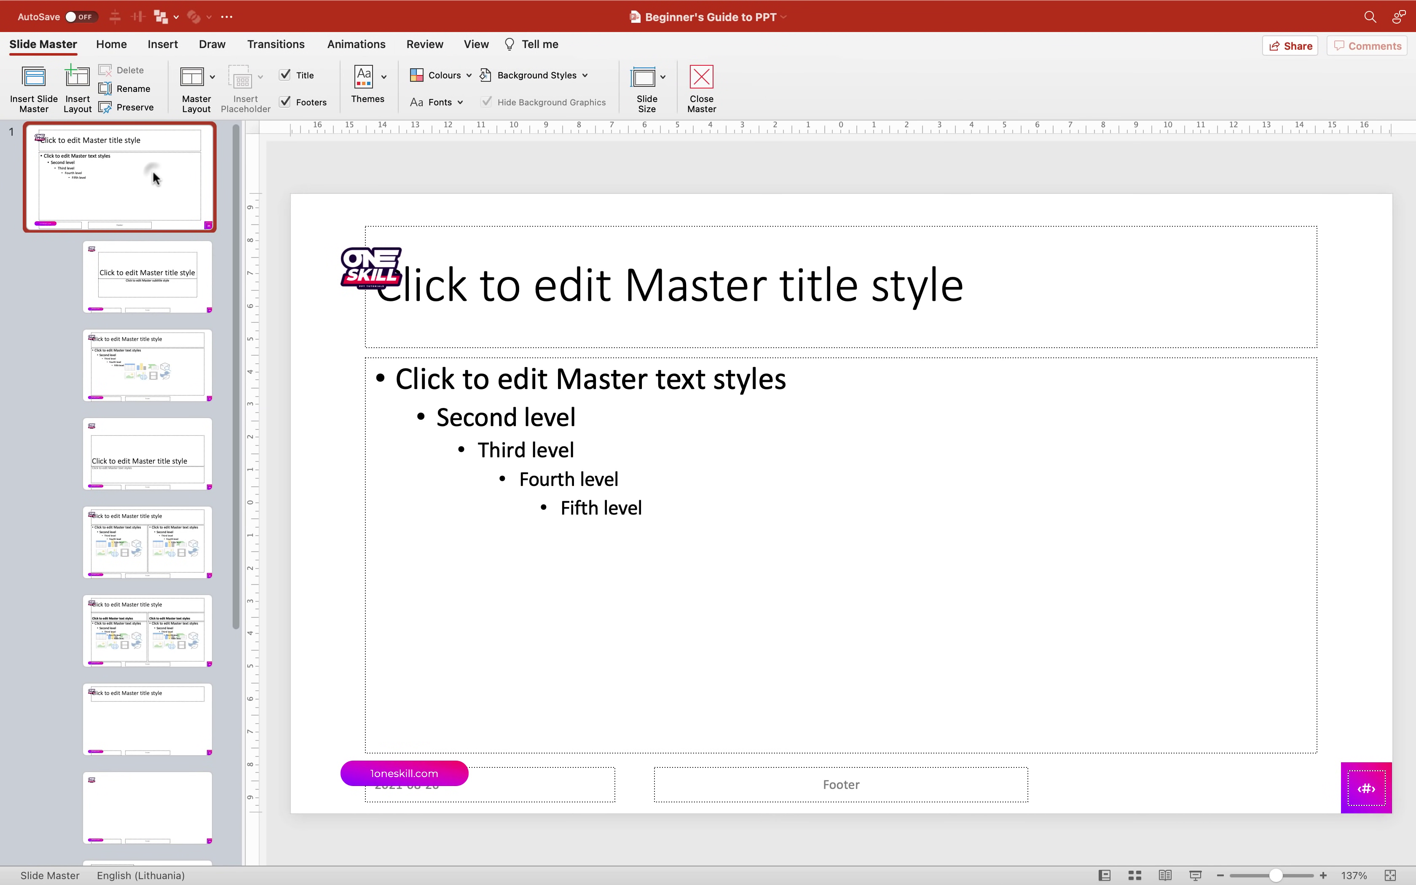
shift+click(354, 279)
shift+click(398, 772)
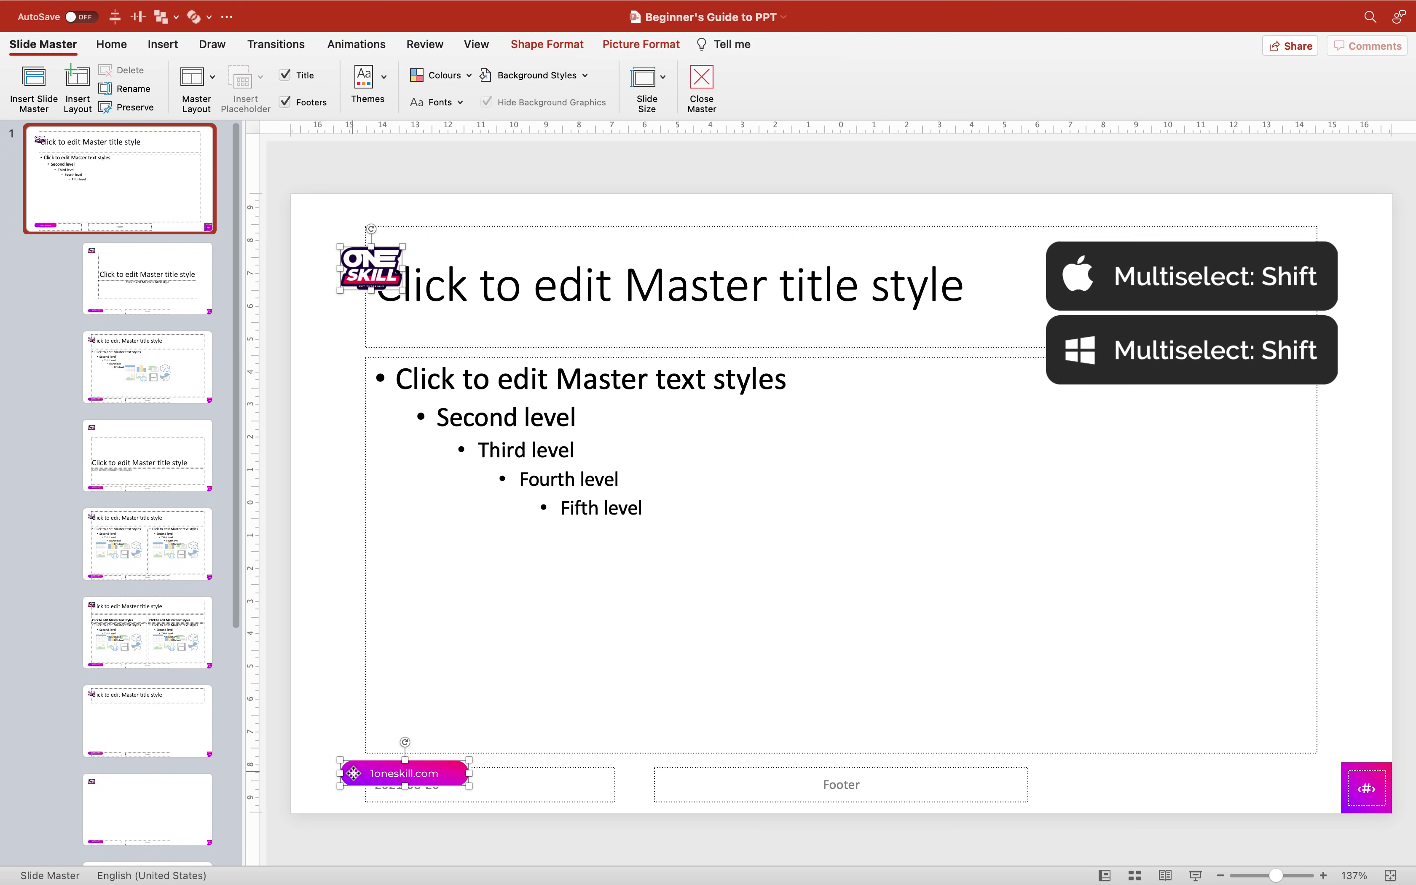
shift+click(1346, 770)
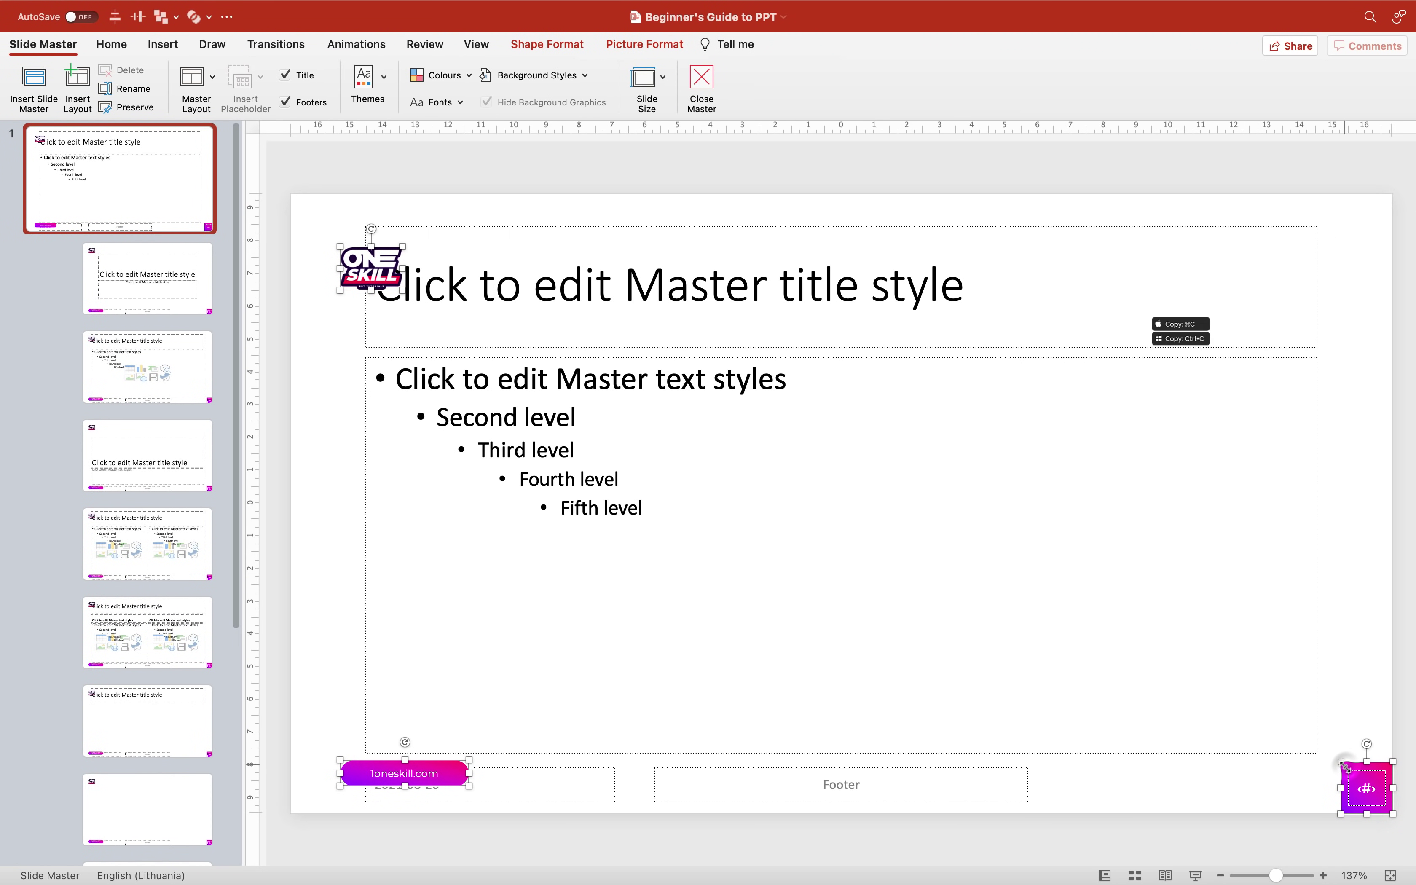
key(super+c)
click(703, 92)
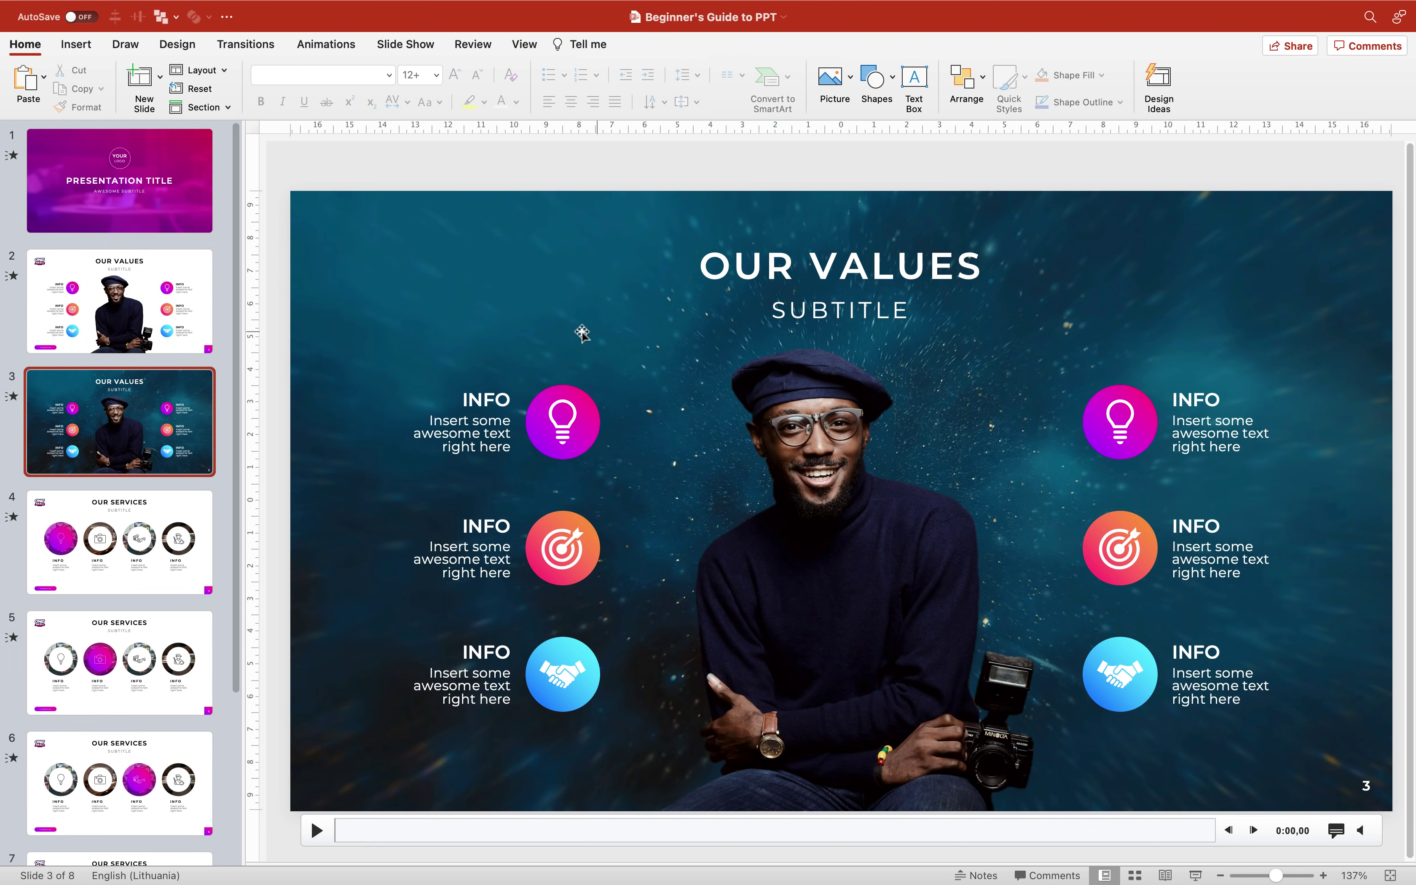
Paste the logo, pill and slide number onto slide 3 and send the video behind them
key(super+v)
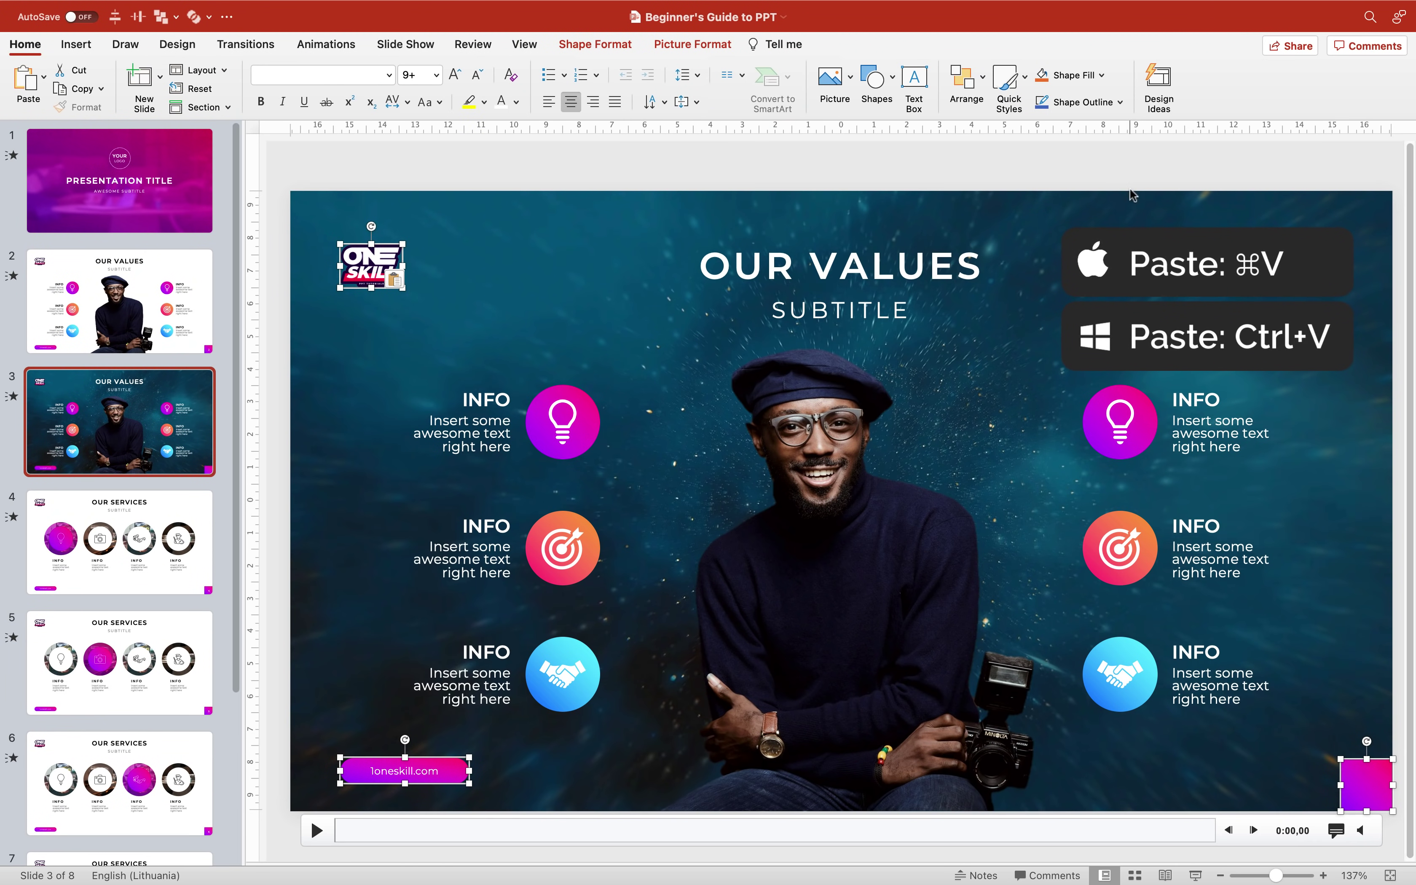
click(1362, 519)
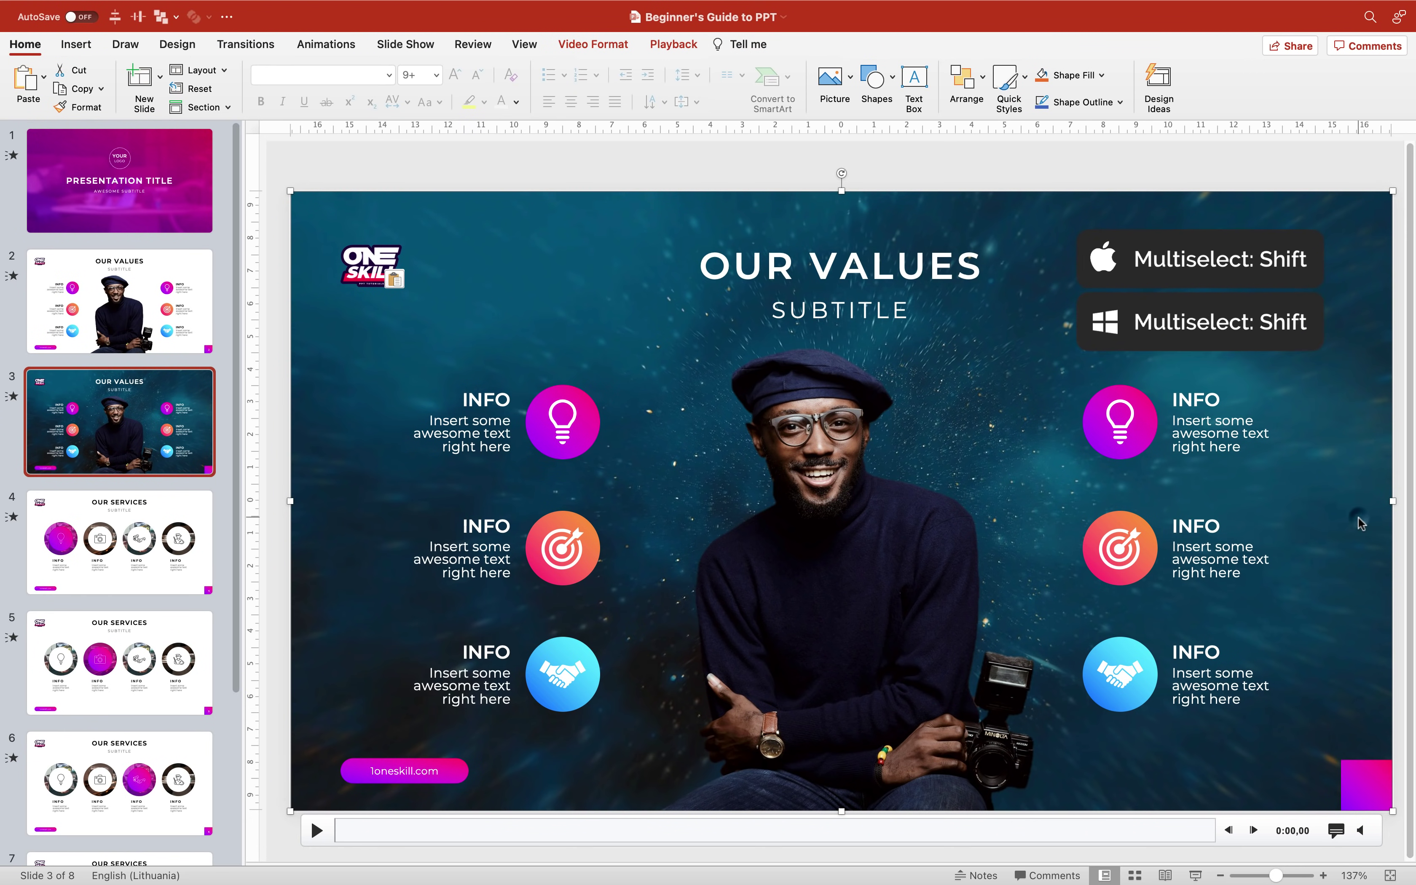
shift+click(1356, 770)
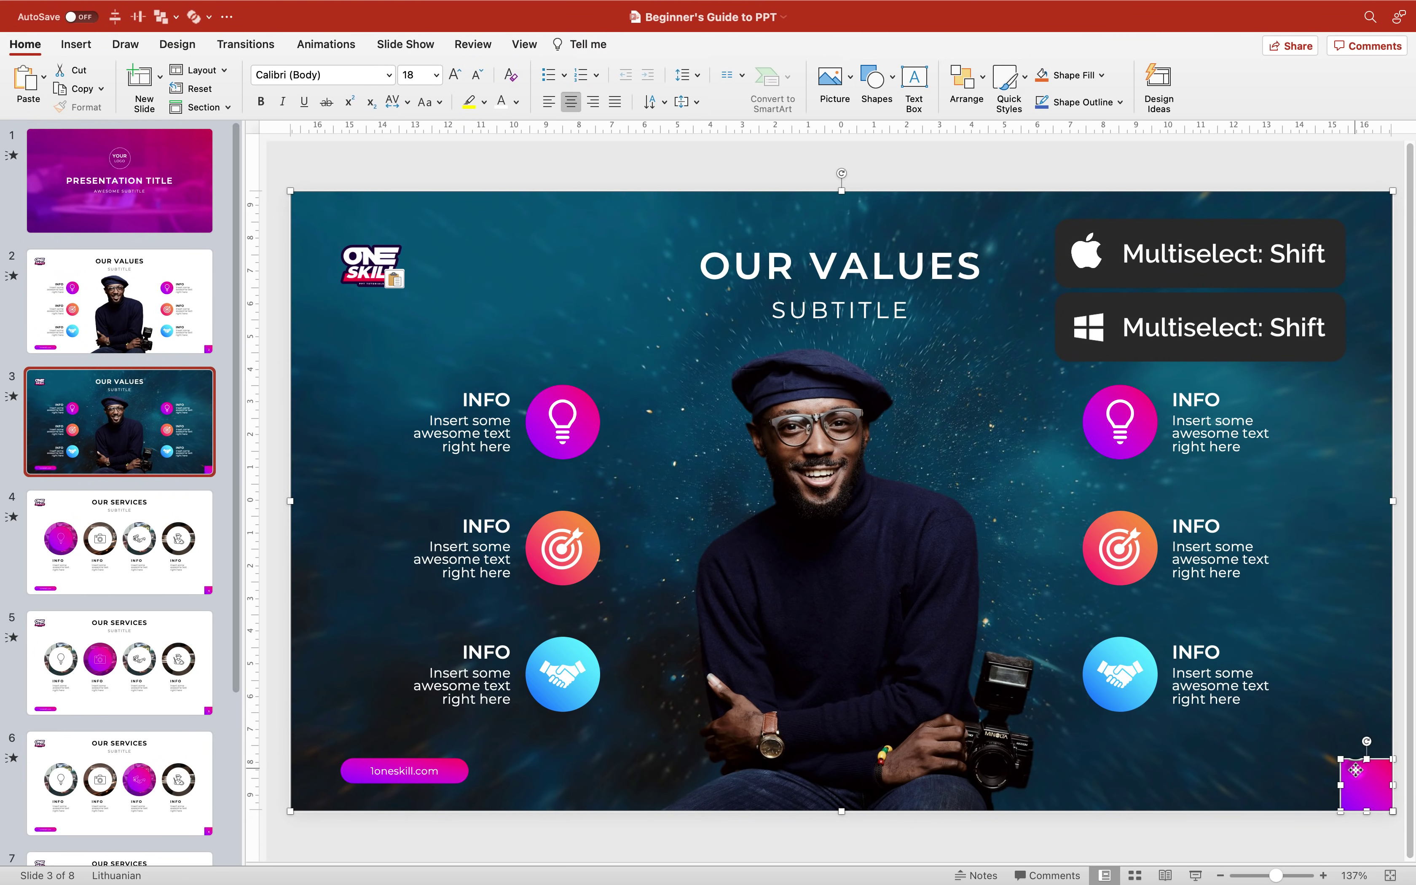
key(super+shift+b)
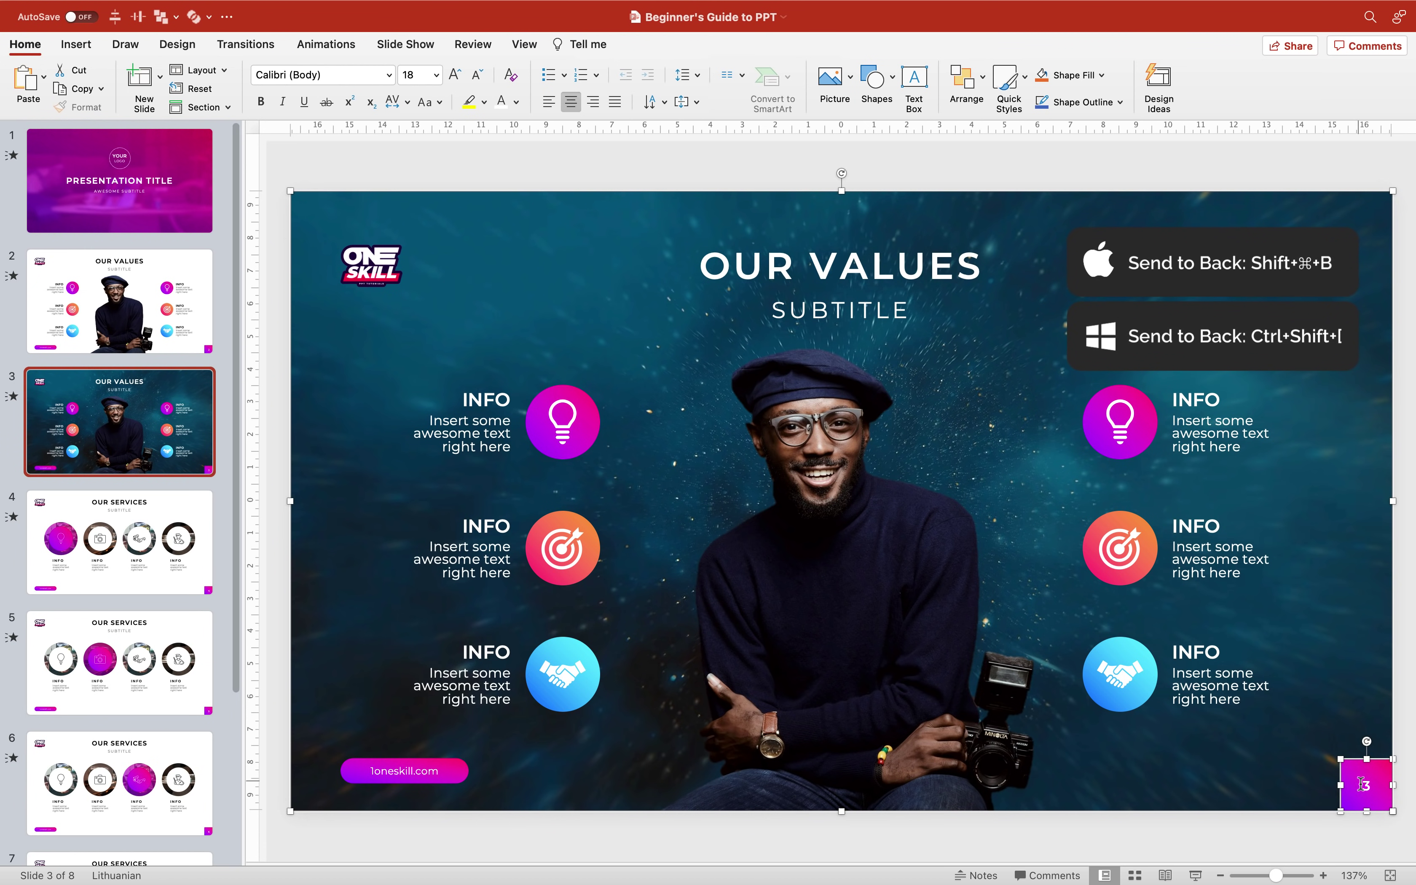
click(1112, 188)
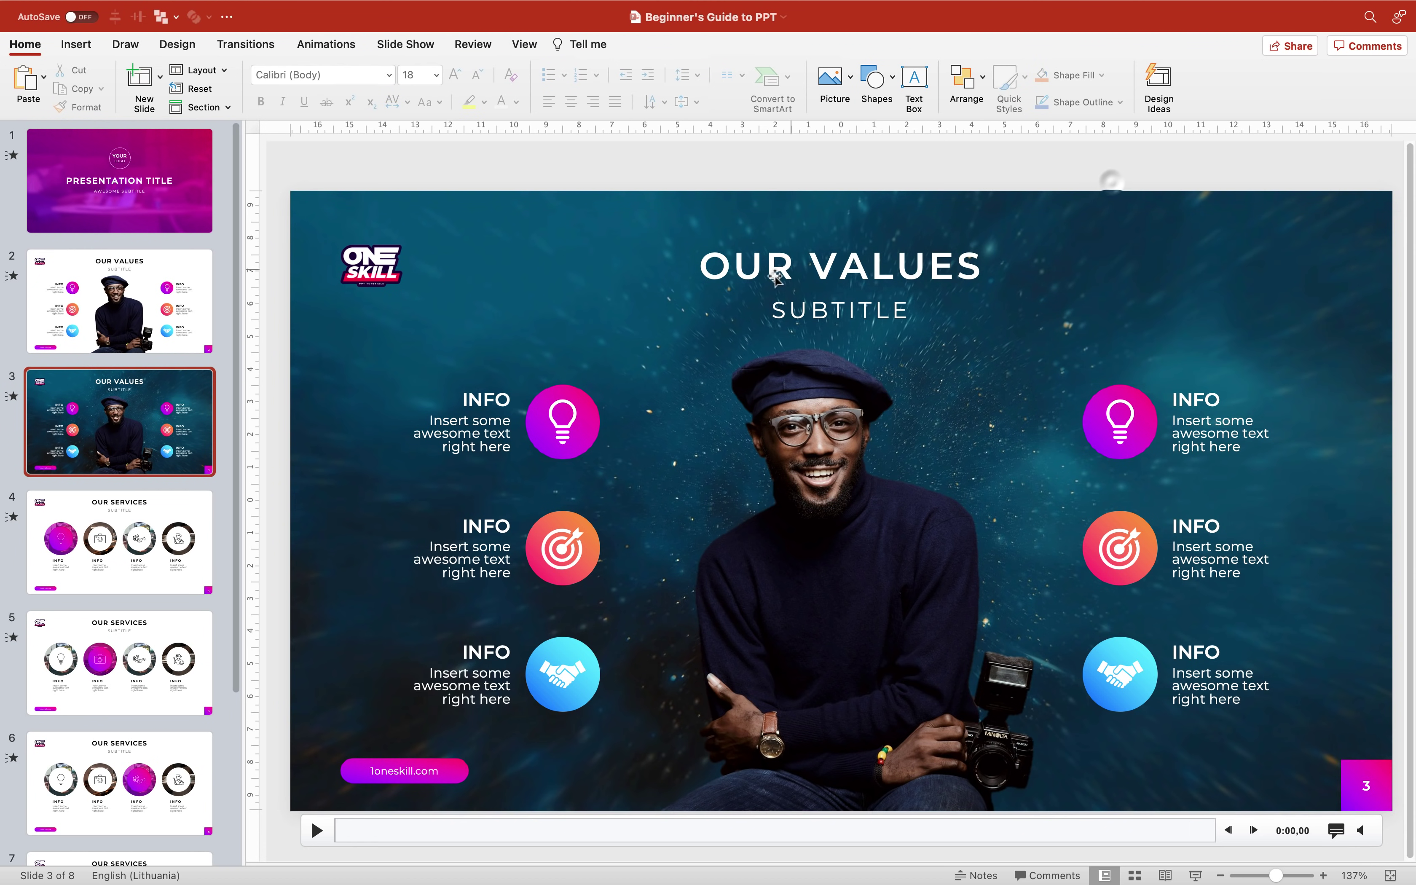
Set the slide 3 space video to Loop until Stopped
click(183, 316)
click(167, 423)
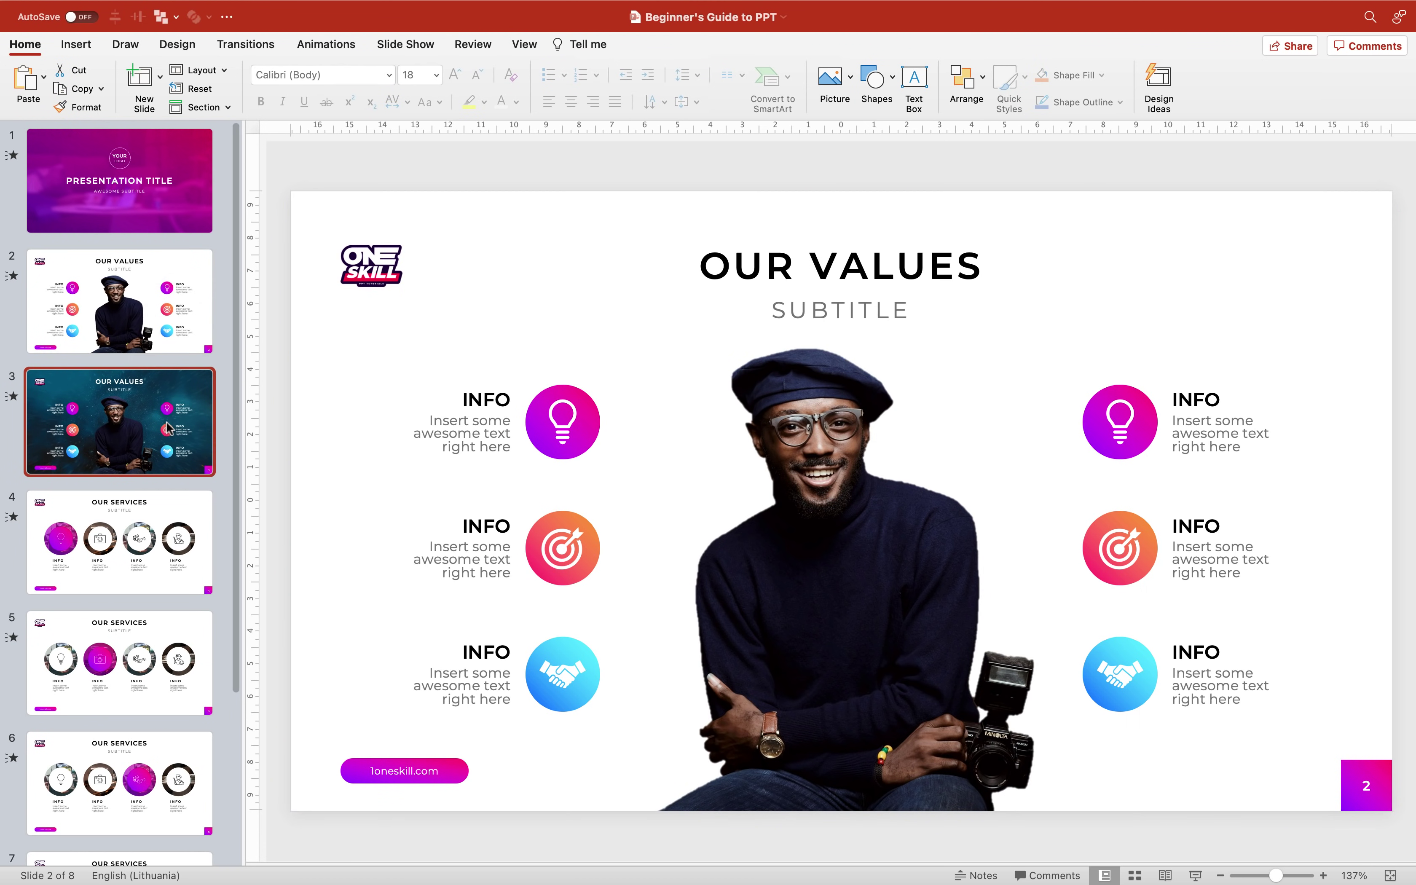
click(528, 241)
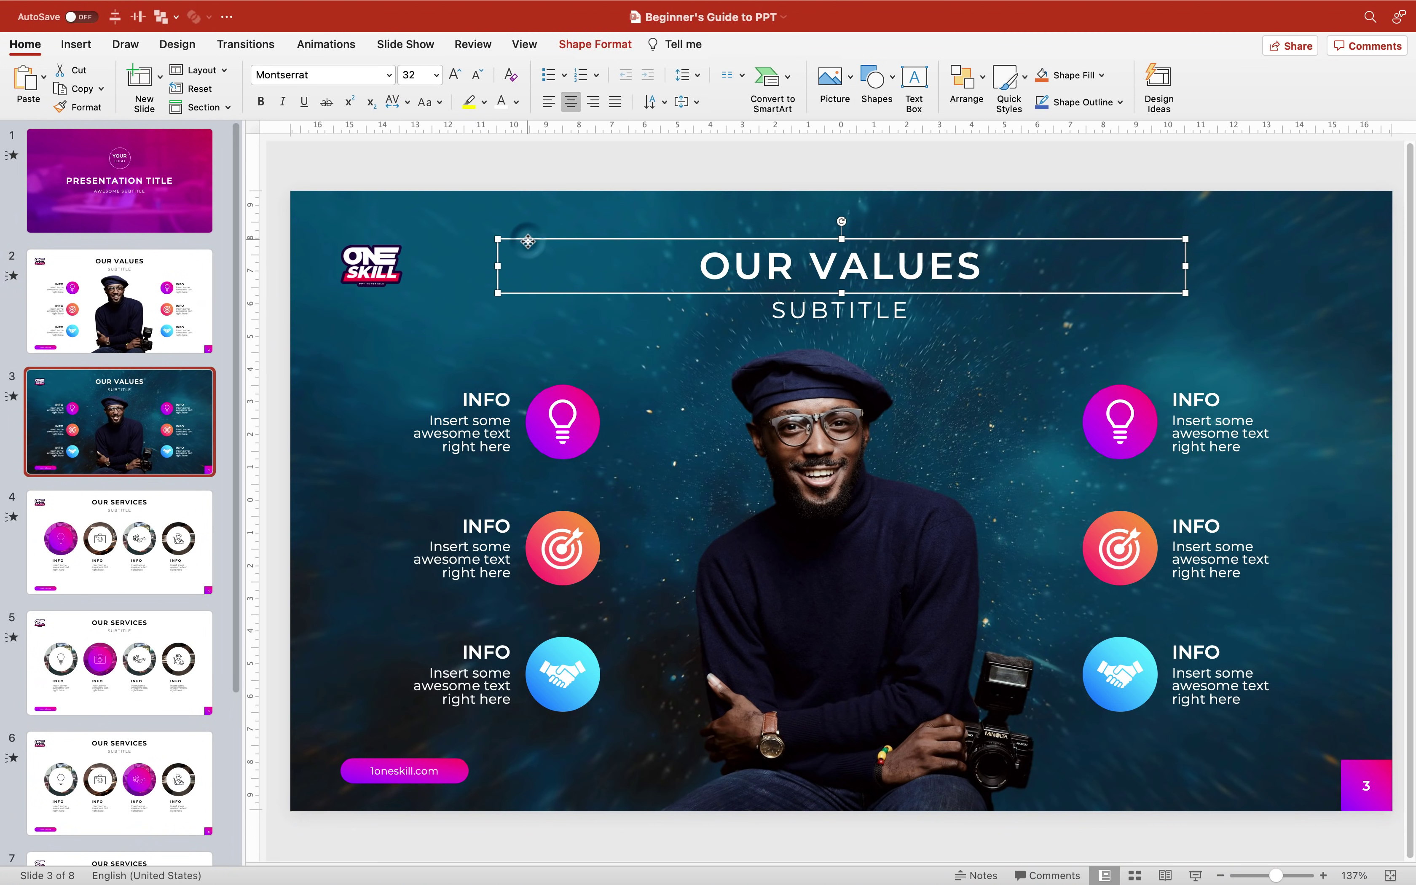
click(442, 354)
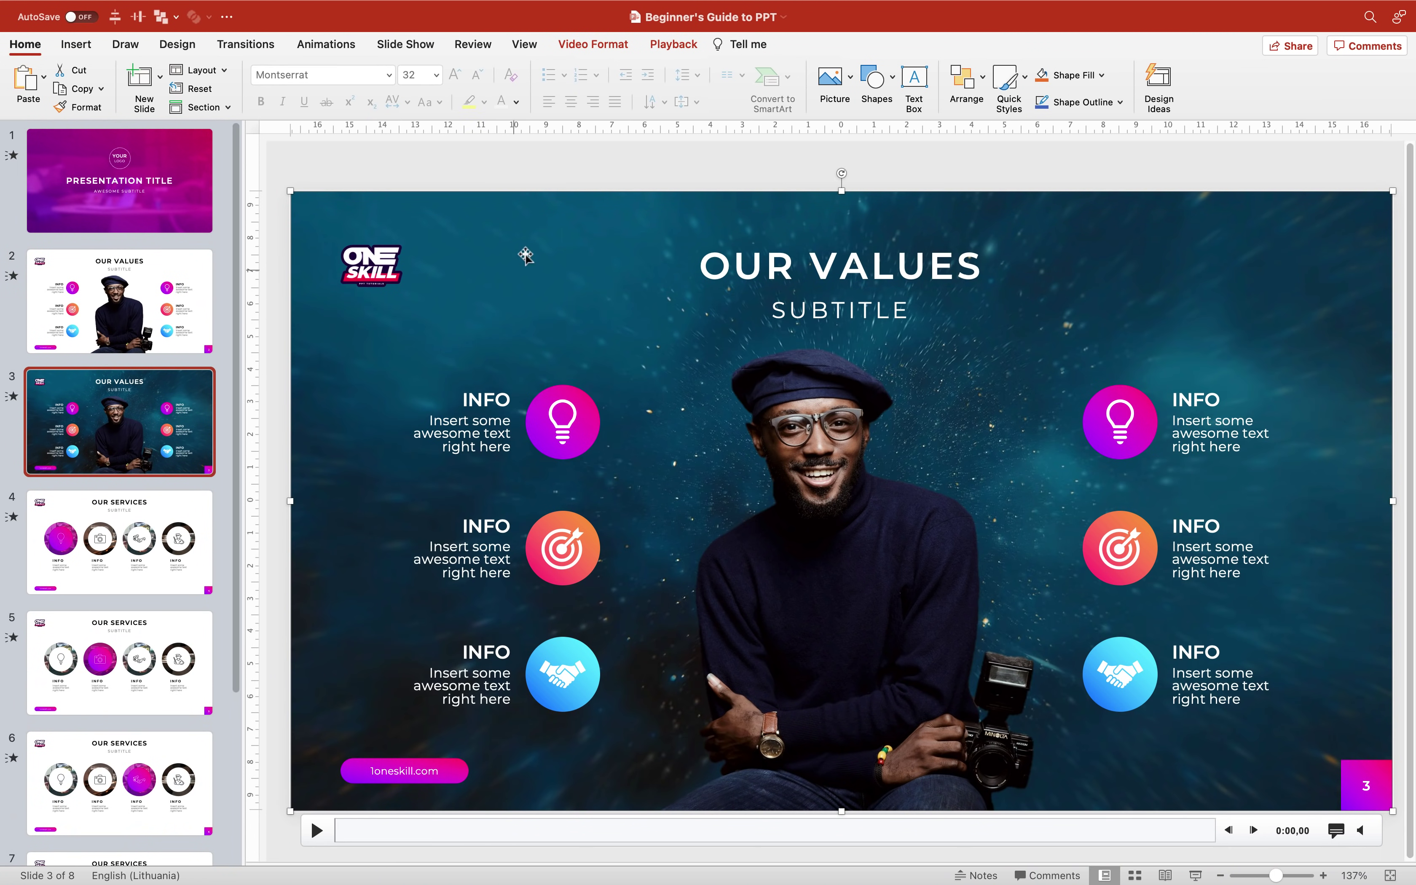
click(674, 44)
click(552, 75)
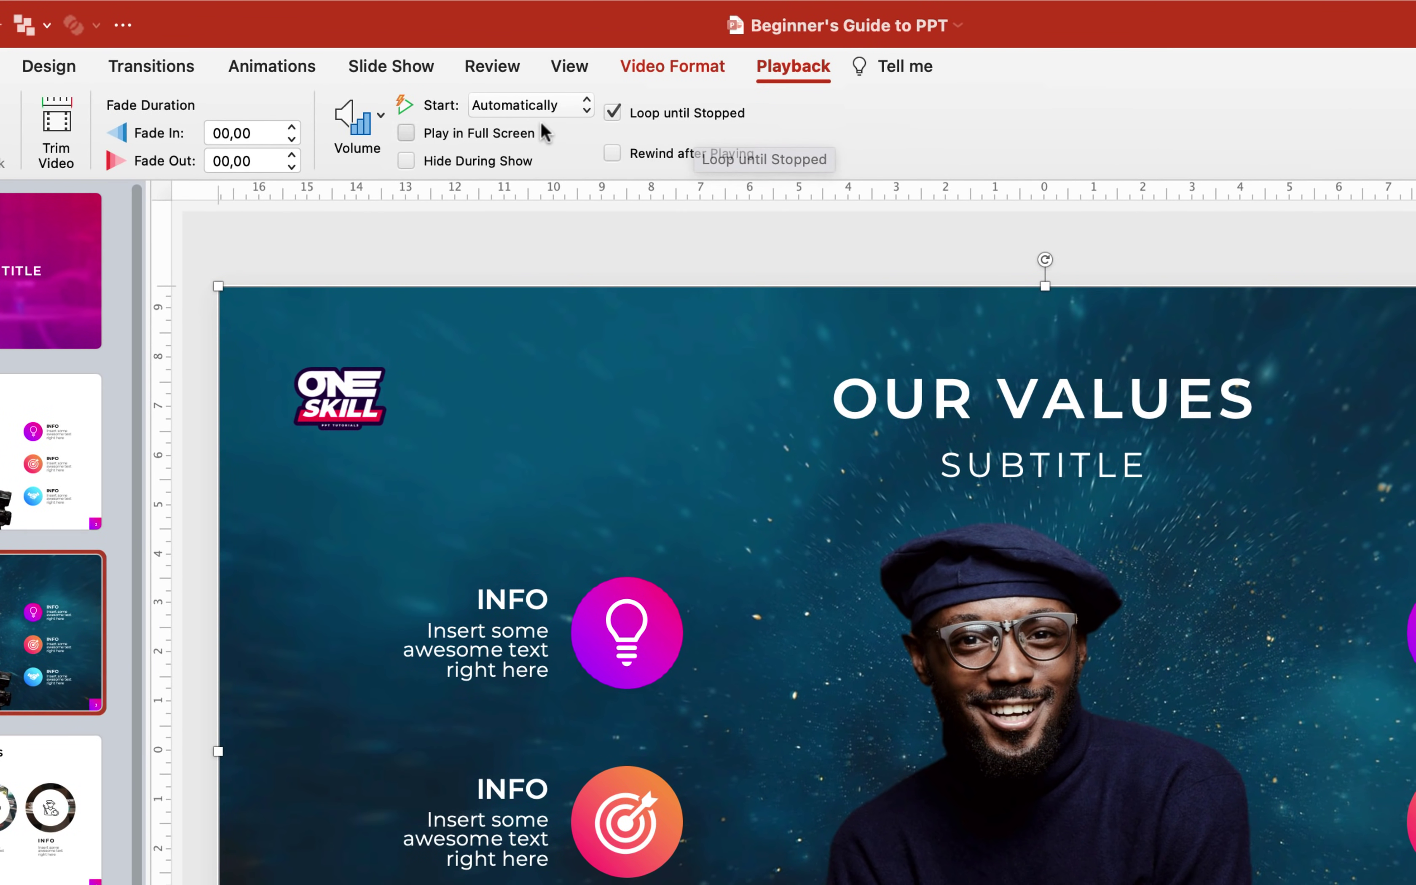
Show slide 3's Animation Pane with Video 5 first, then preview the slide show from slide 3
click(266, 66)
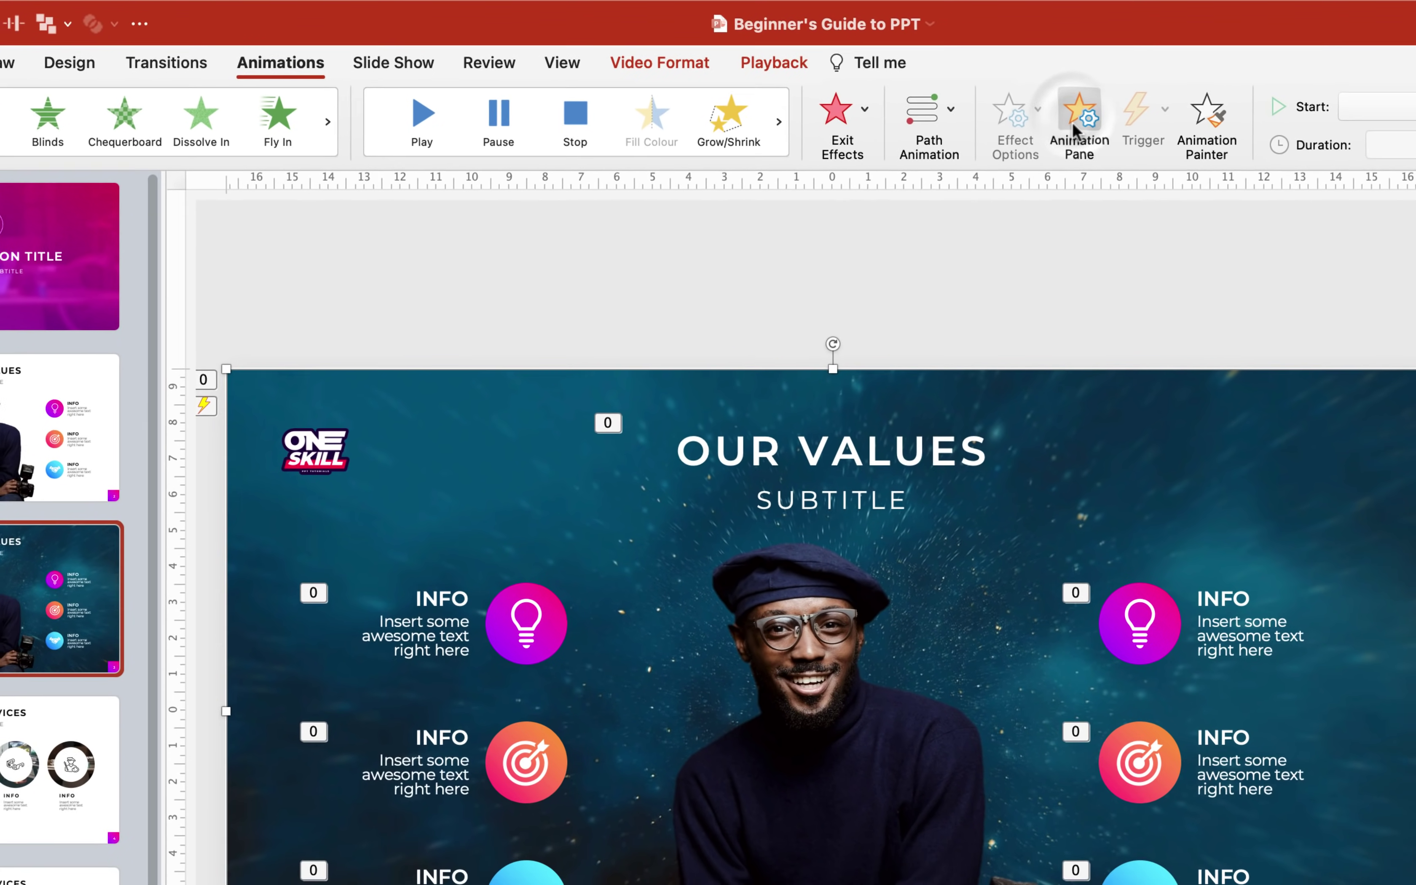
click(1107, 120)
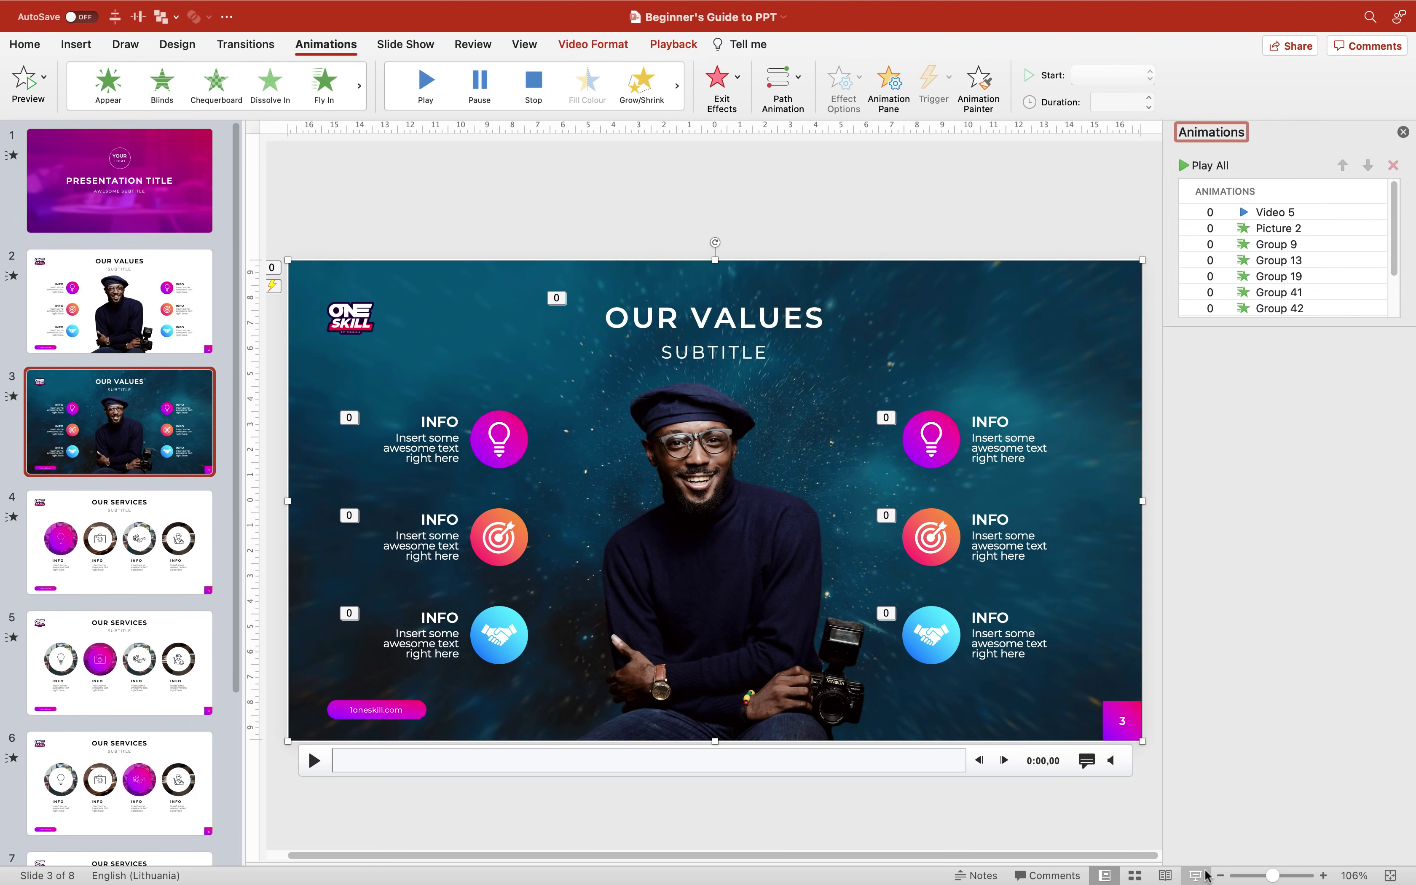
click(1196, 876)
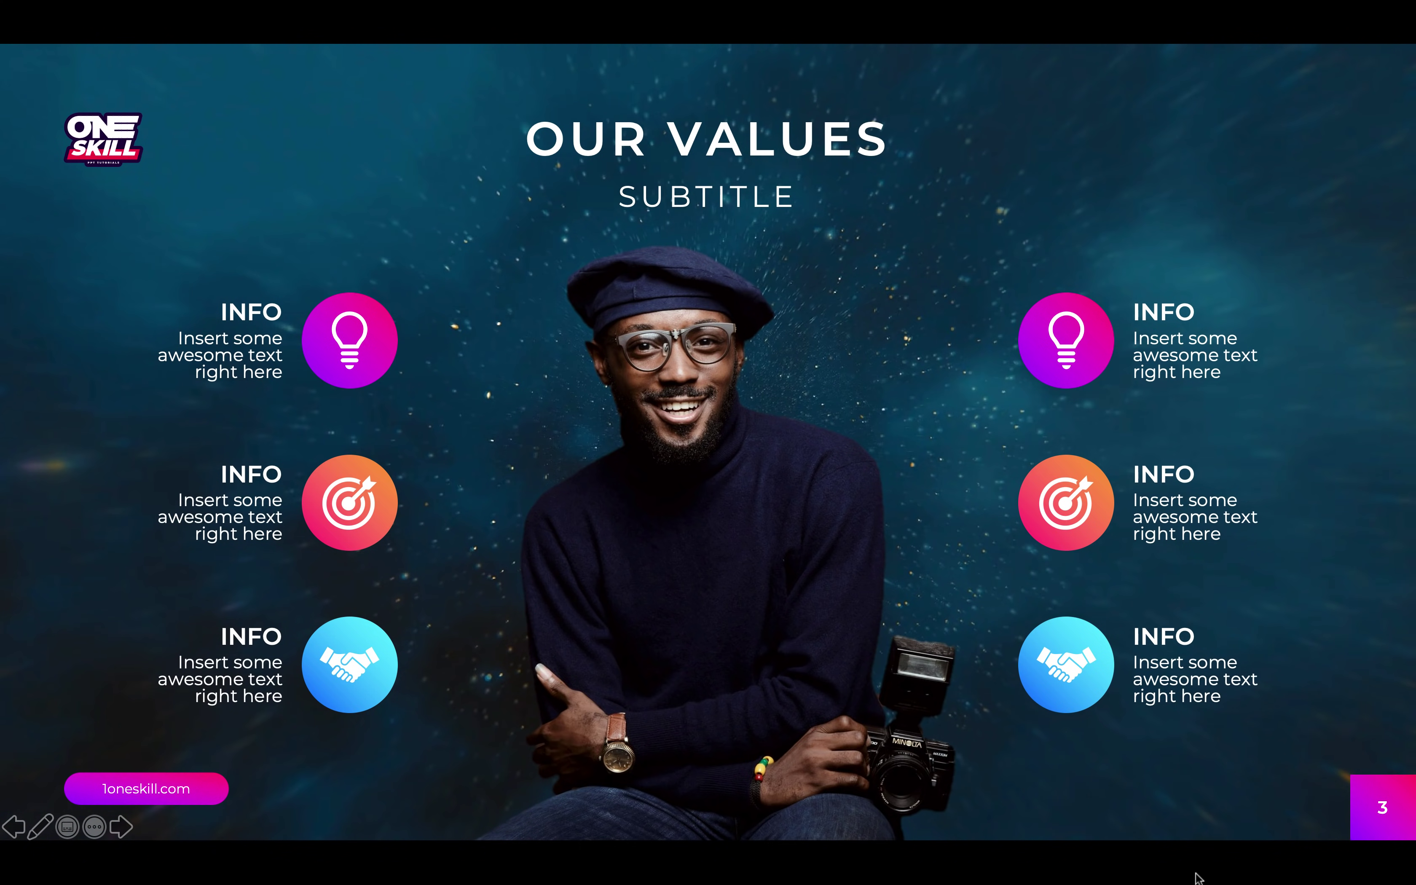
mouse_move(629, 810)
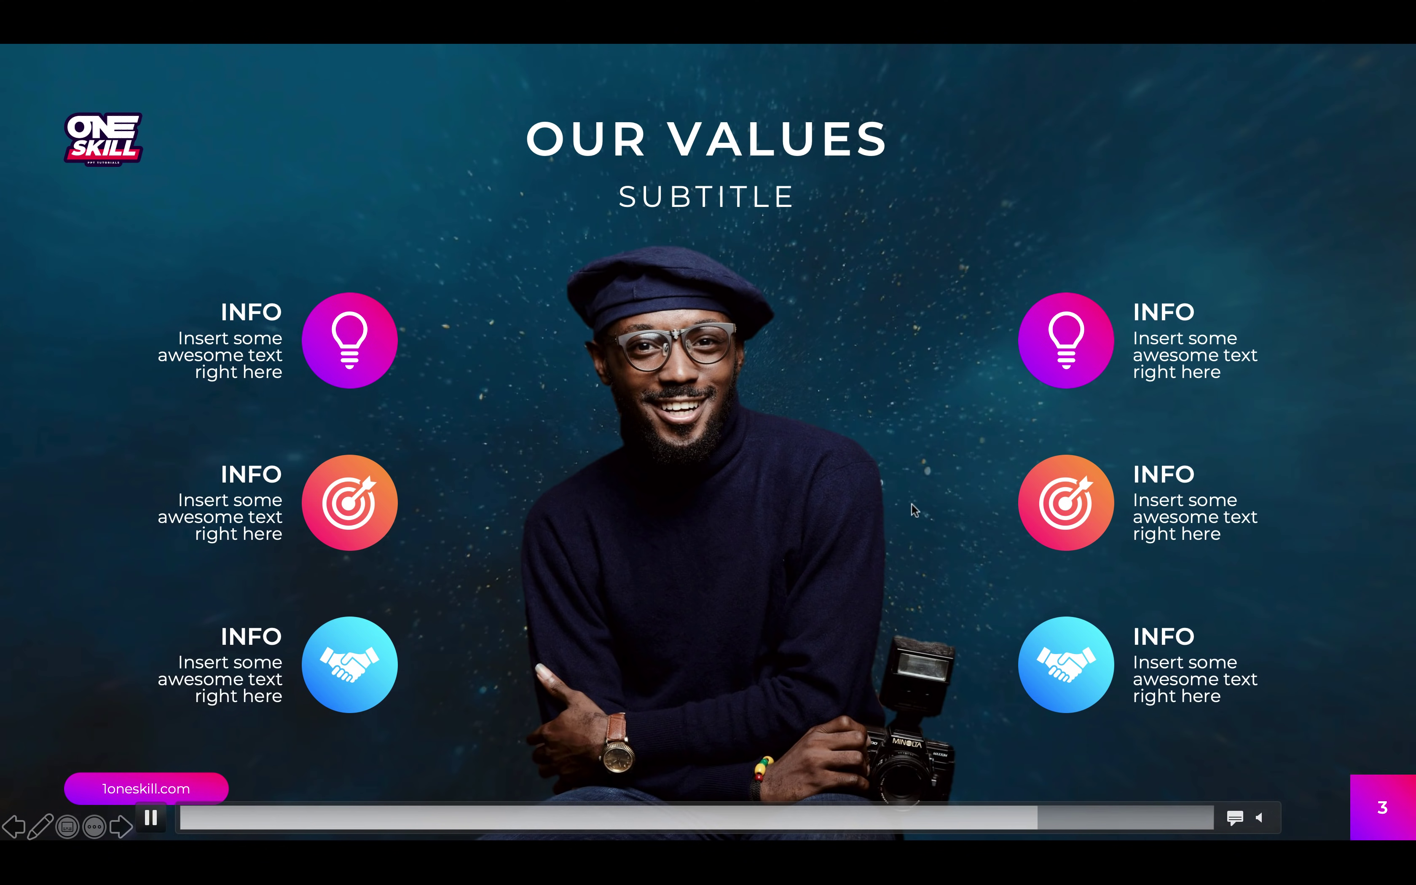
key(Escape)
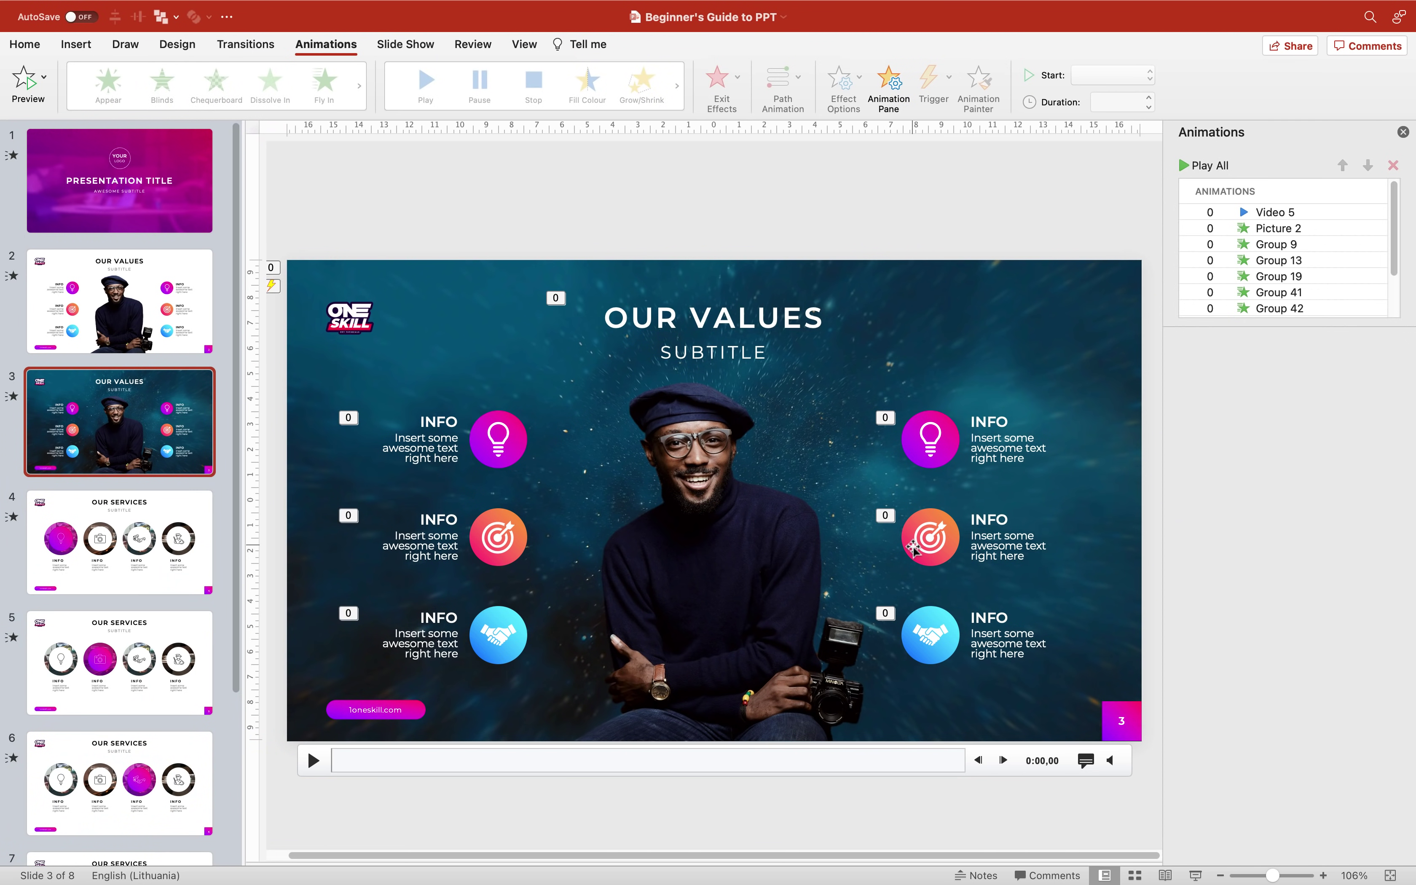
click(707, 517)
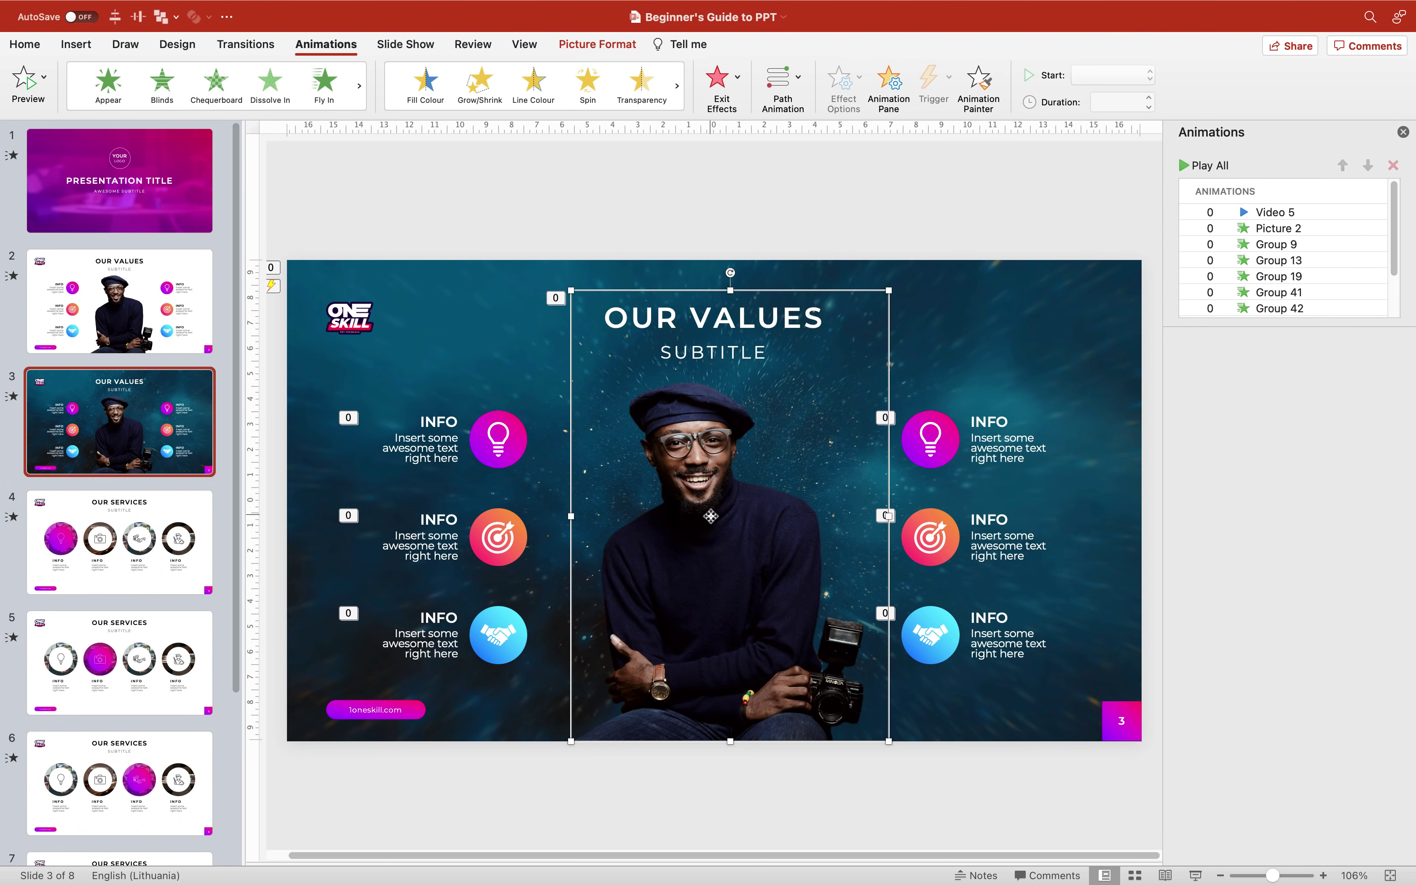
Give the man's photo a black outer shadow with 30% transparency and 30 pt blur
right_click(711, 516)
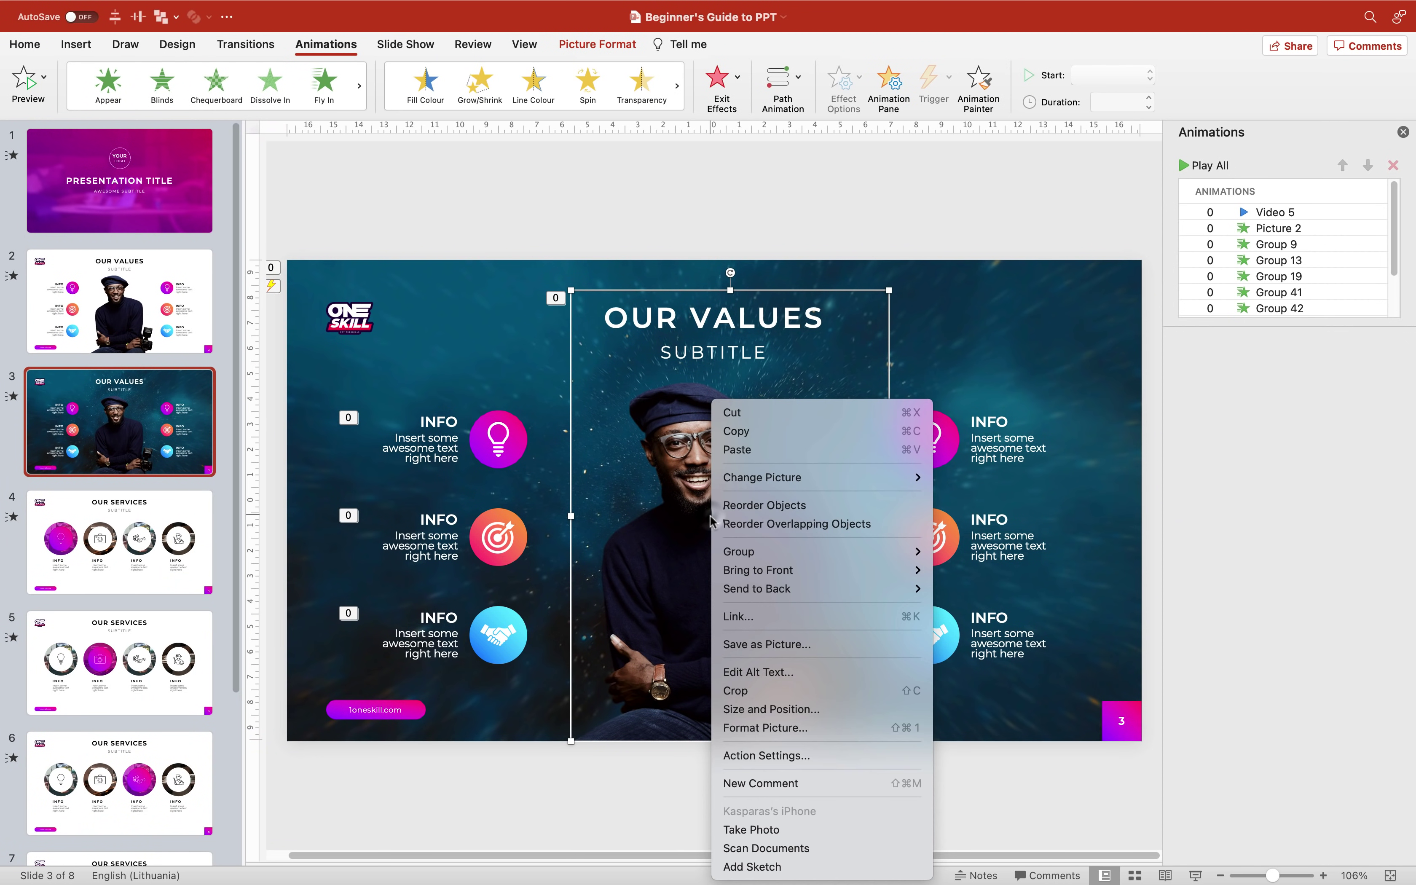
click(773, 728)
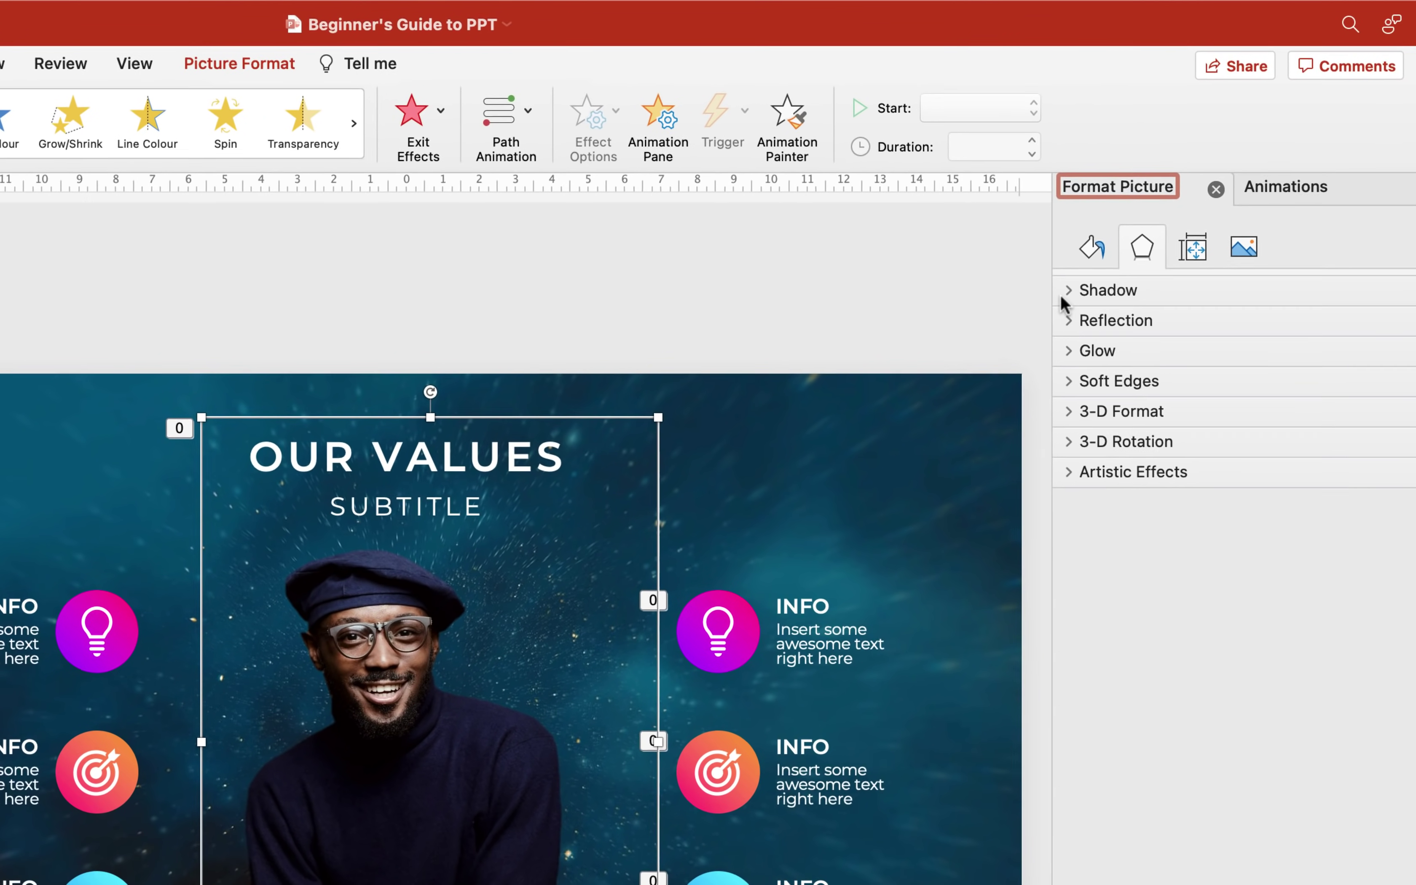
click(1175, 201)
click(1370, 347)
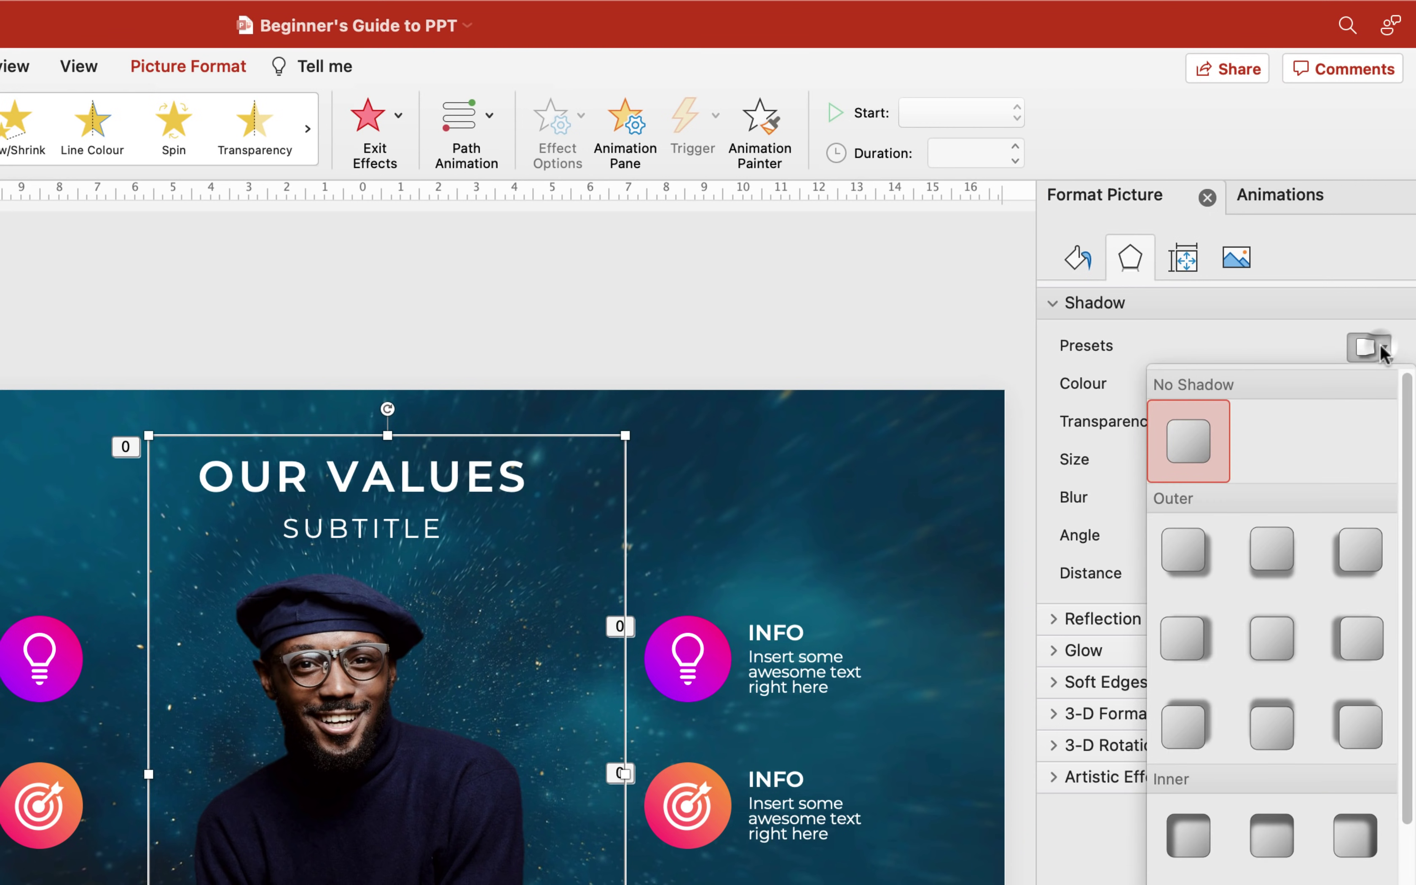
click(1261, 650)
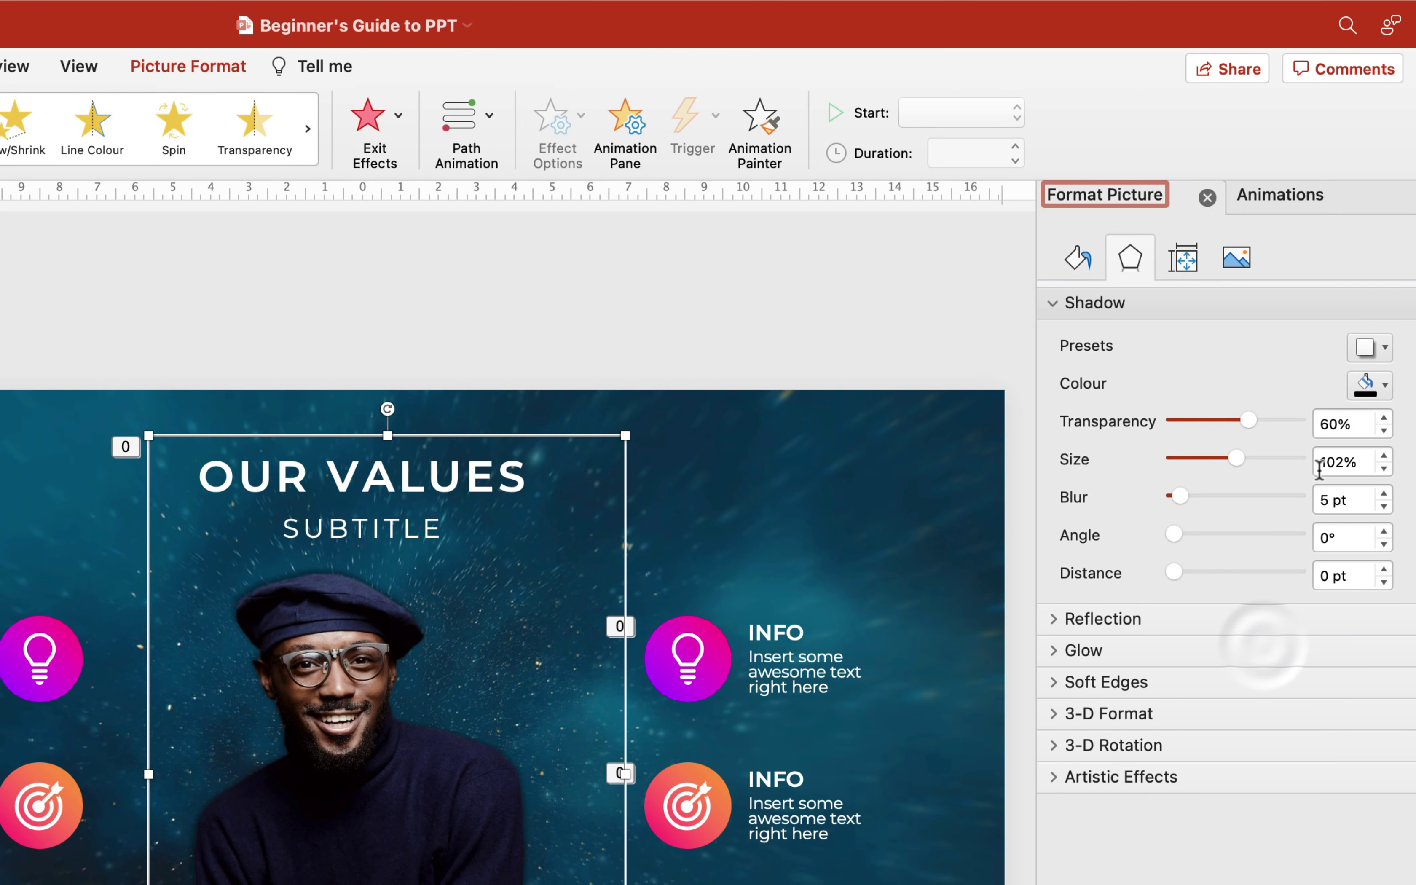
click(1357, 391)
click(1208, 454)
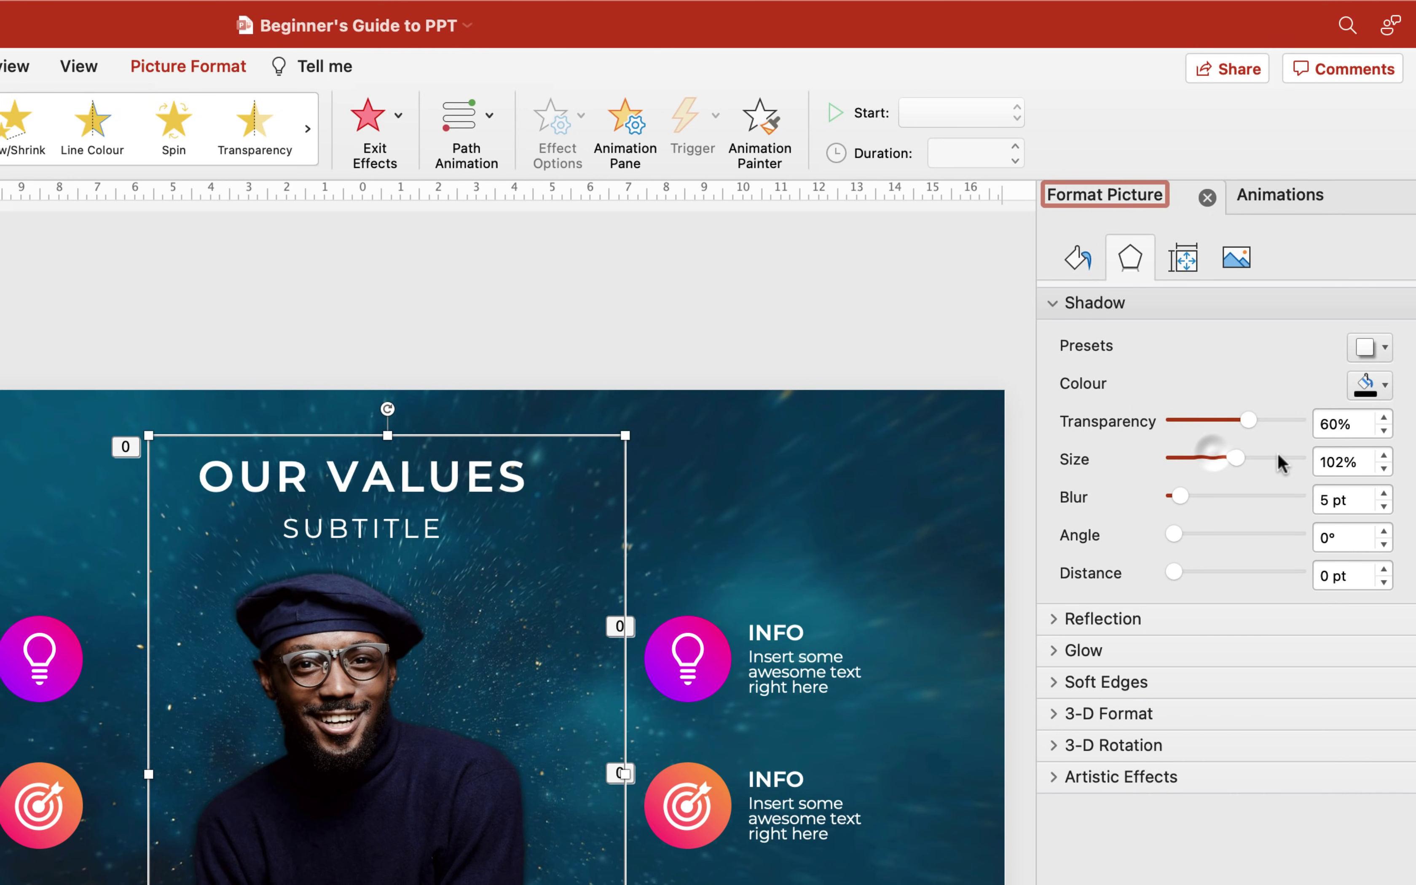
click(1358, 425)
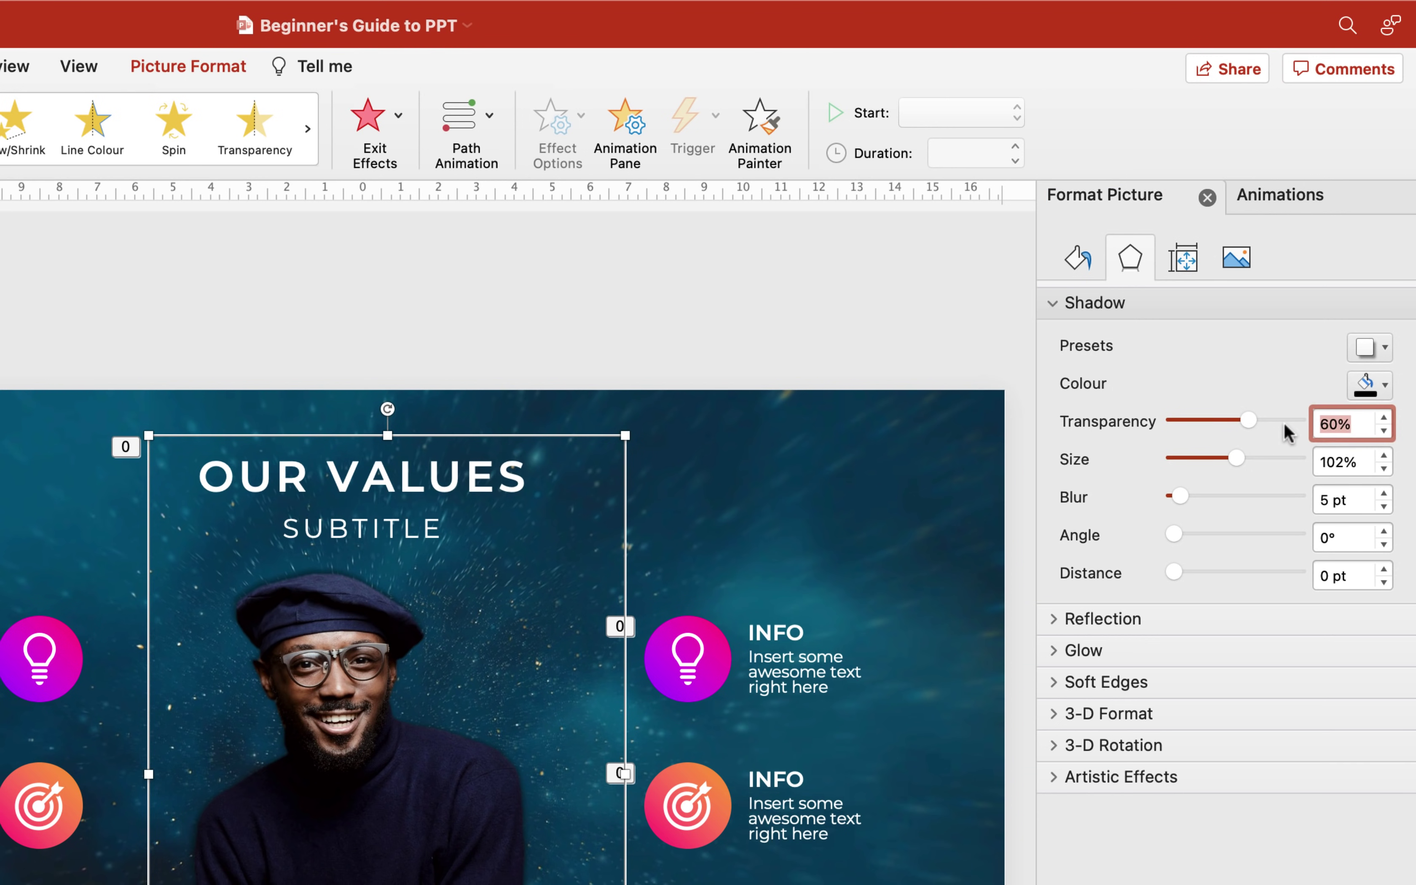
text(30)
key(Tab)
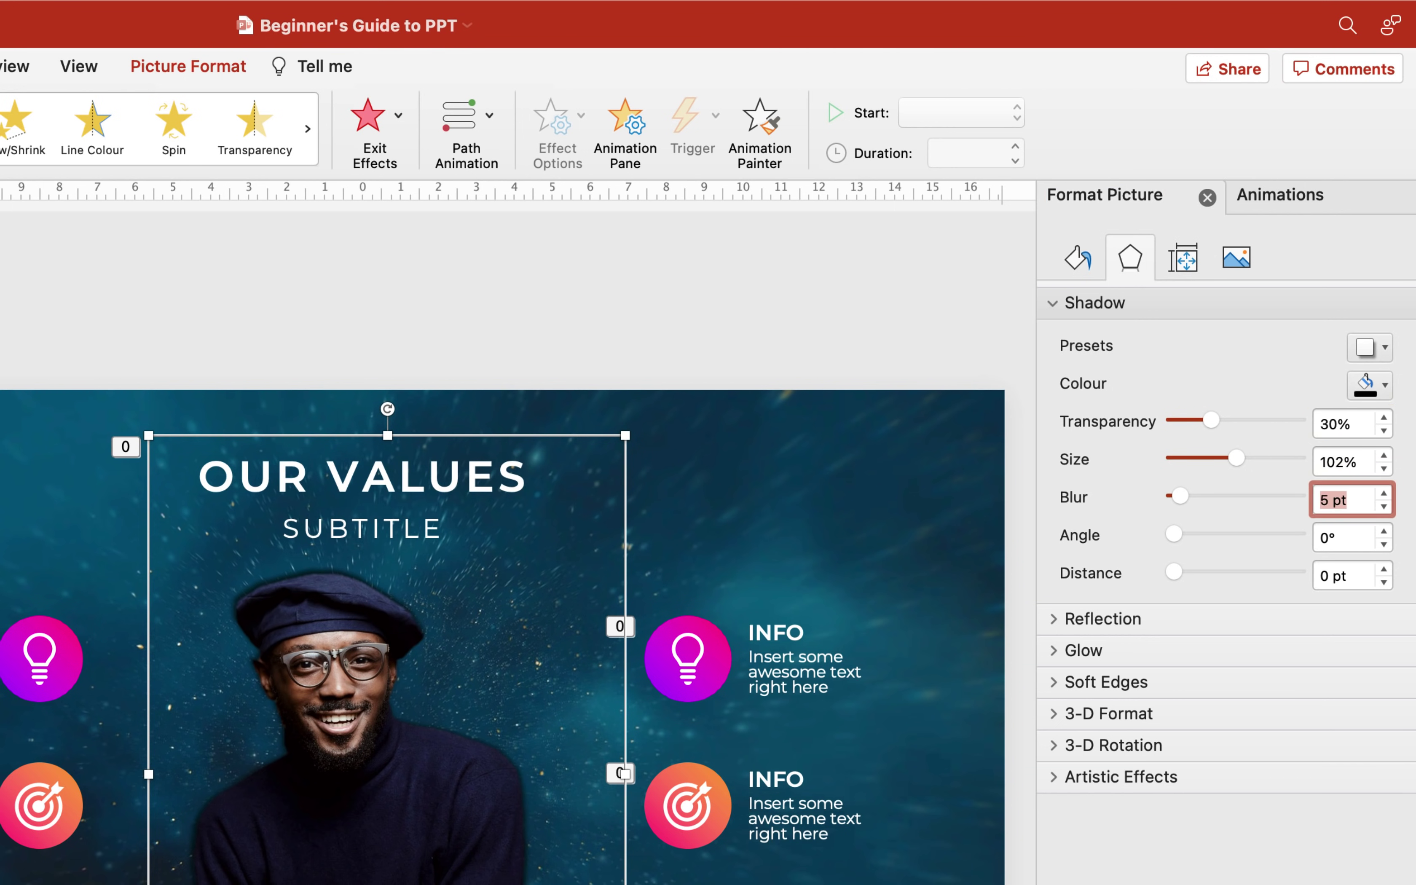
key(Return)
click(723, 345)
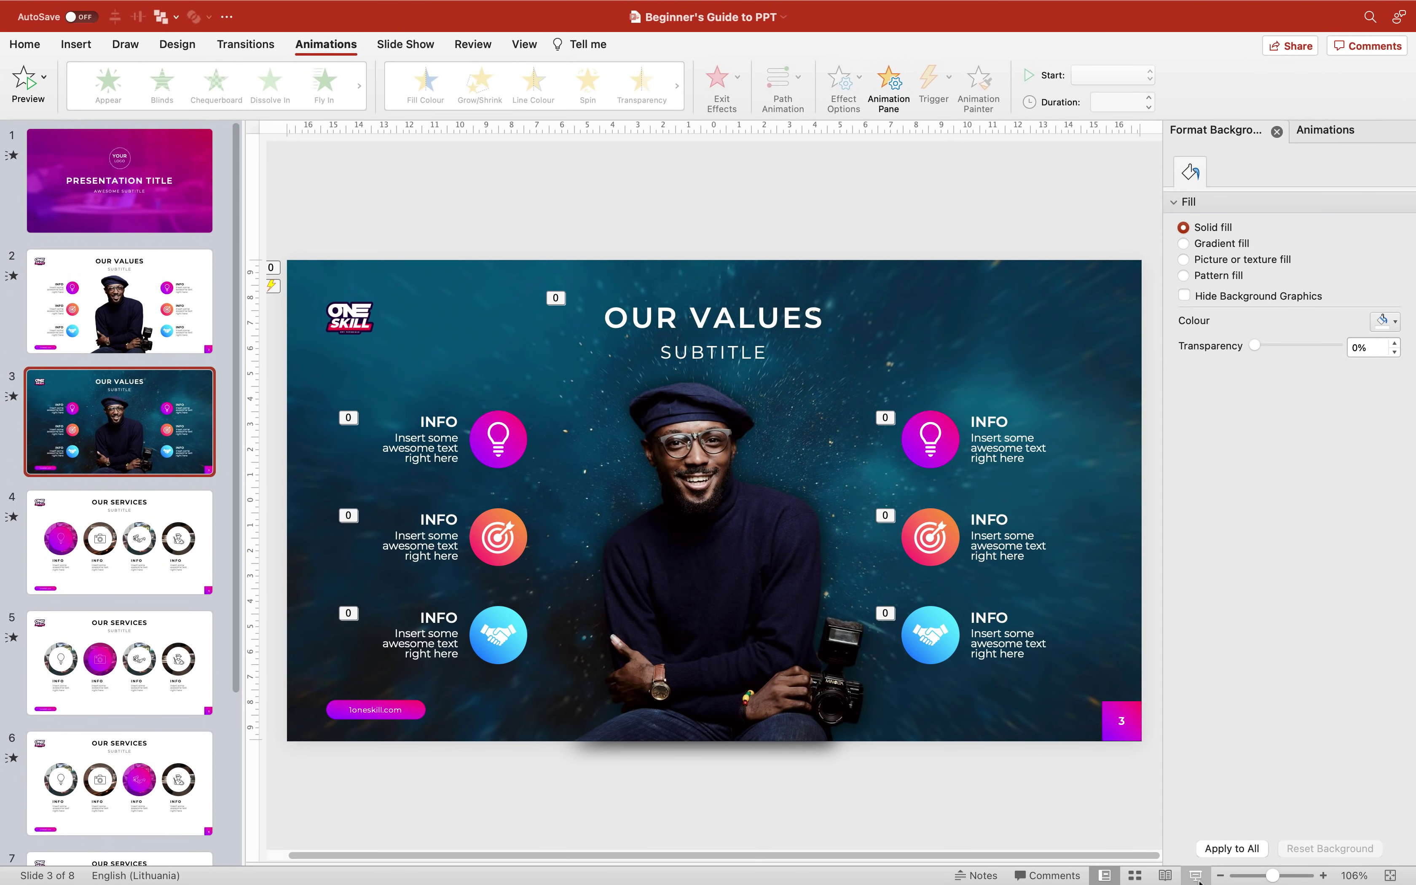
Preview slide 3's entrance in the slide show by stepping back to slide 2 and forward again
click(1192, 879)
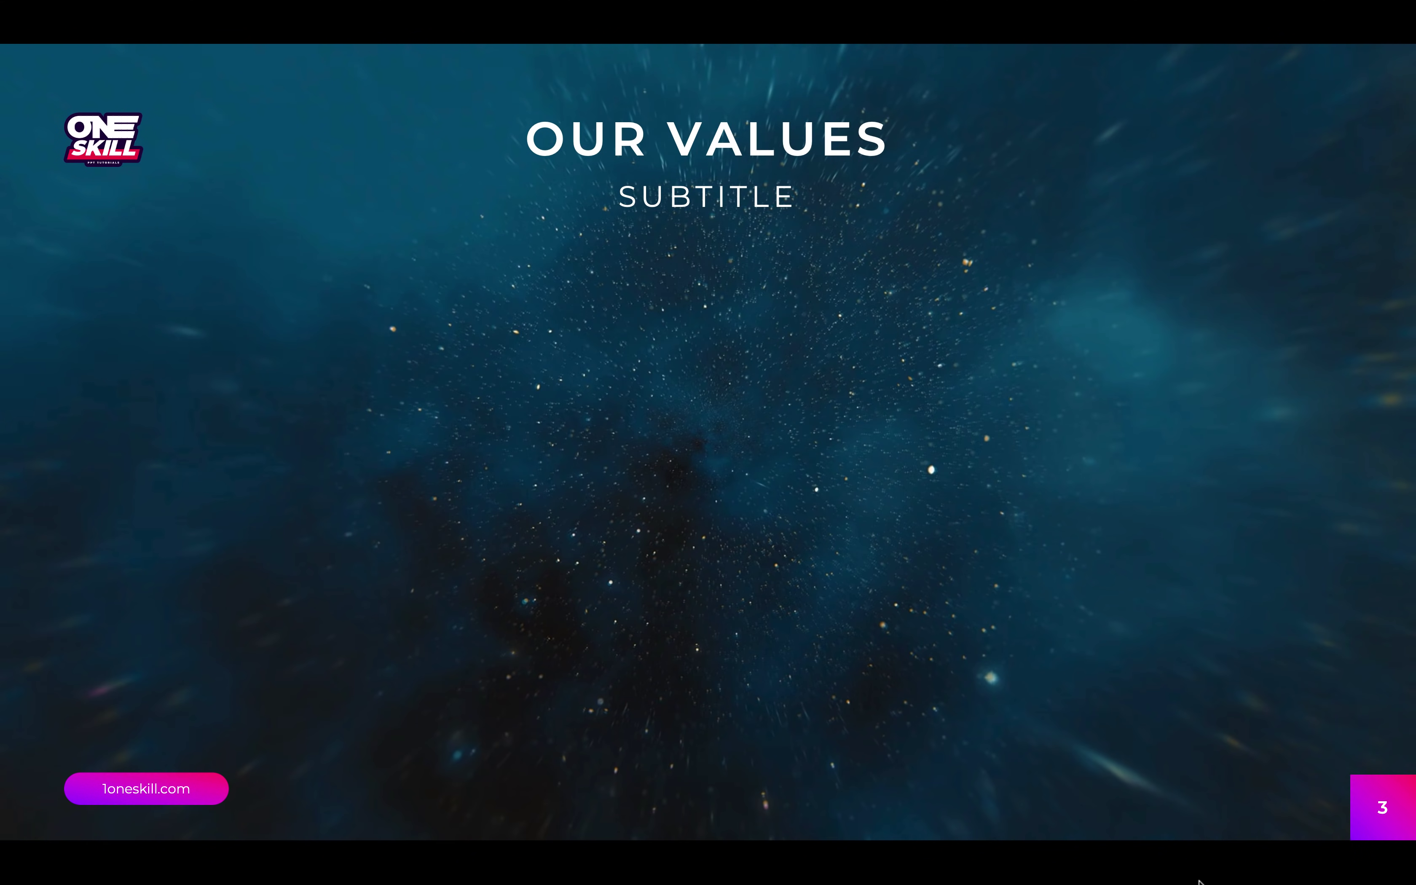
key(Left)
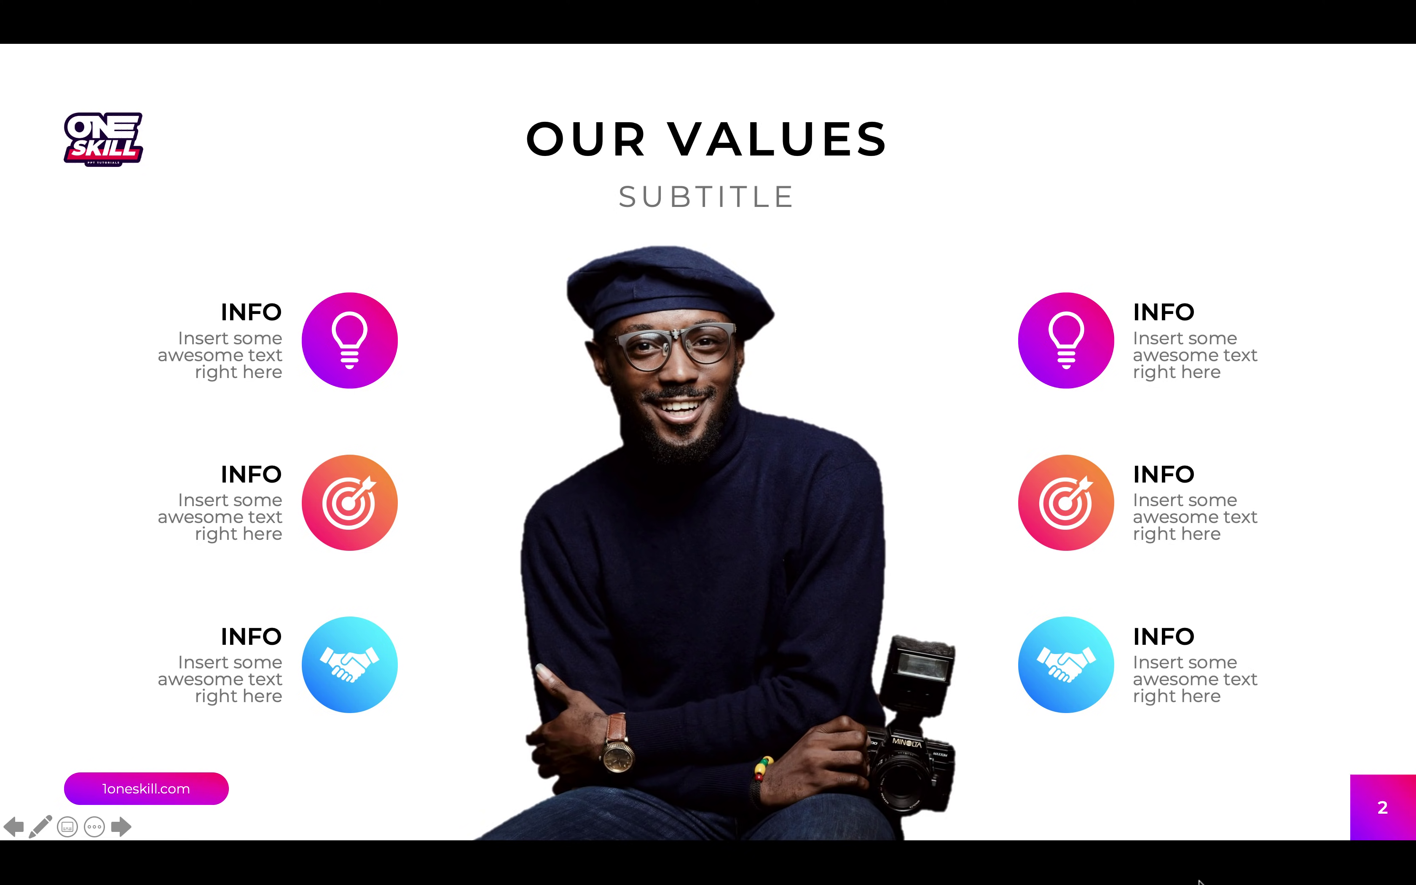
key(Right)
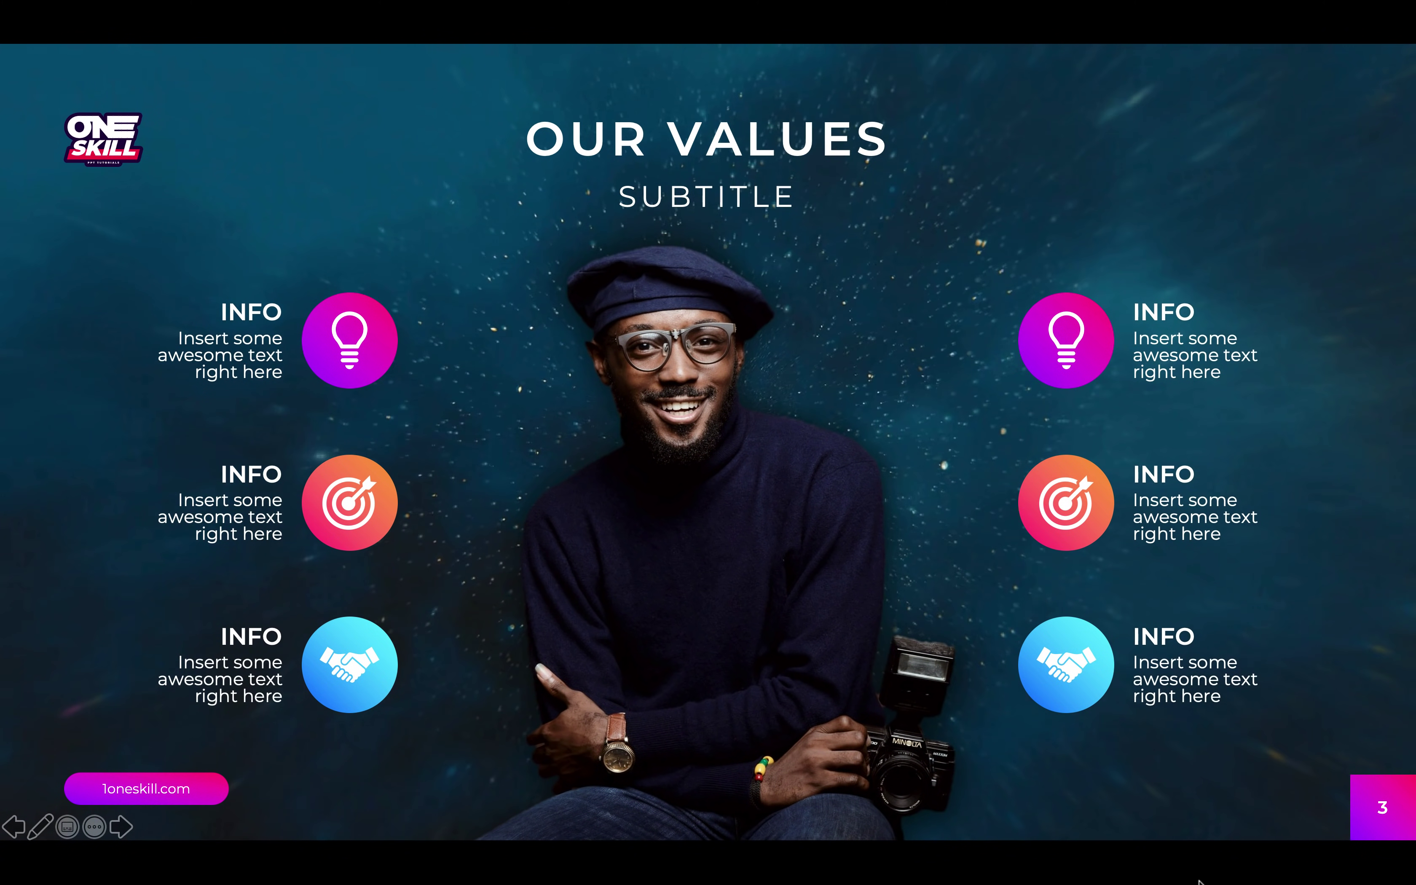
key(Escape)
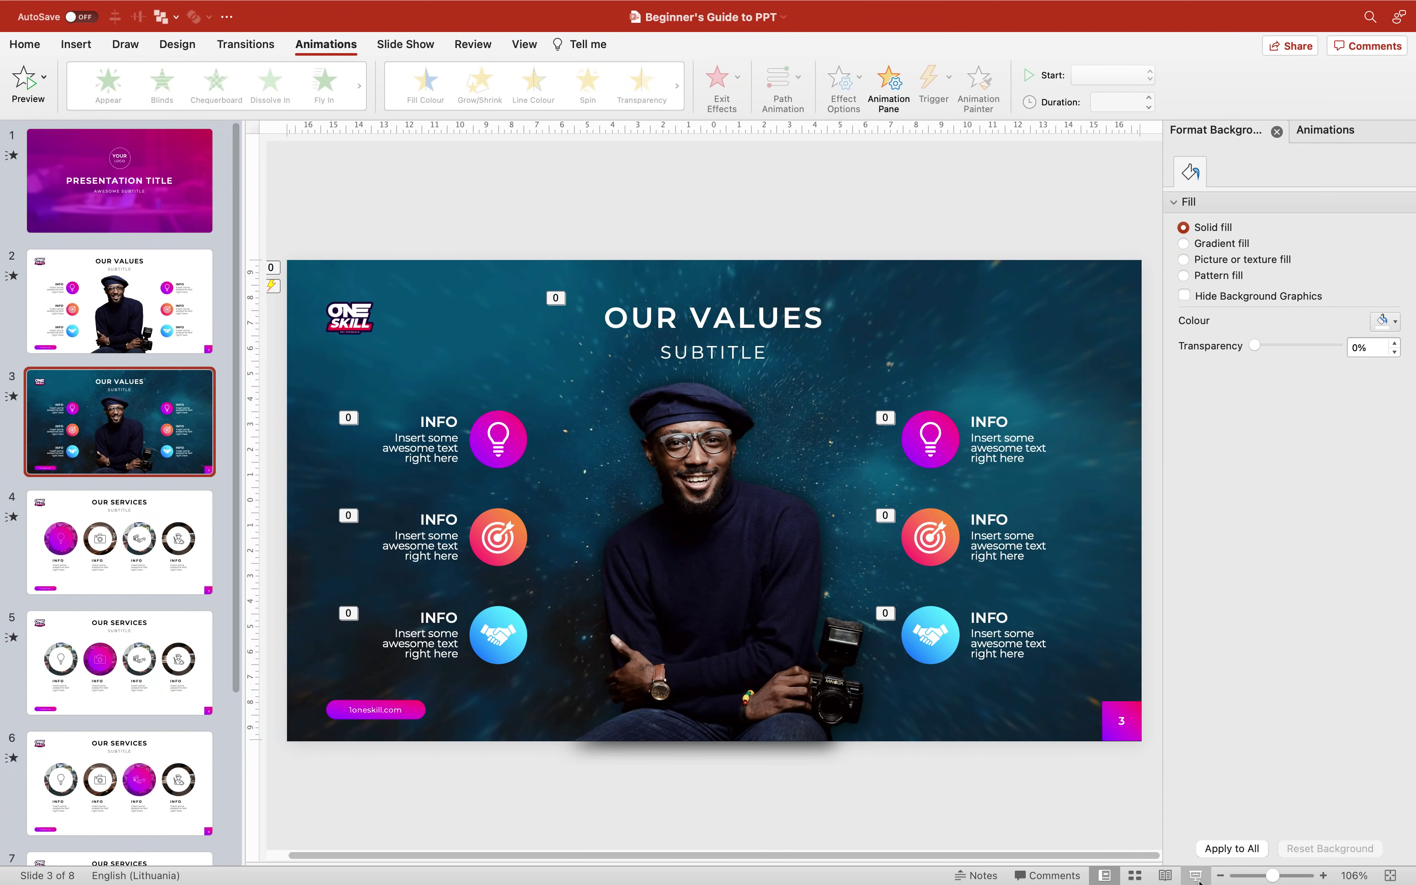
click(170, 534)
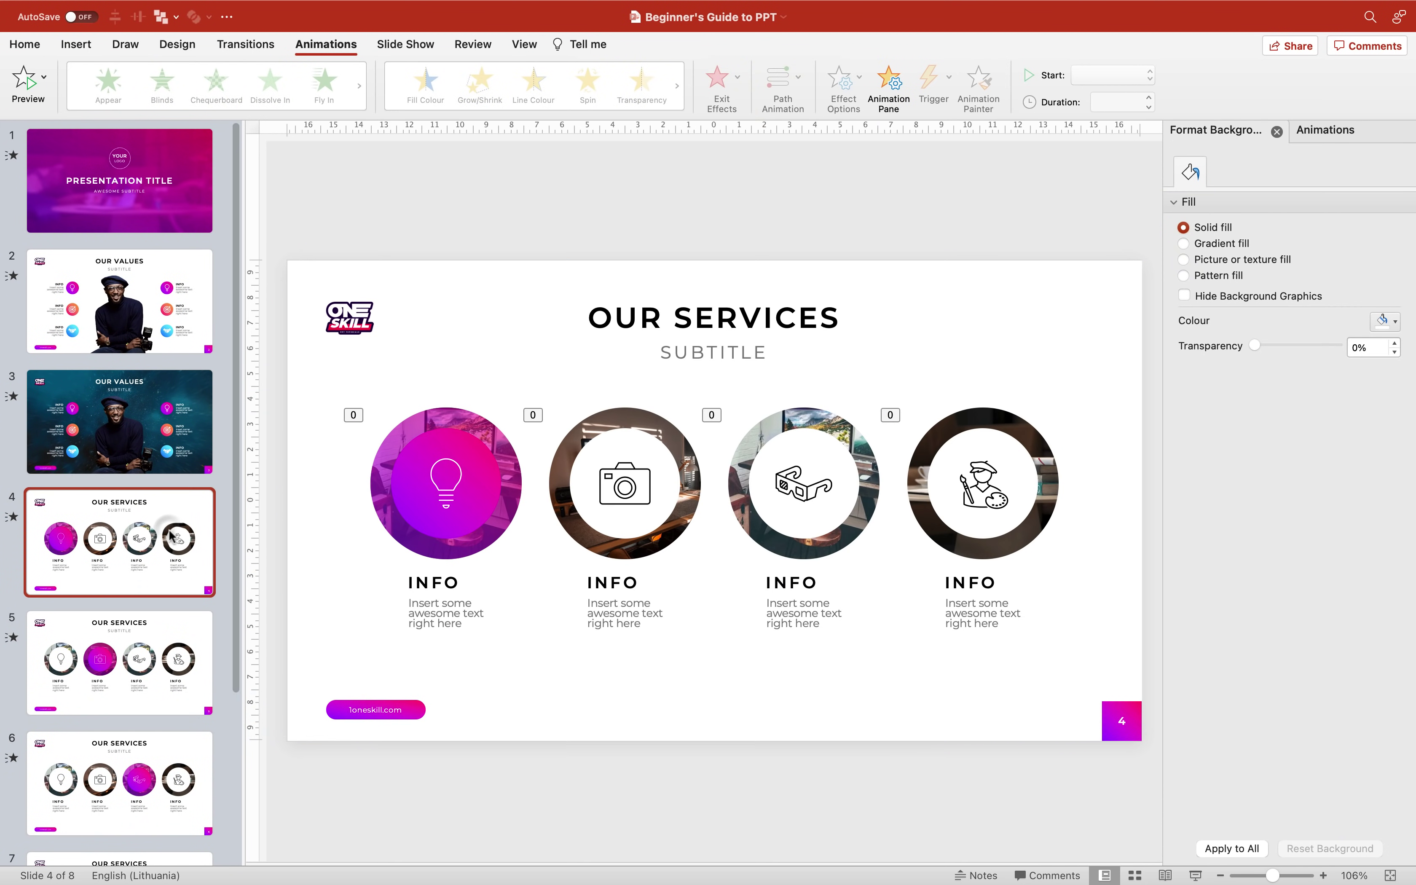
click(151, 653)
click(170, 778)
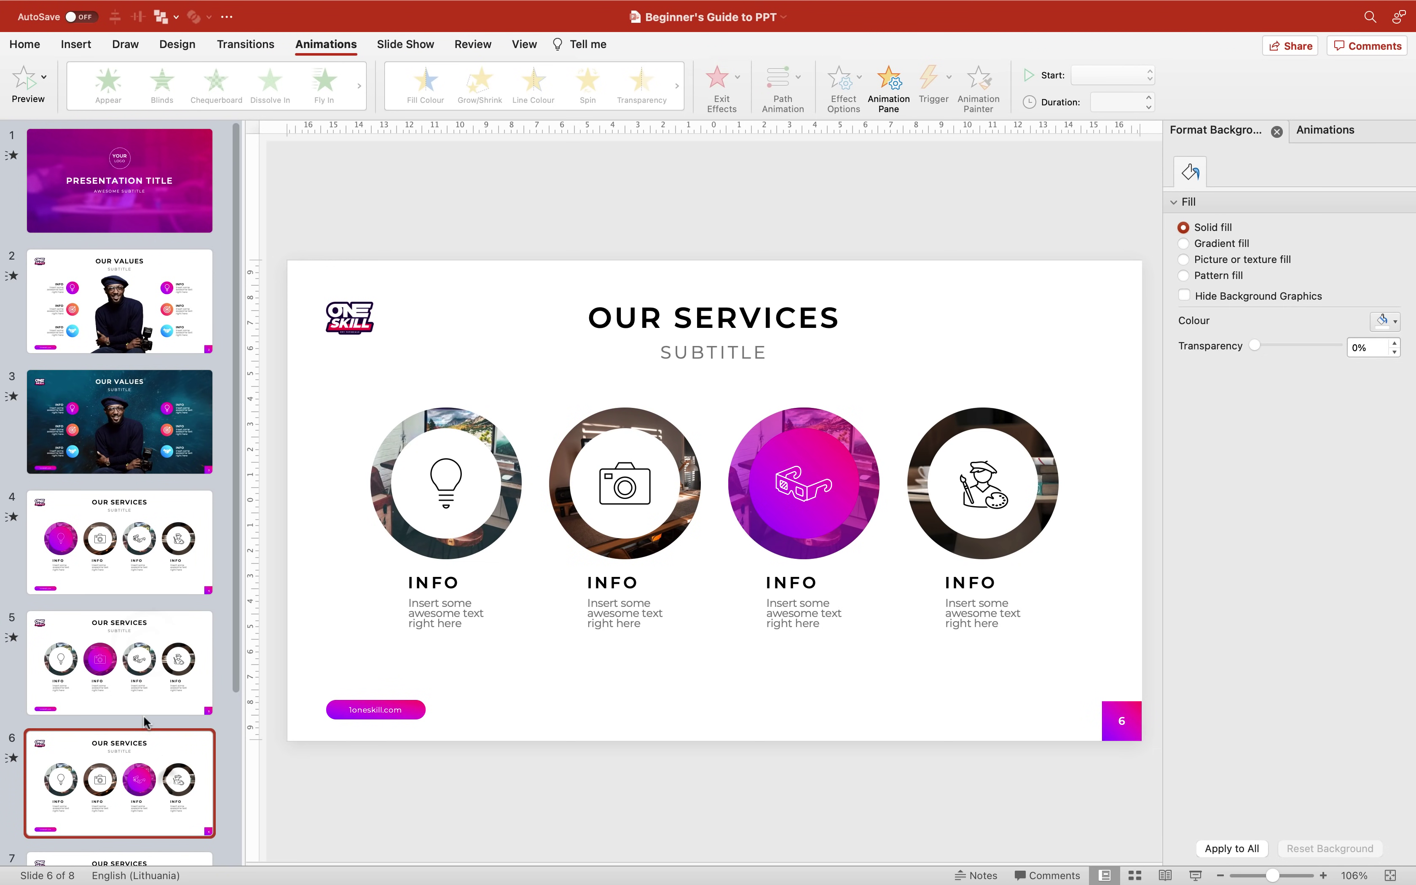
scroll(141, 711, down, 2)
click(164, 847)
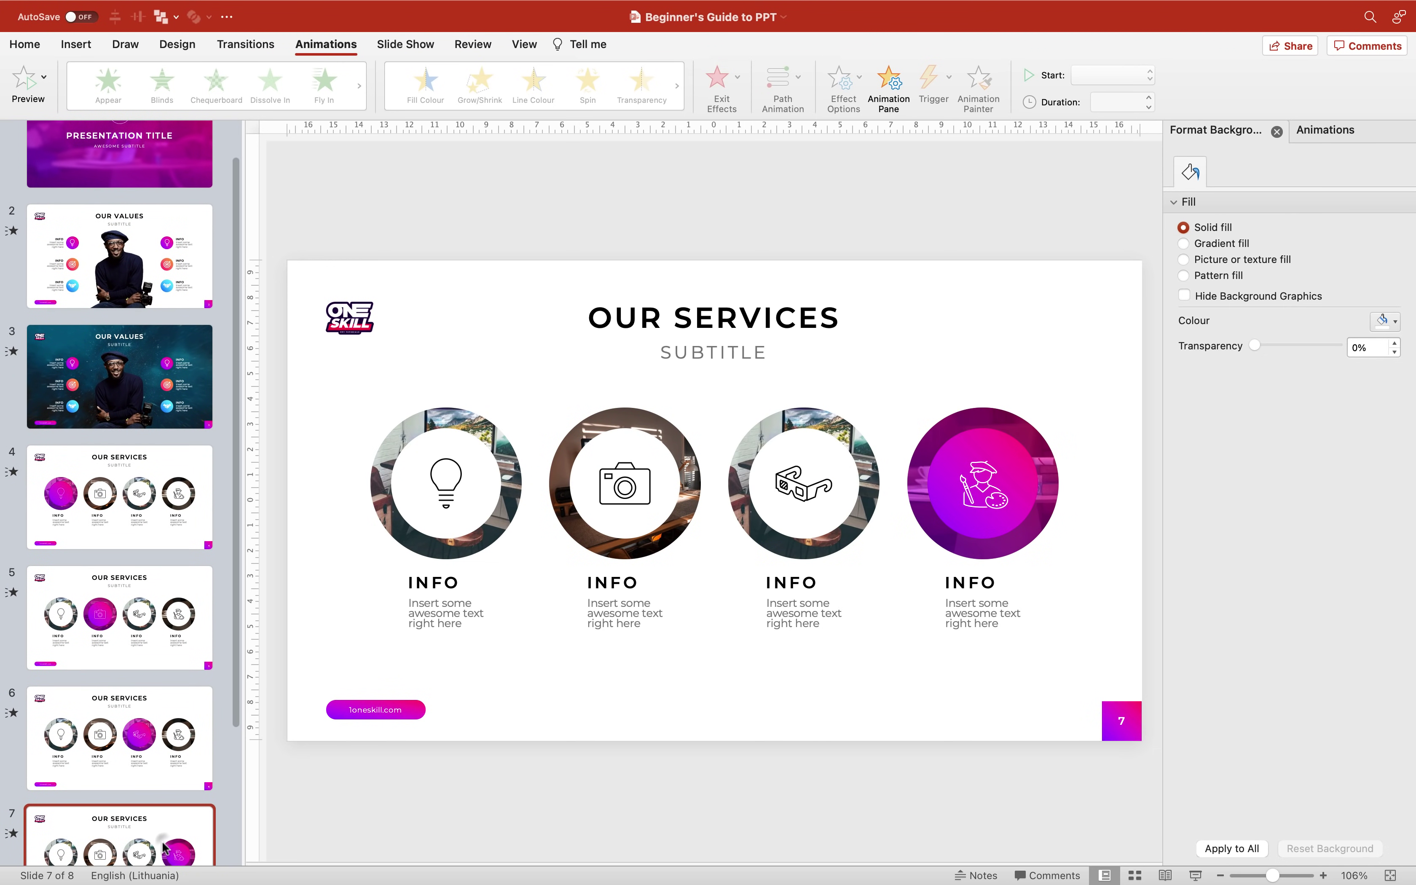
click(163, 494)
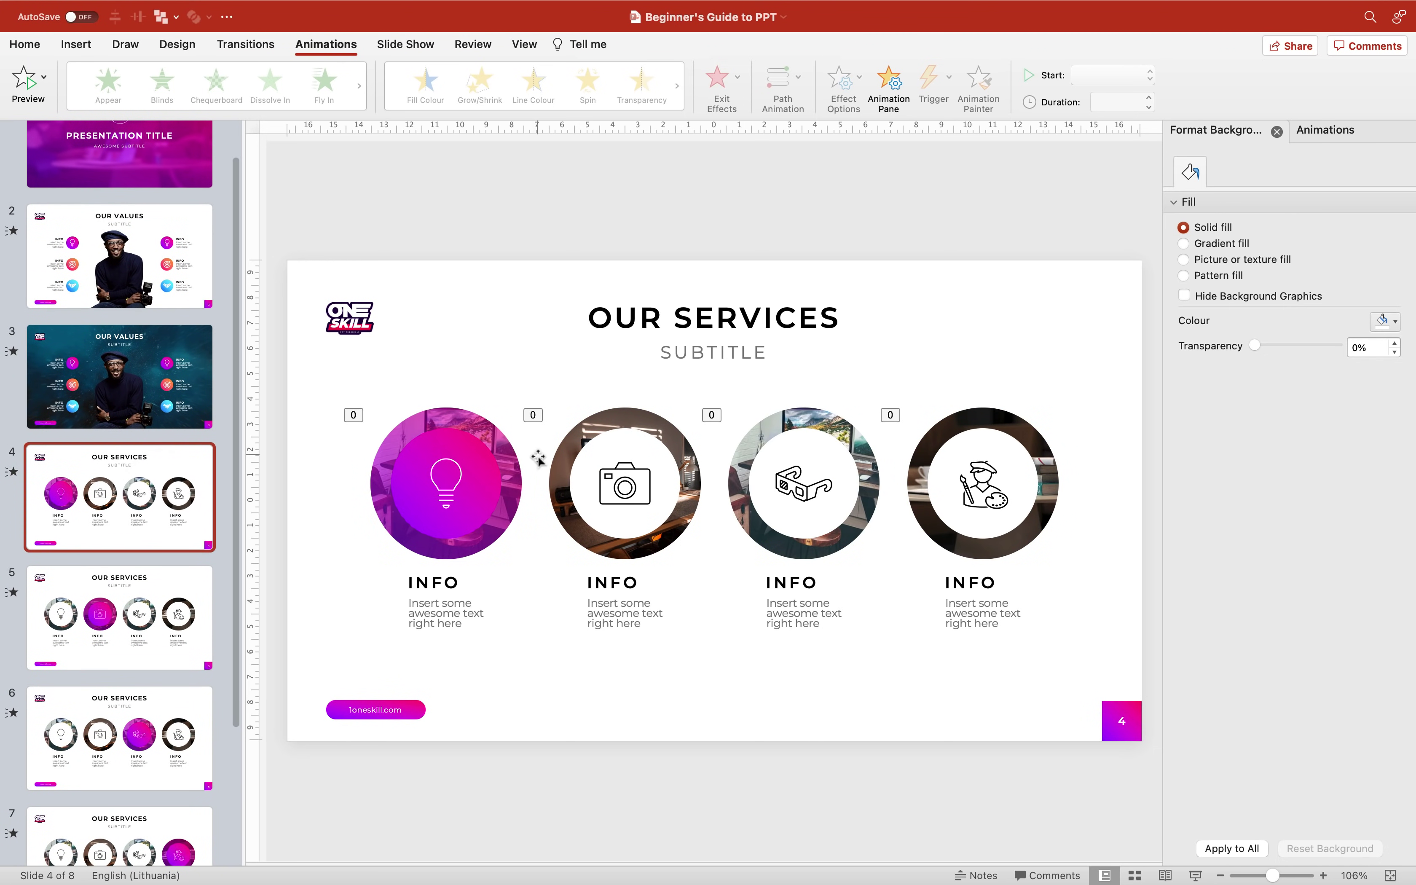
click(1194, 875)
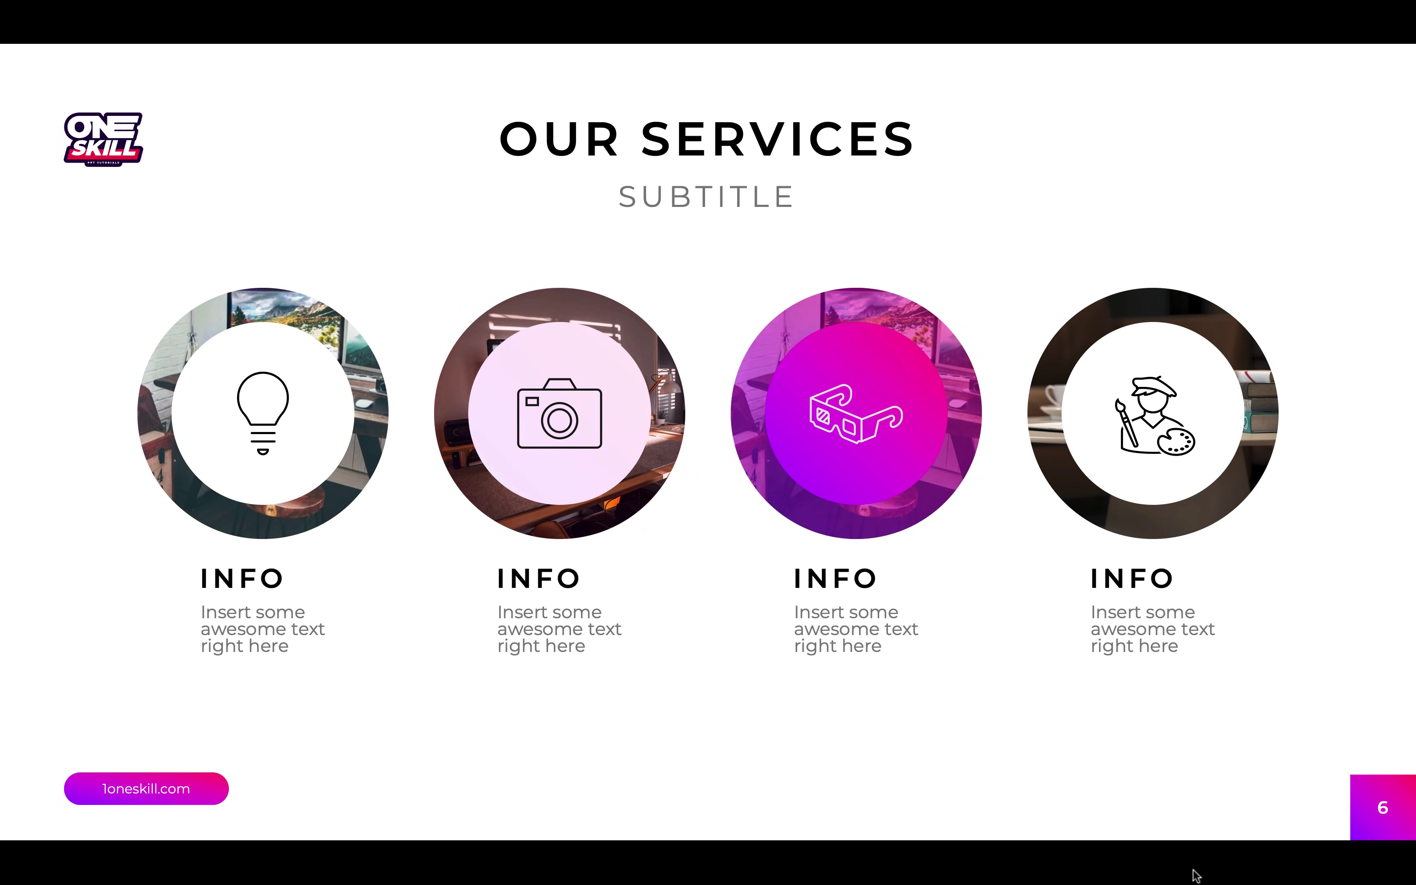
key(Left)
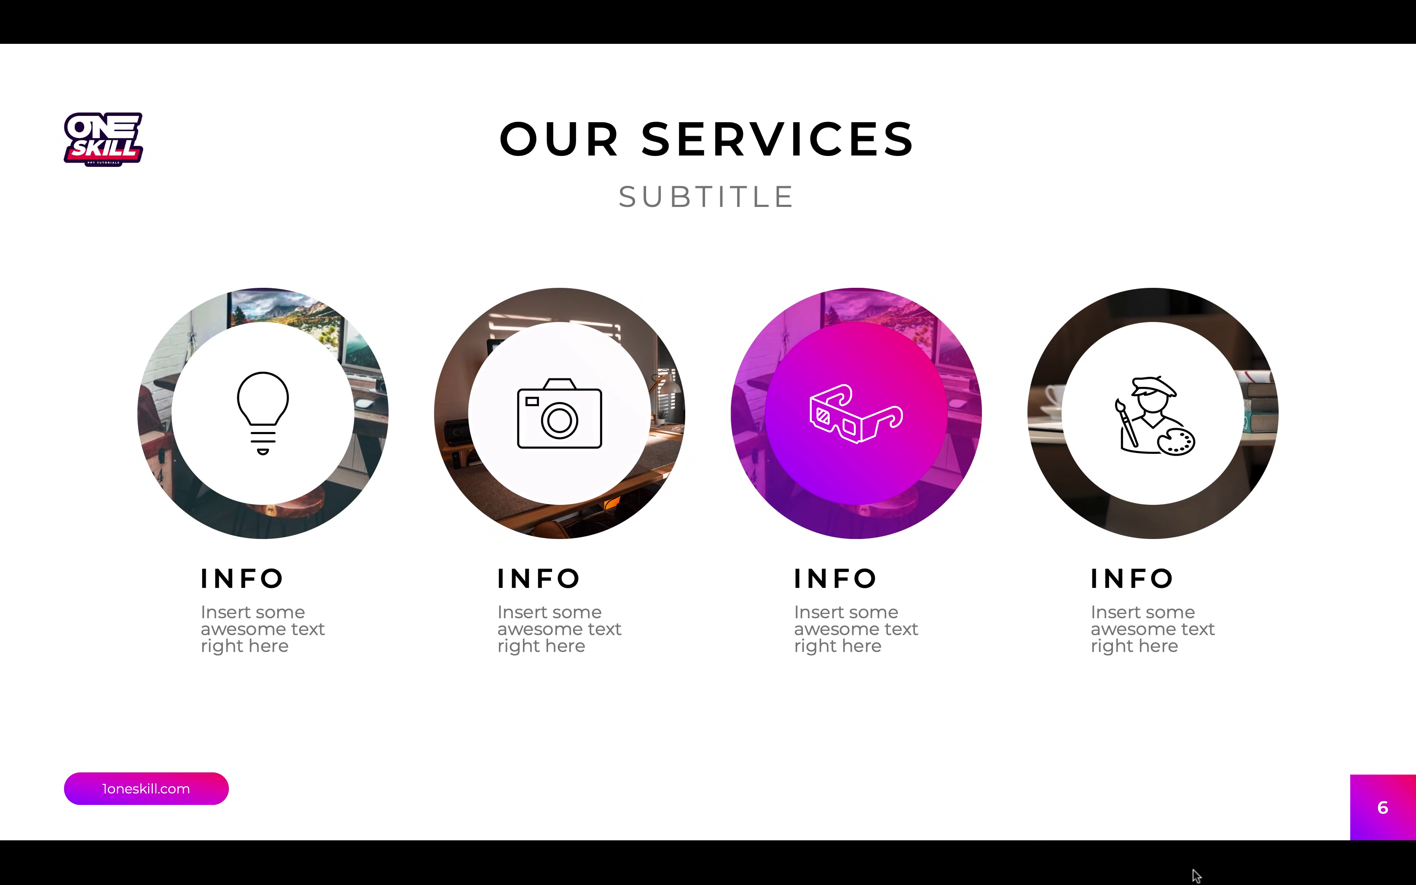
key(Left)
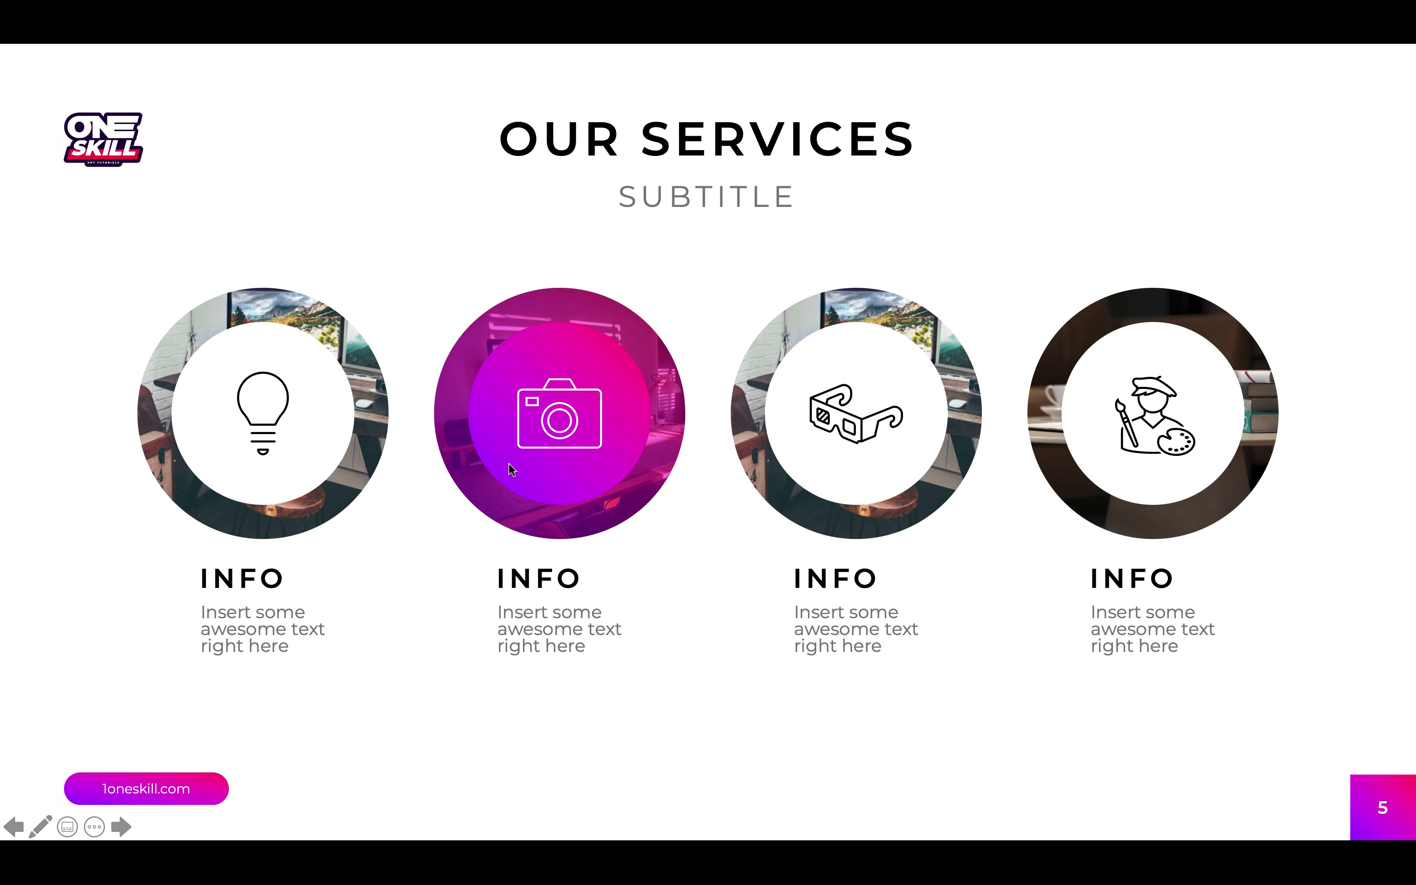
key(Escape)
click(150, 493)
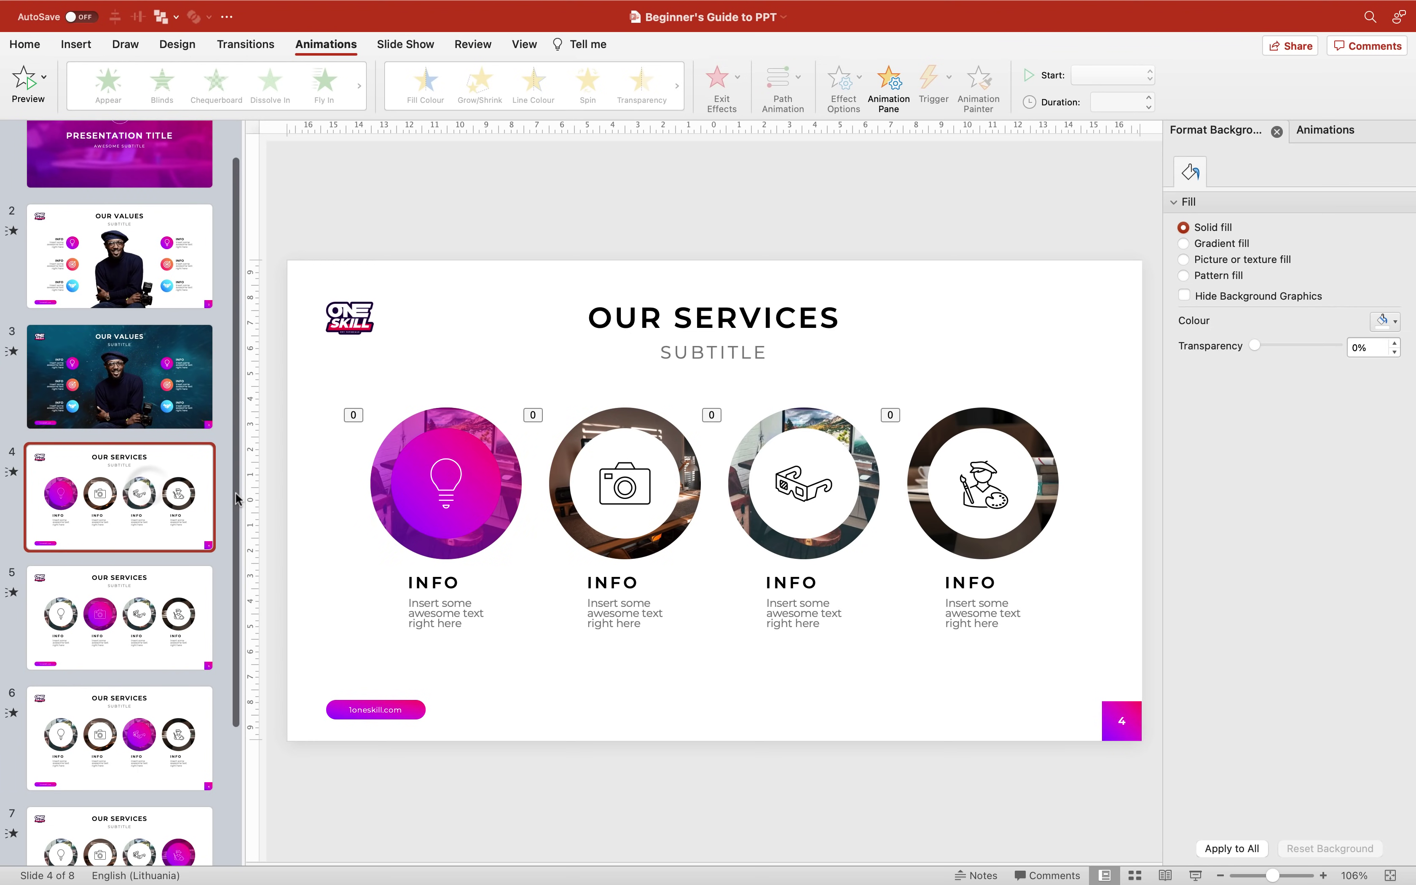
Duplicate OUR SERVICES slides 4–7 as slides 8–11, then select slide 8's first circle group
scroll(236, 492, down, 3)
shift+click(168, 713)
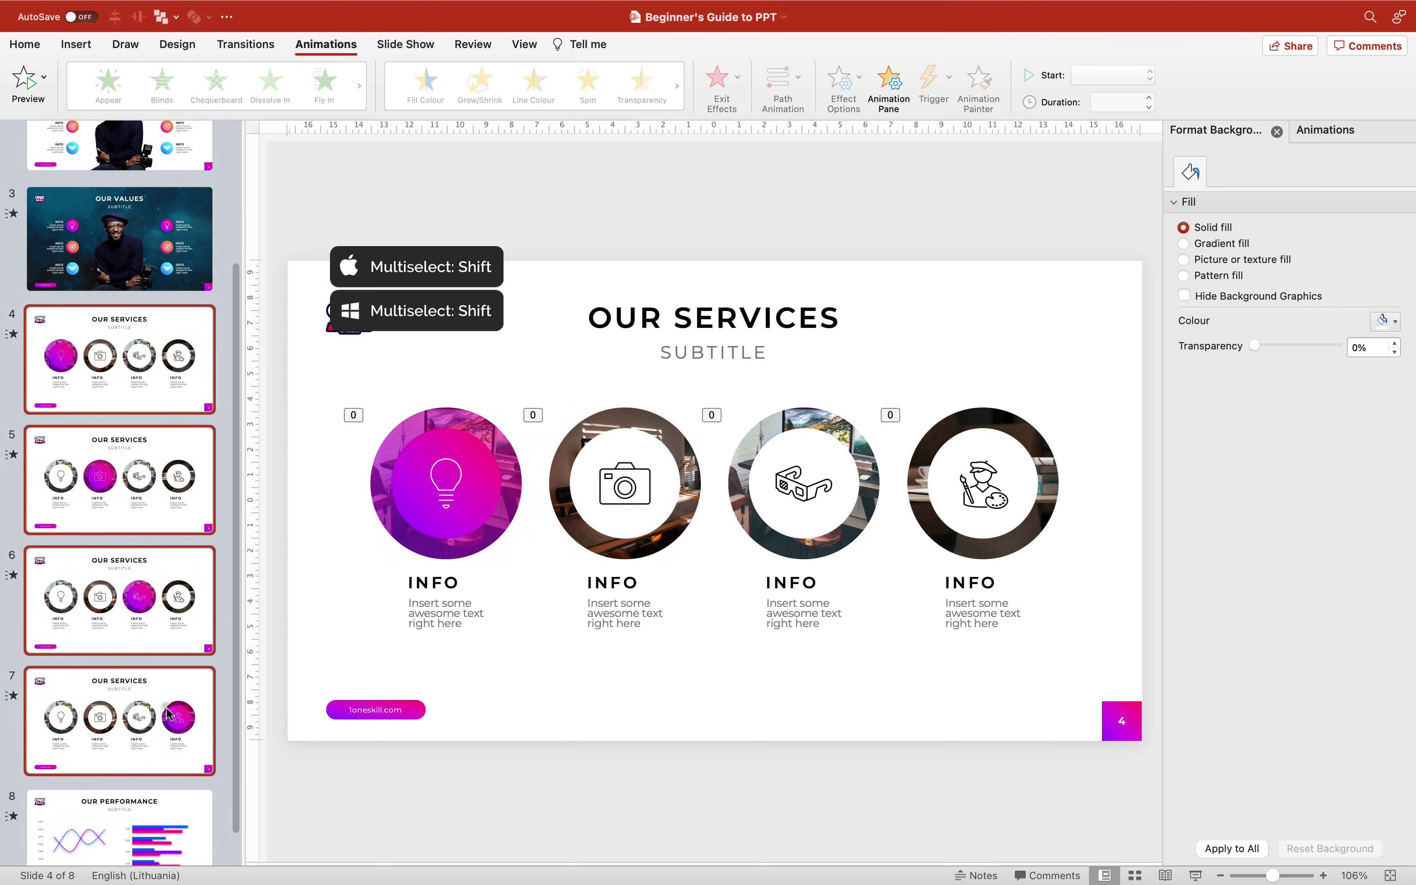
key(super+c)
click(147, 785)
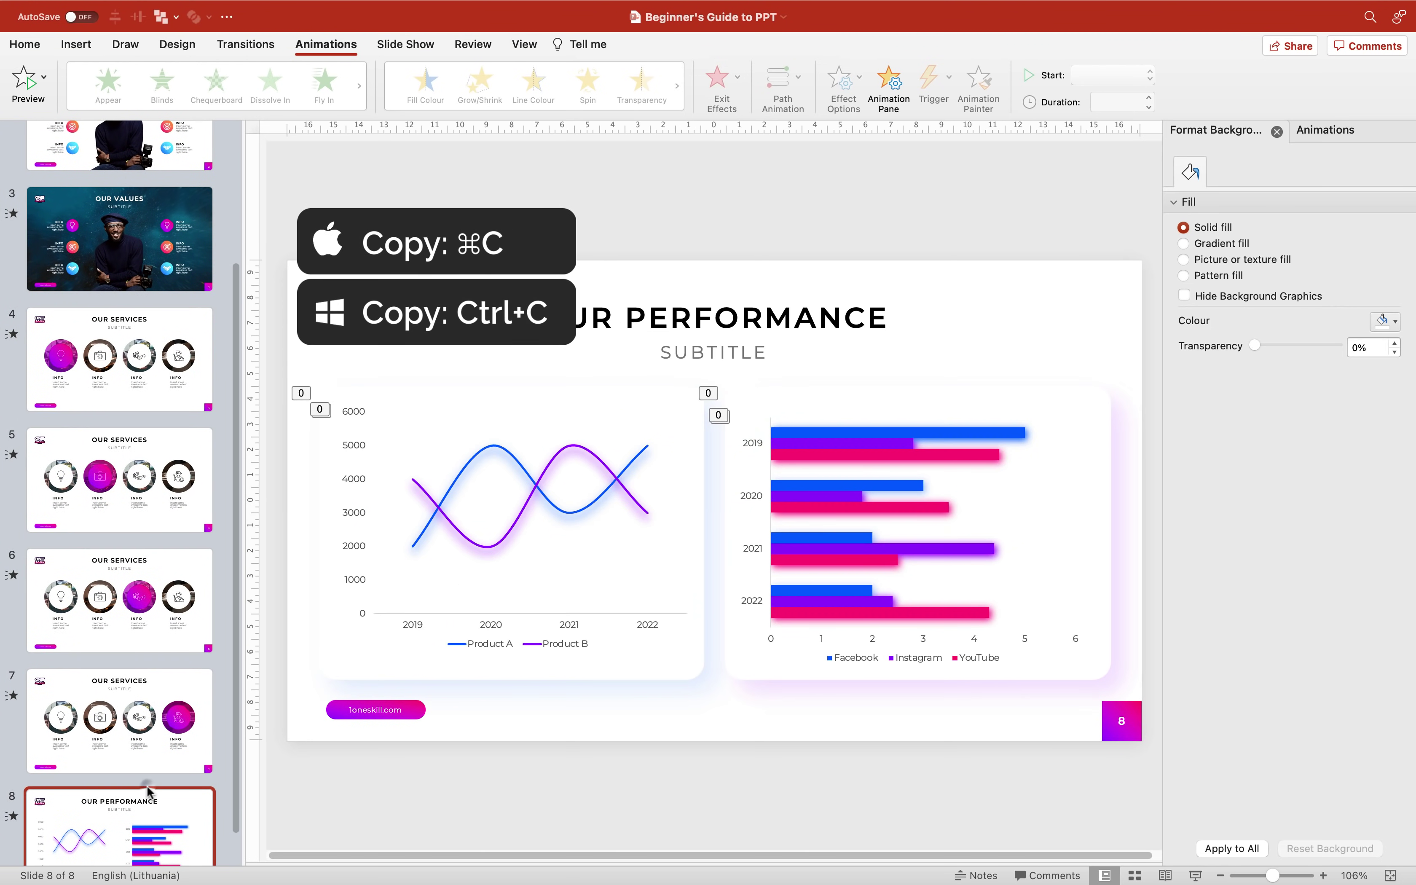
key(super+v)
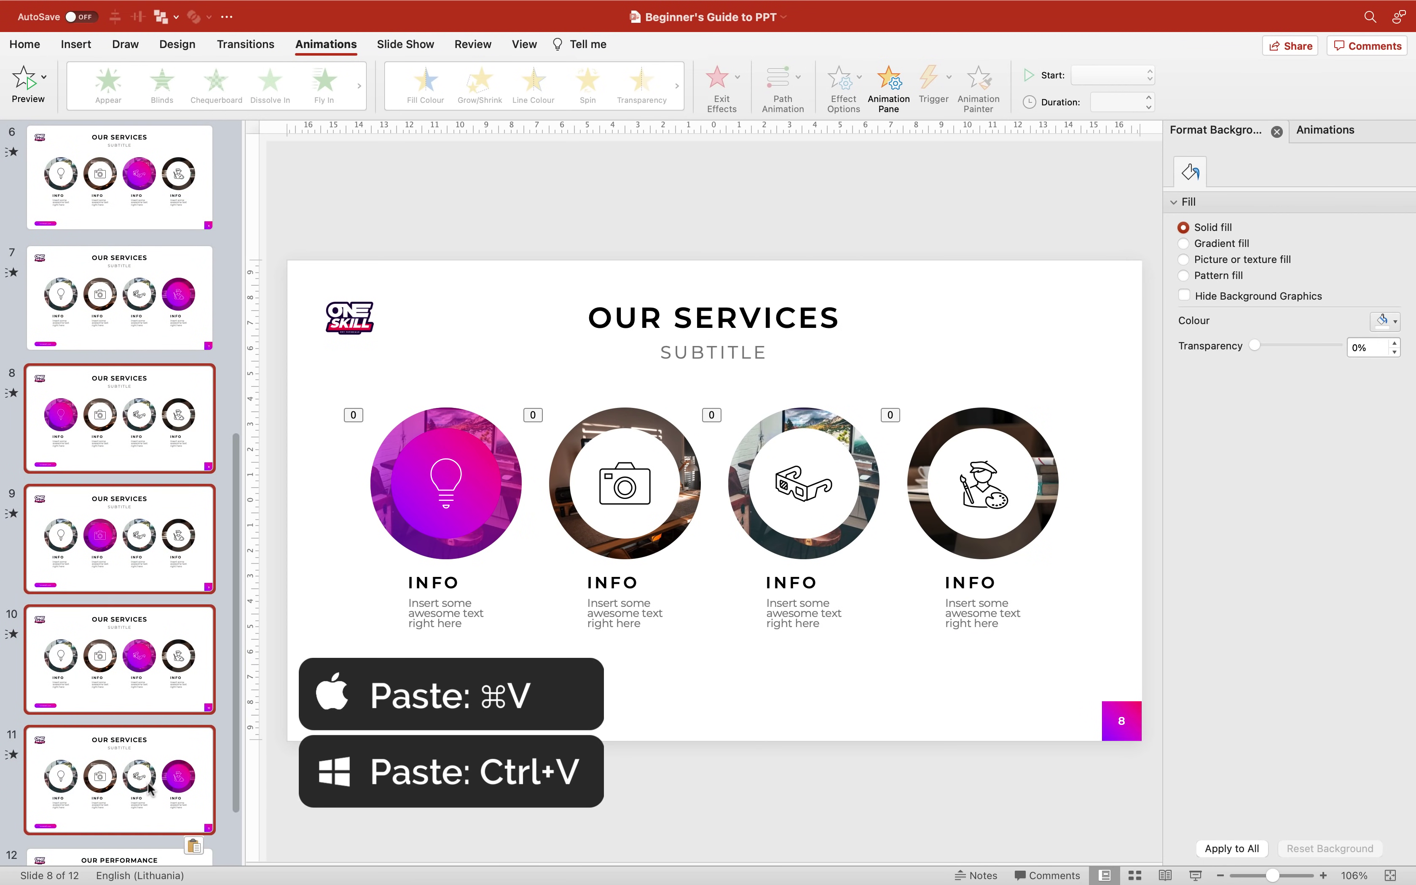
click(102, 430)
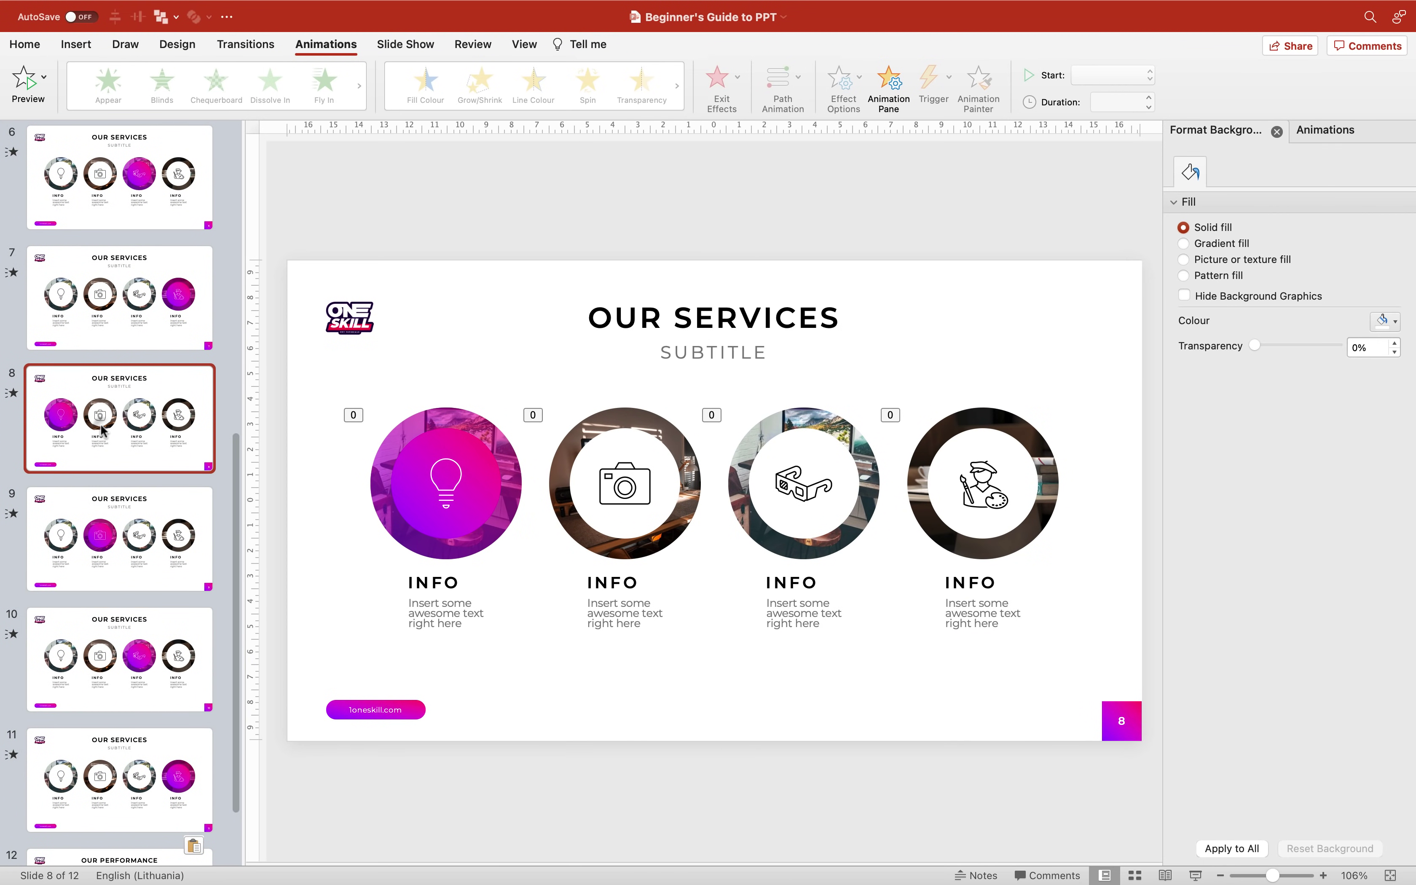
click(452, 432)
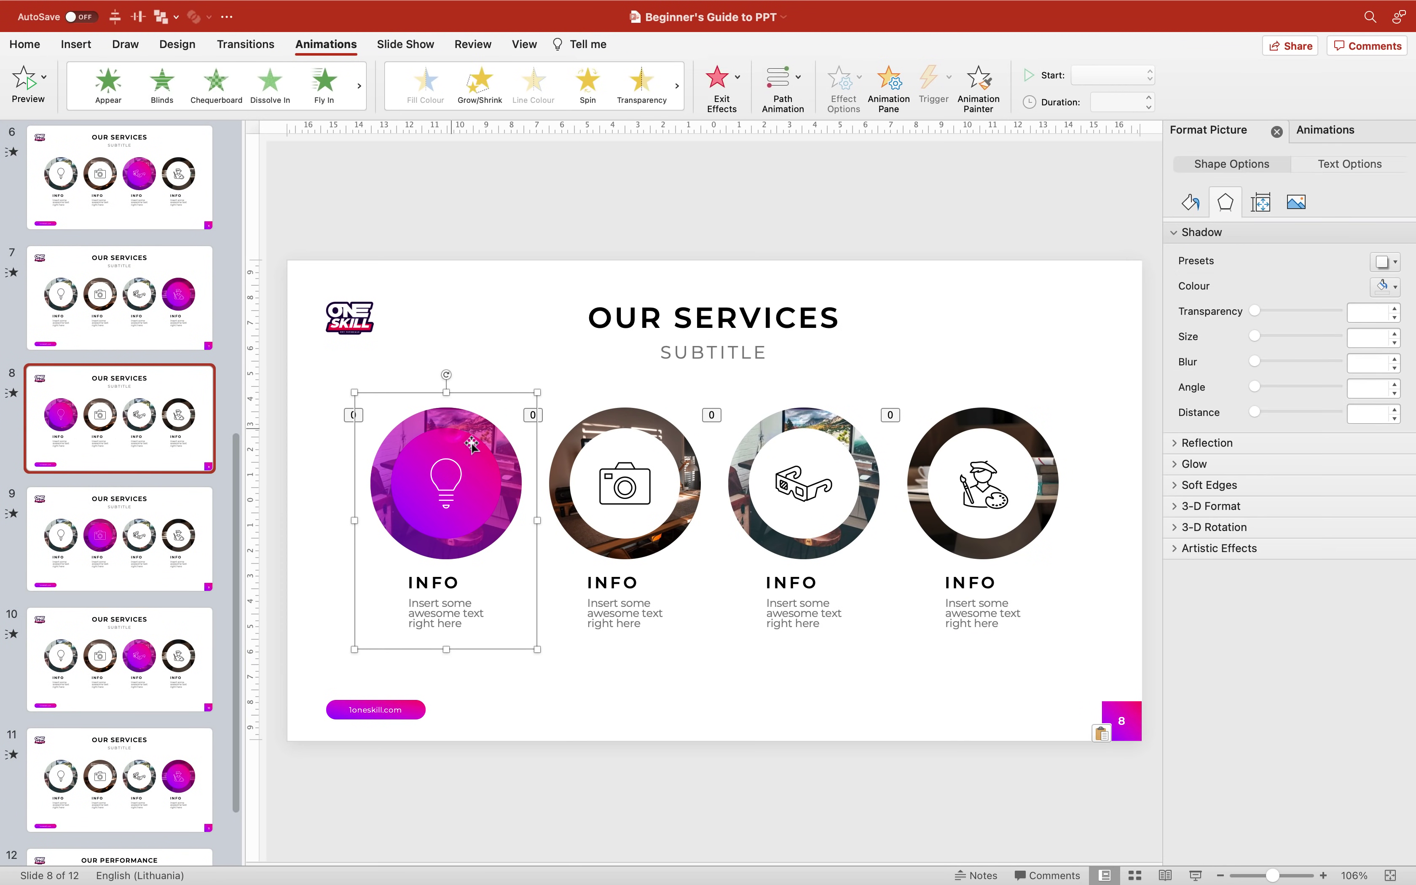
Ungroup slide 8's first service circle and drag its magenta disc up and to the right
right_click(454, 419)
mouse_move(492, 498)
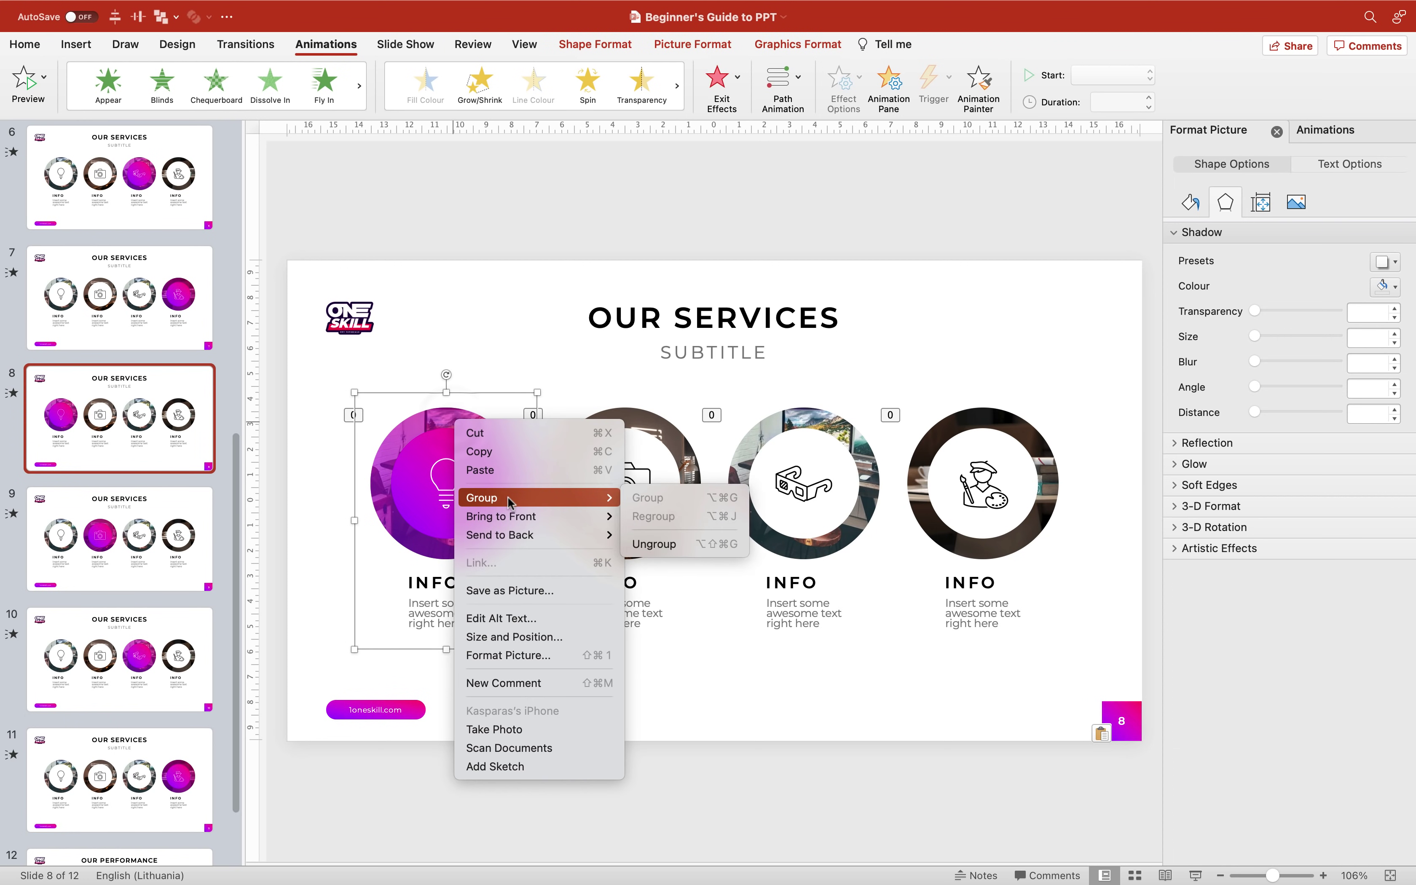
click(671, 542)
click(506, 336)
click(475, 425)
drag(476, 426, 500, 390)
click(76, 46)
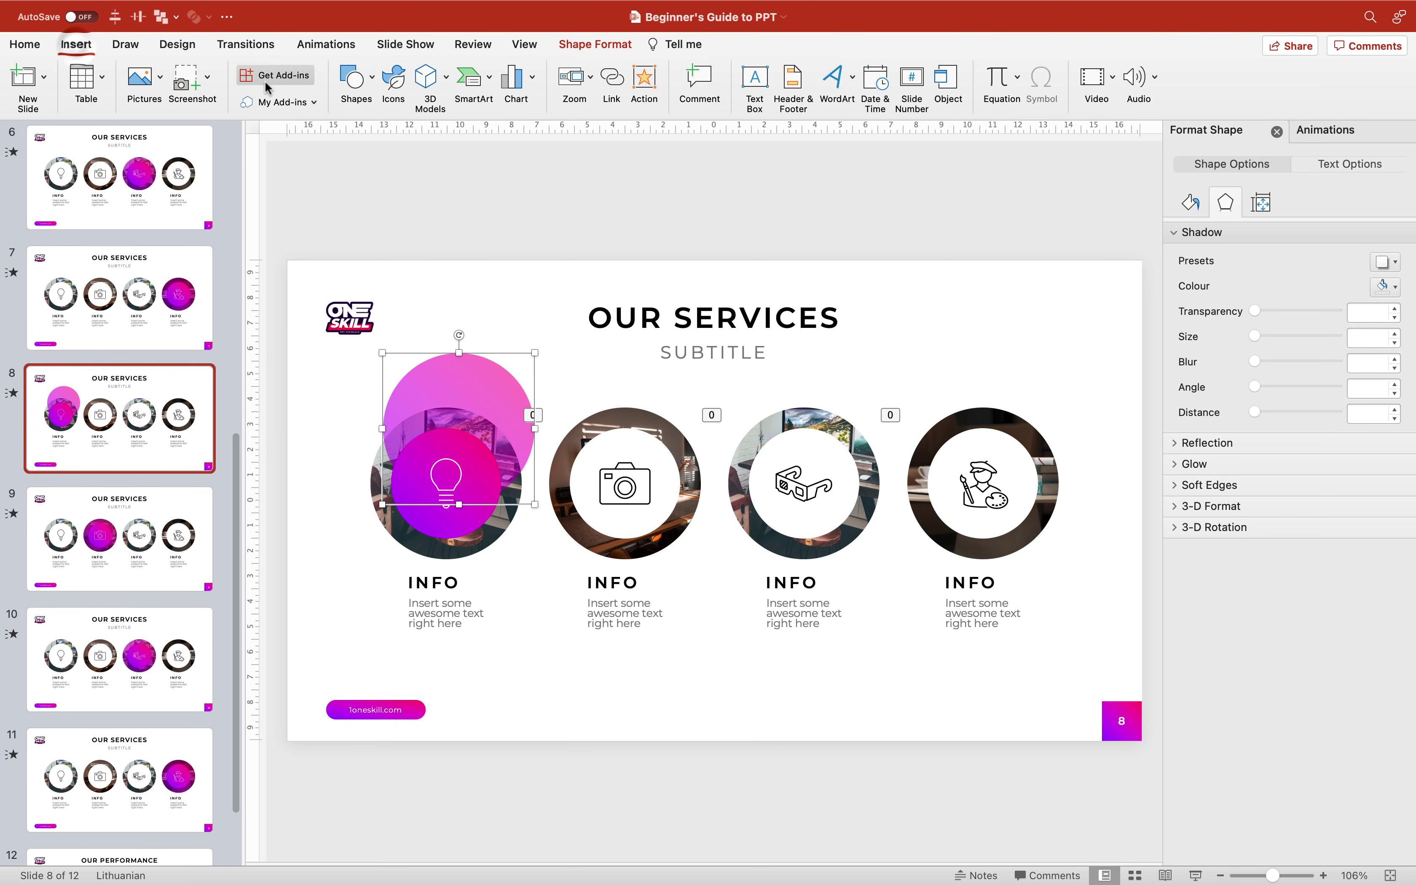
Insert the orange and purple wave stock video found by searching 'purple'
click(1111, 77)
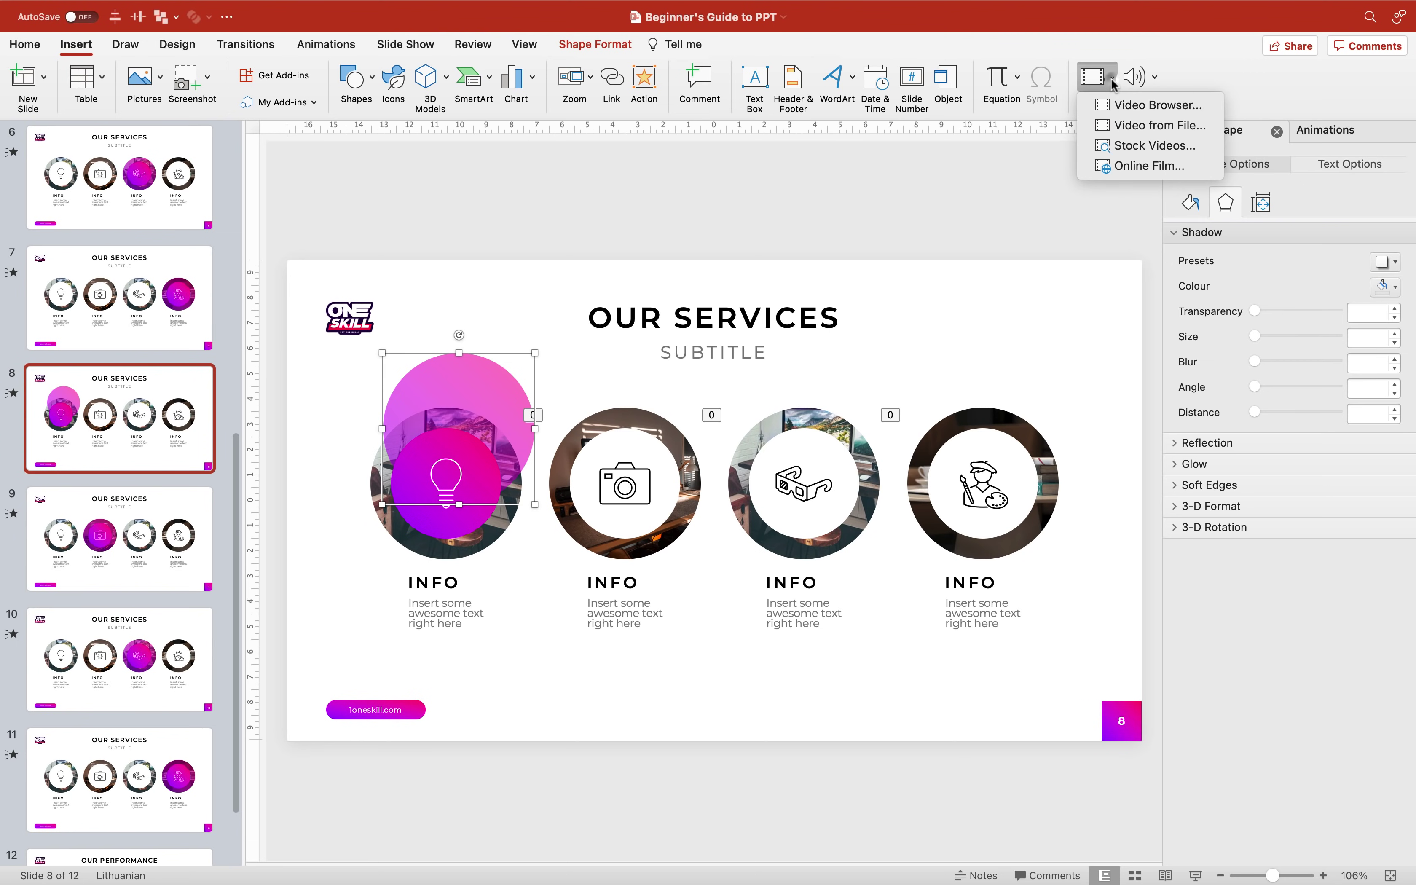
click(1141, 144)
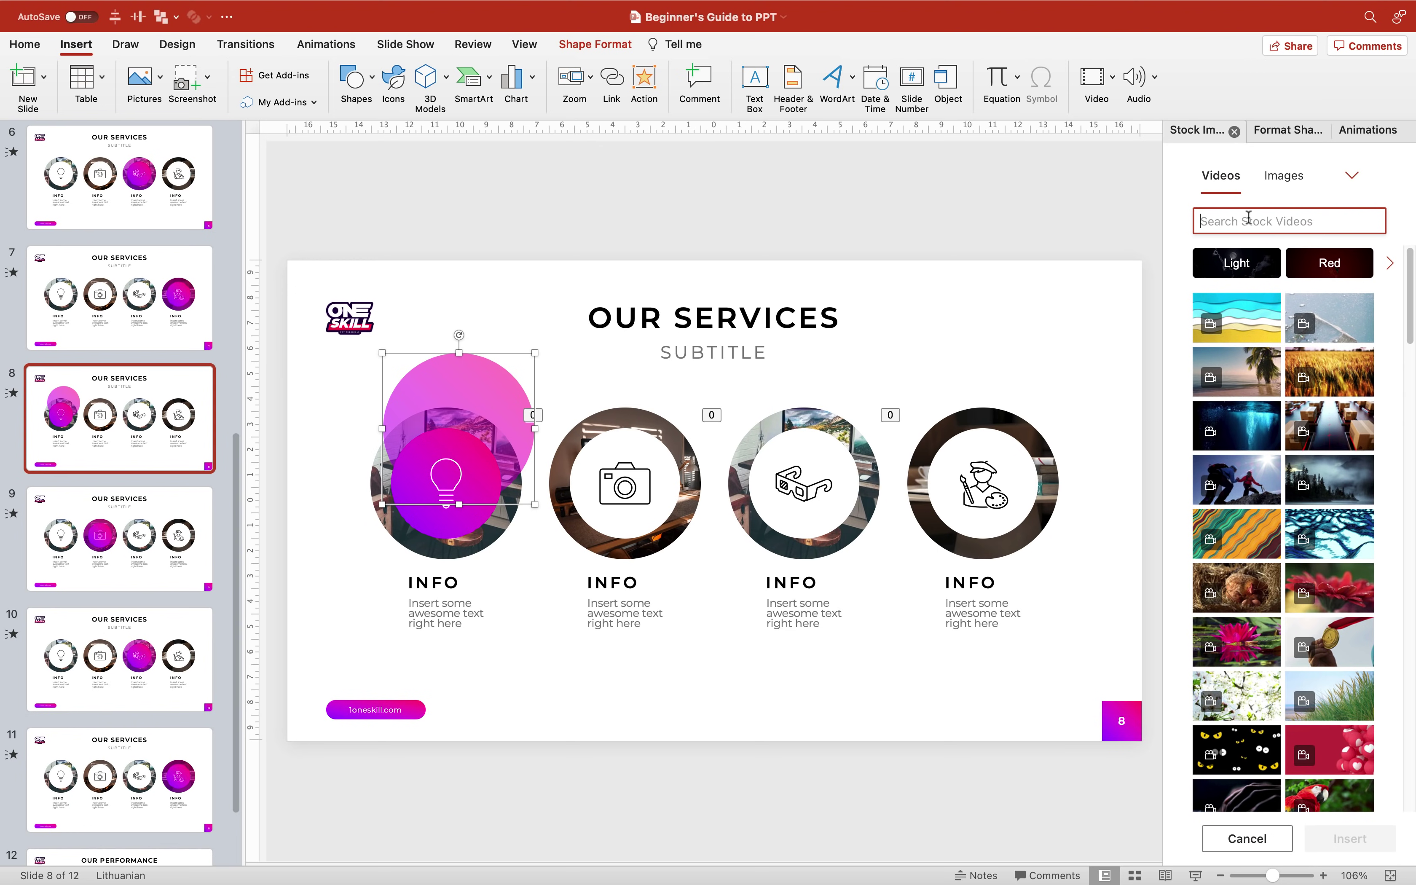
click(1246, 217)
text(purple)
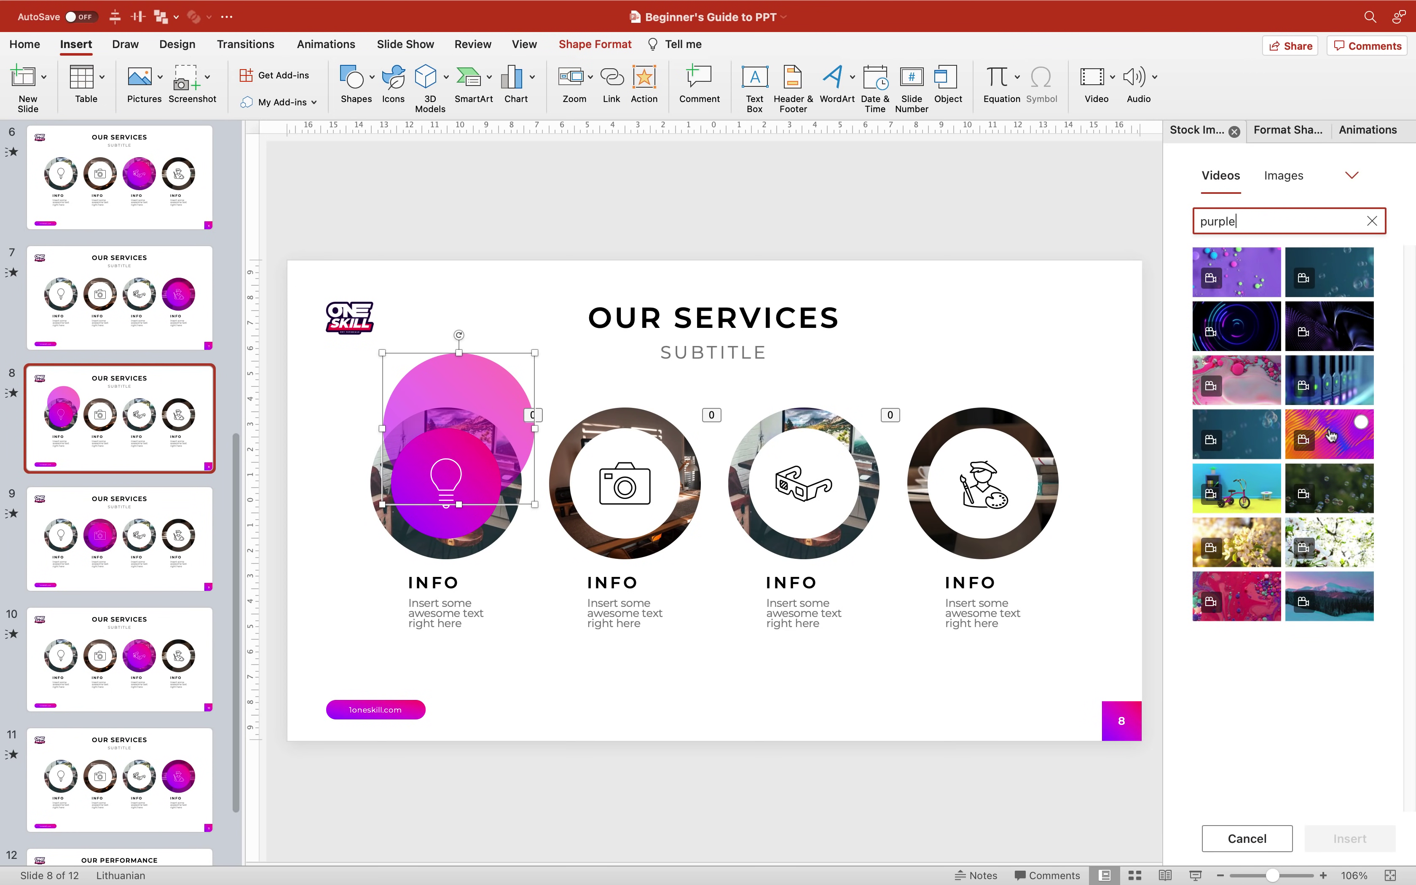
click(1331, 434)
click(1350, 840)
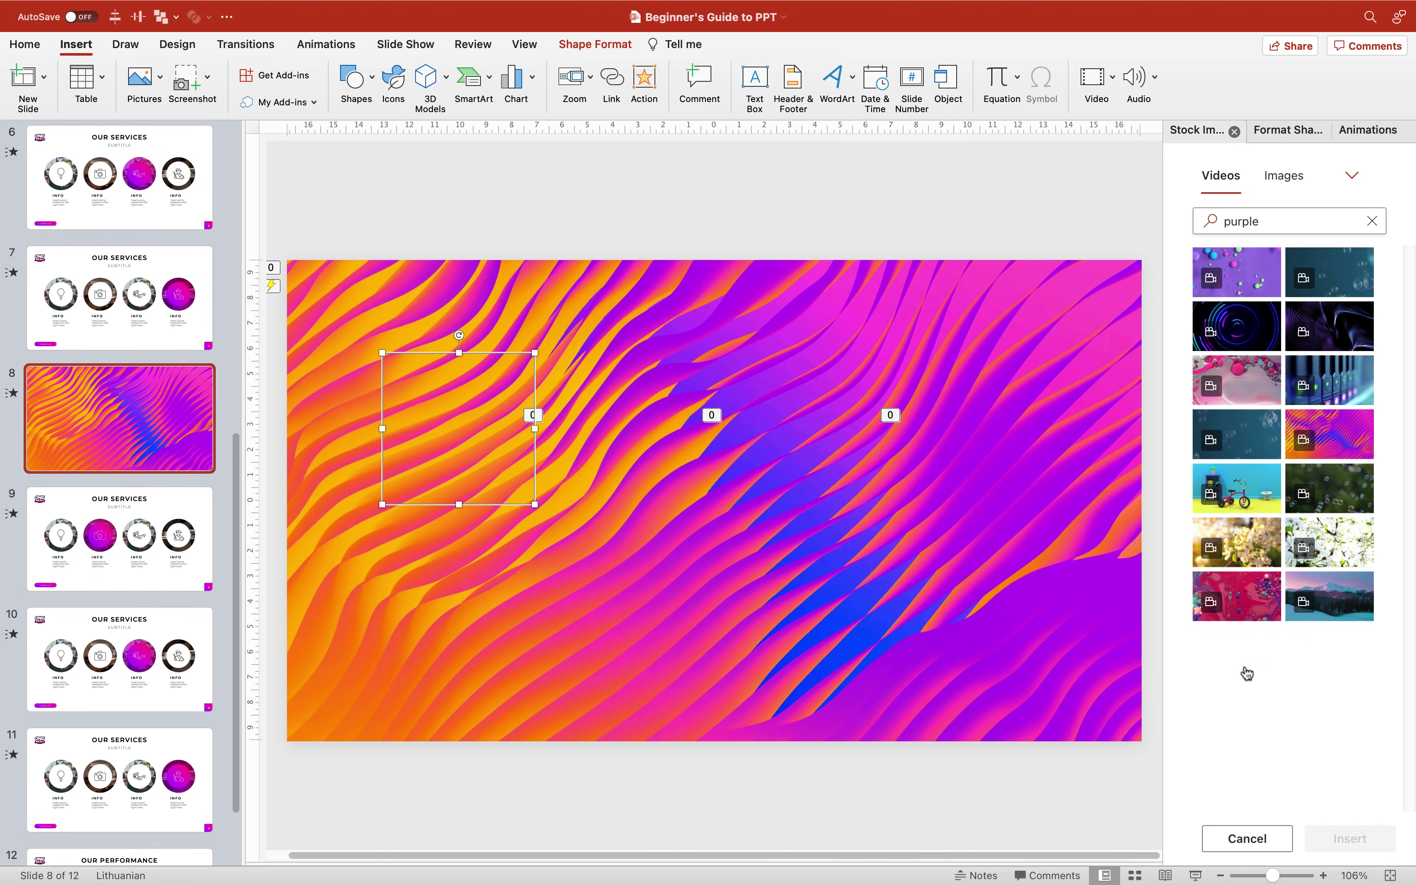
Shrink the wave video and move it over the middle service circles
click(1083, 321)
drag(1142, 263, 715, 501)
drag(621, 584, 876, 406)
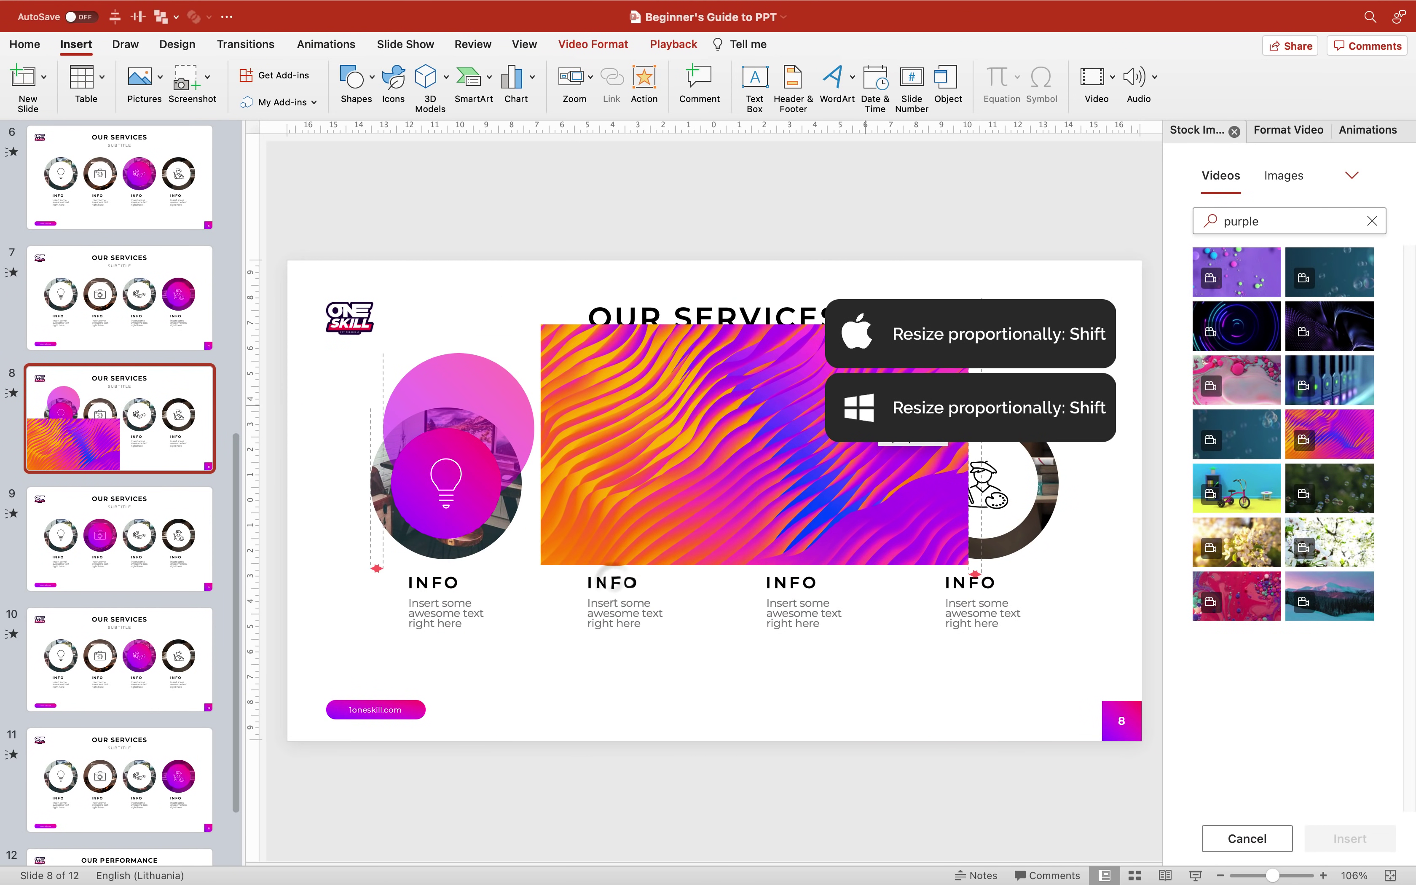
click(481, 383)
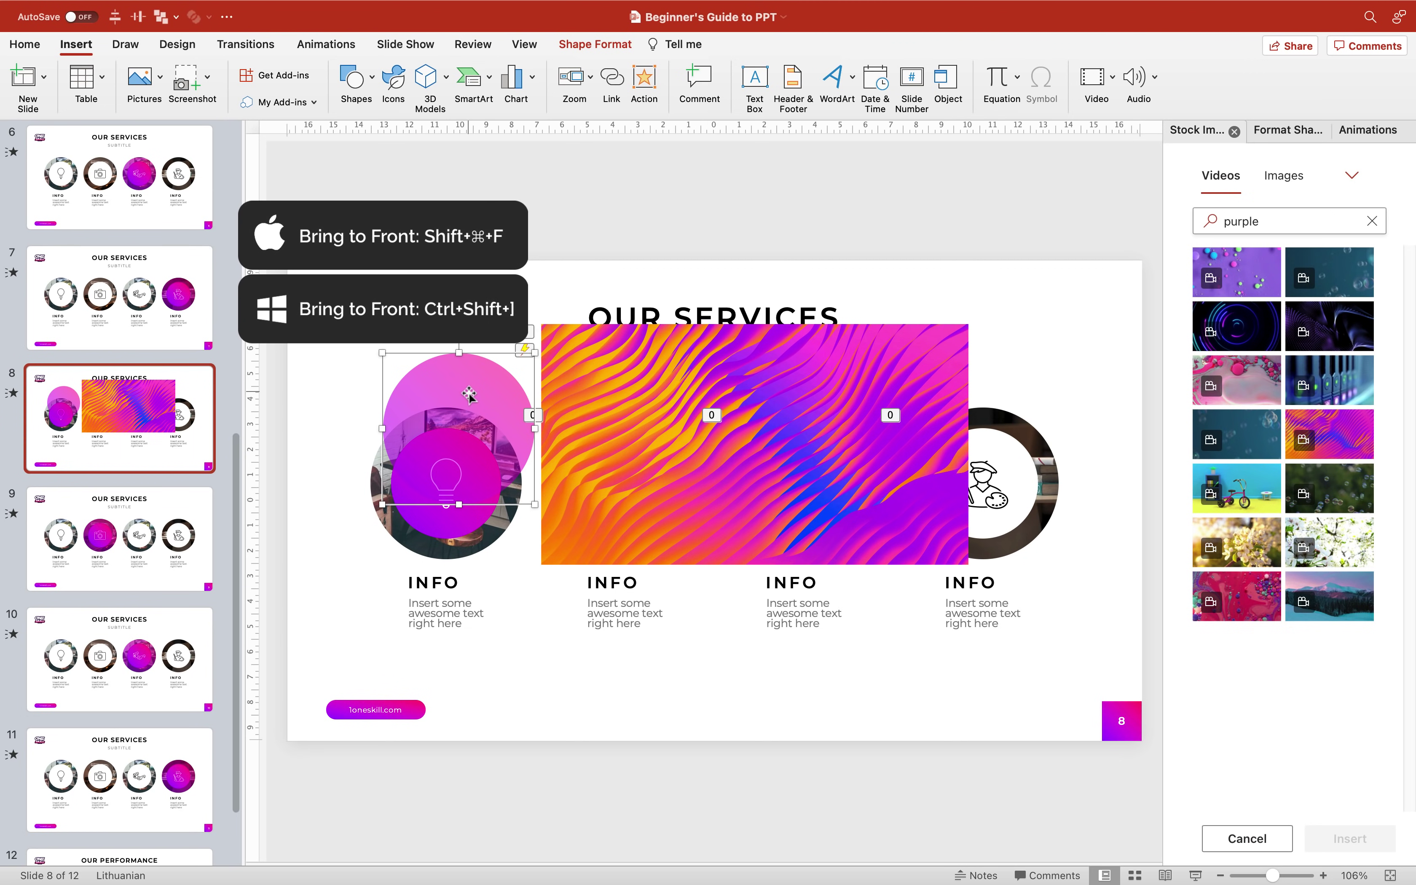
Move the magenta disc onto the wave video and give it a white outline
drag(469, 395, 705, 397)
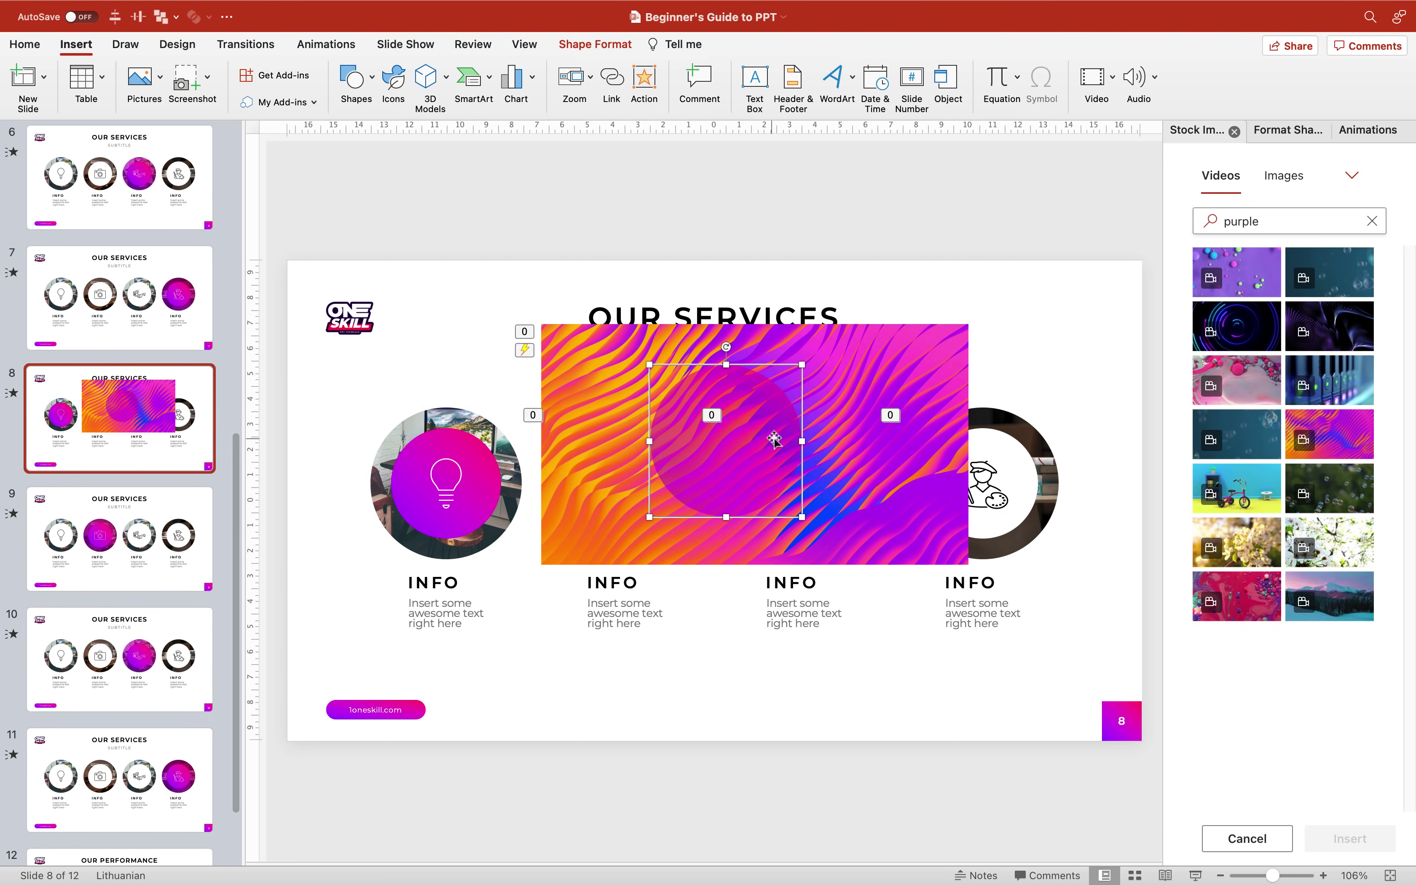
click(581, 50)
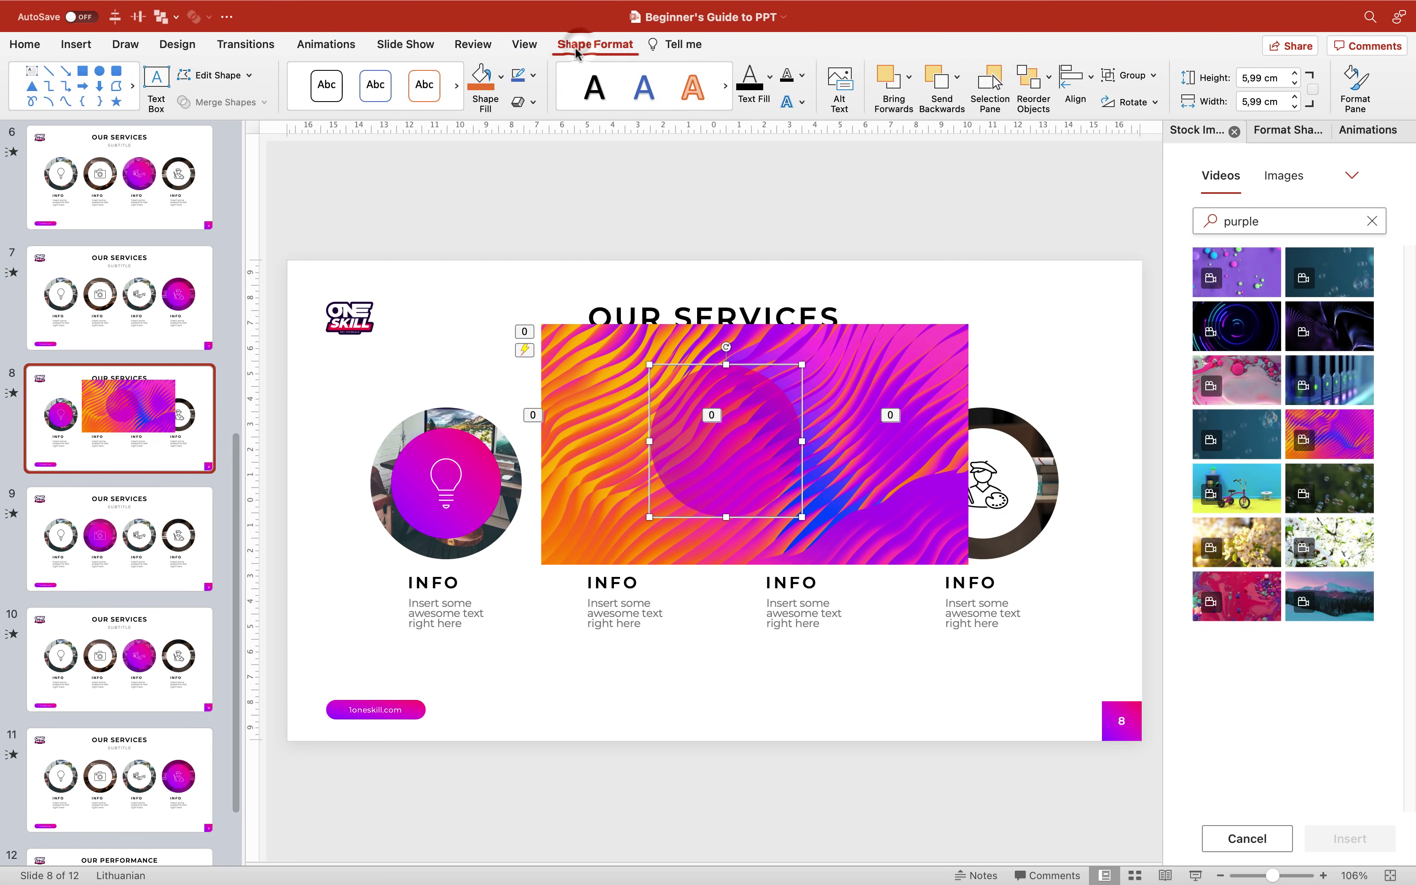
click(534, 76)
click(522, 151)
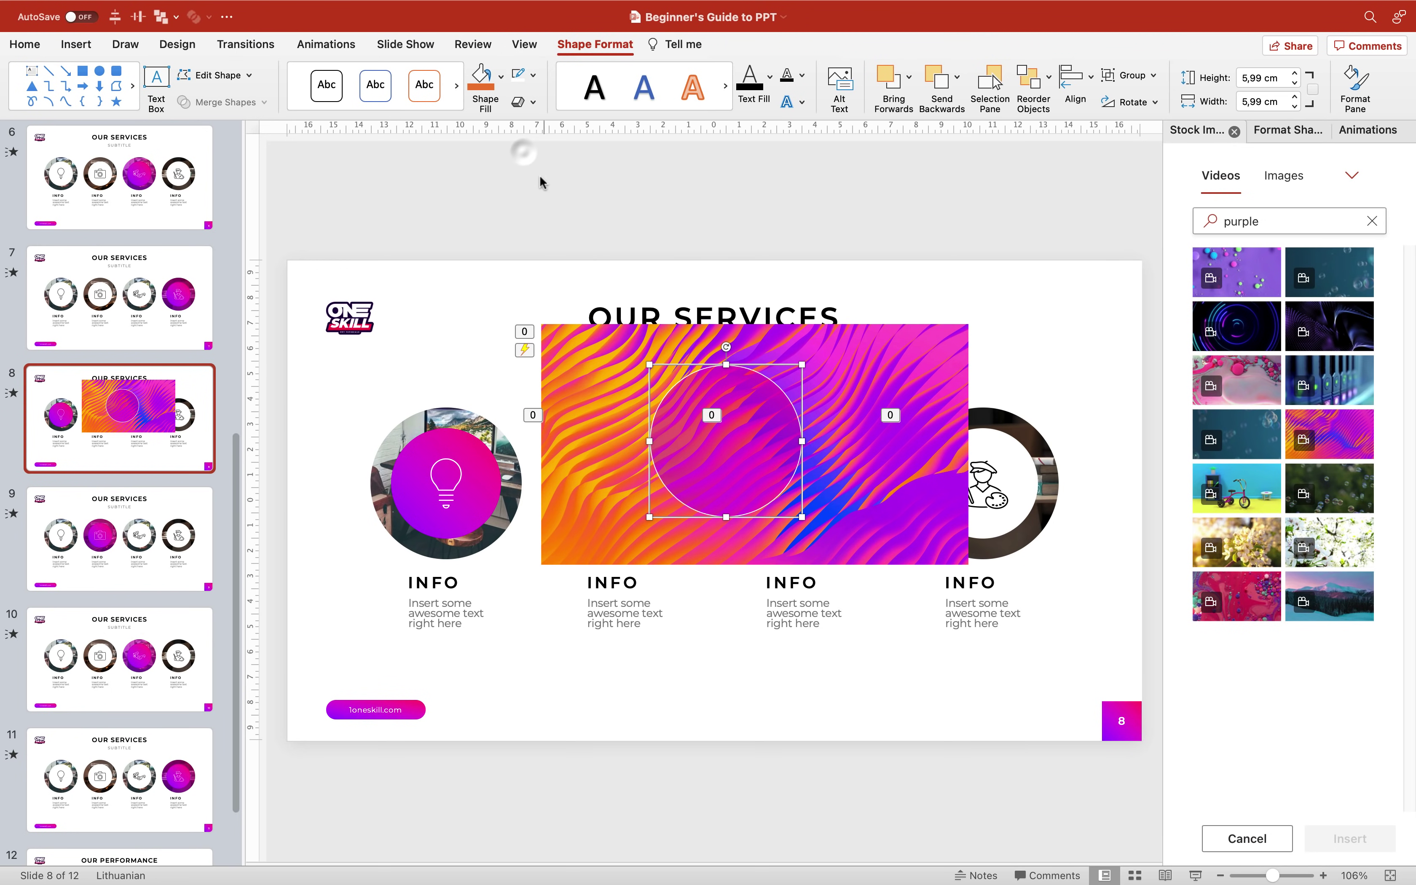
click(741, 251)
Intersect the video with the disc to crop it into a circle, then move it above the logo
click(834, 383)
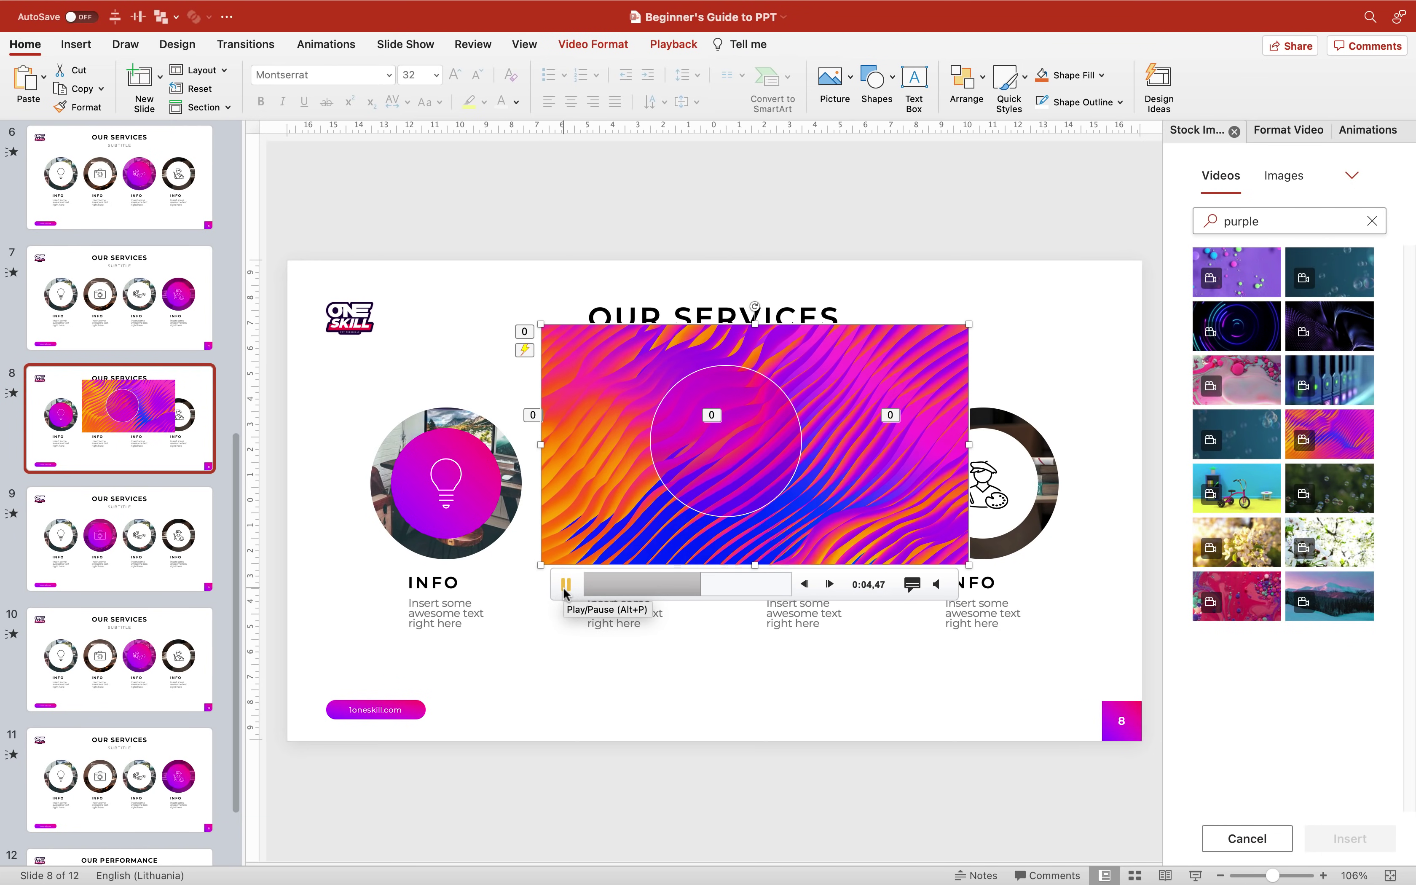
click(723, 461)
mouse_move(760, 450)
mouse_down()
mouse_move(715, 442)
mouse_move(721, 420)
mouse_move(832, 439)
mouse_move(768, 435)
mouse_up()
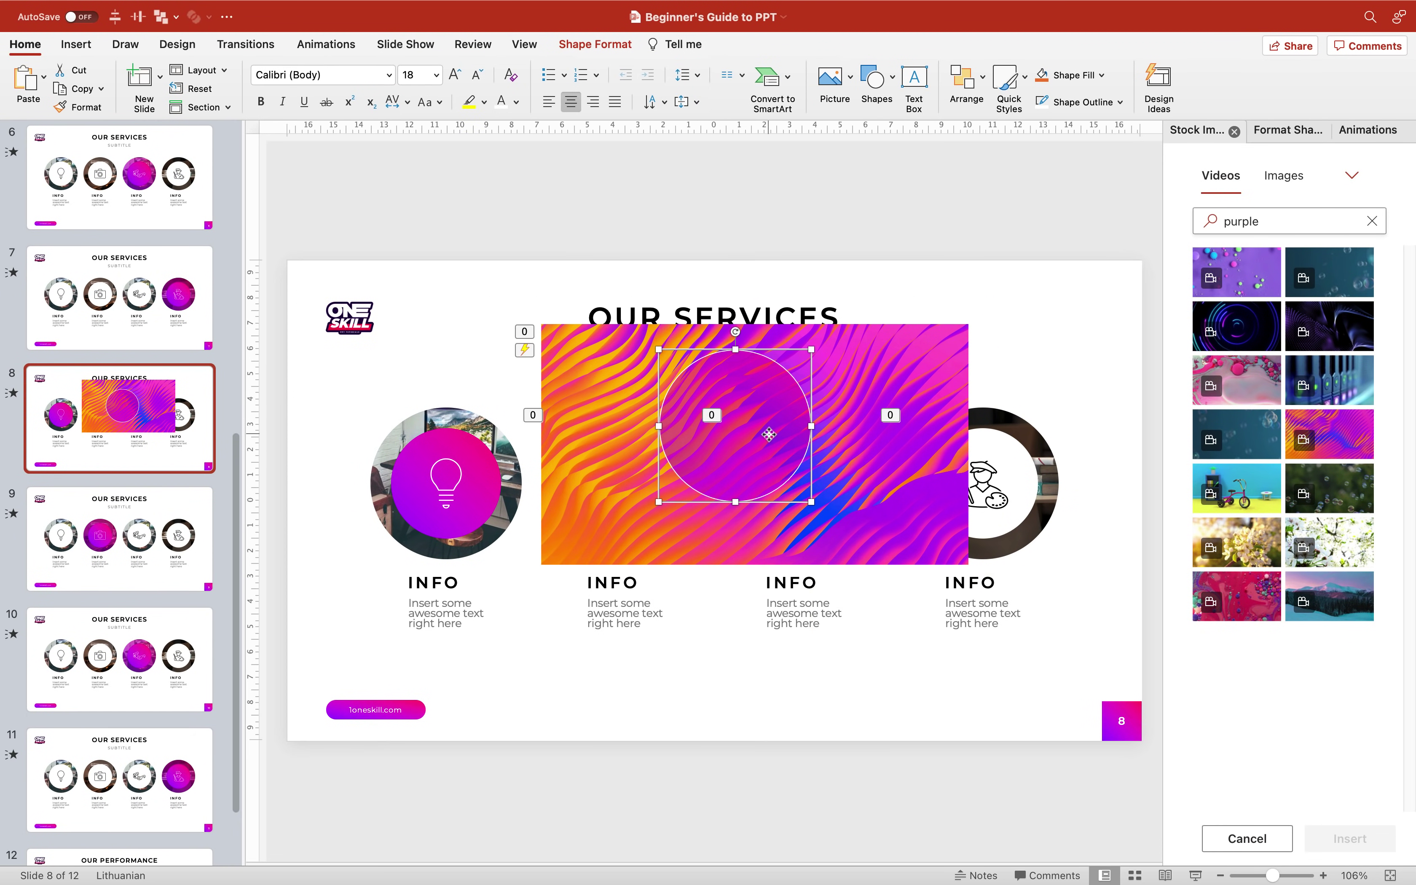
click(598, 366)
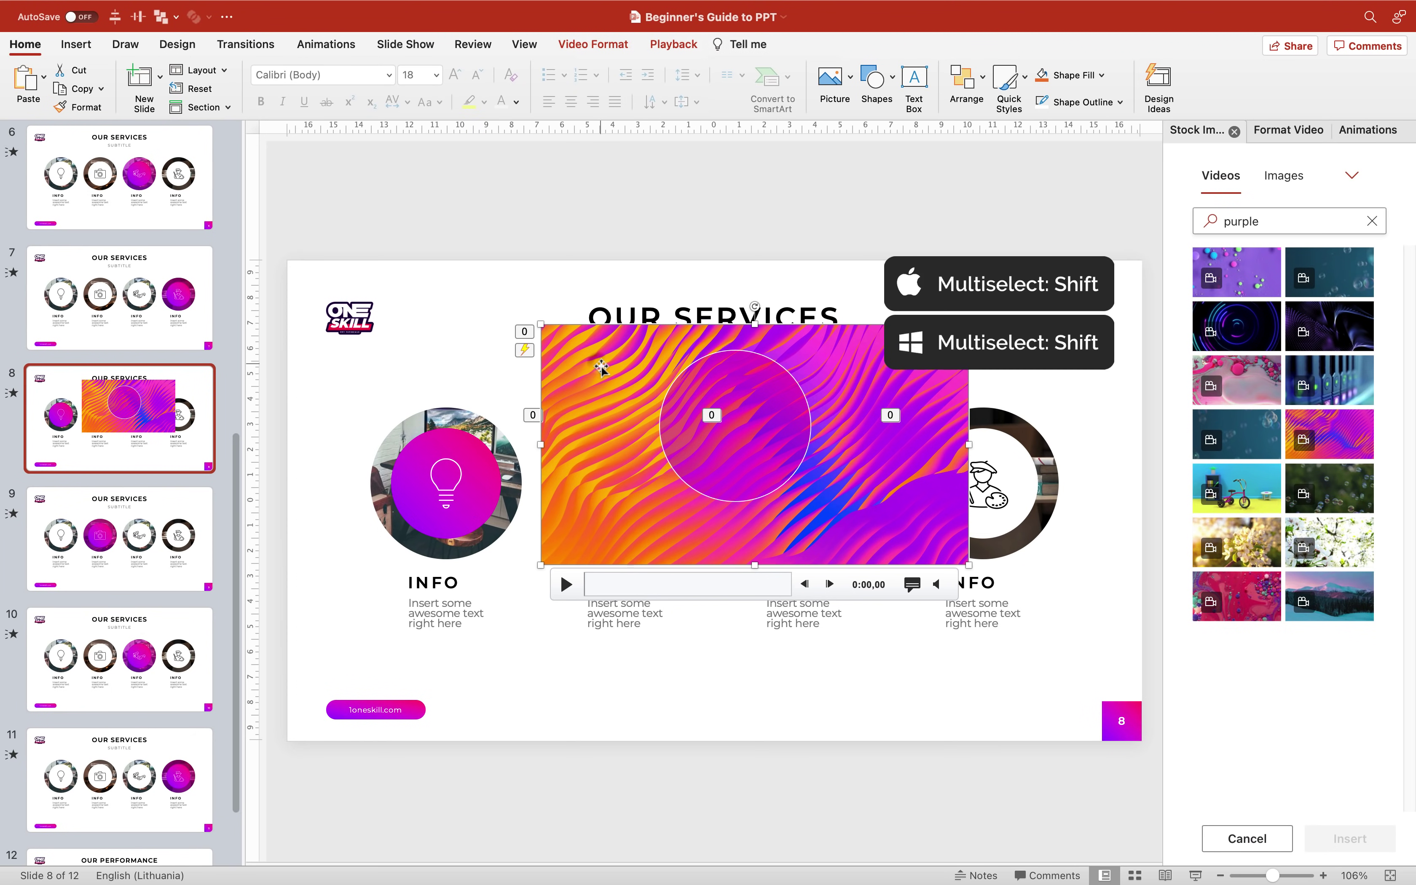
shift+click(736, 381)
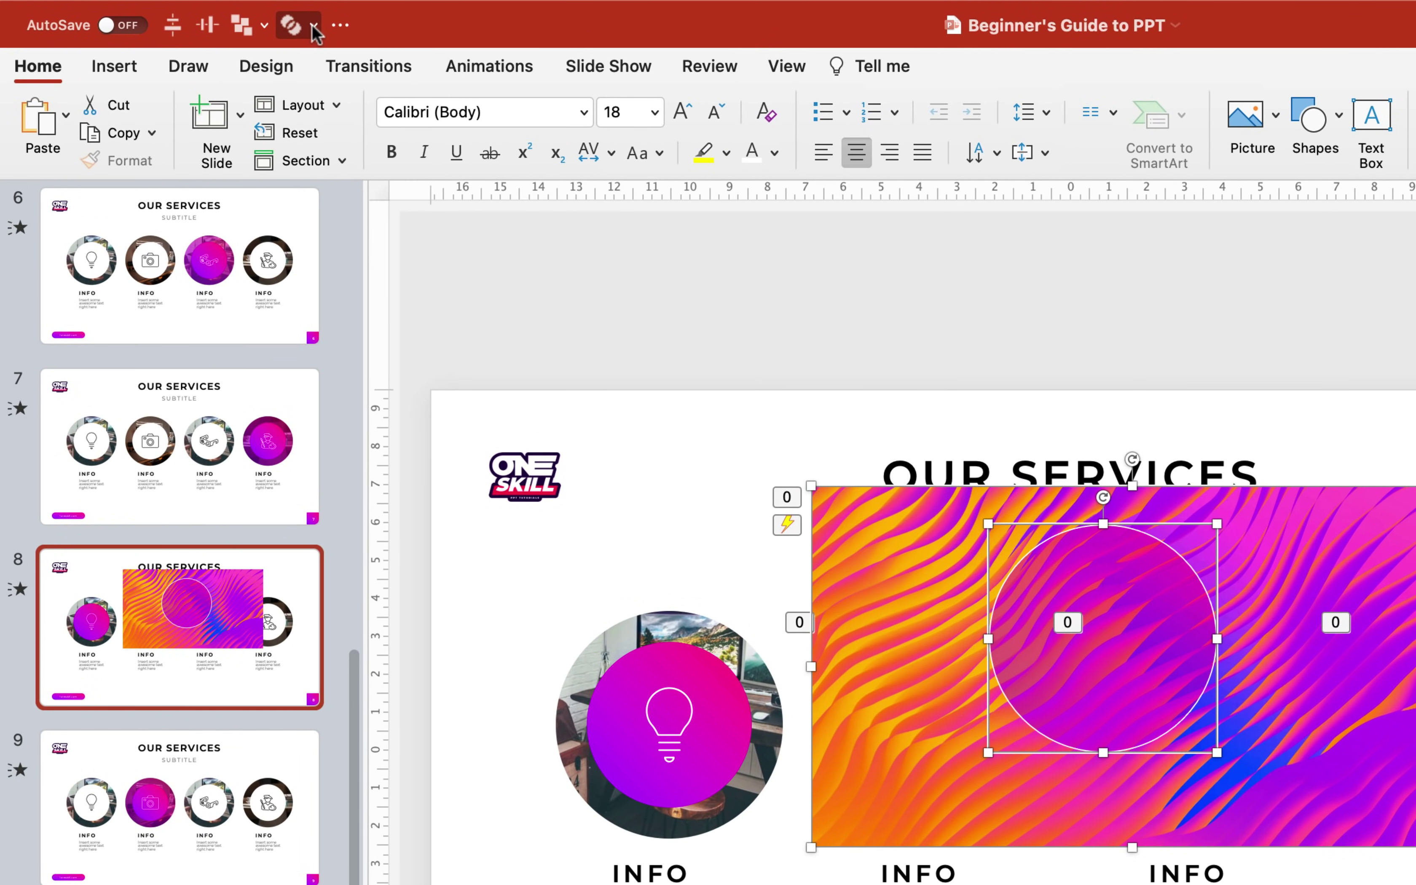
click(208, 19)
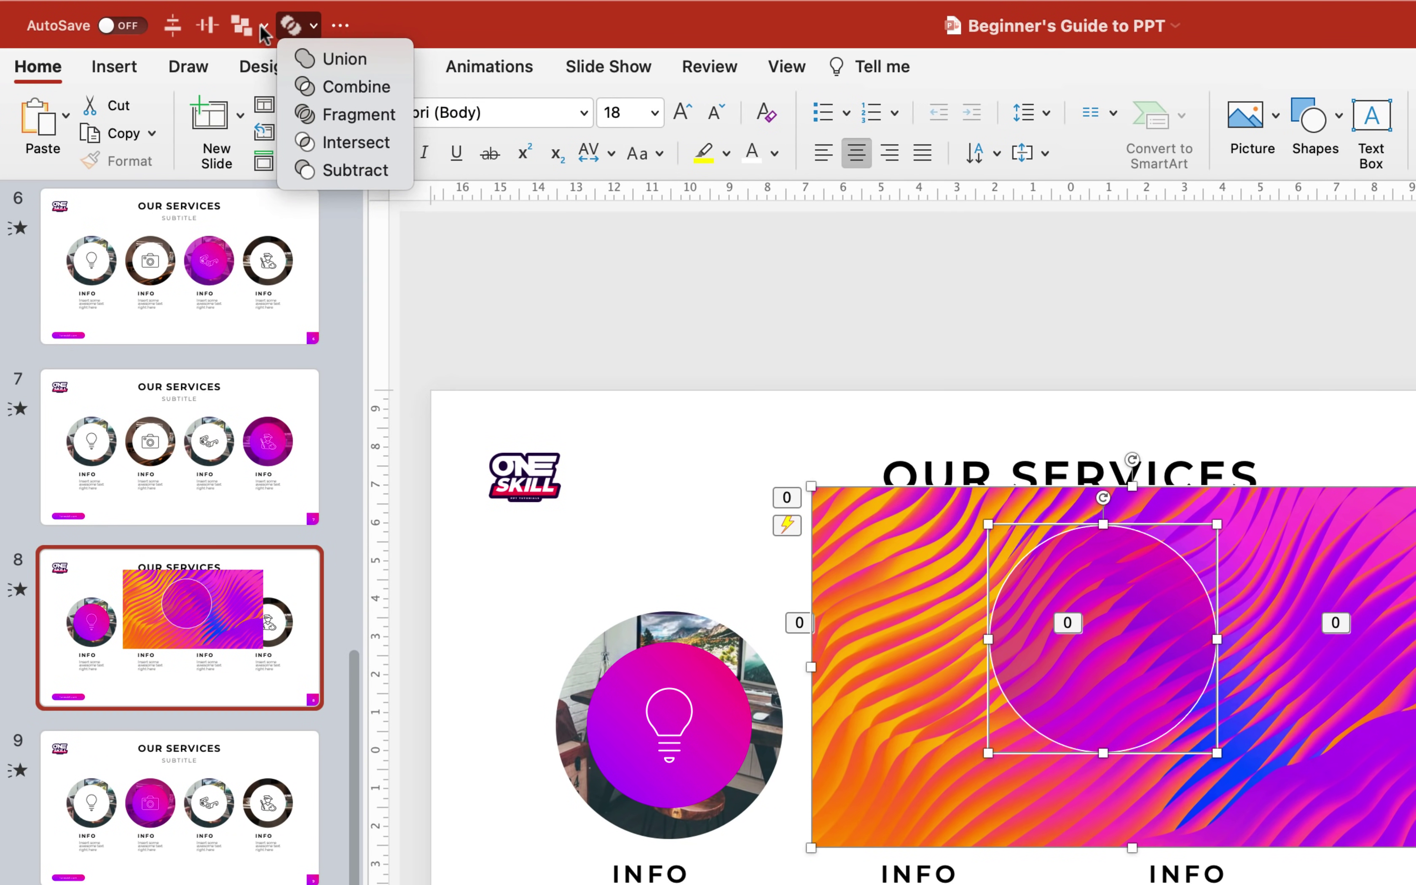
click(372, 148)
drag(1159, 632, 512, 273)
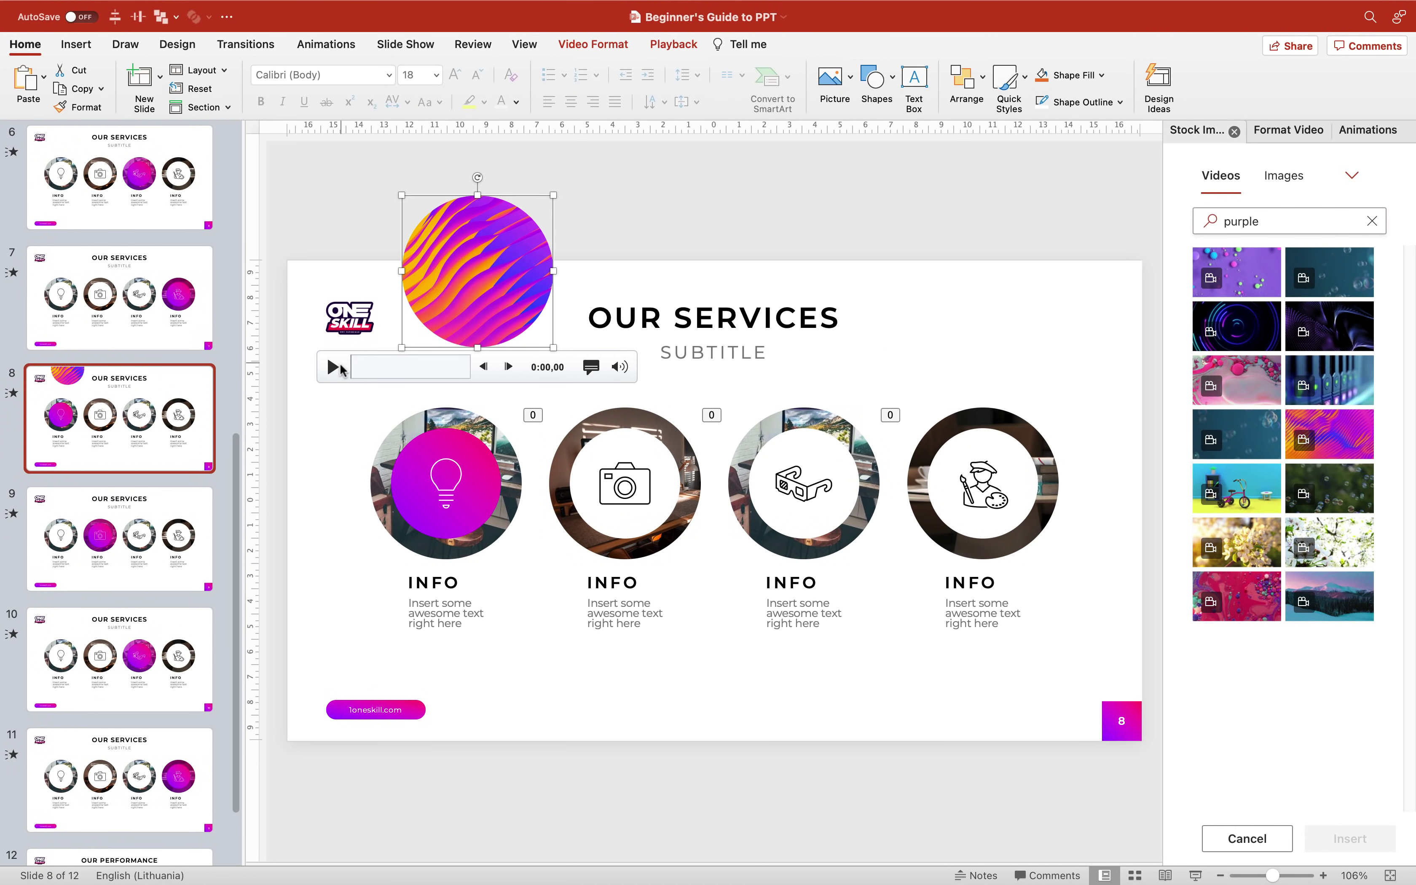
Set the circular wave video to start Automatically and loop, and place it beside the OUR SERVICES title
click(332, 367)
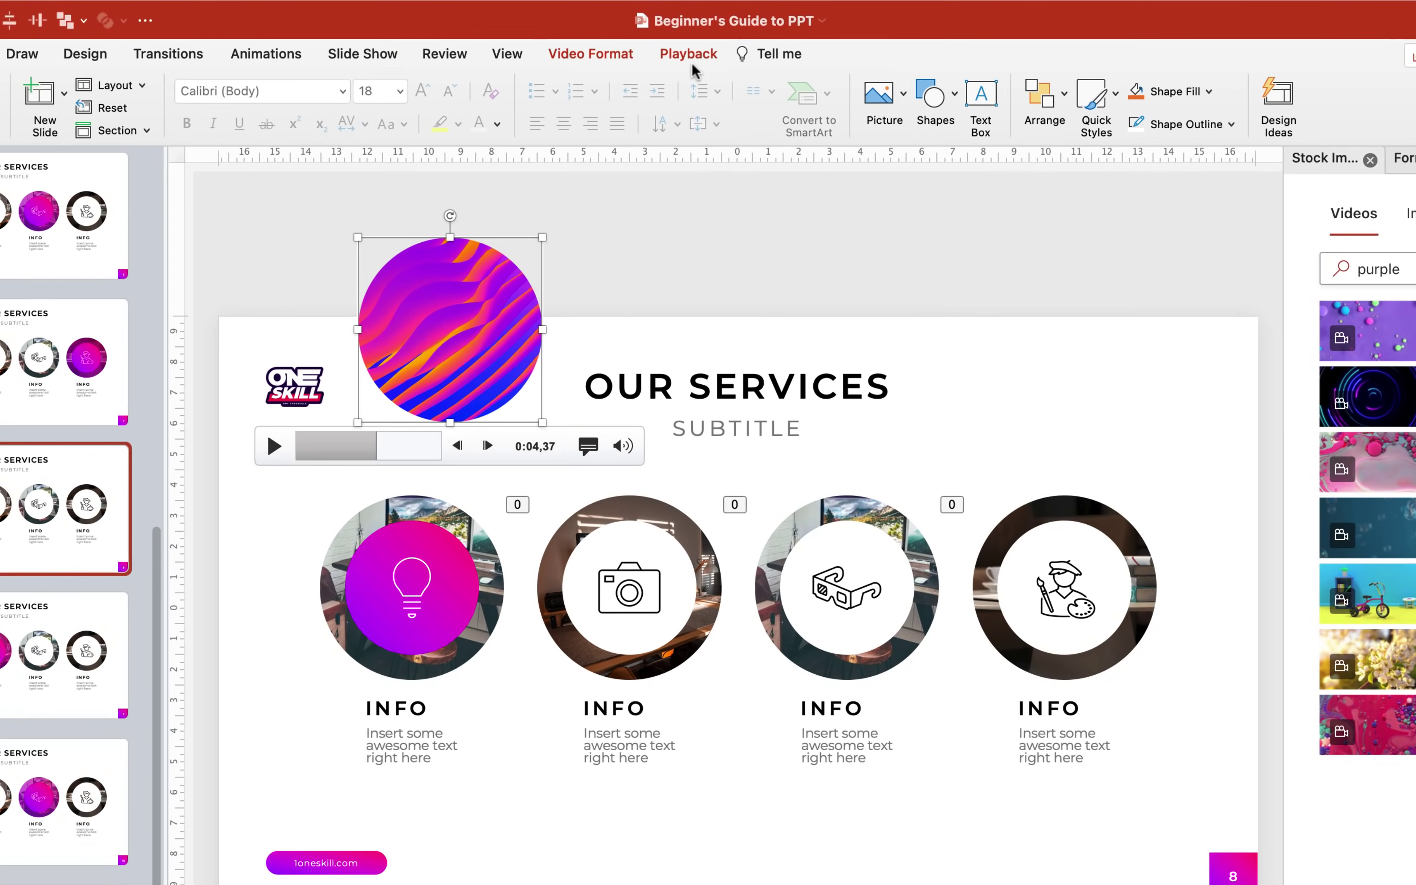
click(676, 47)
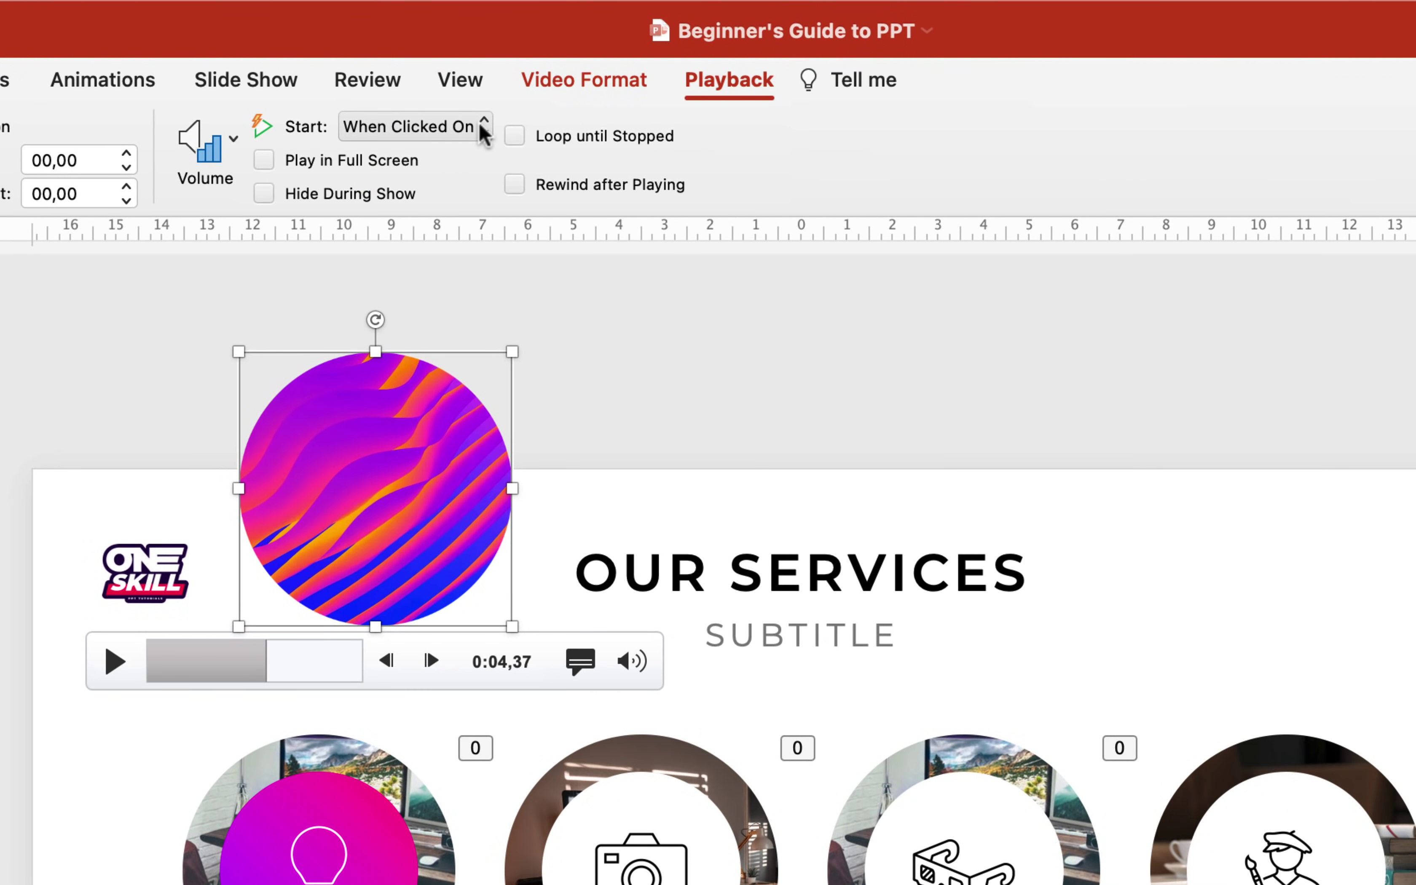
click(449, 124)
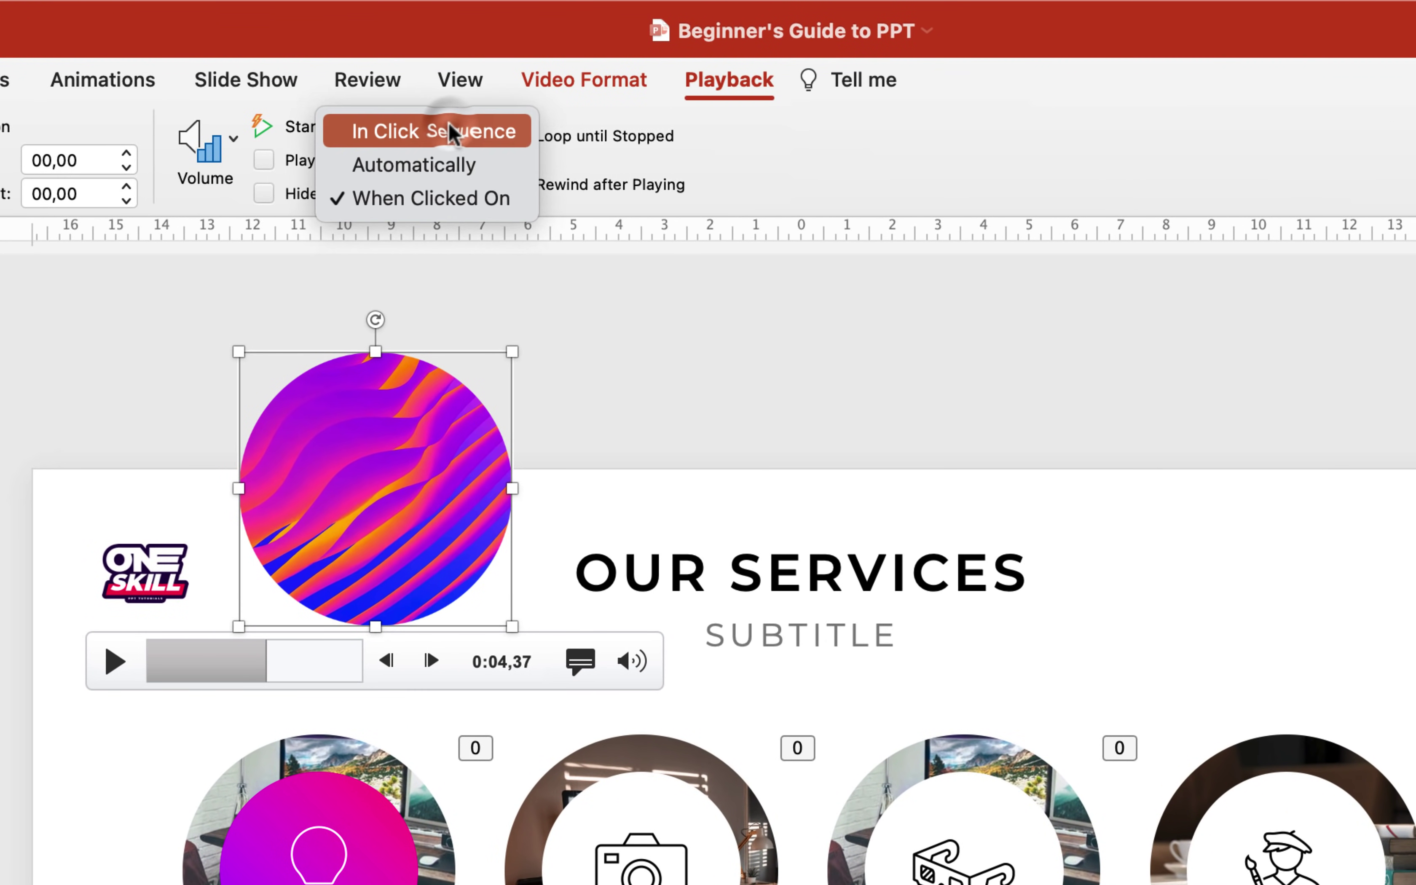
click(431, 161)
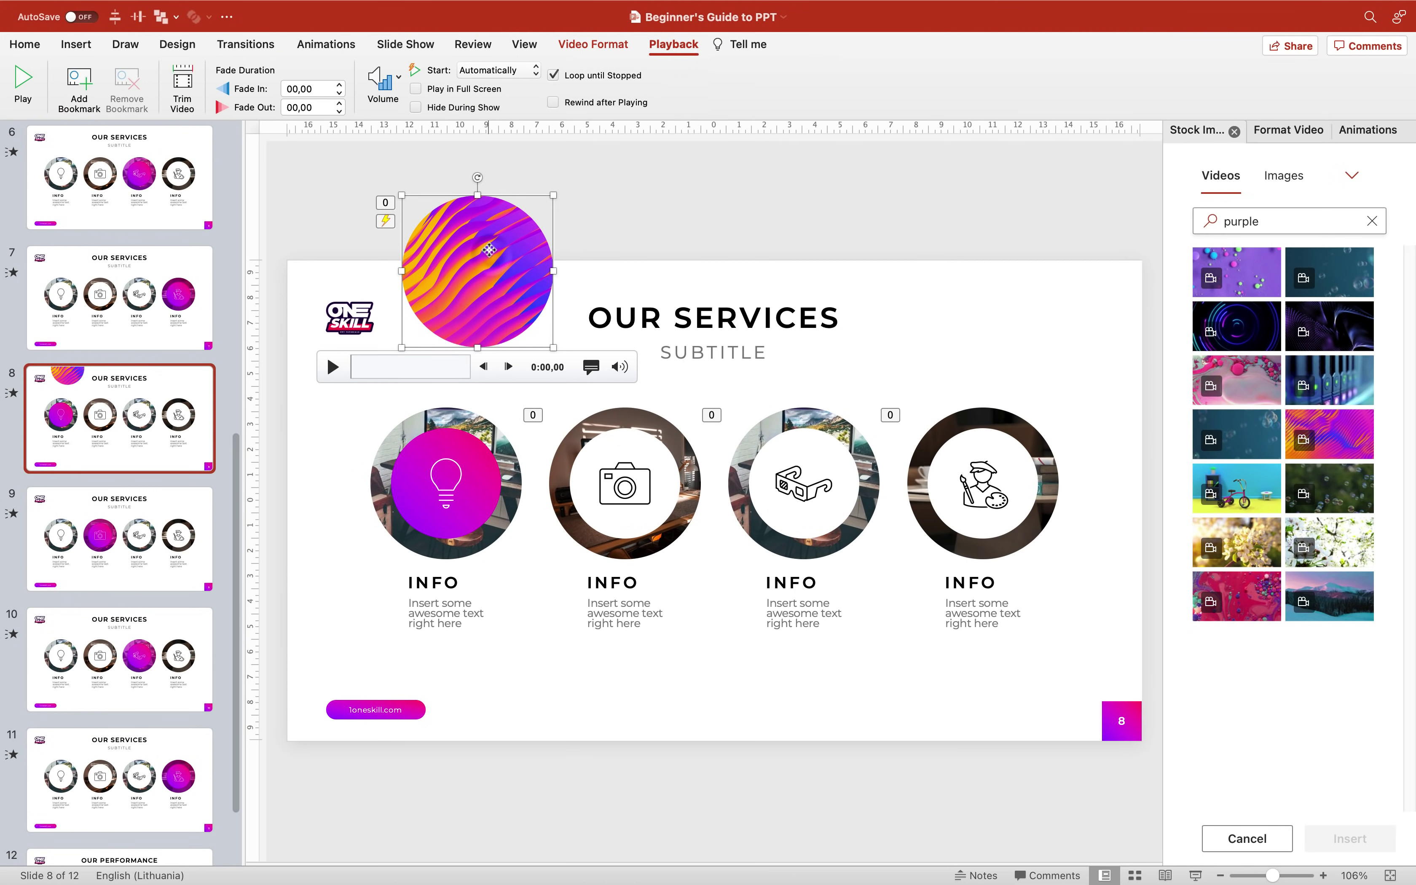
drag(386, 463, 415, 652)
drag(498, 361, 498, 307)
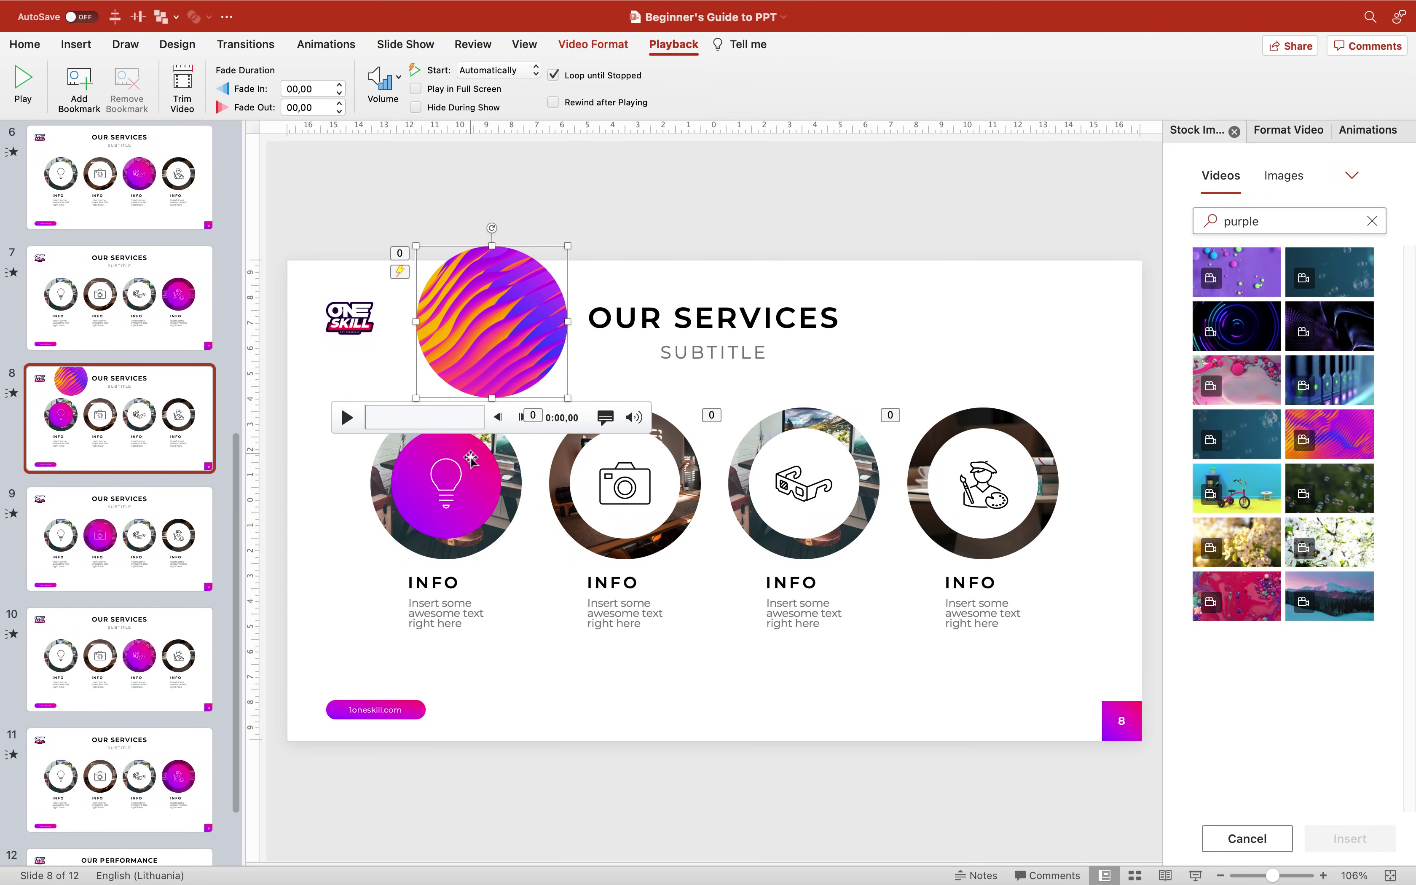
click(455, 469)
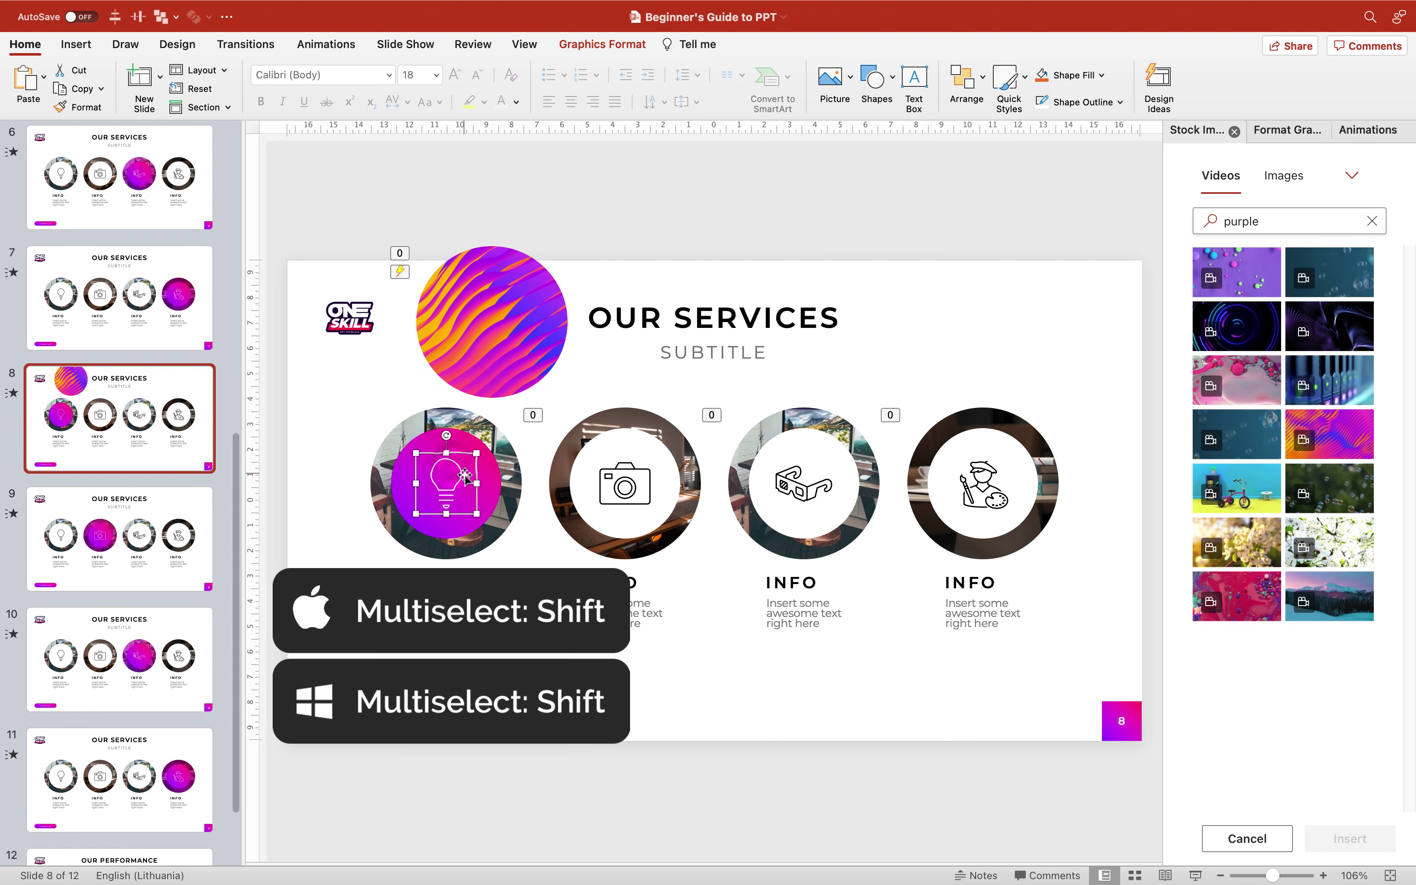
Fit the video circle into the first service ring behind the lightbulb disc, then copy it
shift+click(459, 449)
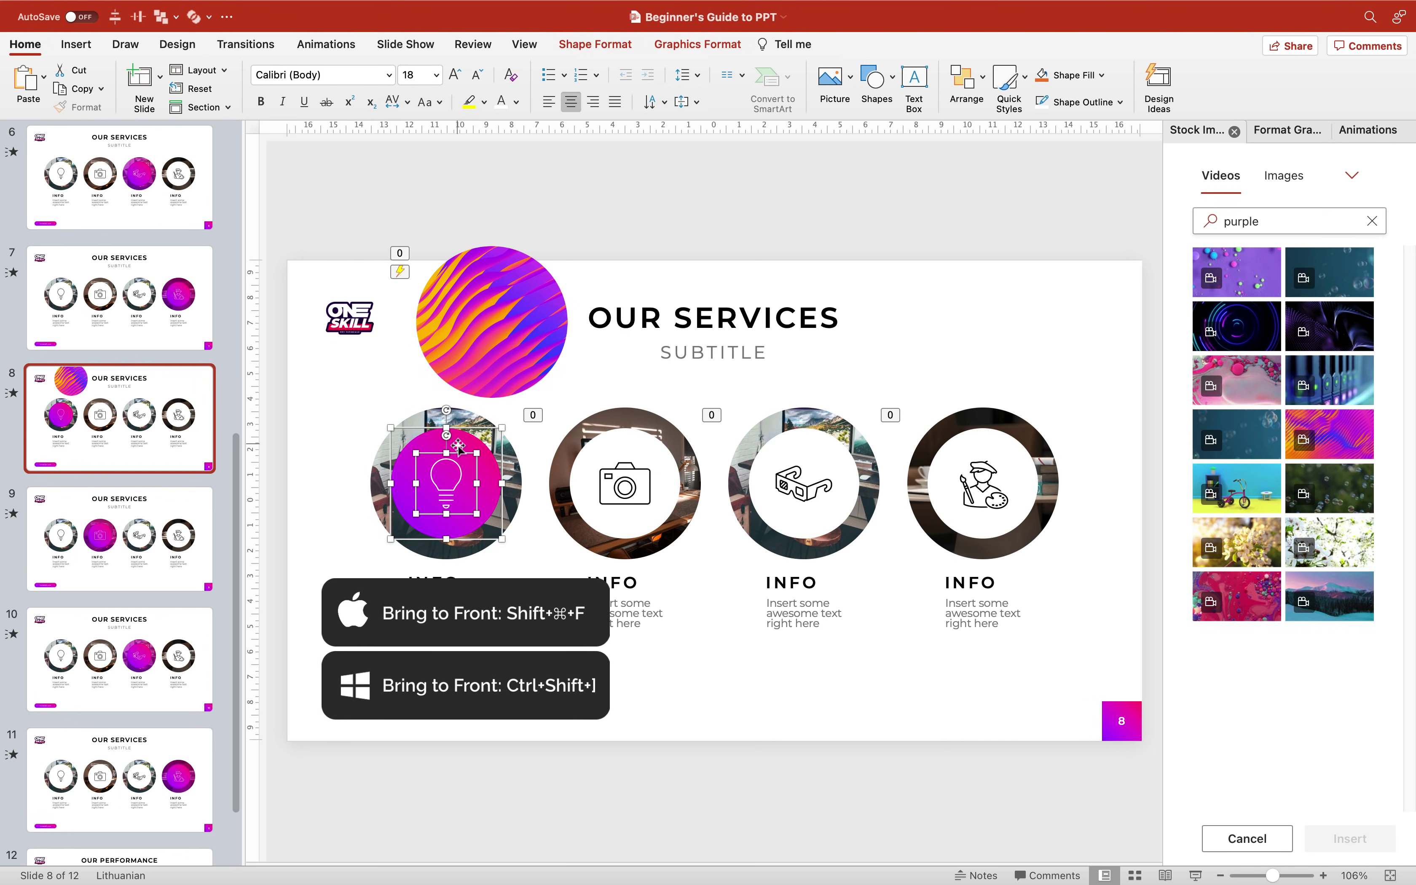
mouse_move(477, 332)
drag(477, 332, 443, 469)
click(319, 462)
click(473, 428)
key(super+c)
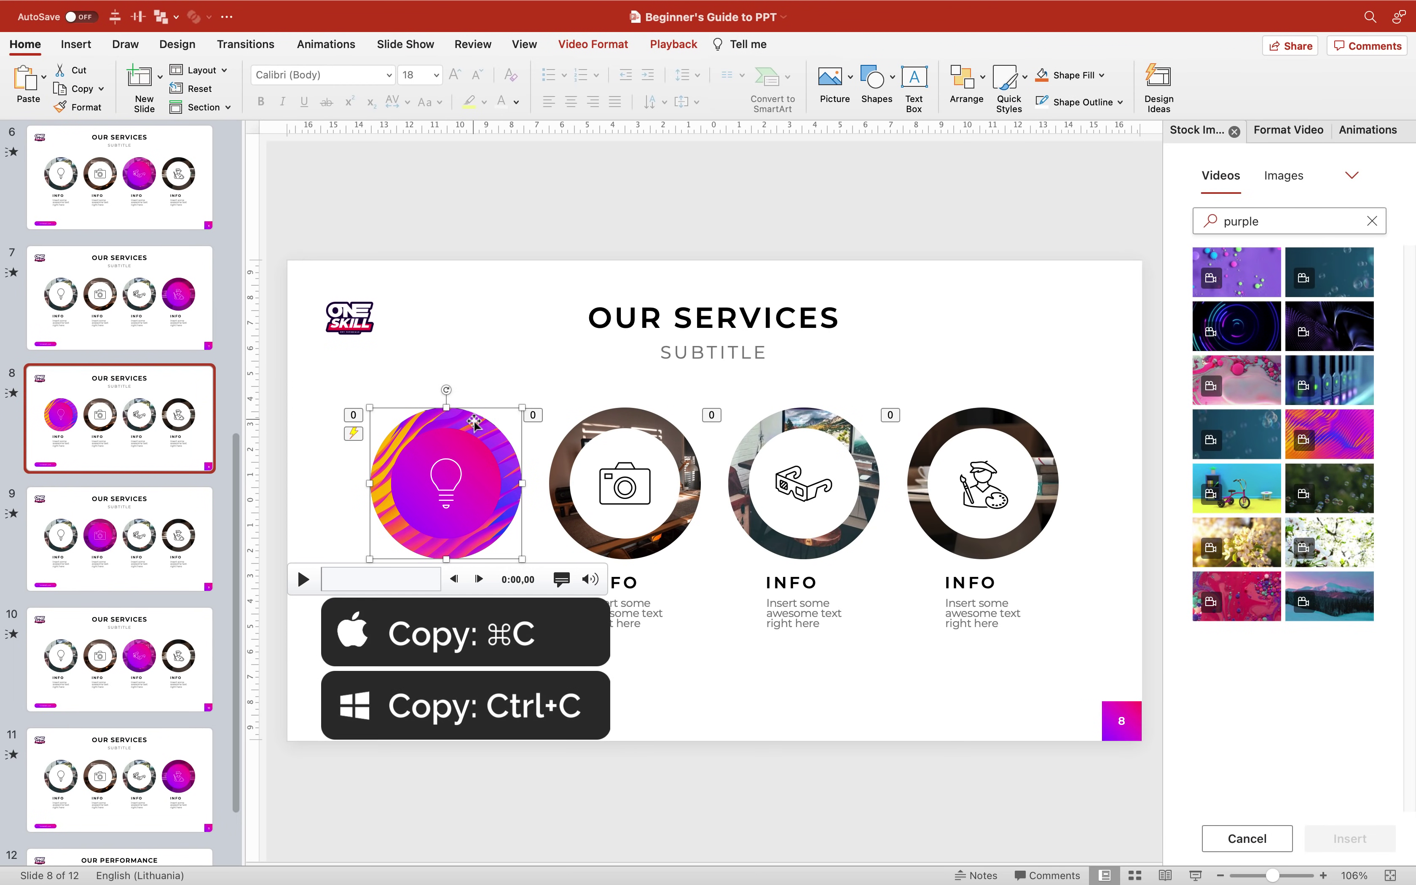
click(147, 528)
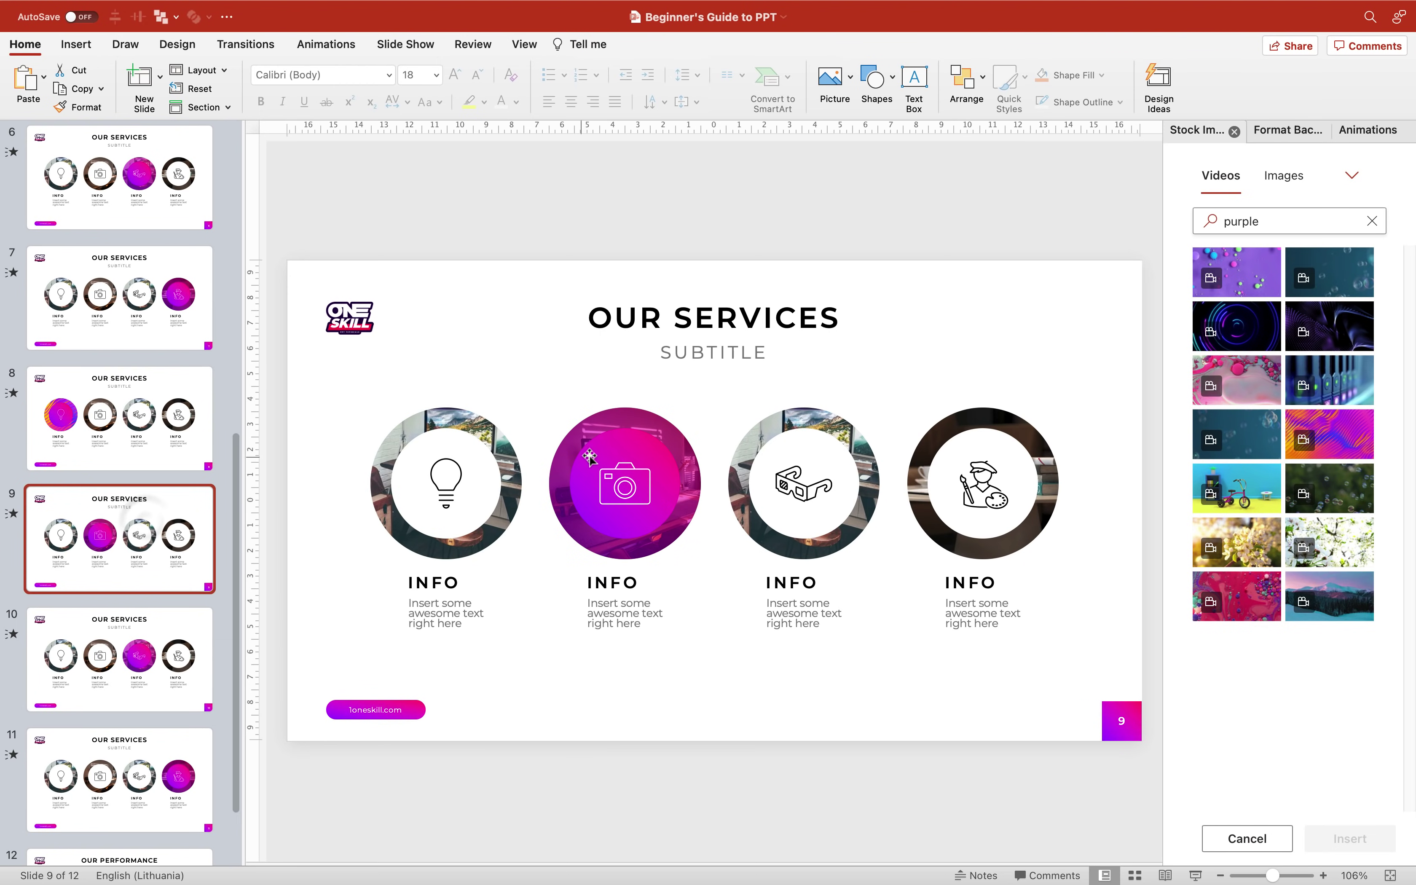
On slide 9, paste the wave video over the camera circle, keeping the circle and icon in front
drag(604, 422, 642, 377)
key(super+v)
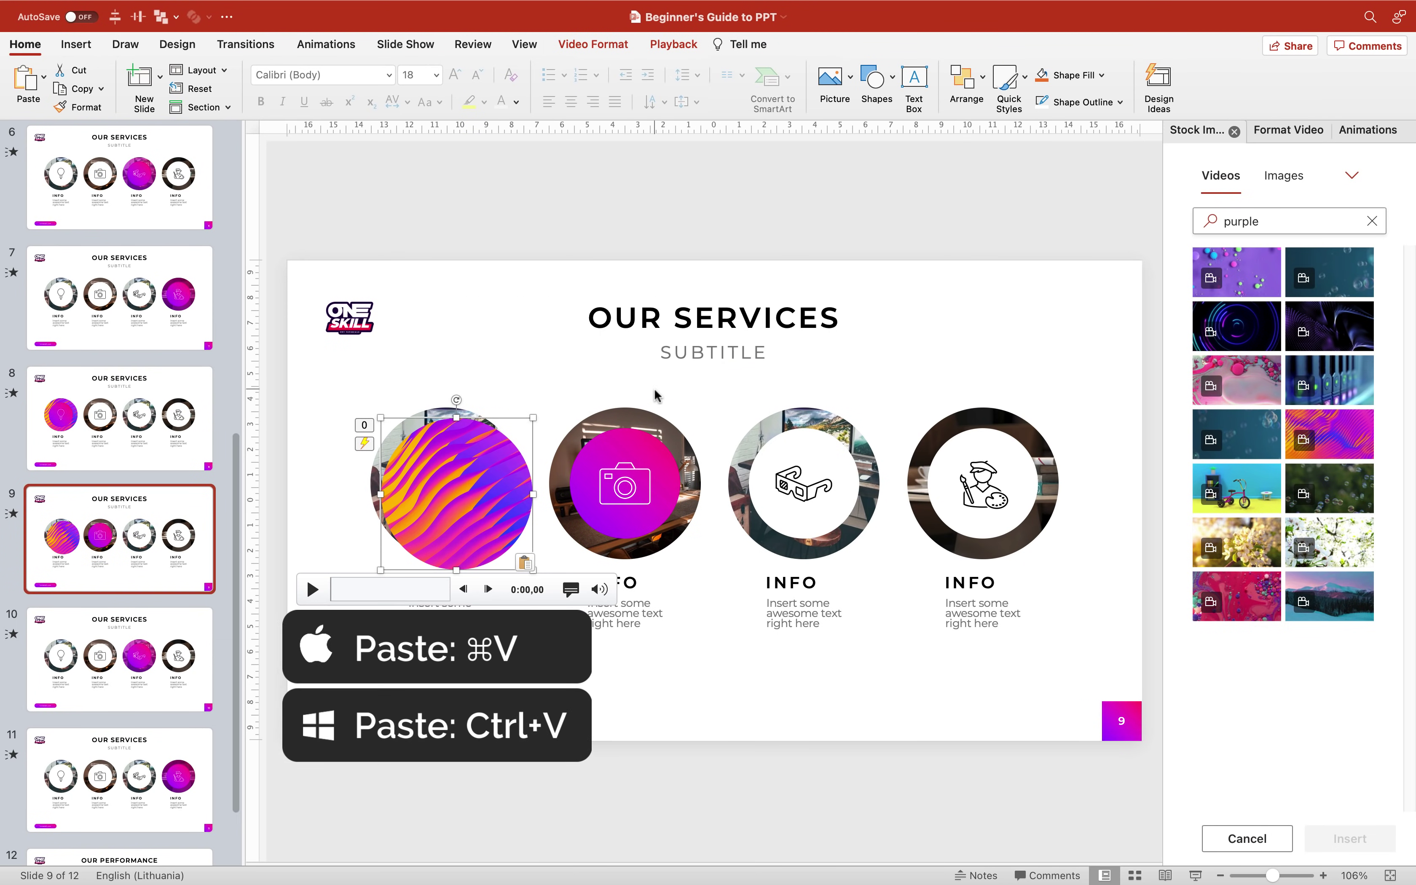
click(647, 456)
shift+click(631, 471)
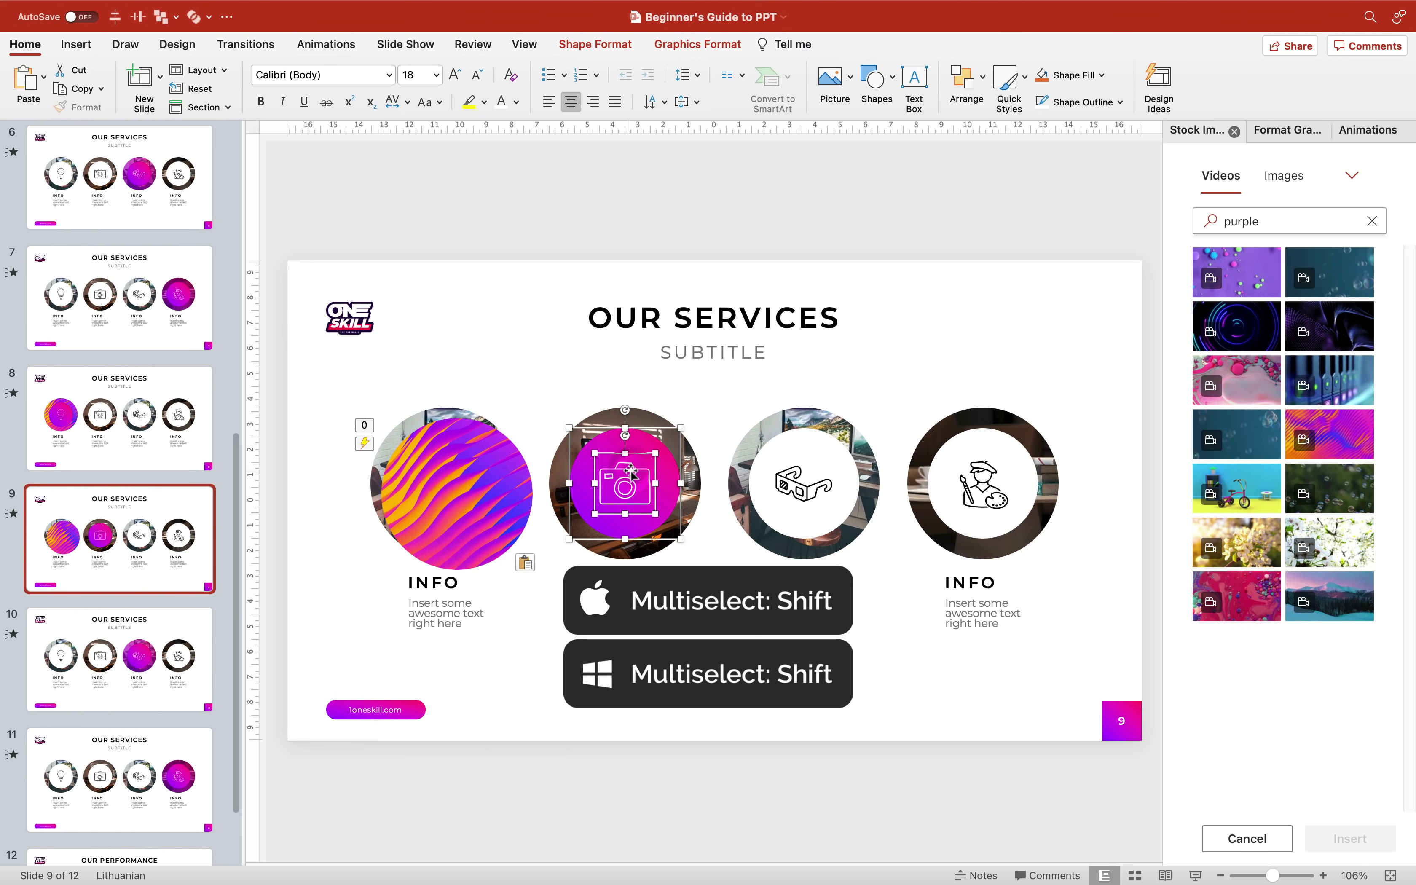
click(456, 485)
drag(456, 486, 622, 476)
Put the wave video over slide 10's highlighted circle and slide 11's painter circle
click(158, 639)
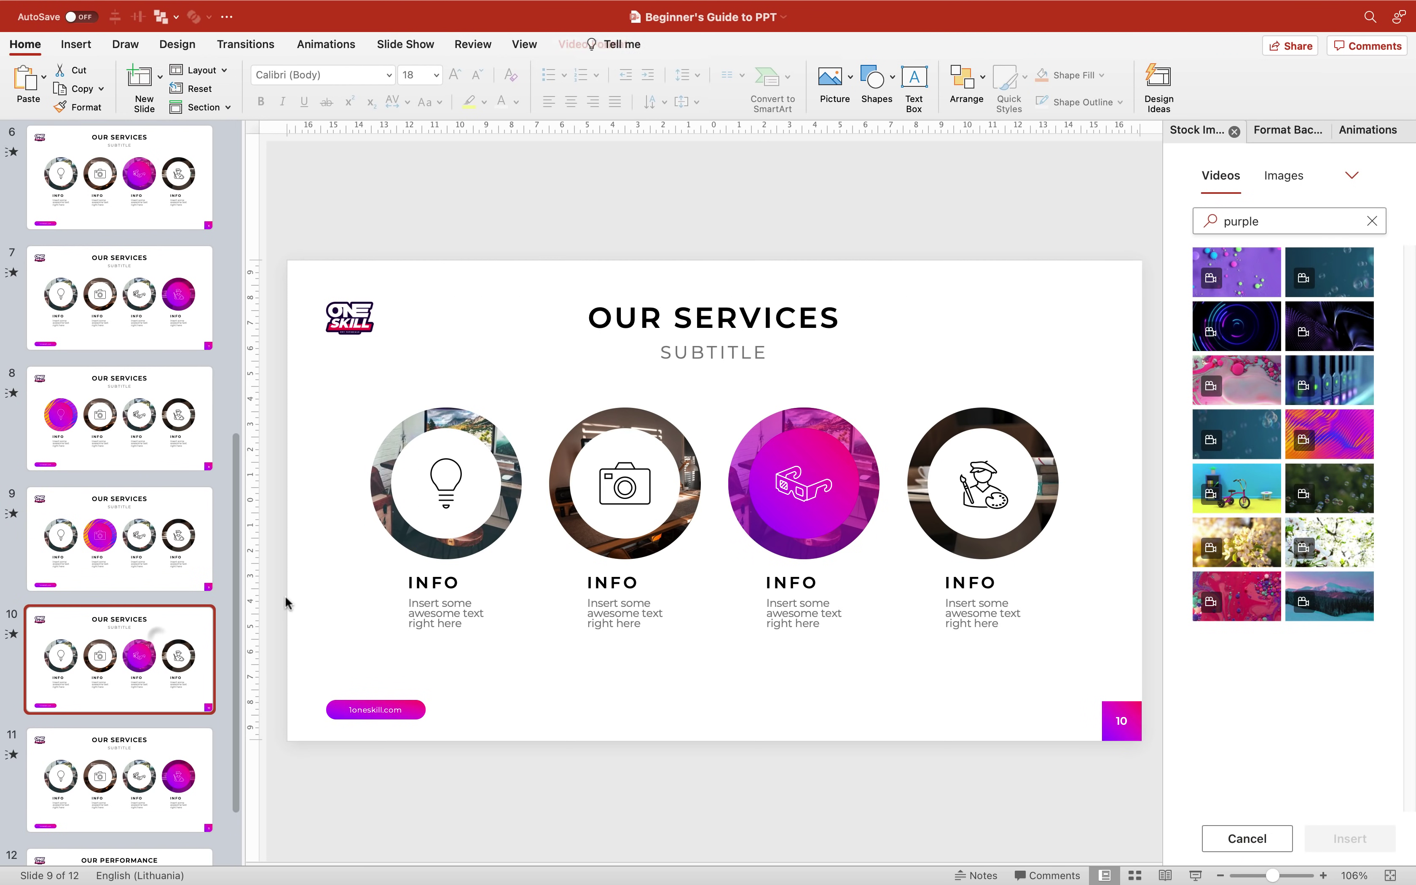
drag(1330, 434, 988, 493)
key(ctrl+x)
key(Page_Down)
key(ctrl+v)
click(969, 336)
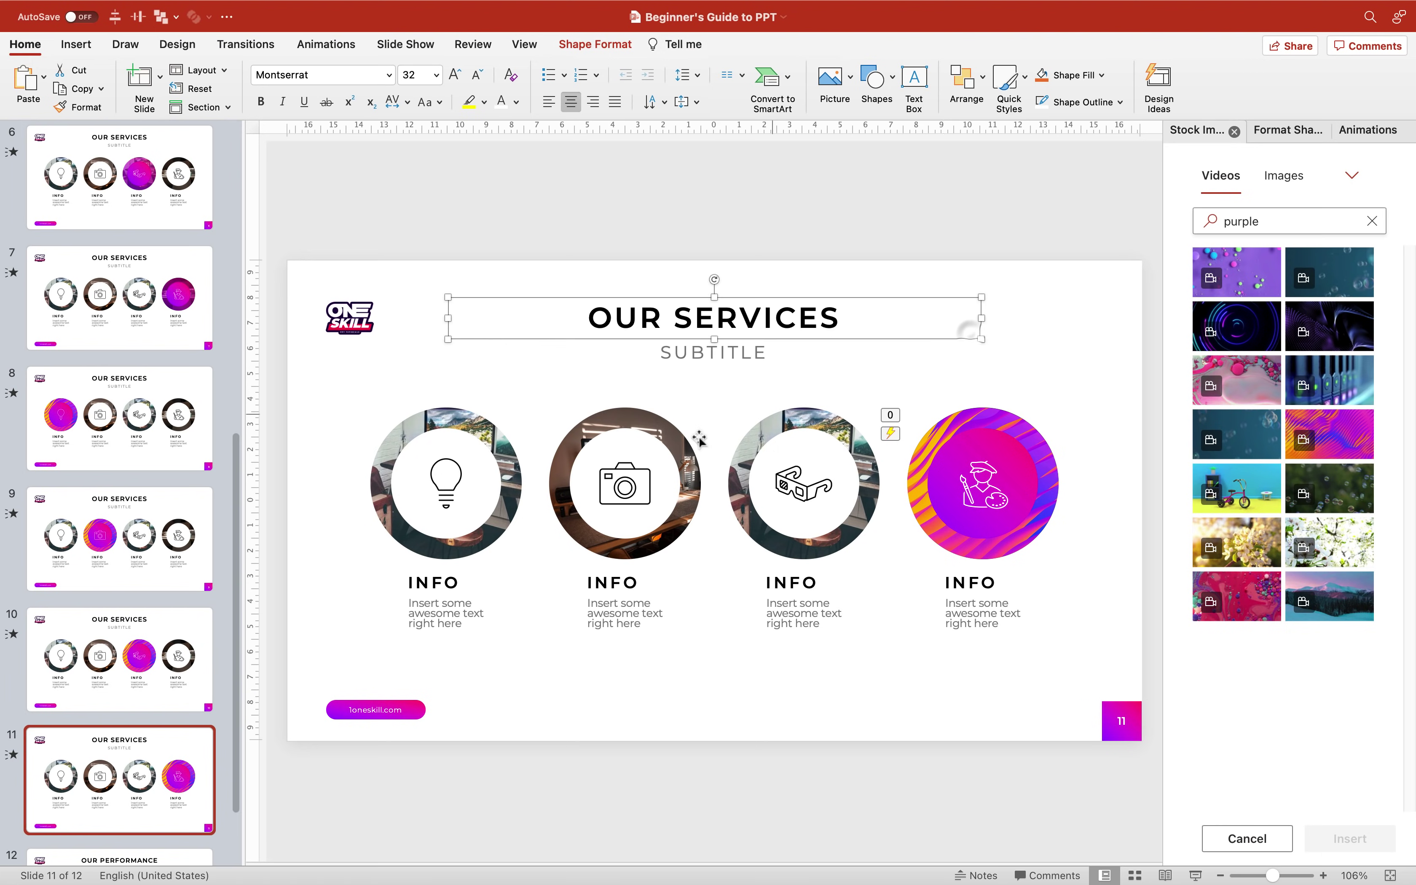
click(121, 409)
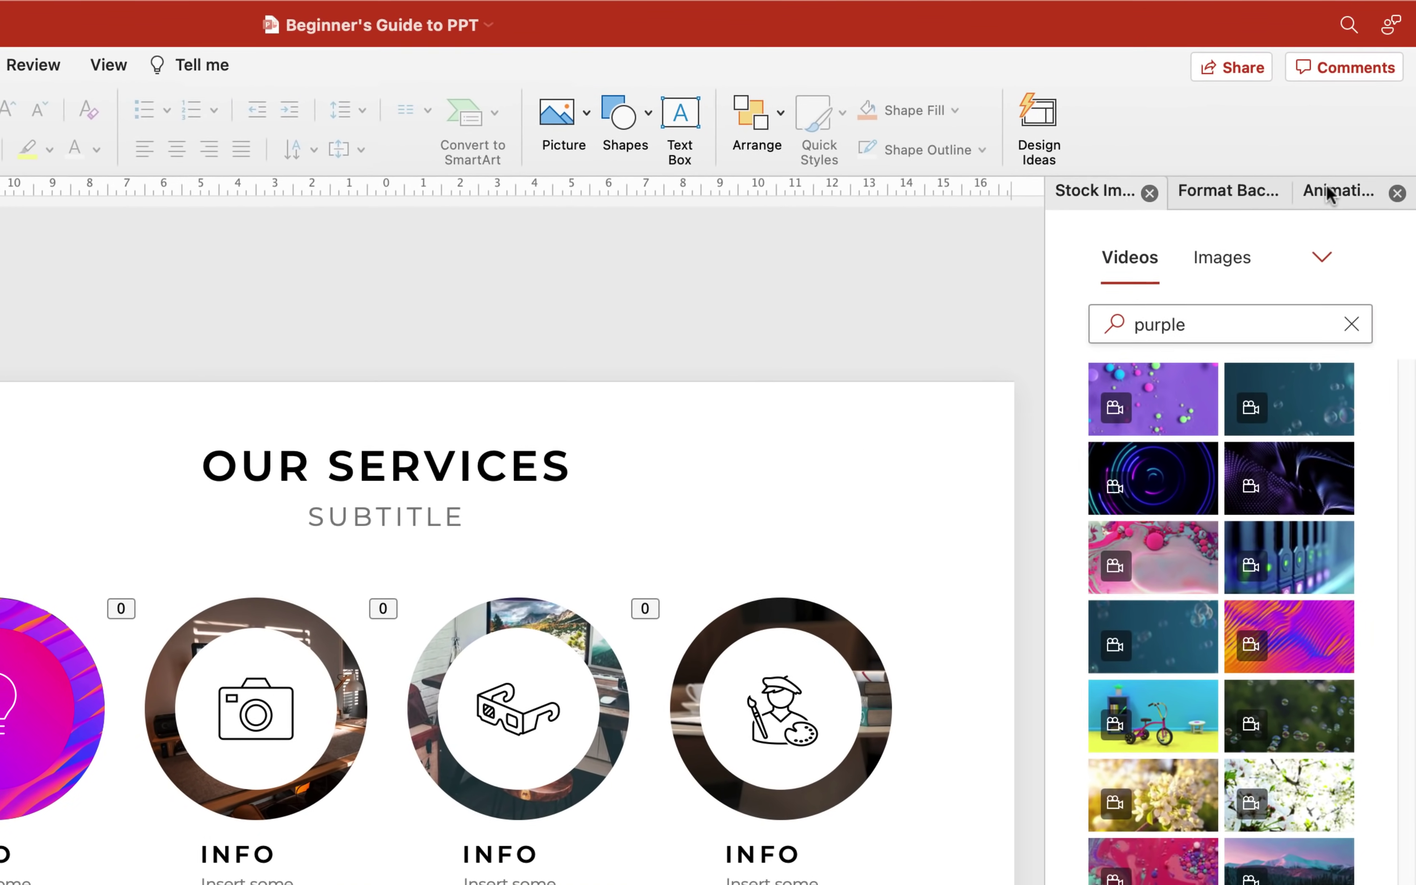
Delete the Group 13, Group 22 and Group 28 animations from slide 8
click(1360, 131)
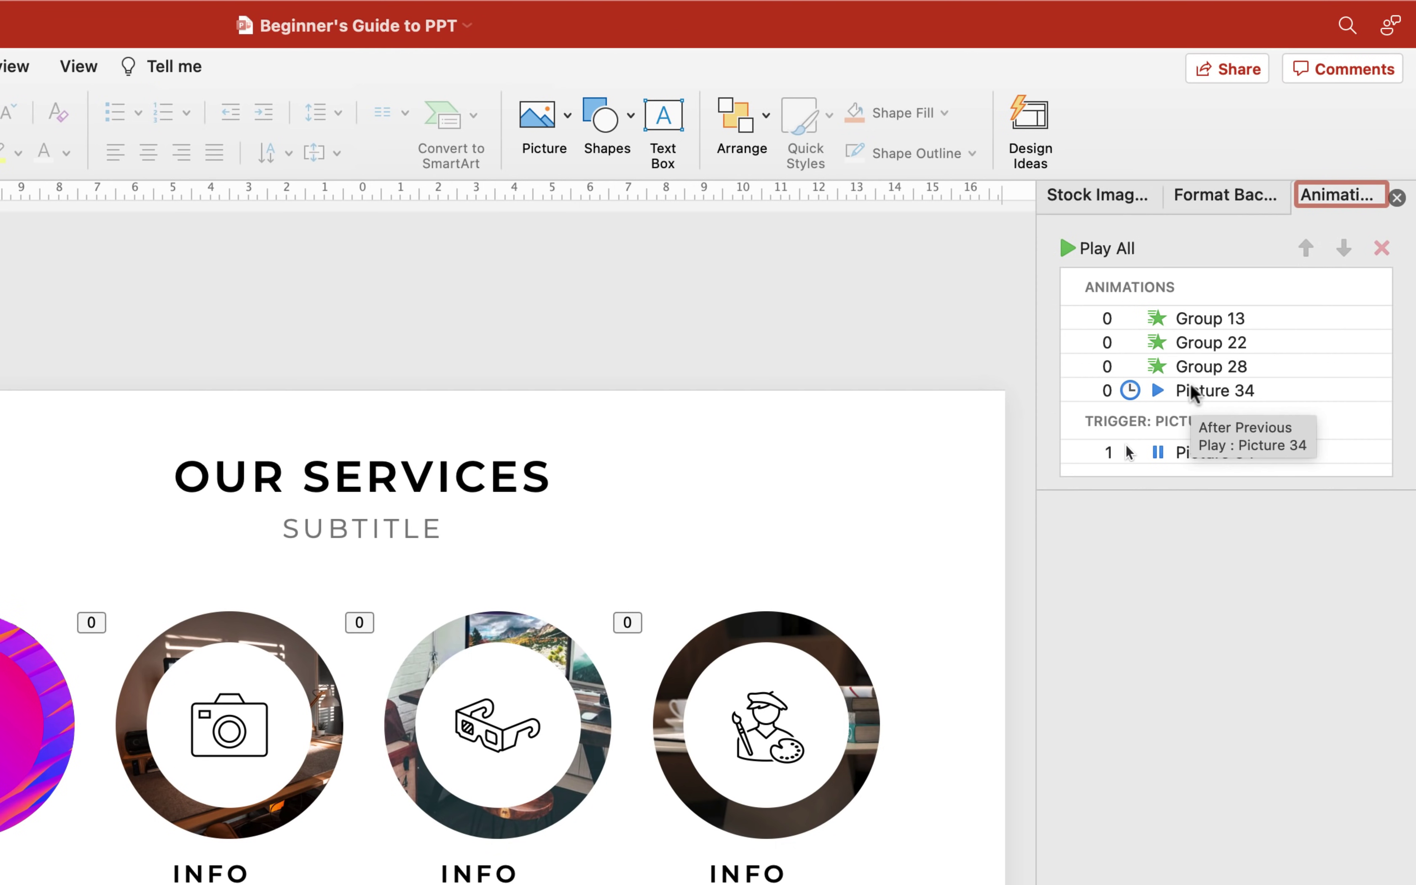
click(1207, 368)
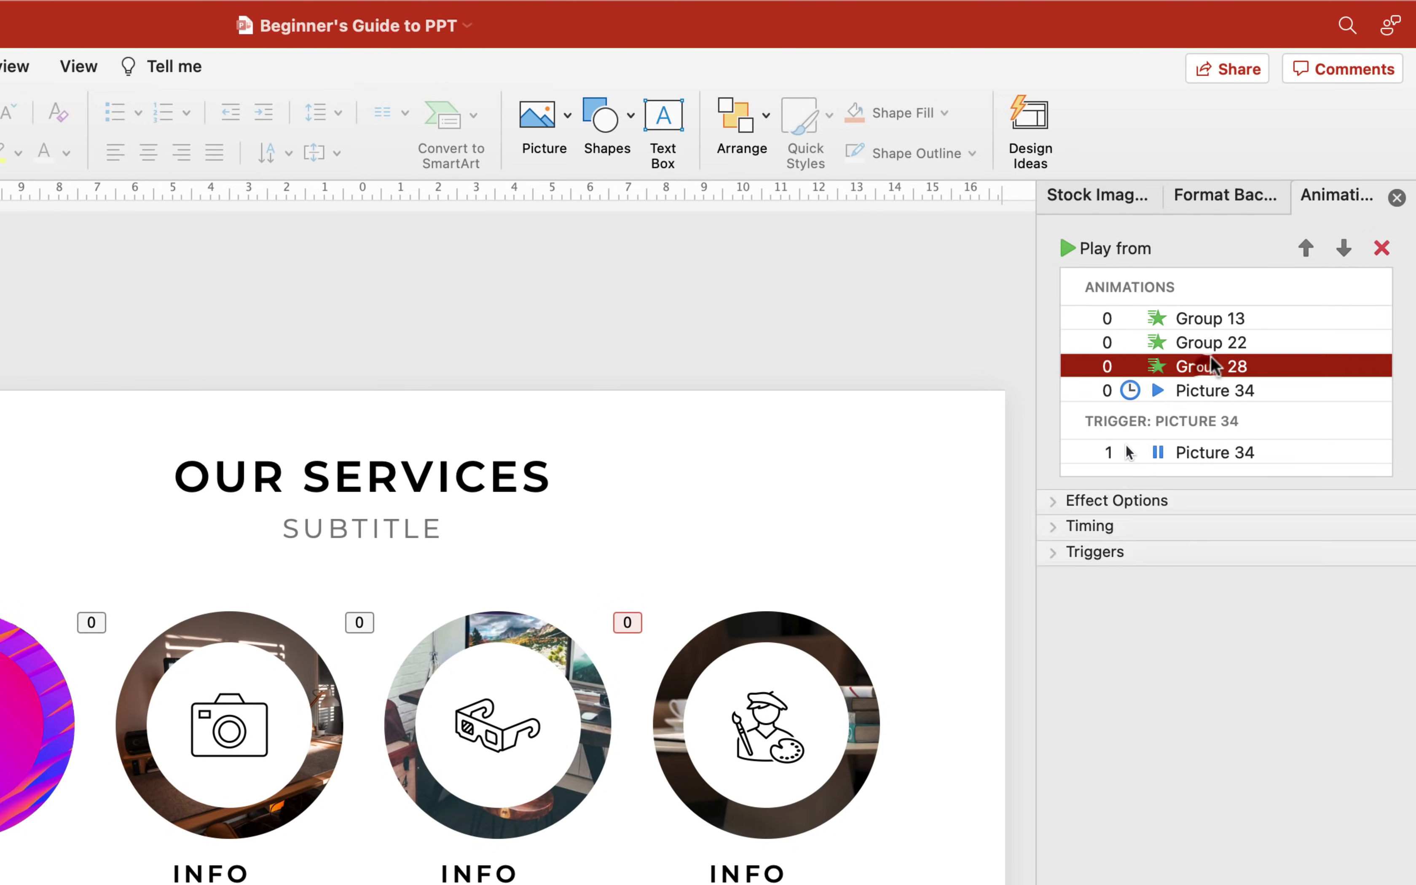
shift+click(1206, 319)
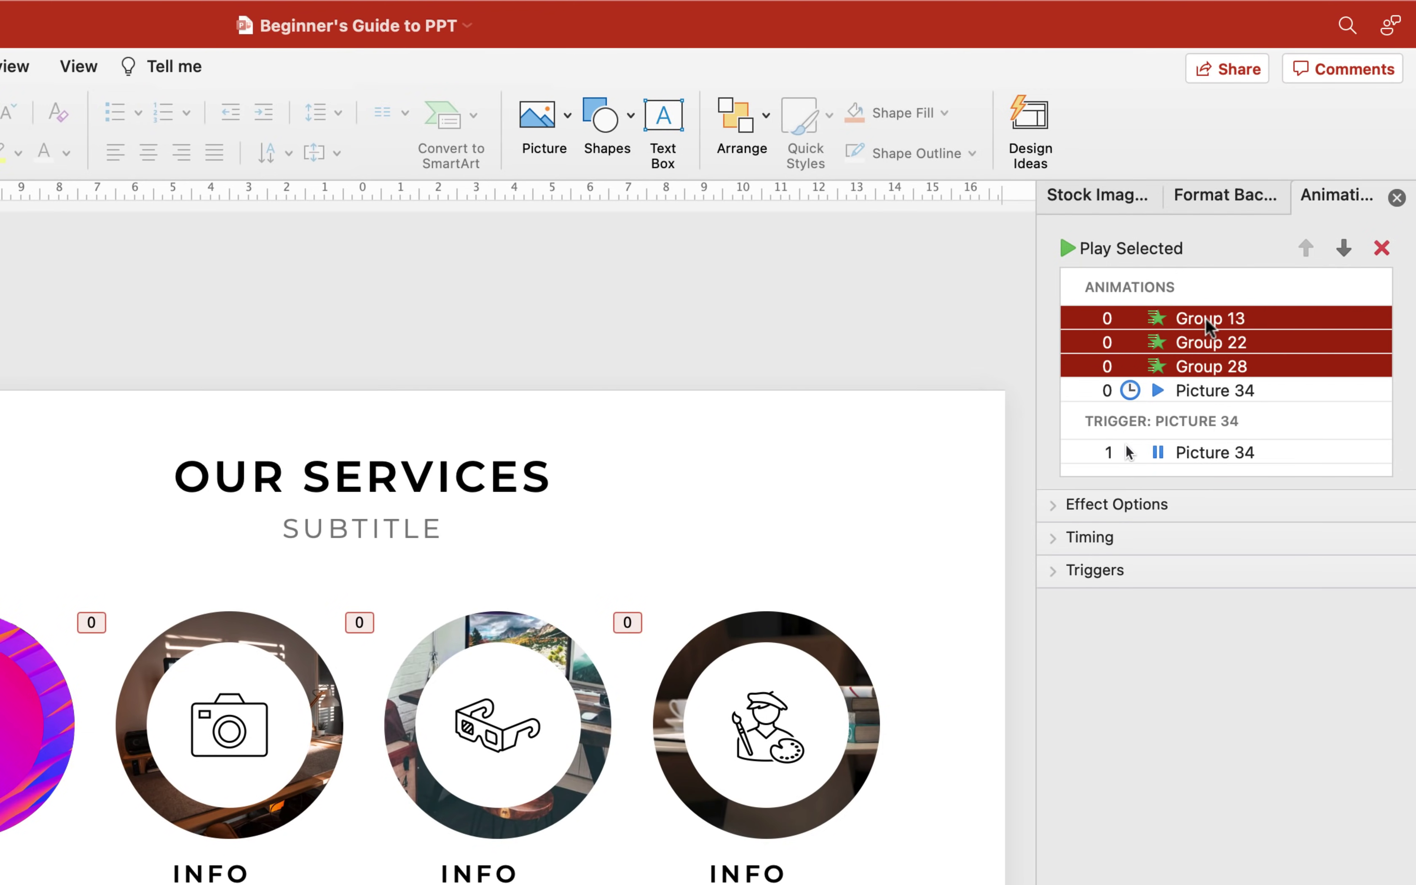
key(Delete)
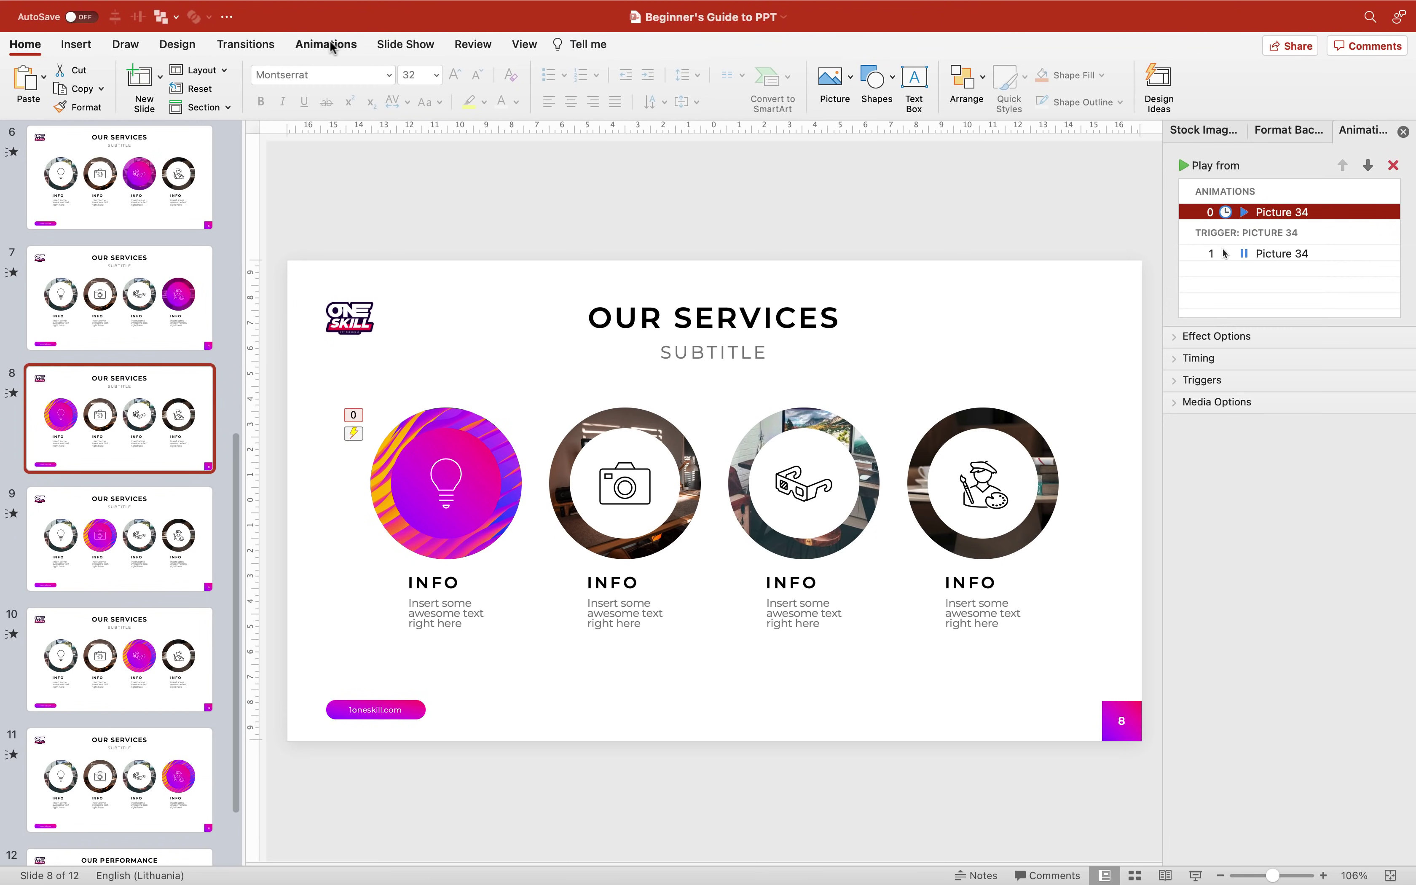
Set slide 8's video animation to start With Previous
click(325, 44)
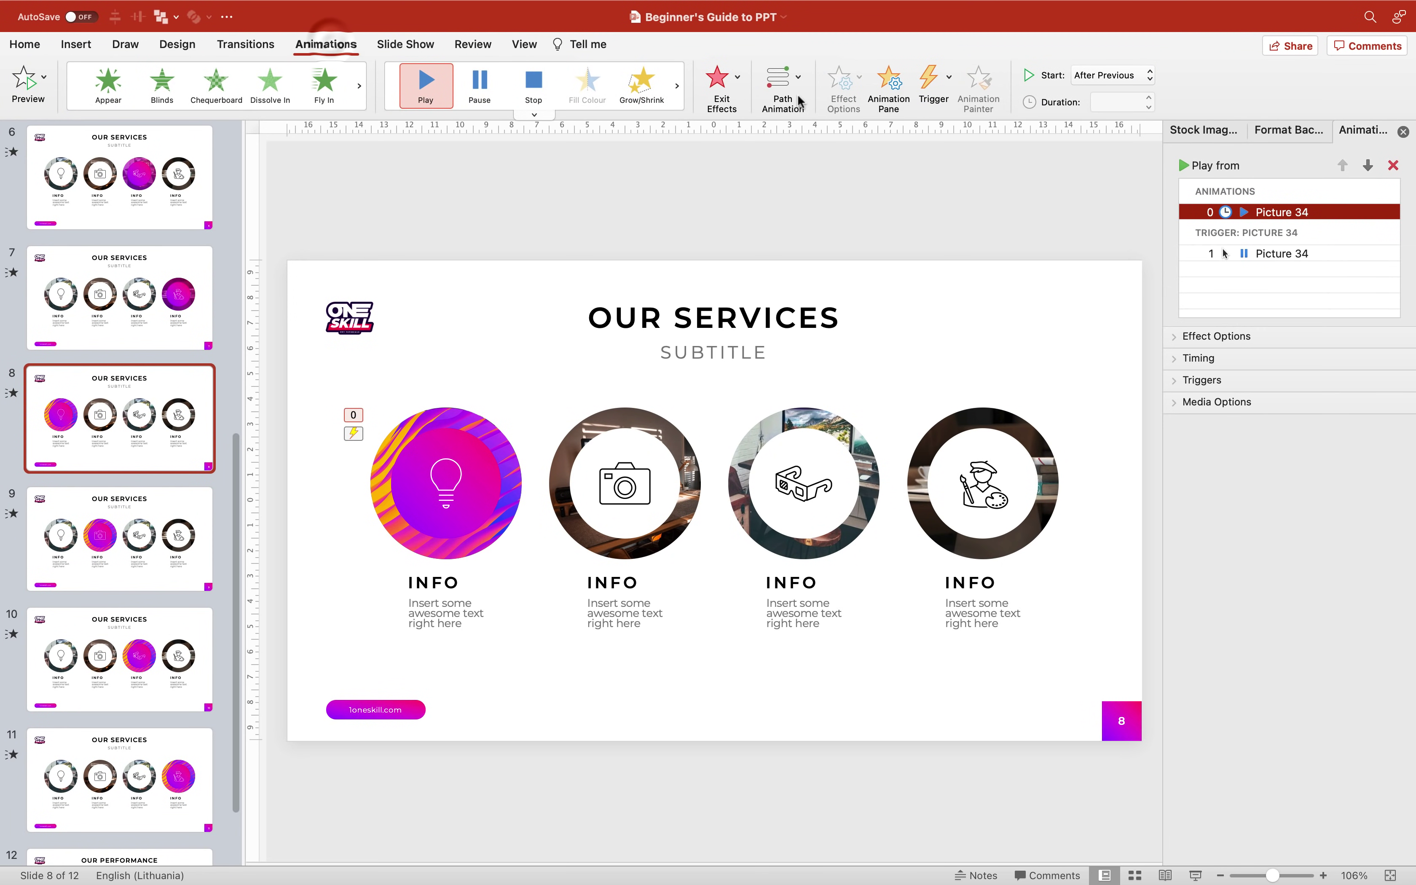
click(1109, 77)
click(1113, 97)
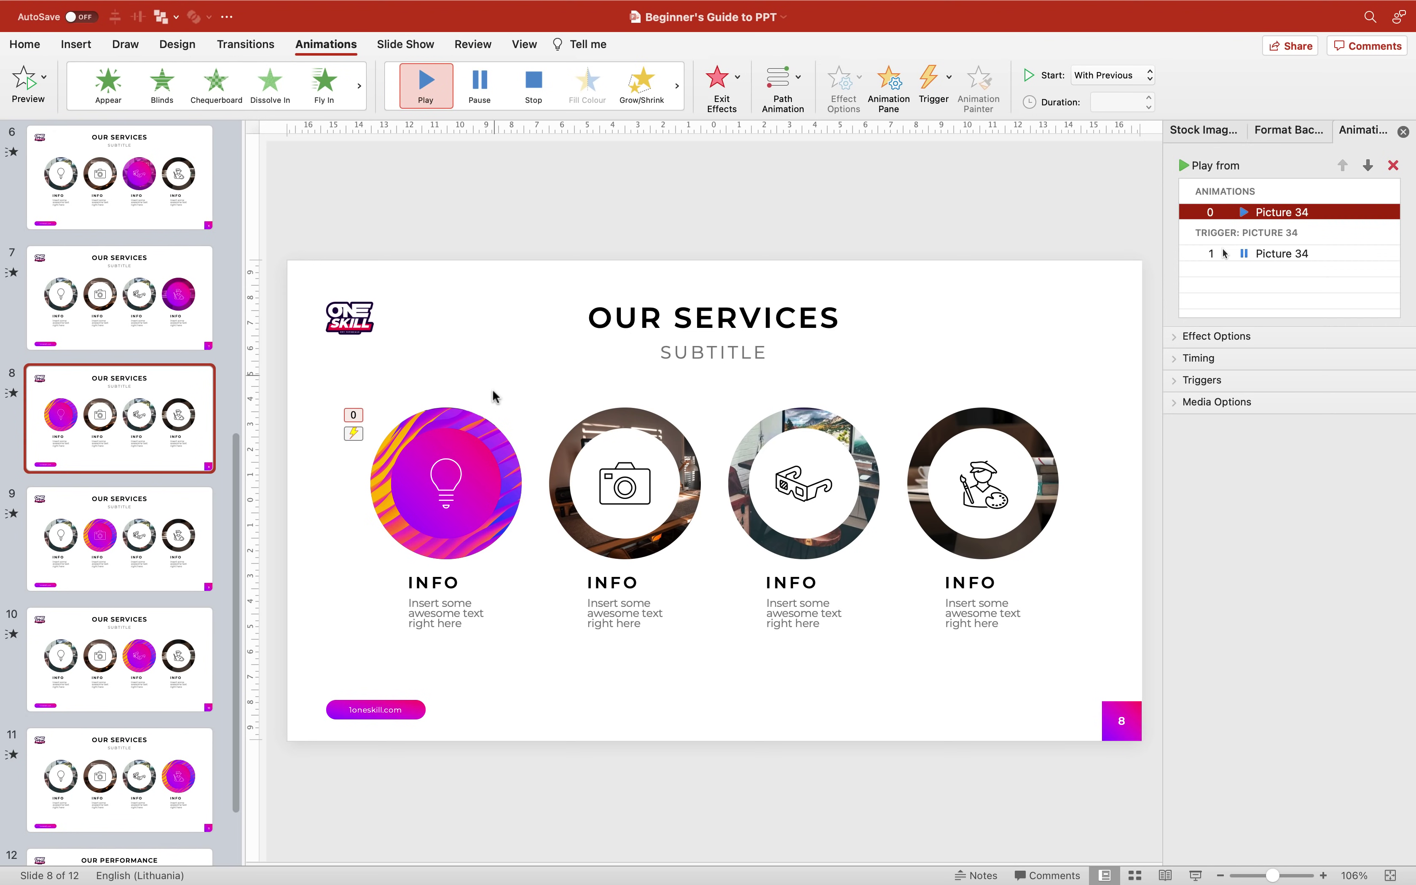
Set slide 9's Picture 28 video animation to start With Previous
mouse_move(487, 450)
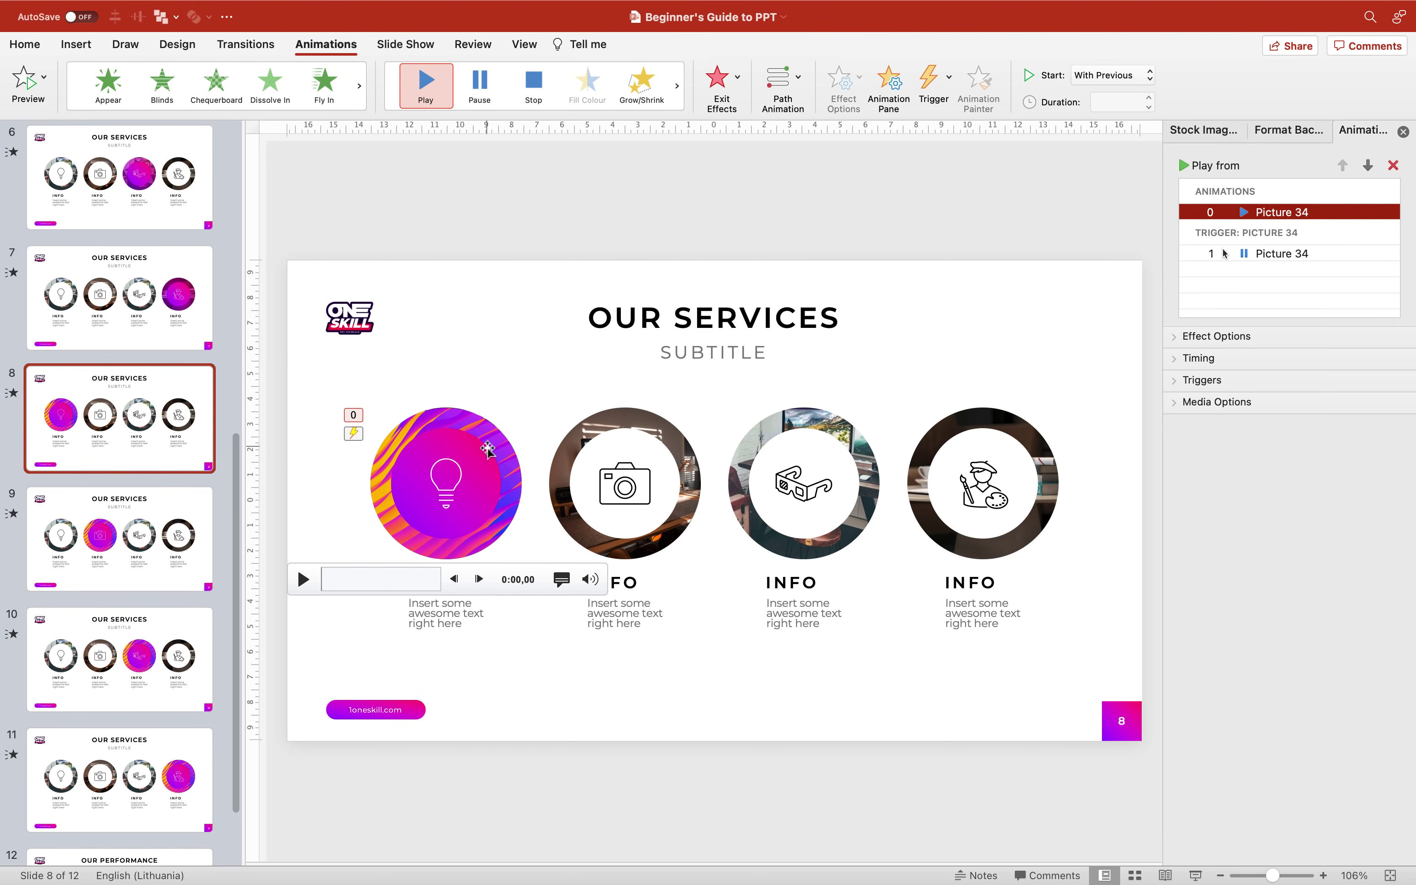
click(134, 536)
click(134, 417)
click(136, 530)
click(1266, 212)
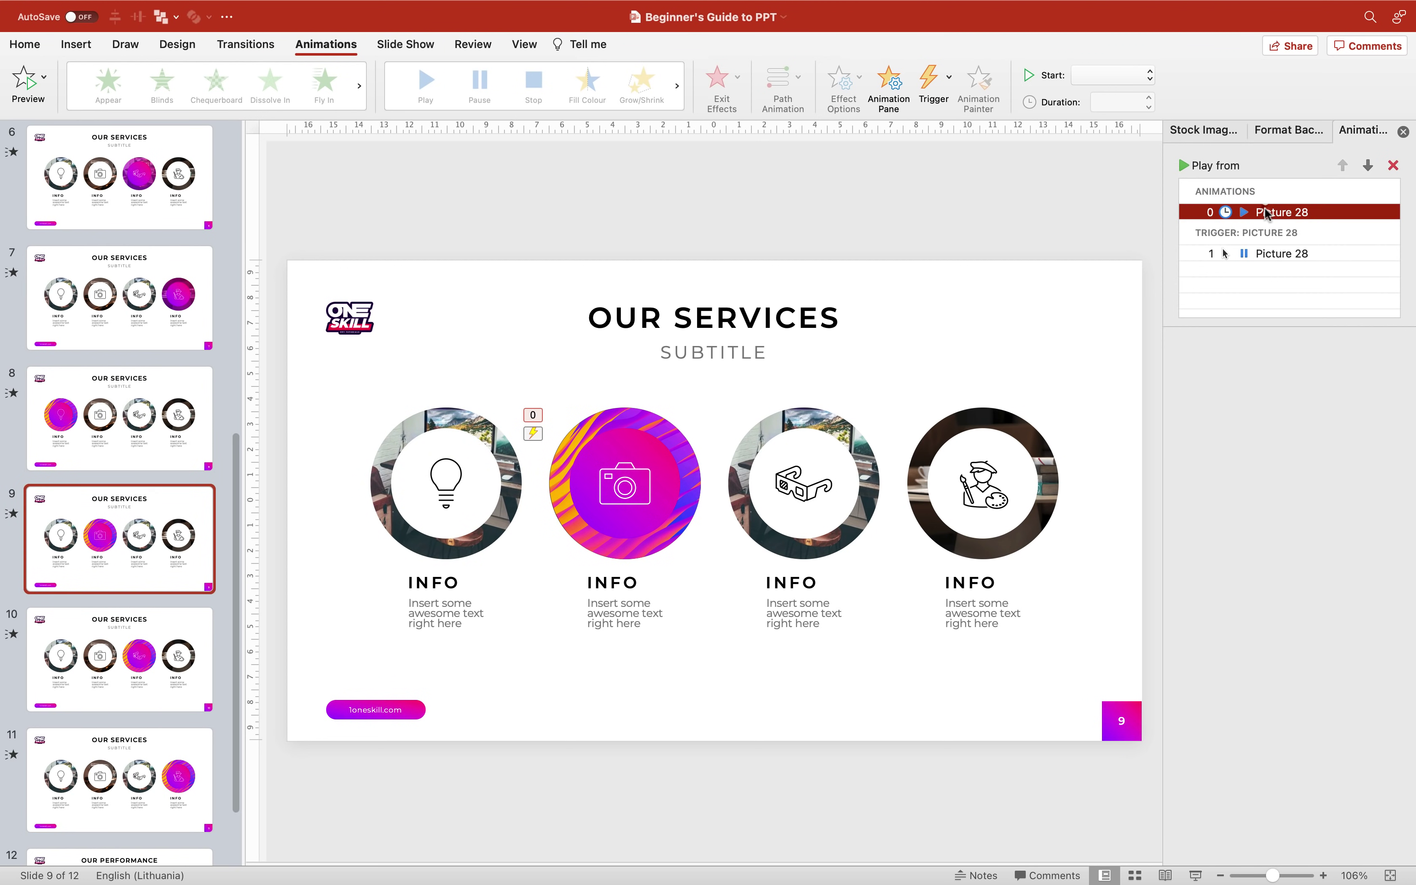
click(1112, 75)
click(1100, 54)
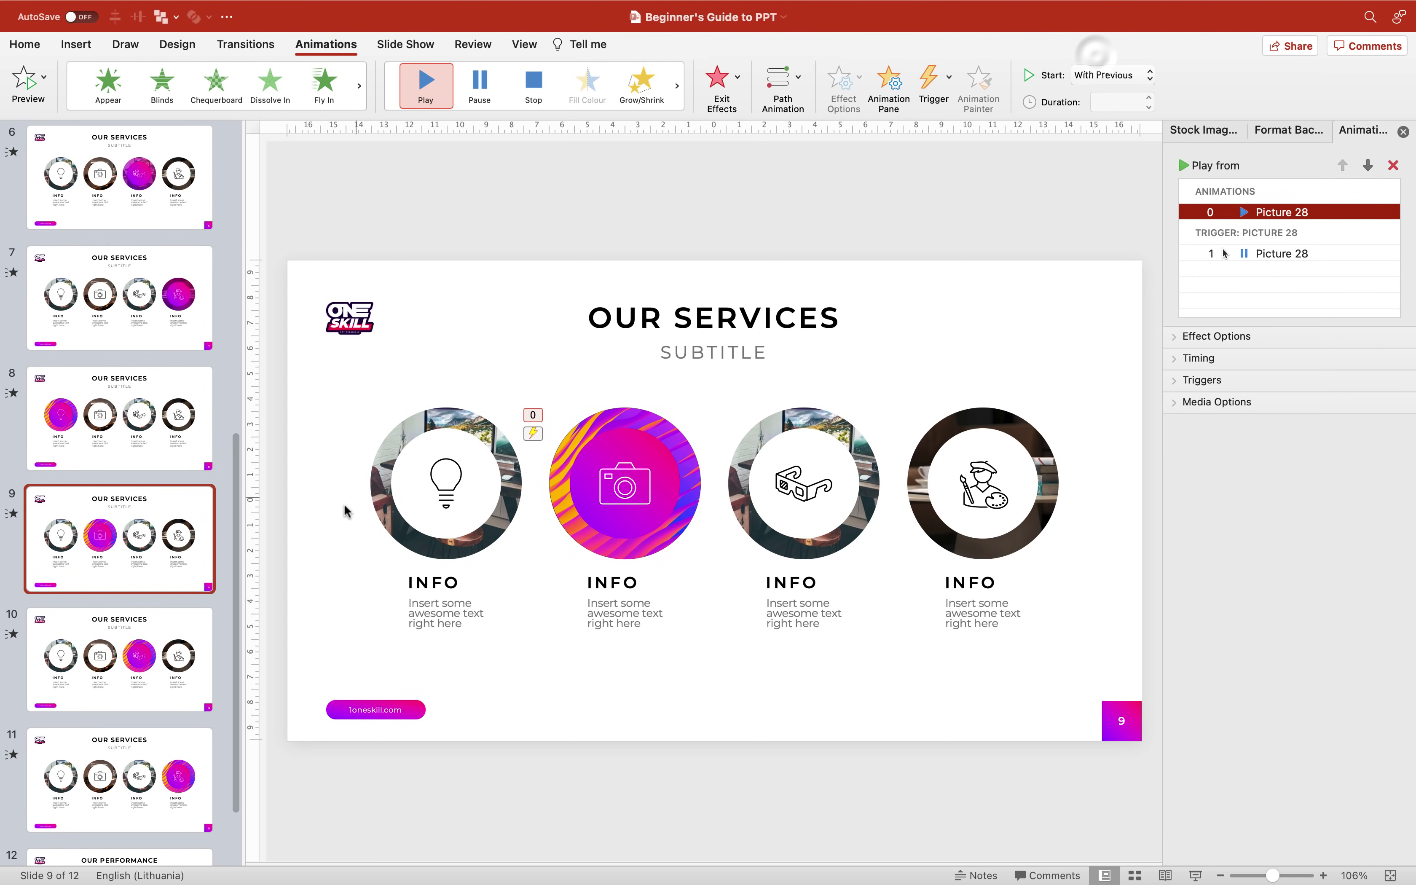
Make the Picture 28 videos on slides 10 and 11 start With Previous too
key(Page_Down)
click(1264, 209)
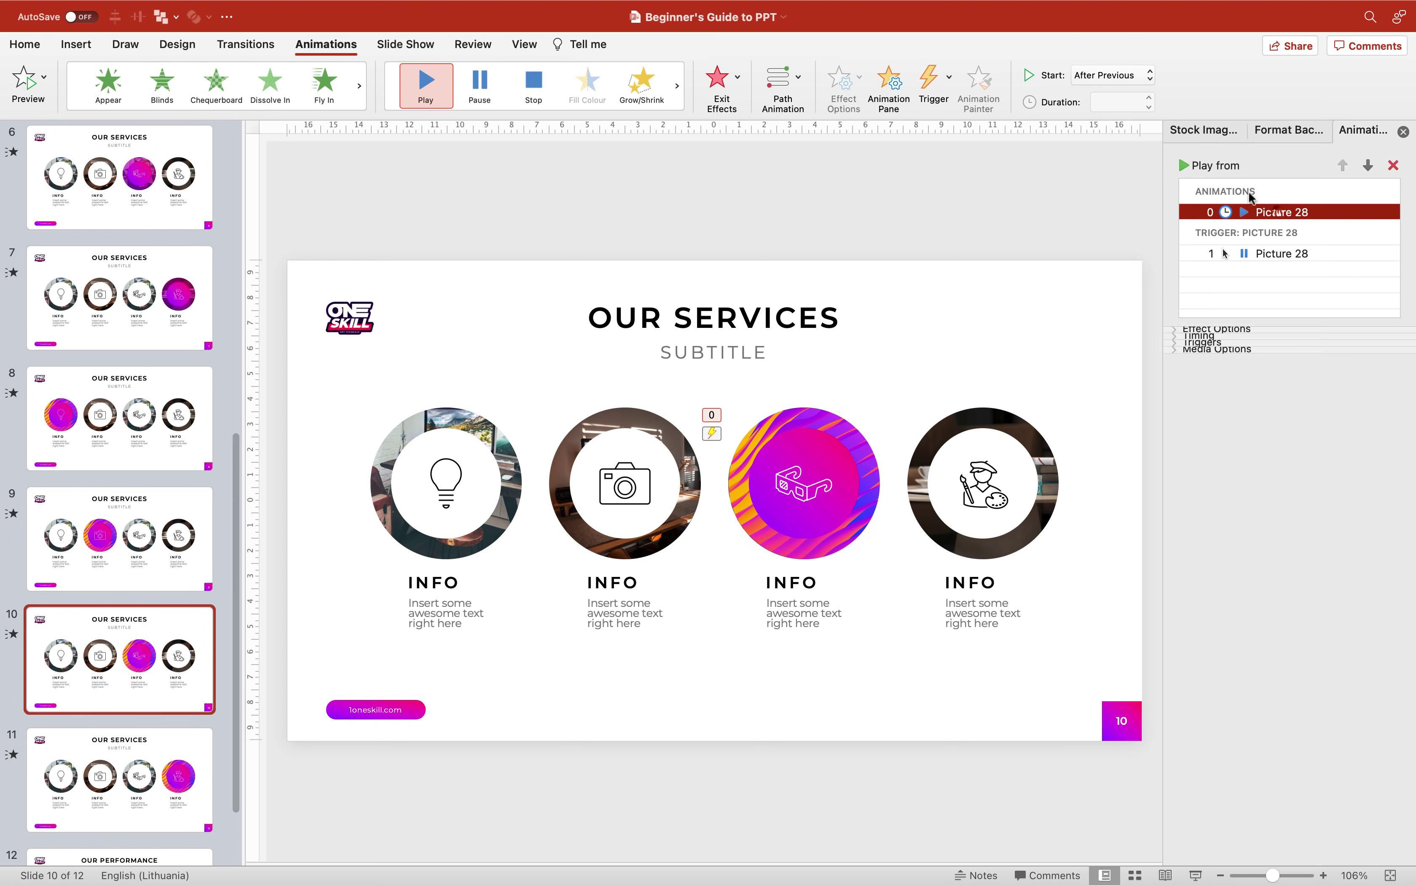
click(1112, 75)
click(1100, 54)
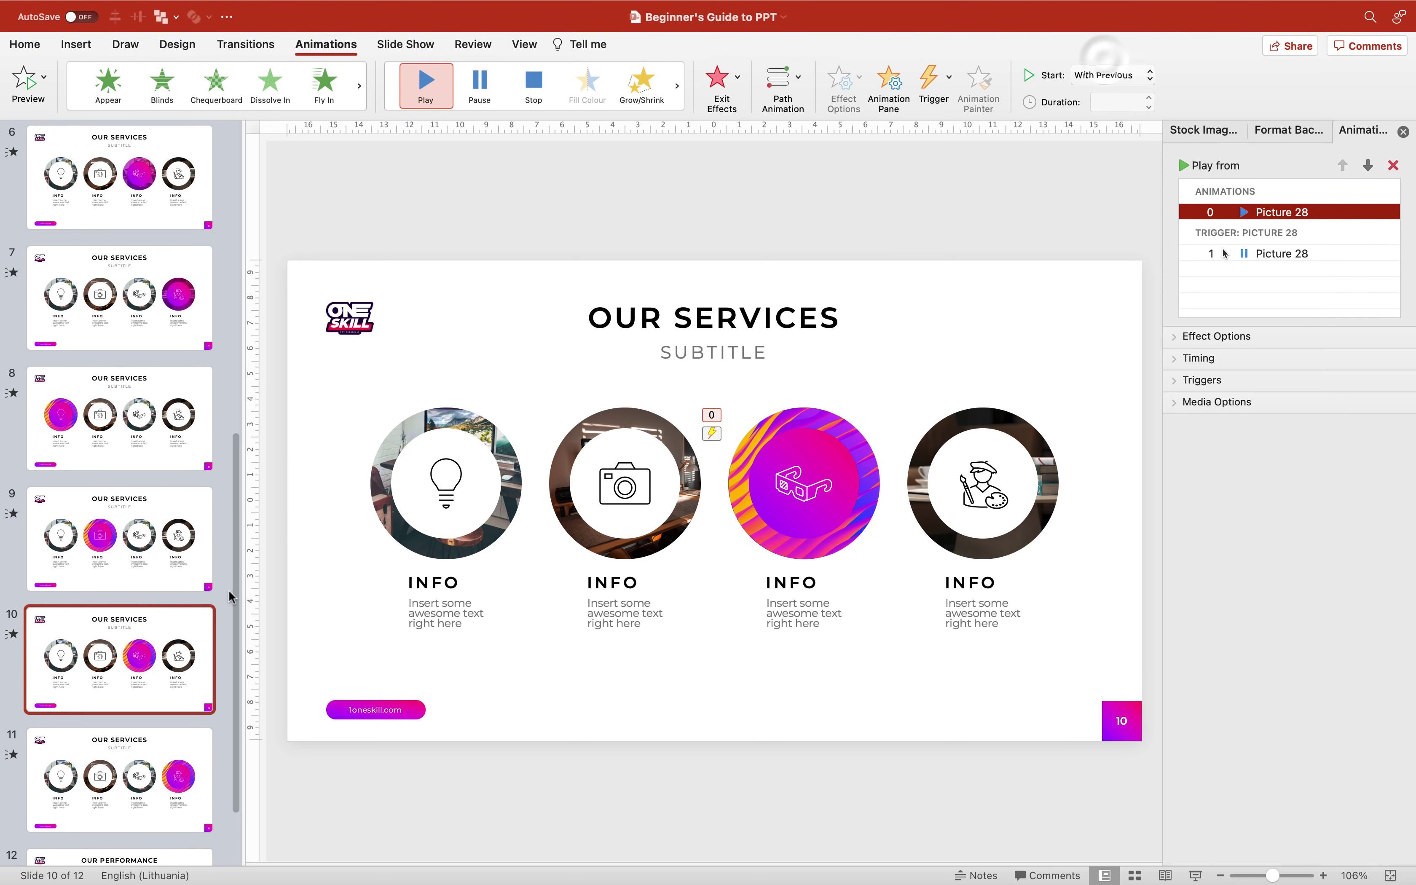
key(Page_Down)
click(1223, 212)
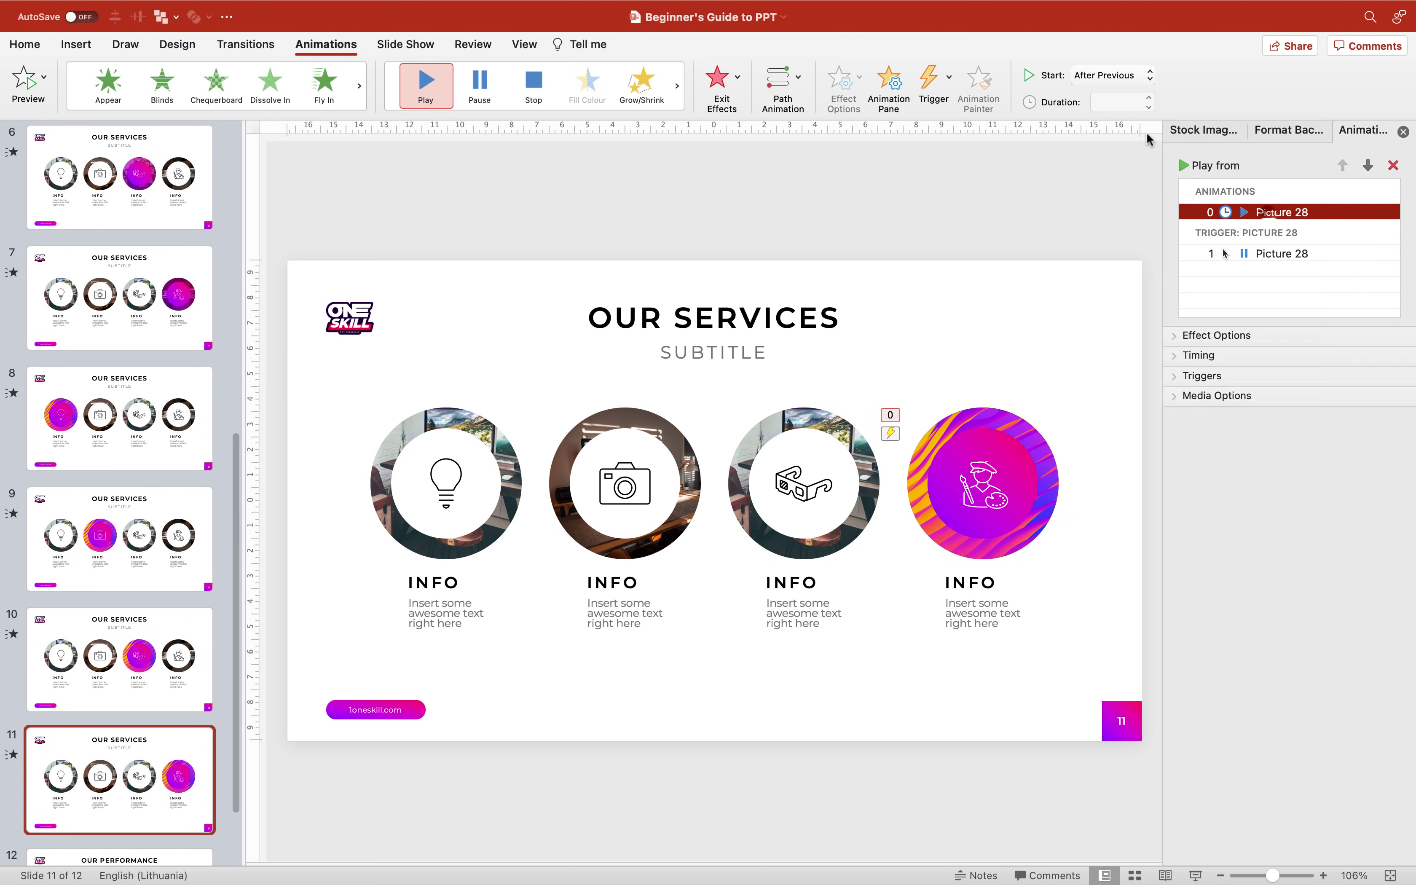
click(1112, 75)
click(1102, 58)
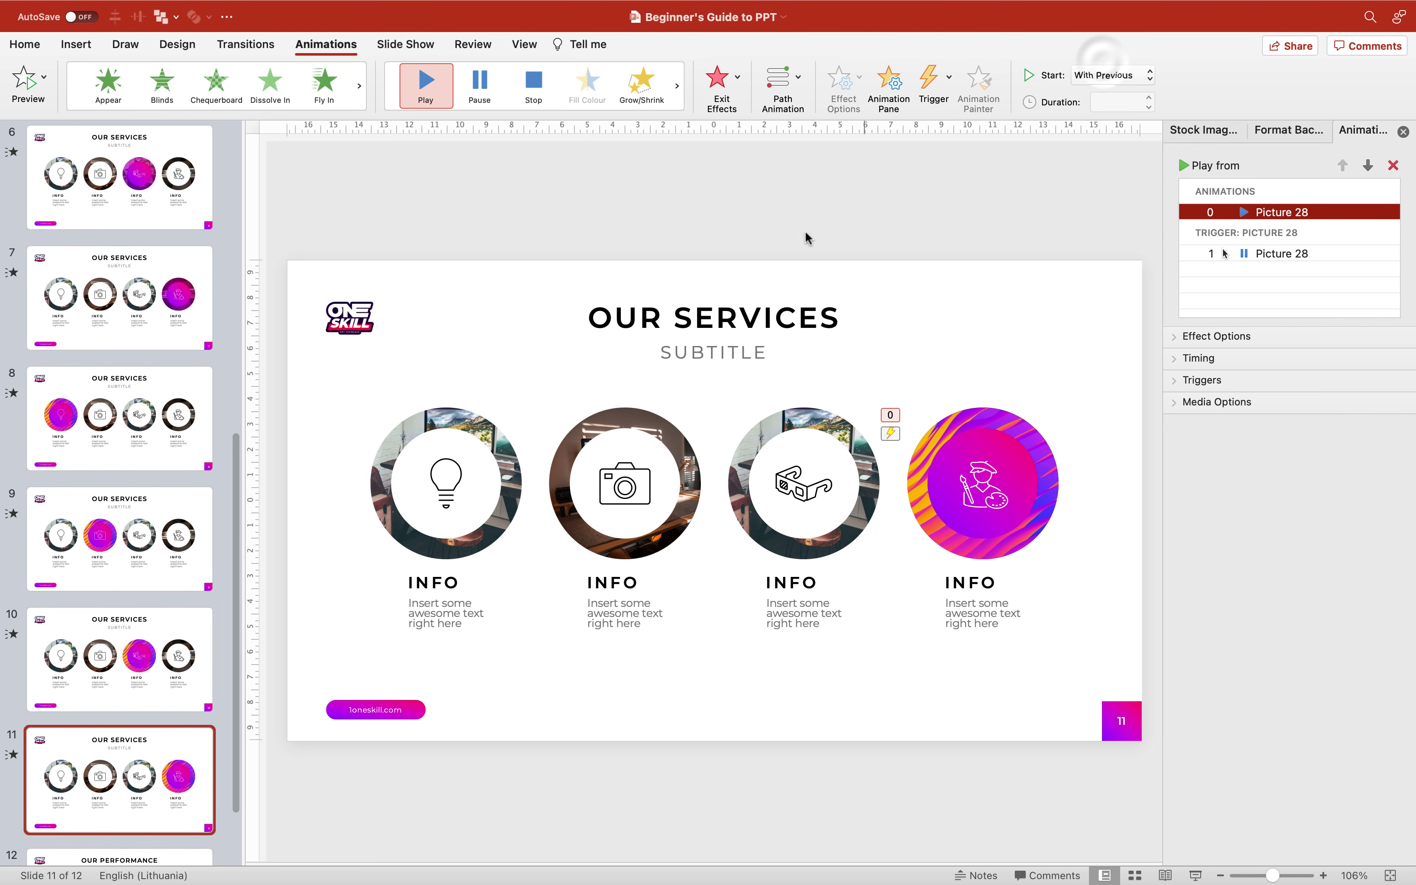
click(137, 421)
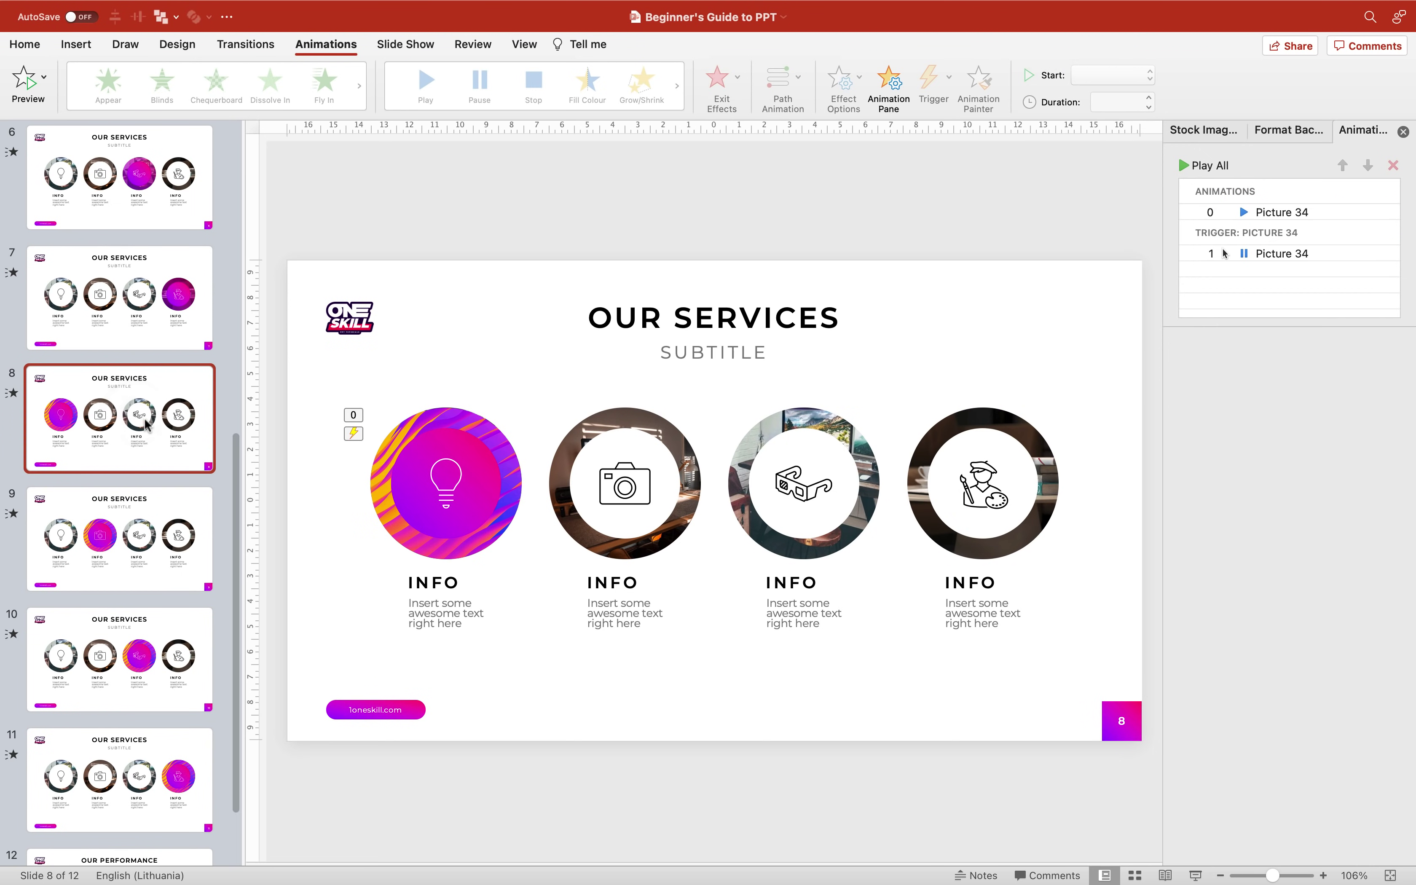
Present slides 8 through 12 (OUR PERFORMANCE) to check the wave videos play automatically
click(1196, 875)
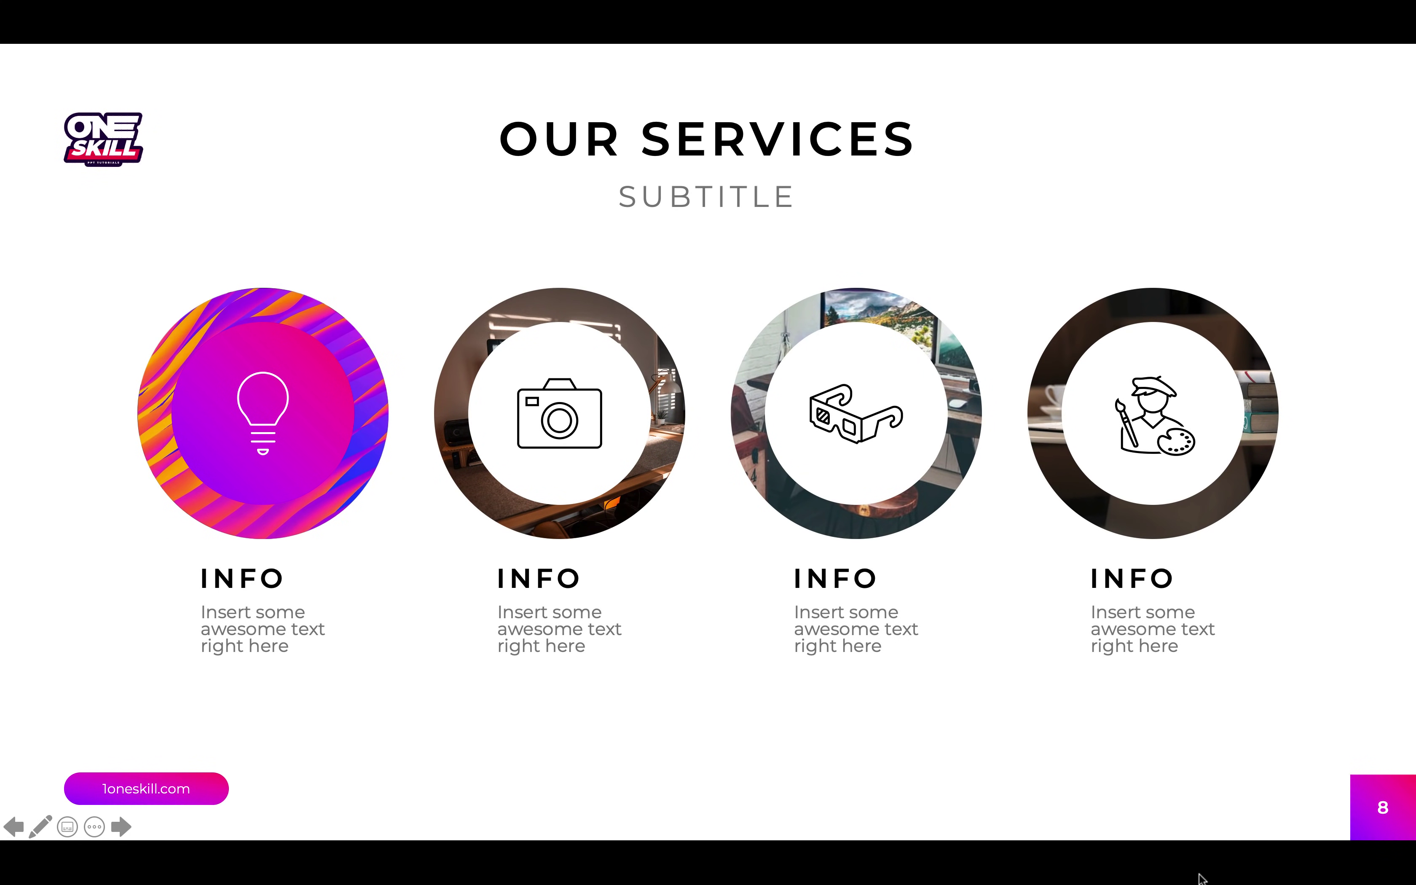
mouse_move(341, 438)
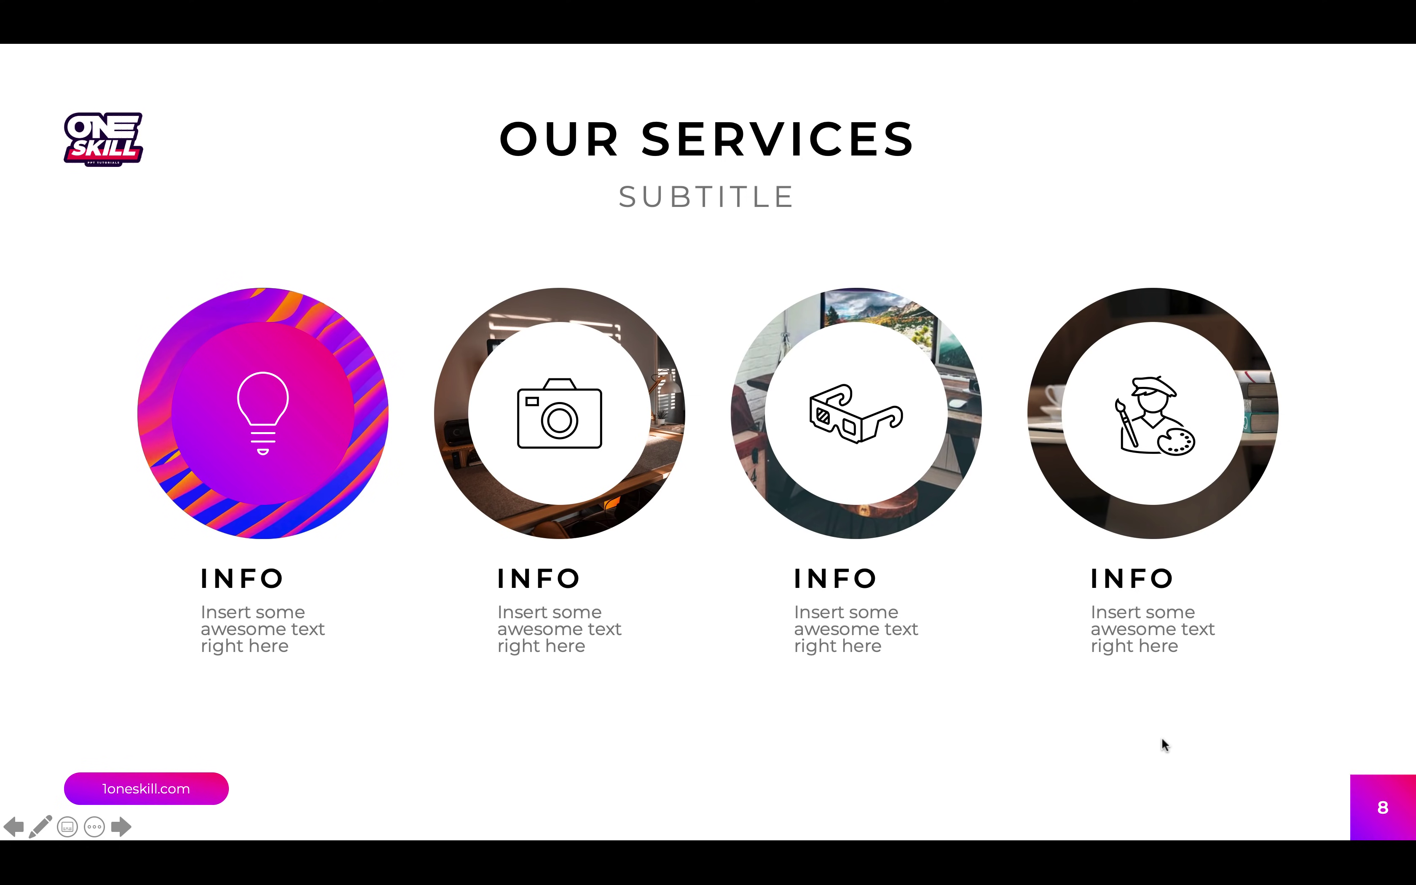
key(Right)
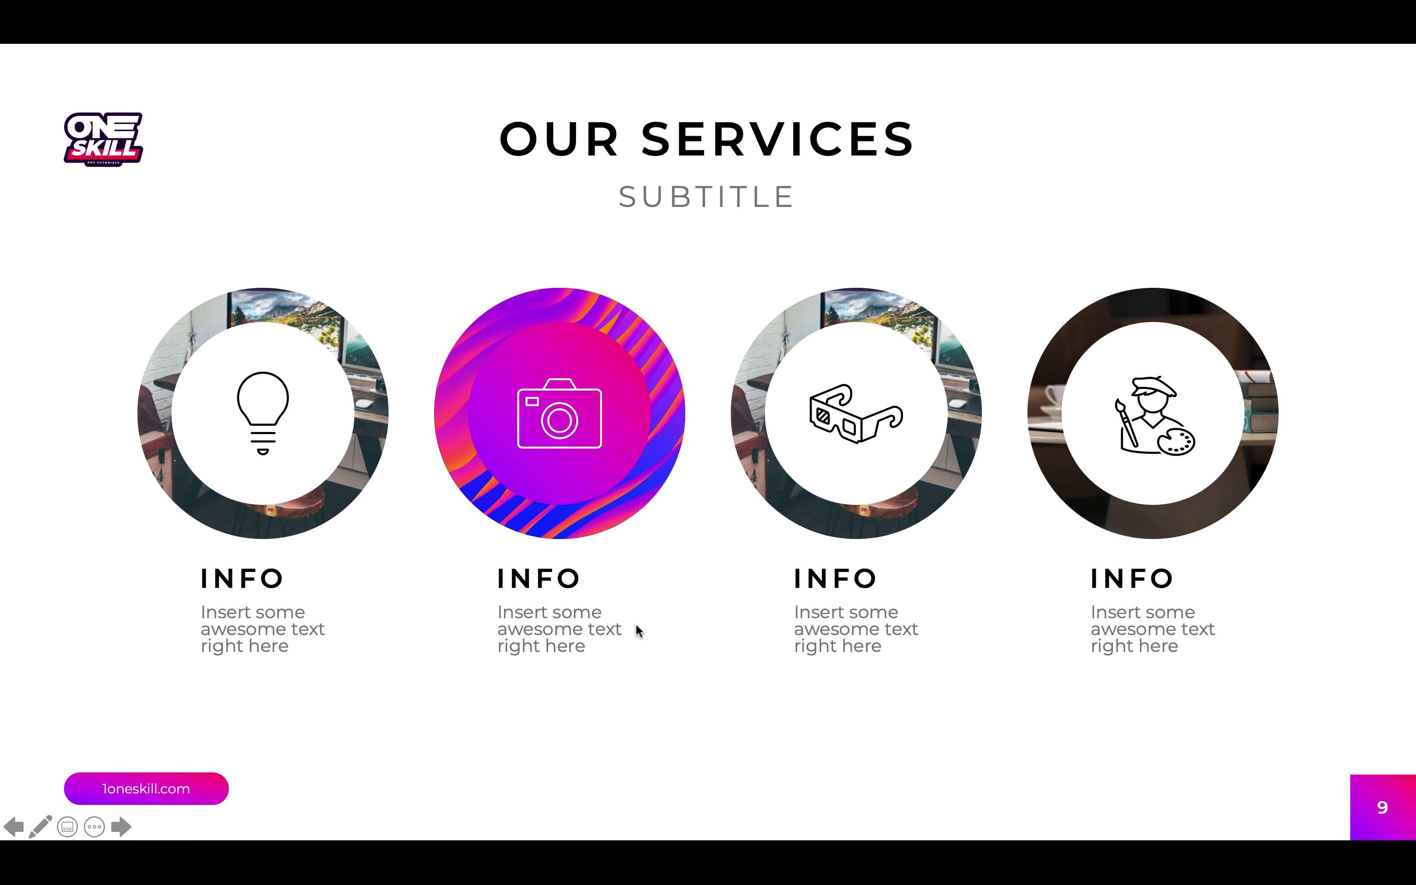
click(1075, 745)
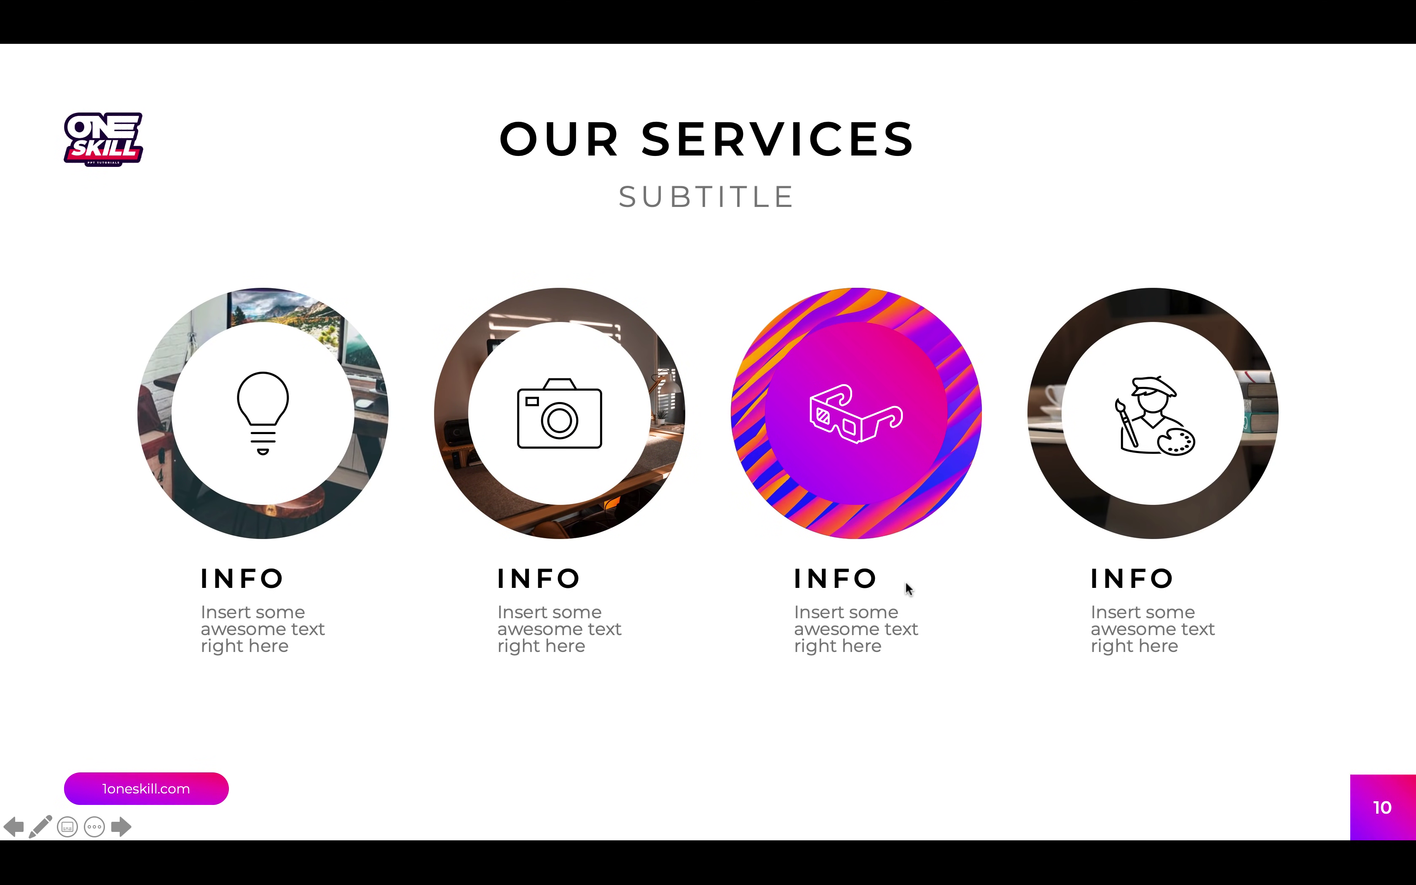
click(1125, 774)
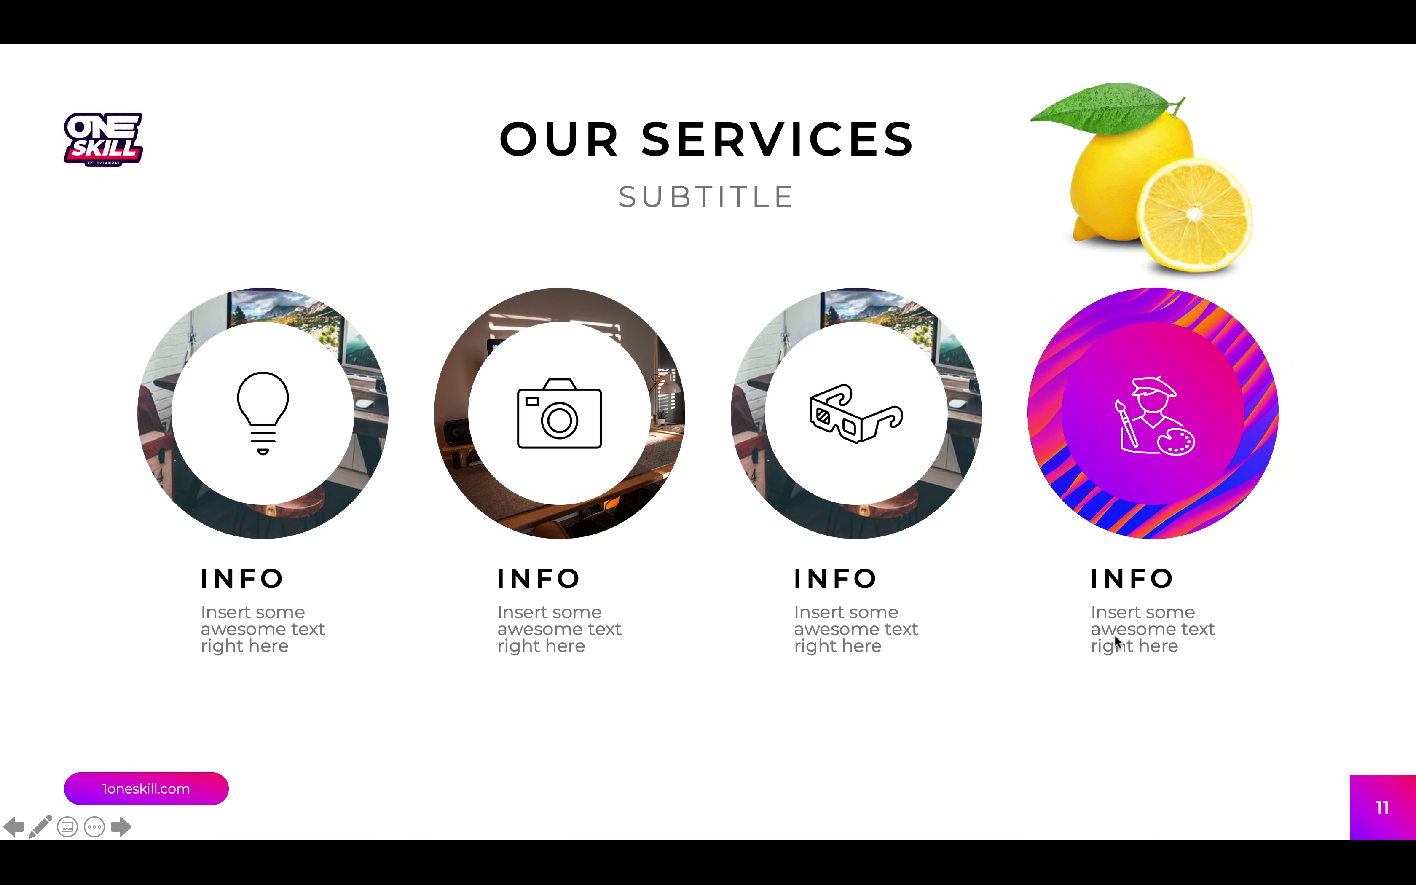
mouse_move(1155, 416)
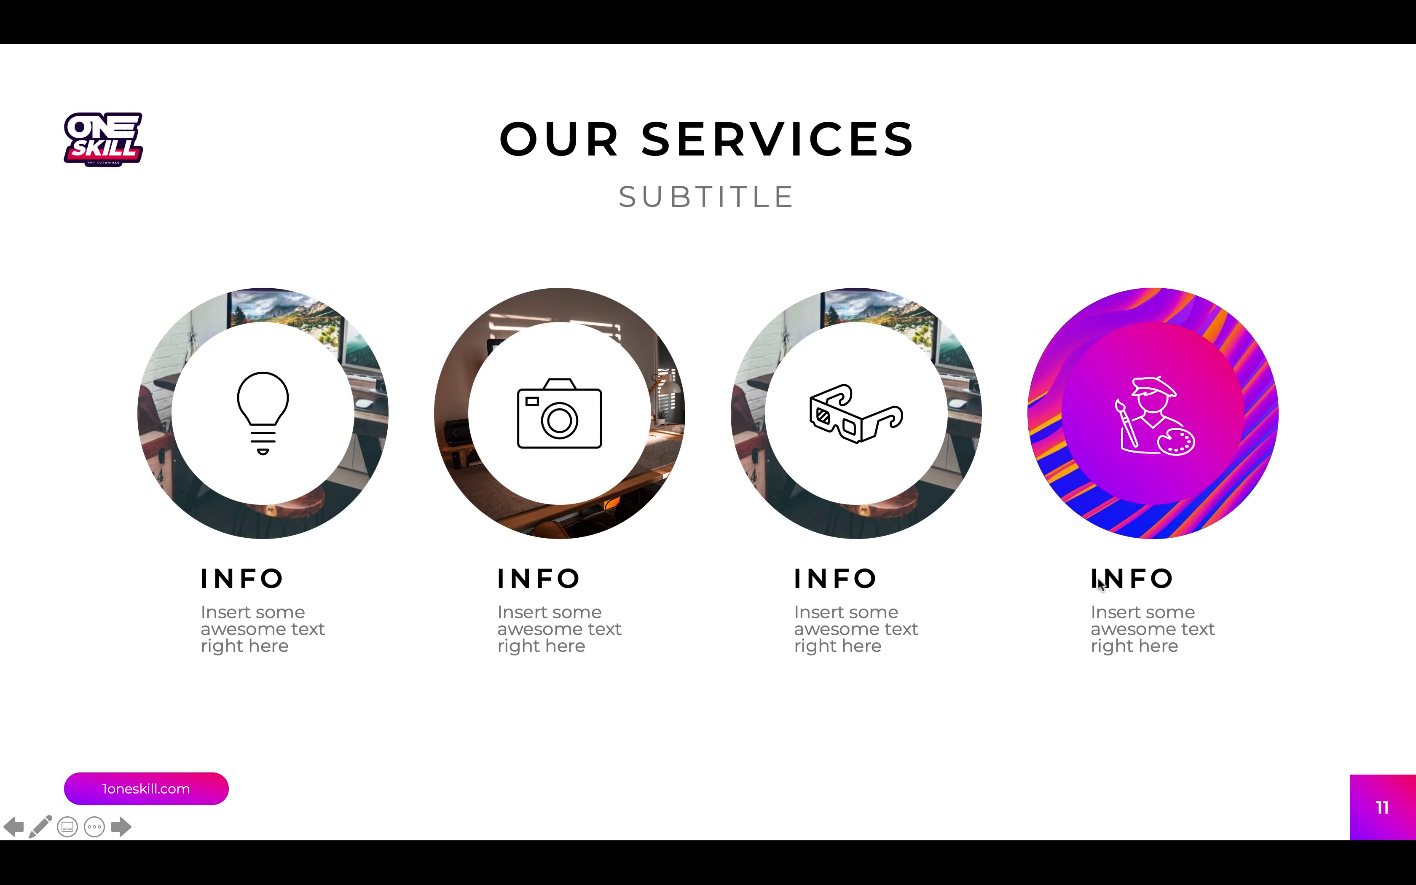
click(1036, 660)
Add an upward Lines motion path to slide 8's lightbulb icon
key(Escape)
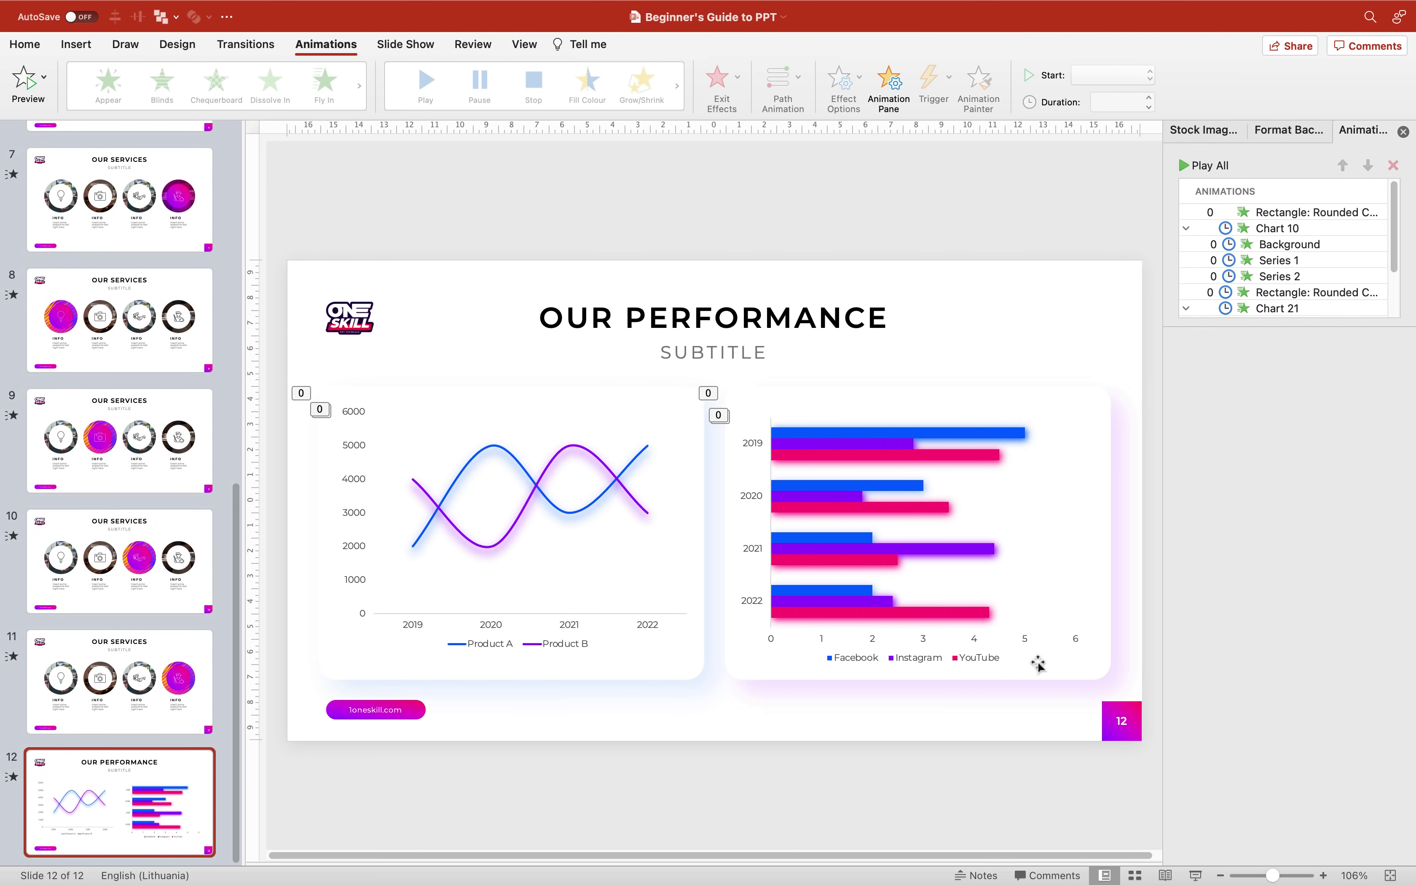
click(126, 319)
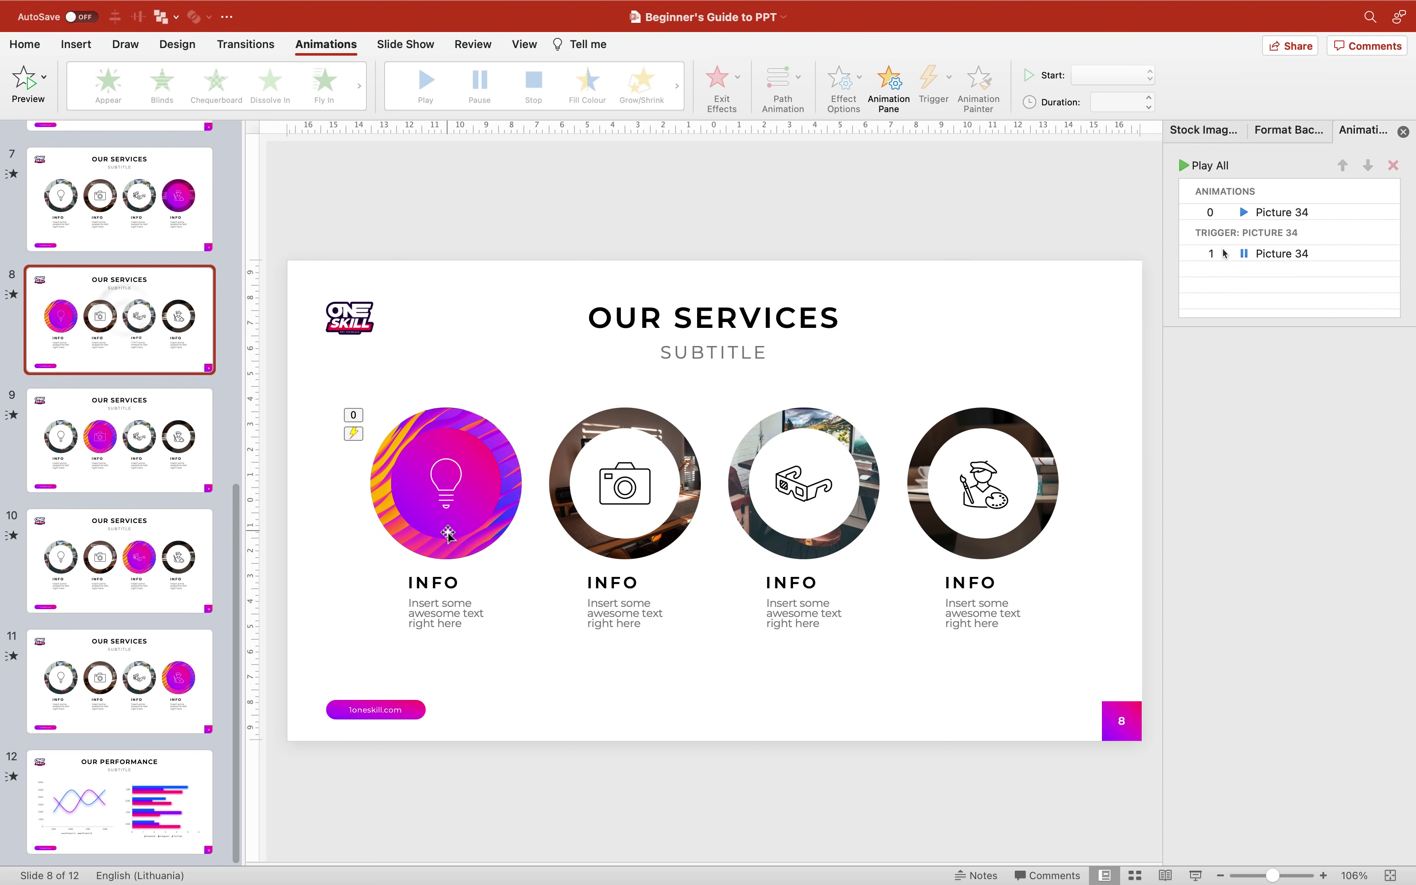
click(447, 495)
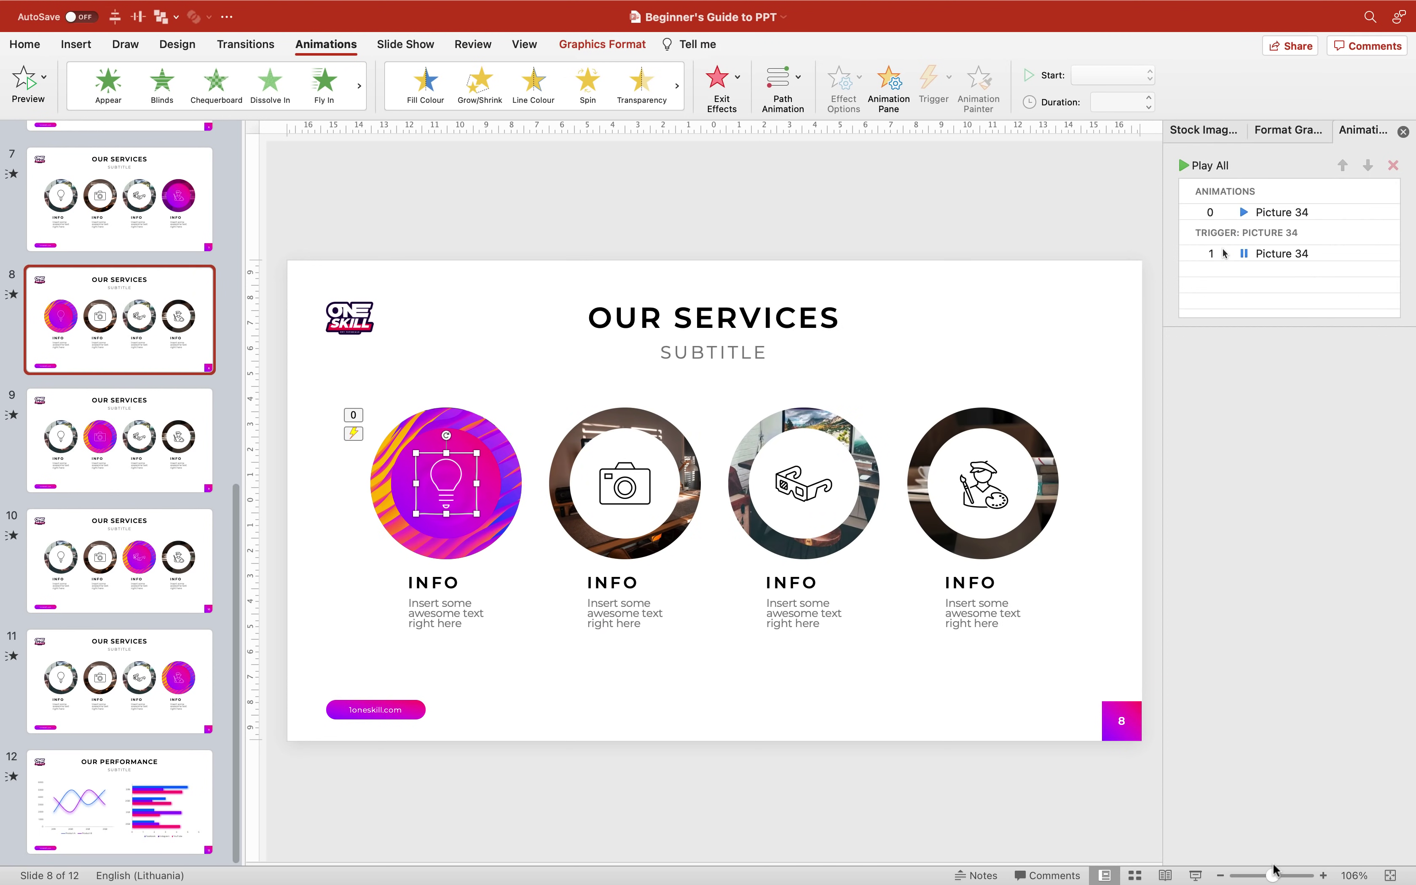
drag(1273, 872, 1304, 874)
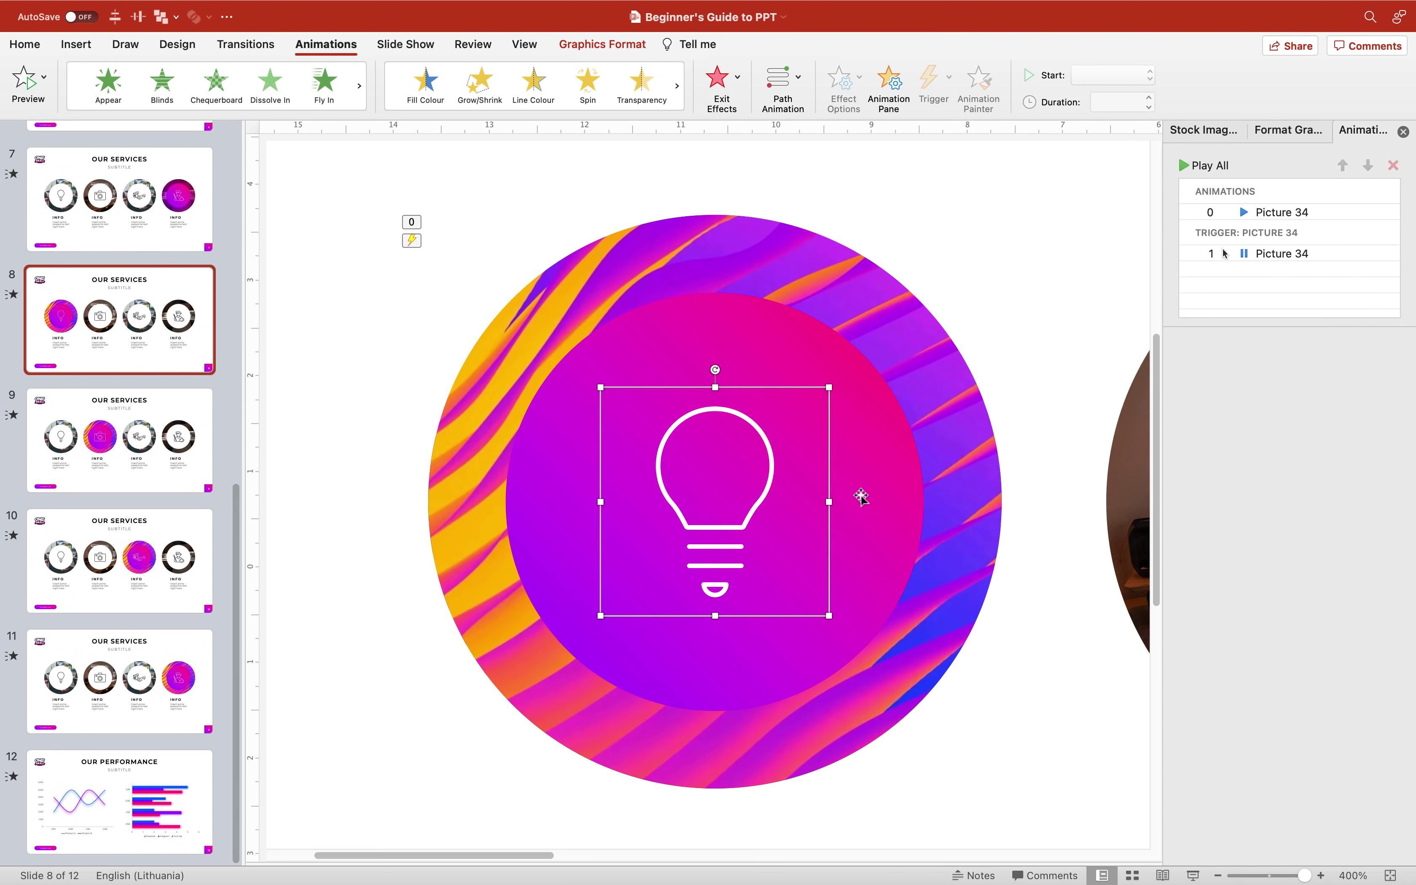
click(793, 85)
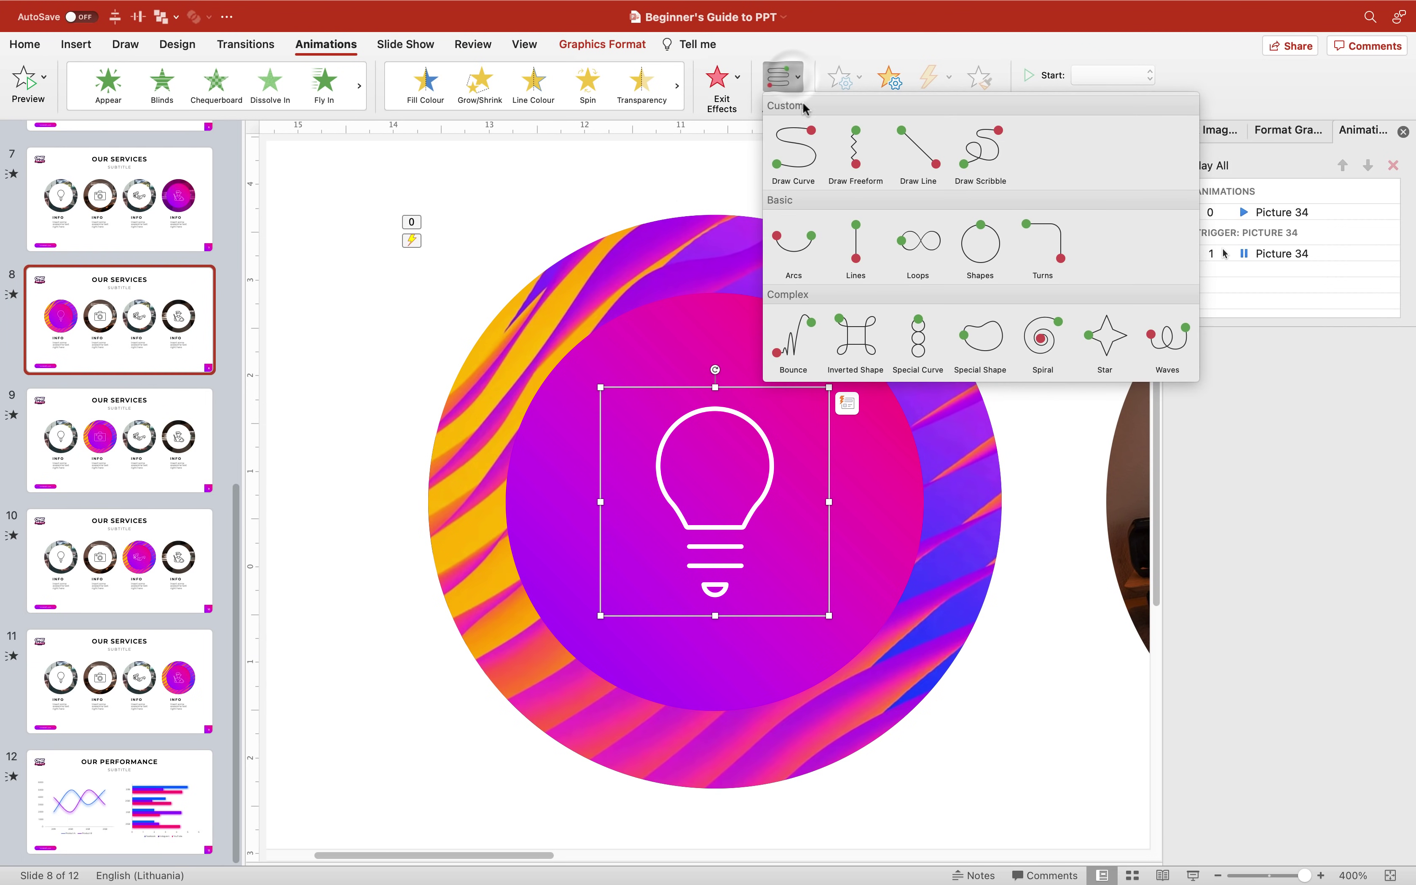
click(856, 245)
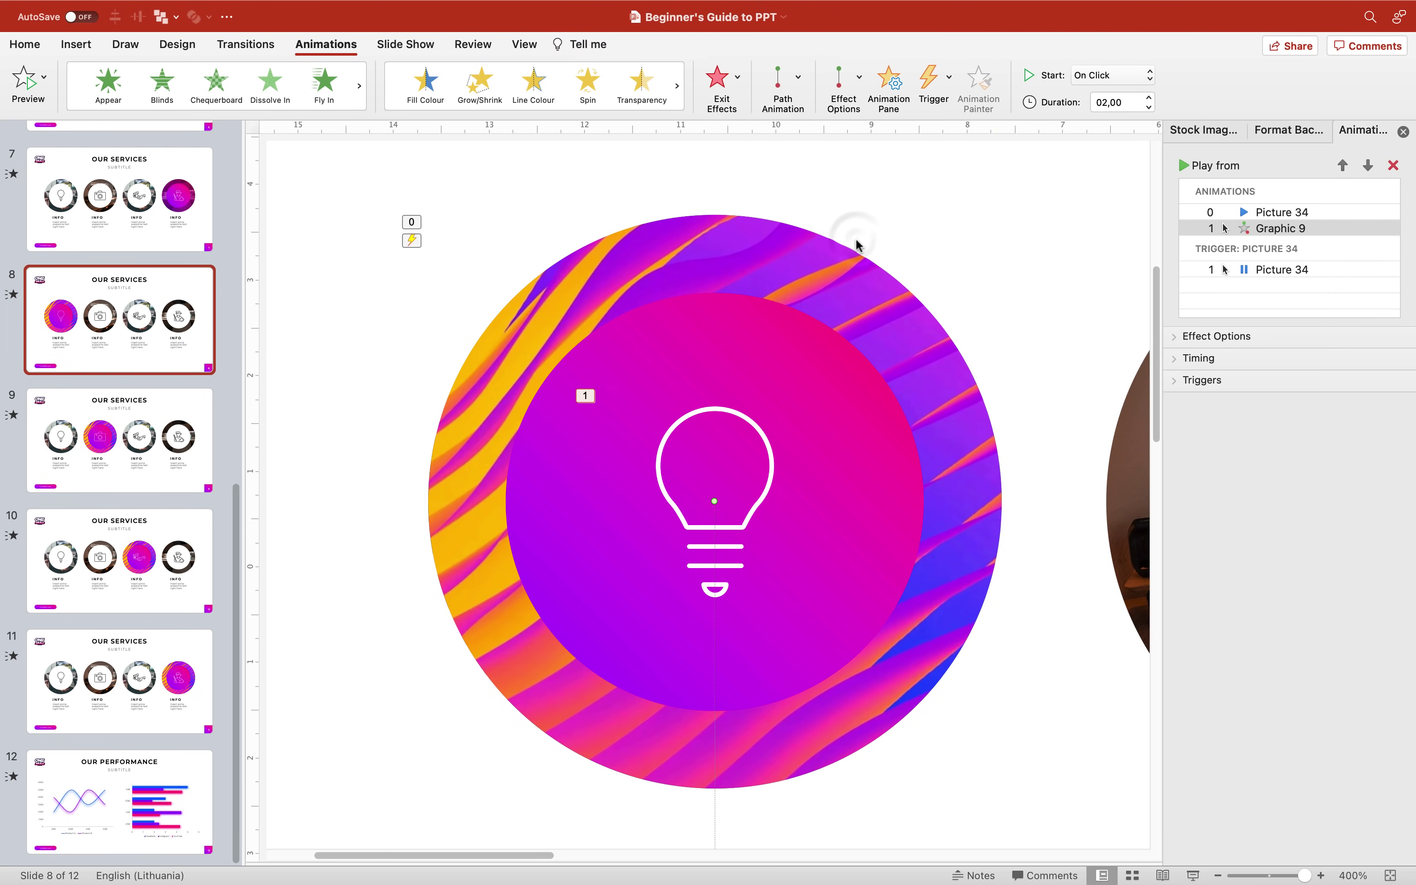
click(850, 88)
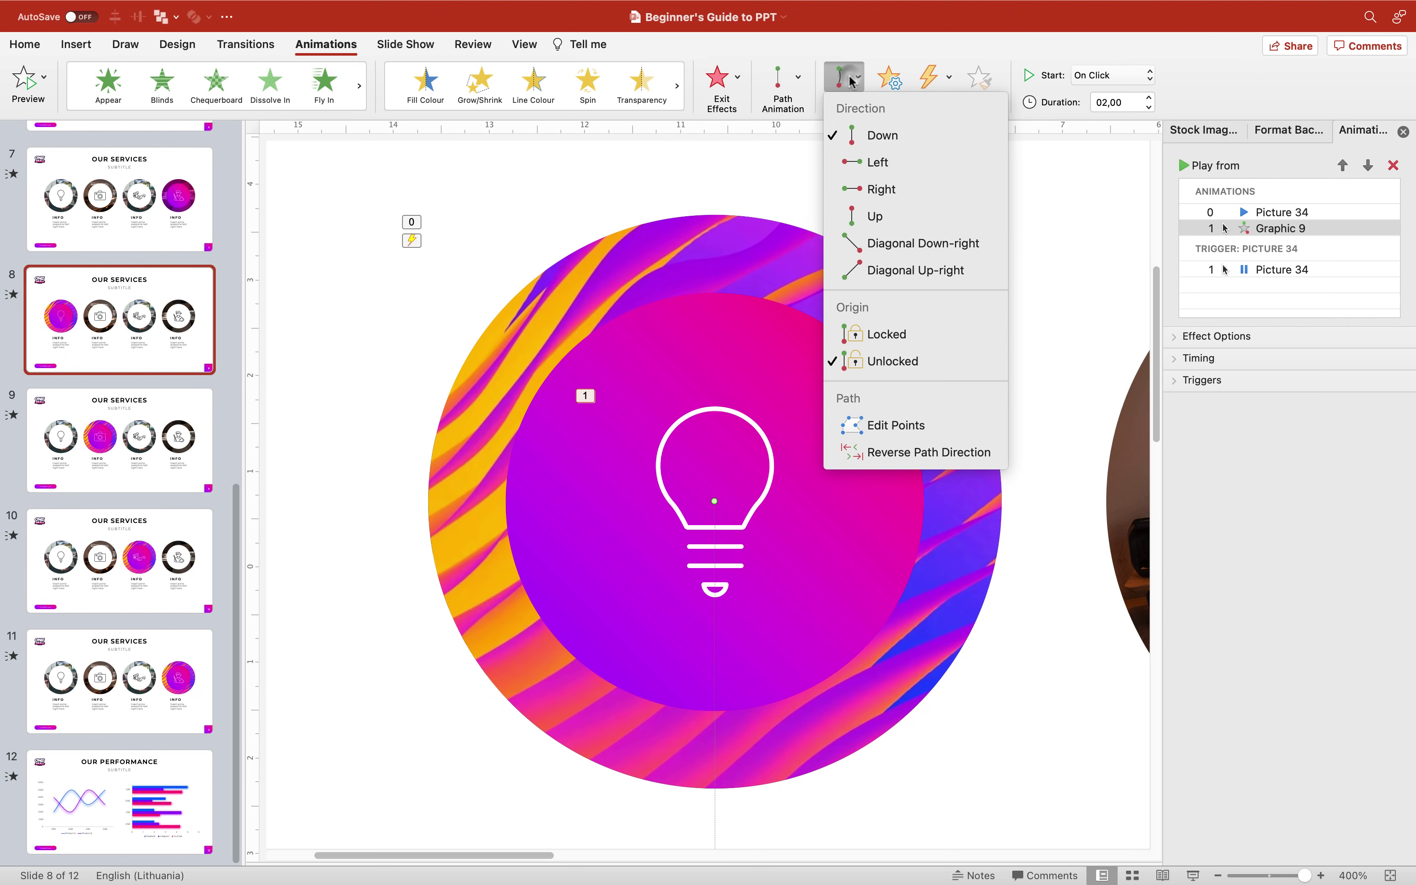
click(872, 228)
Shorten the bulb's motion path so it ends just above the bulb
scroll(869, 258, up, 5)
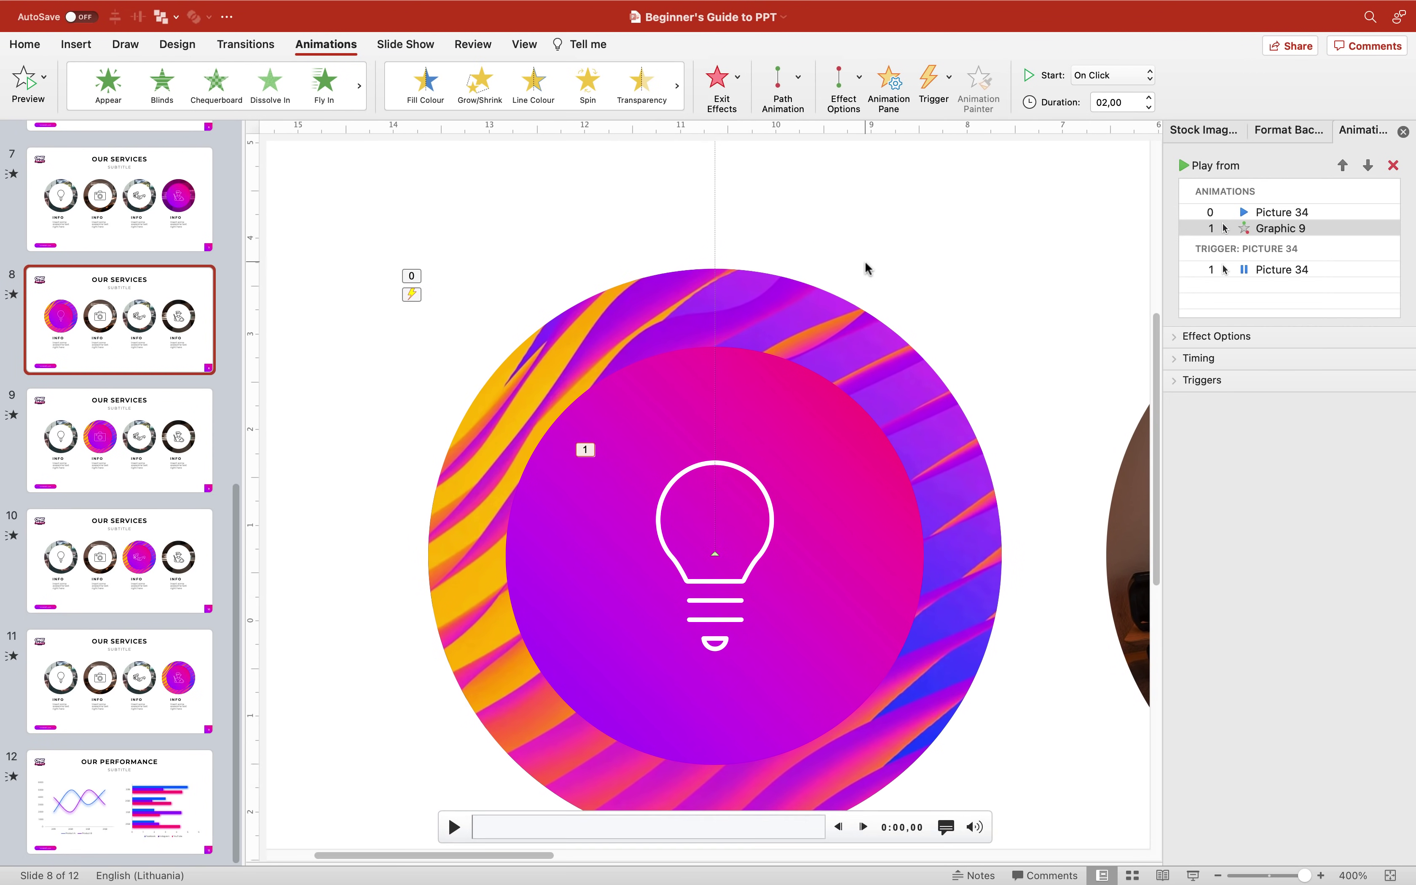
click(716, 195)
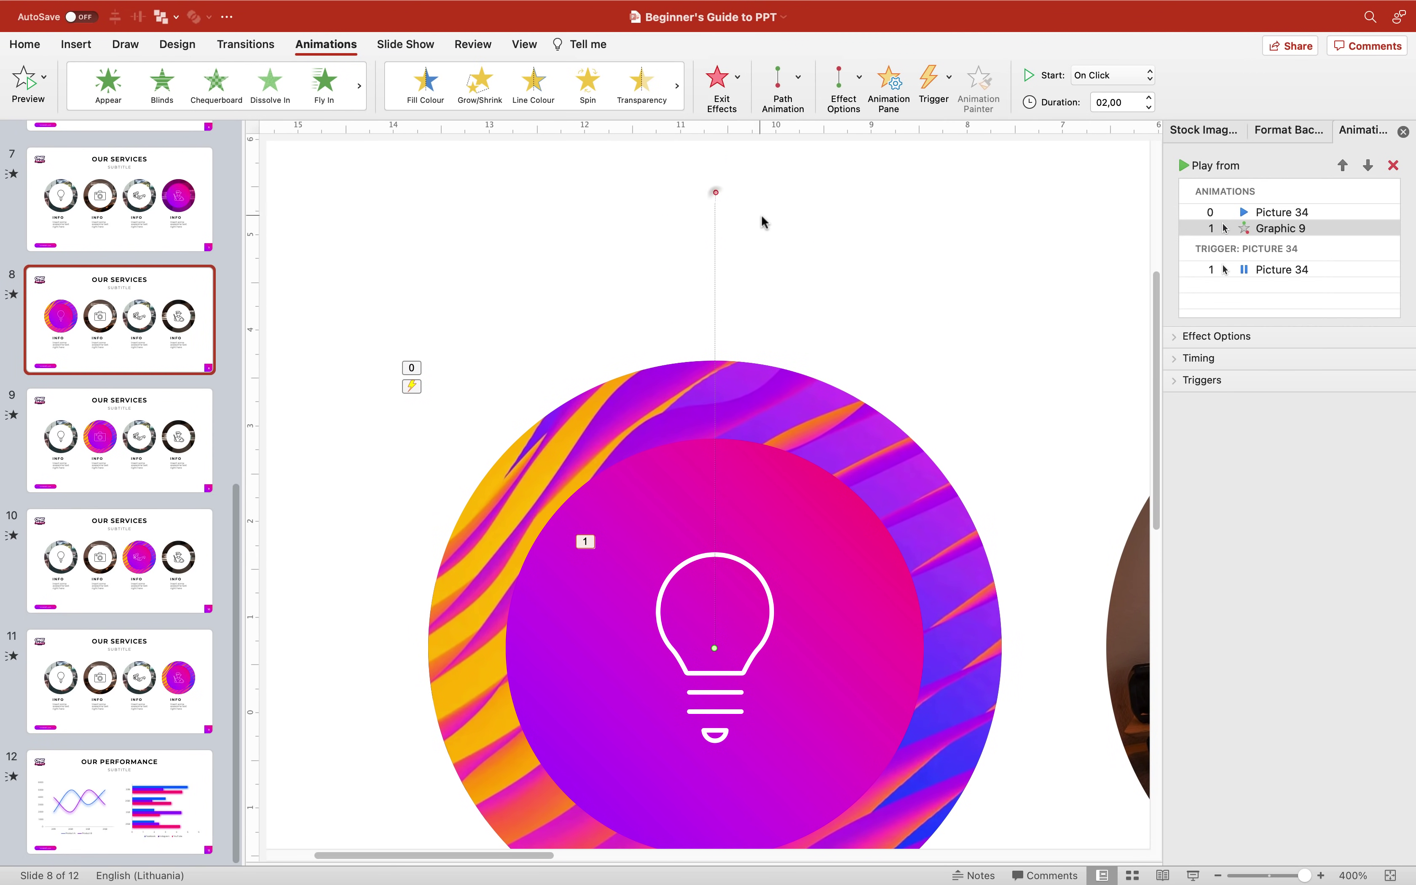
drag(715, 193, 715, 601)
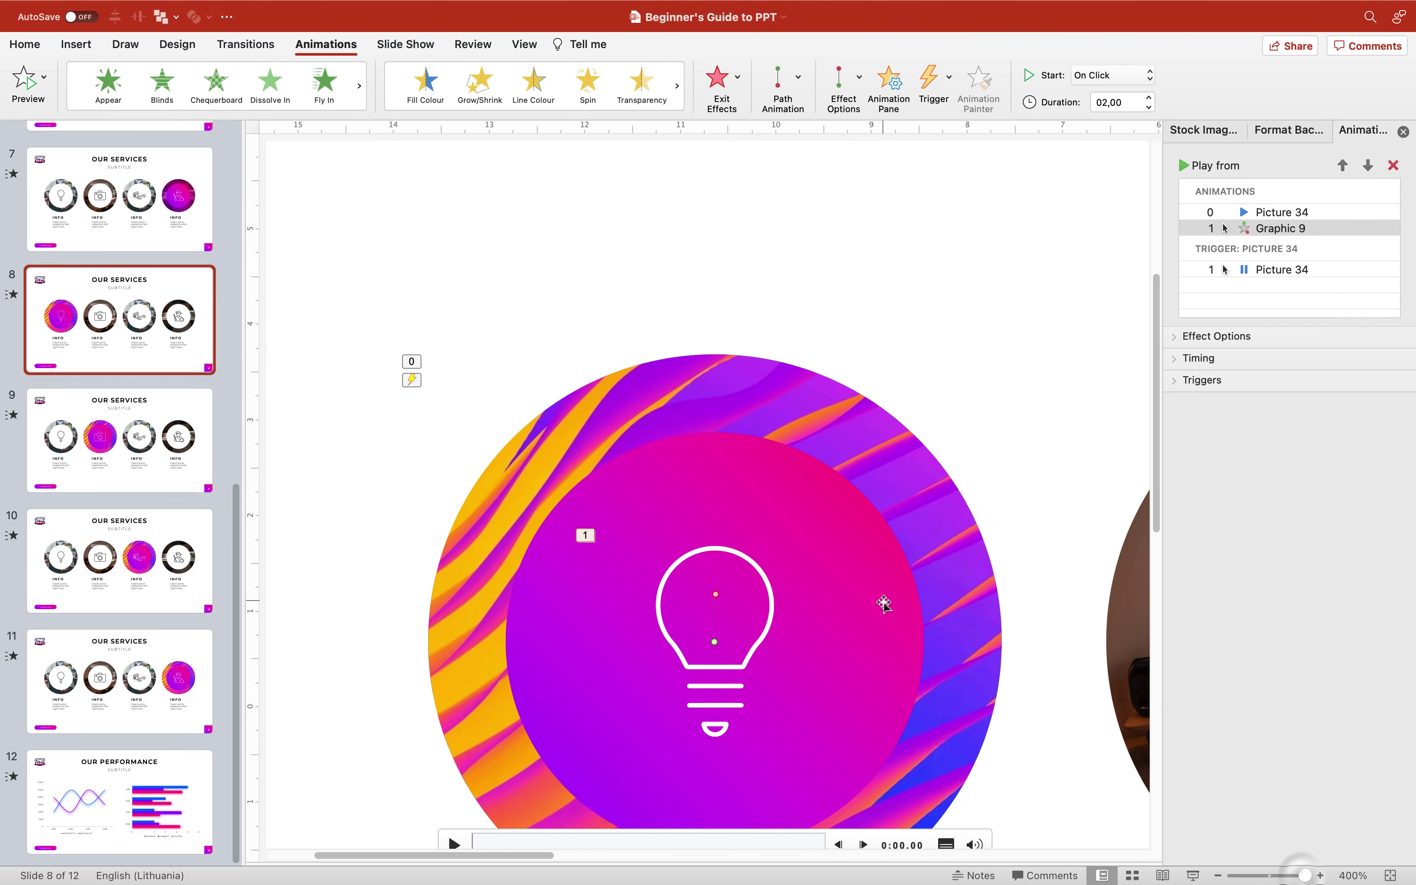
scroll(883, 603, down, 3)
drag(716, 486, 715, 505)
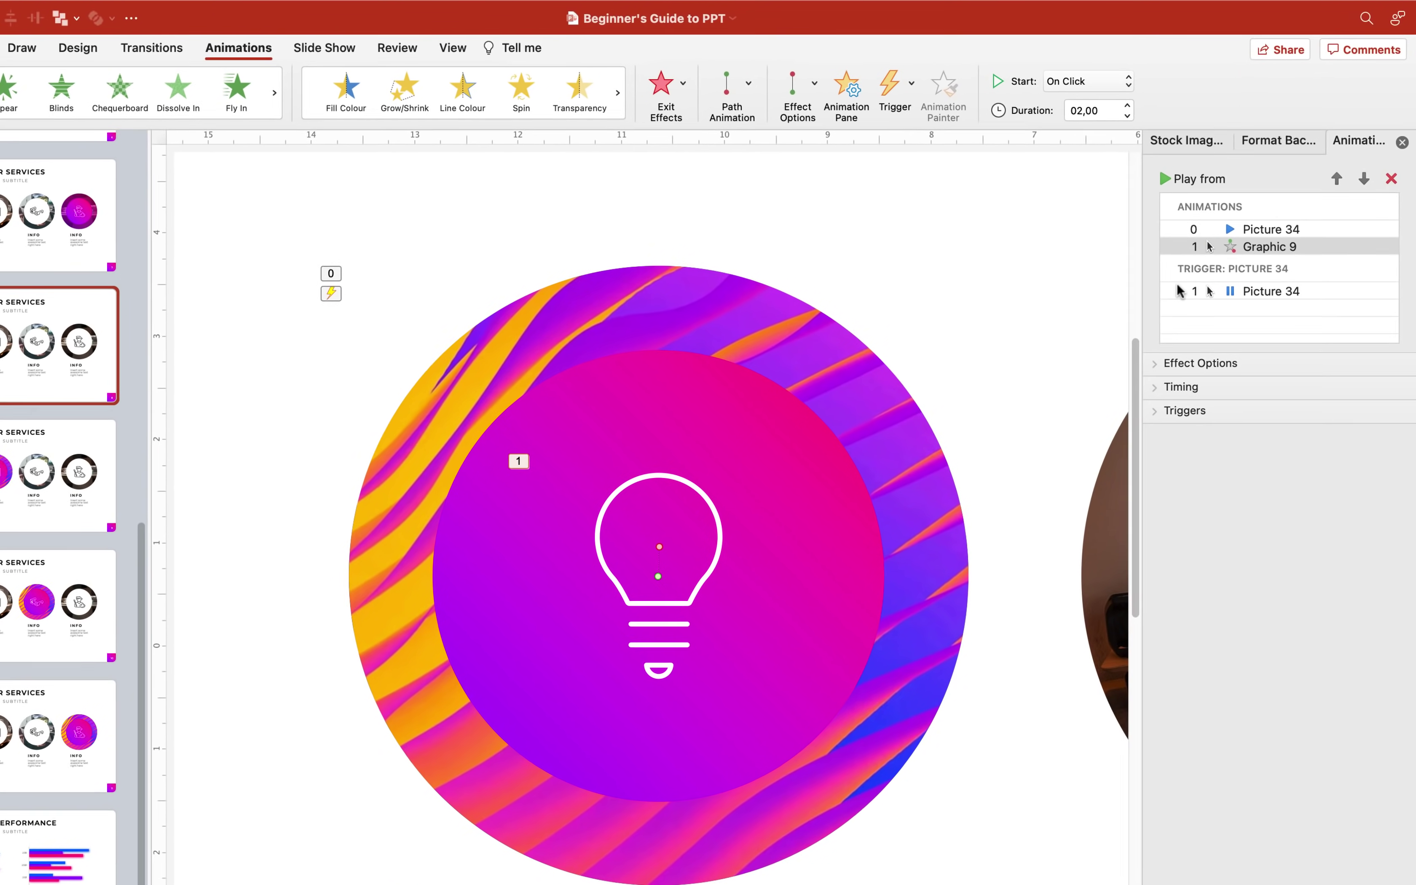
click(1272, 229)
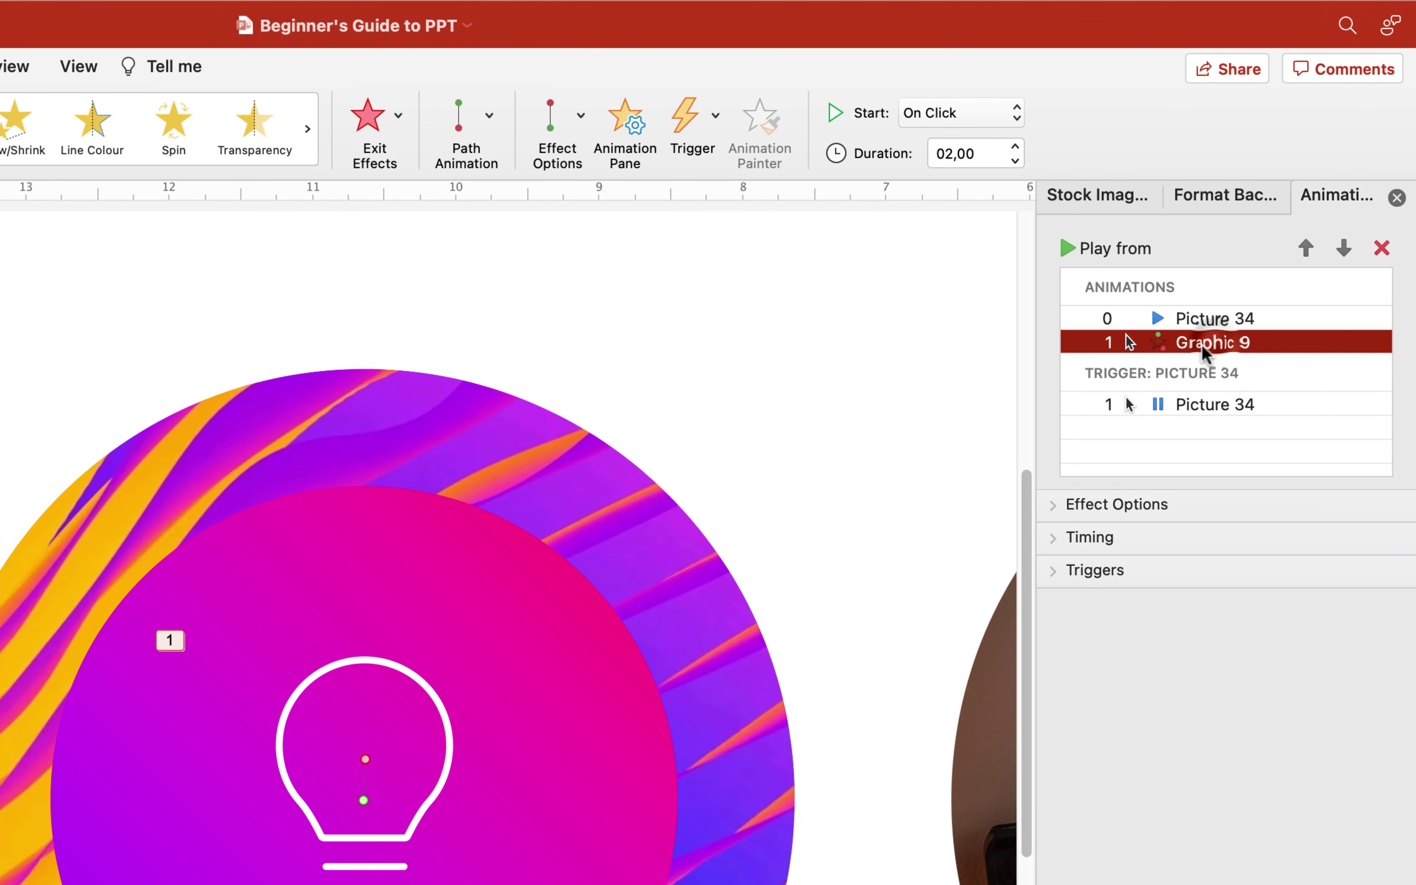
Give Graphic 9's motion 1.5 s duration, With Previous start, auto-reverse and repeat until end of slide
click(1001, 164)
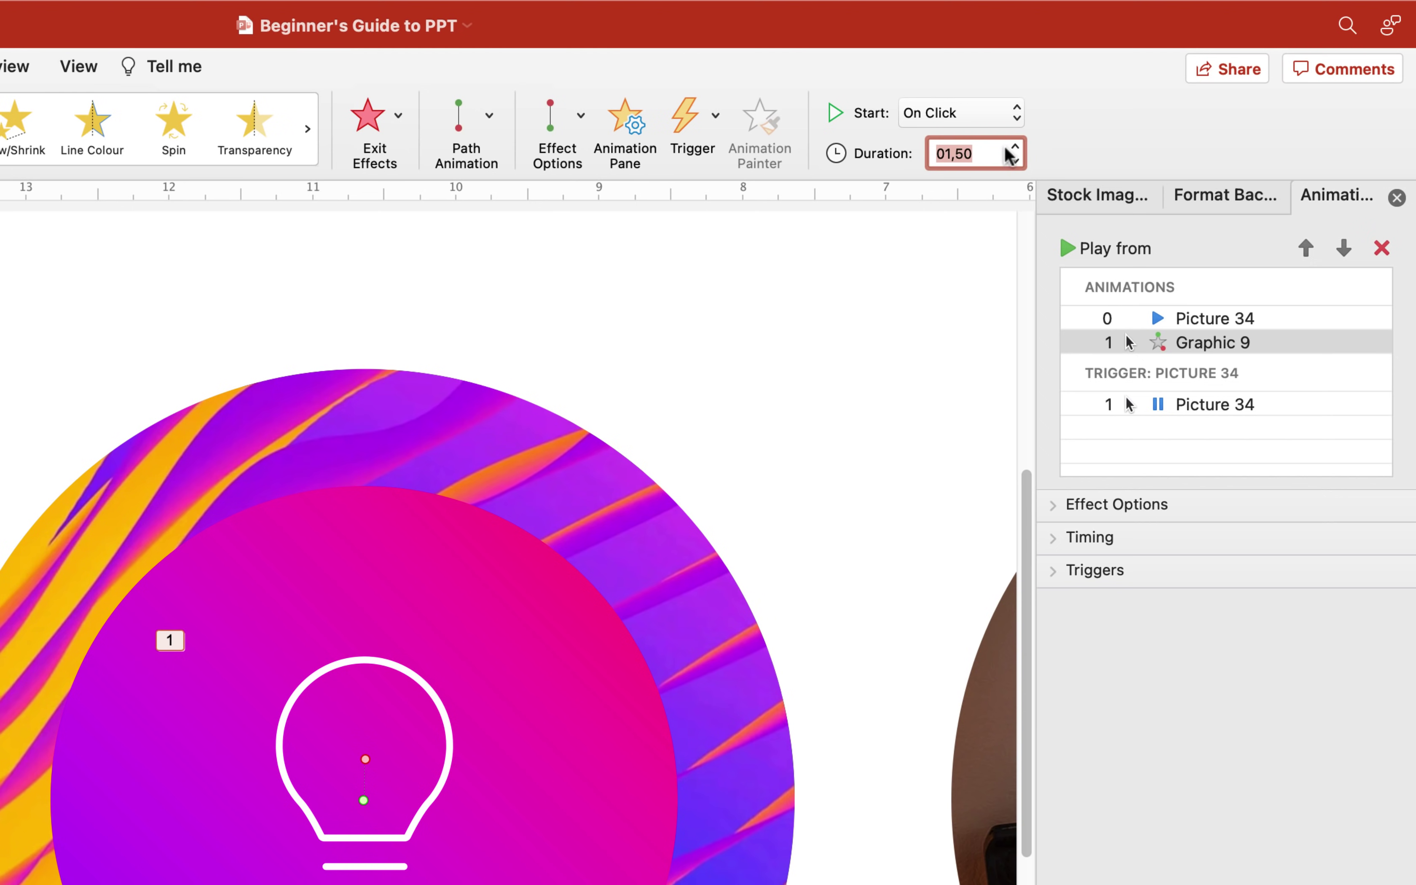
click(1002, 118)
click(983, 142)
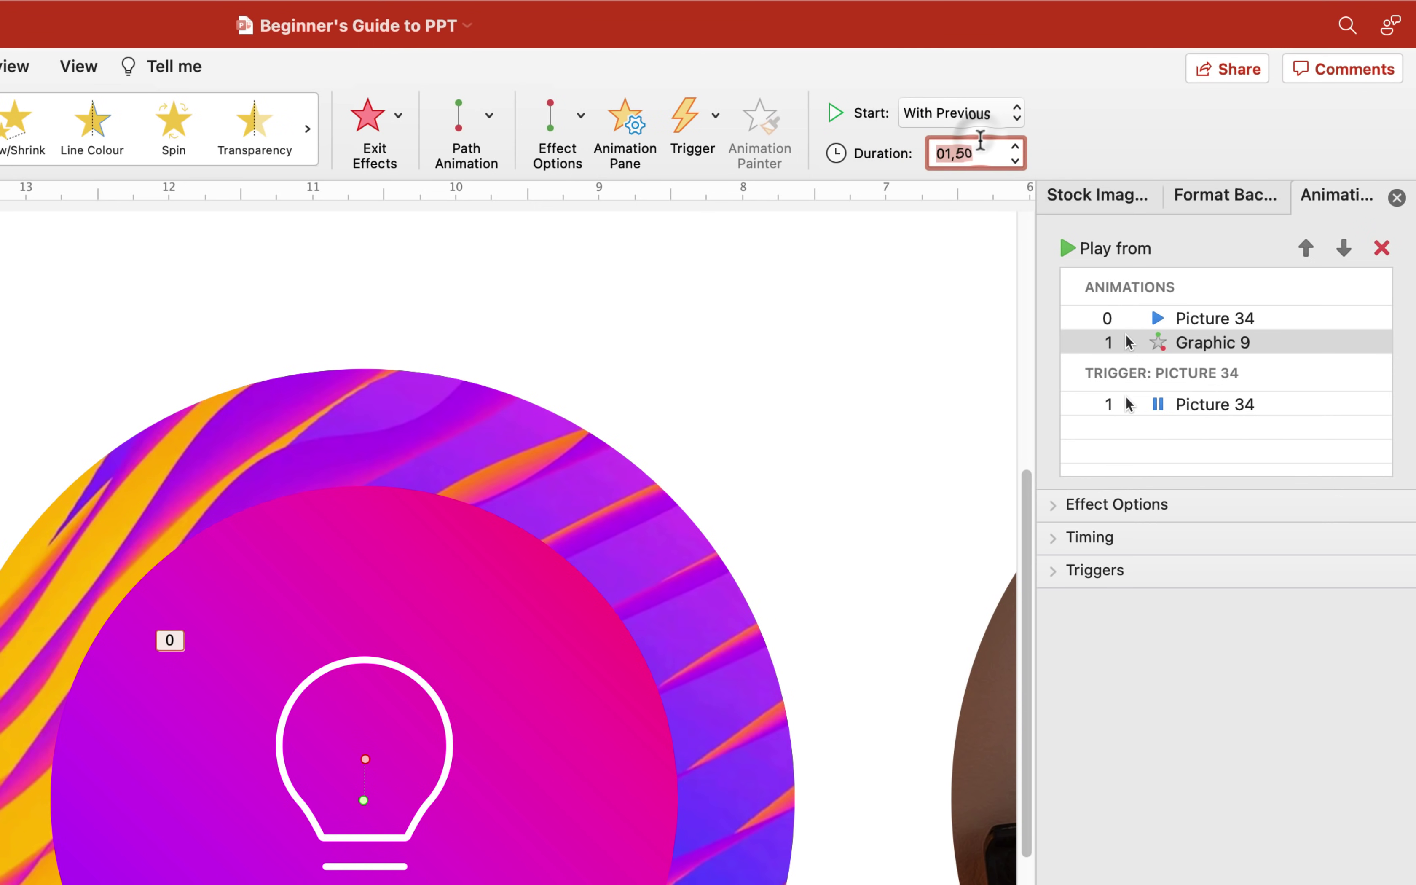
click(1058, 511)
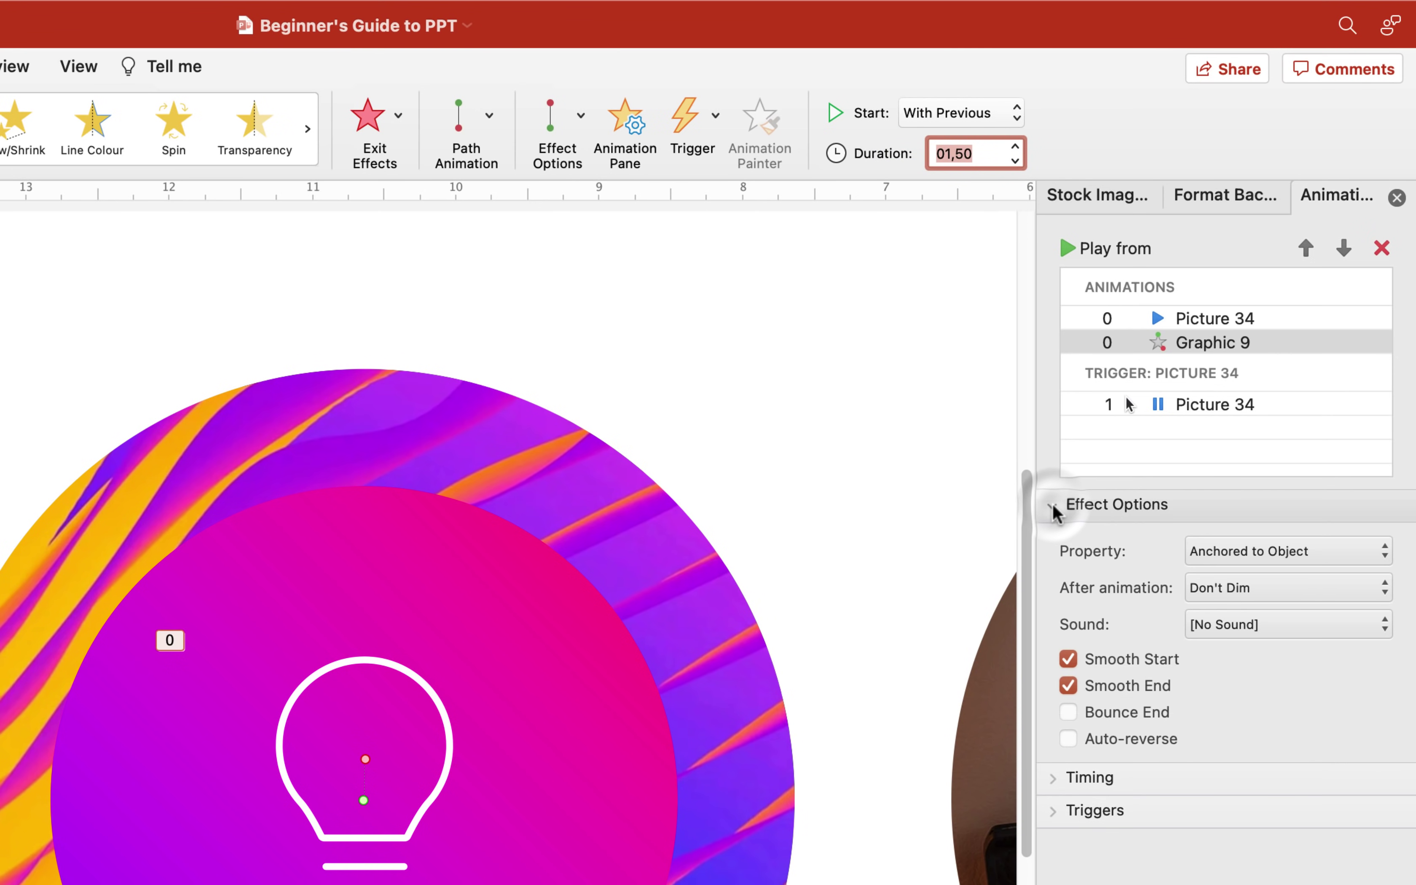
click(1068, 739)
click(1057, 779)
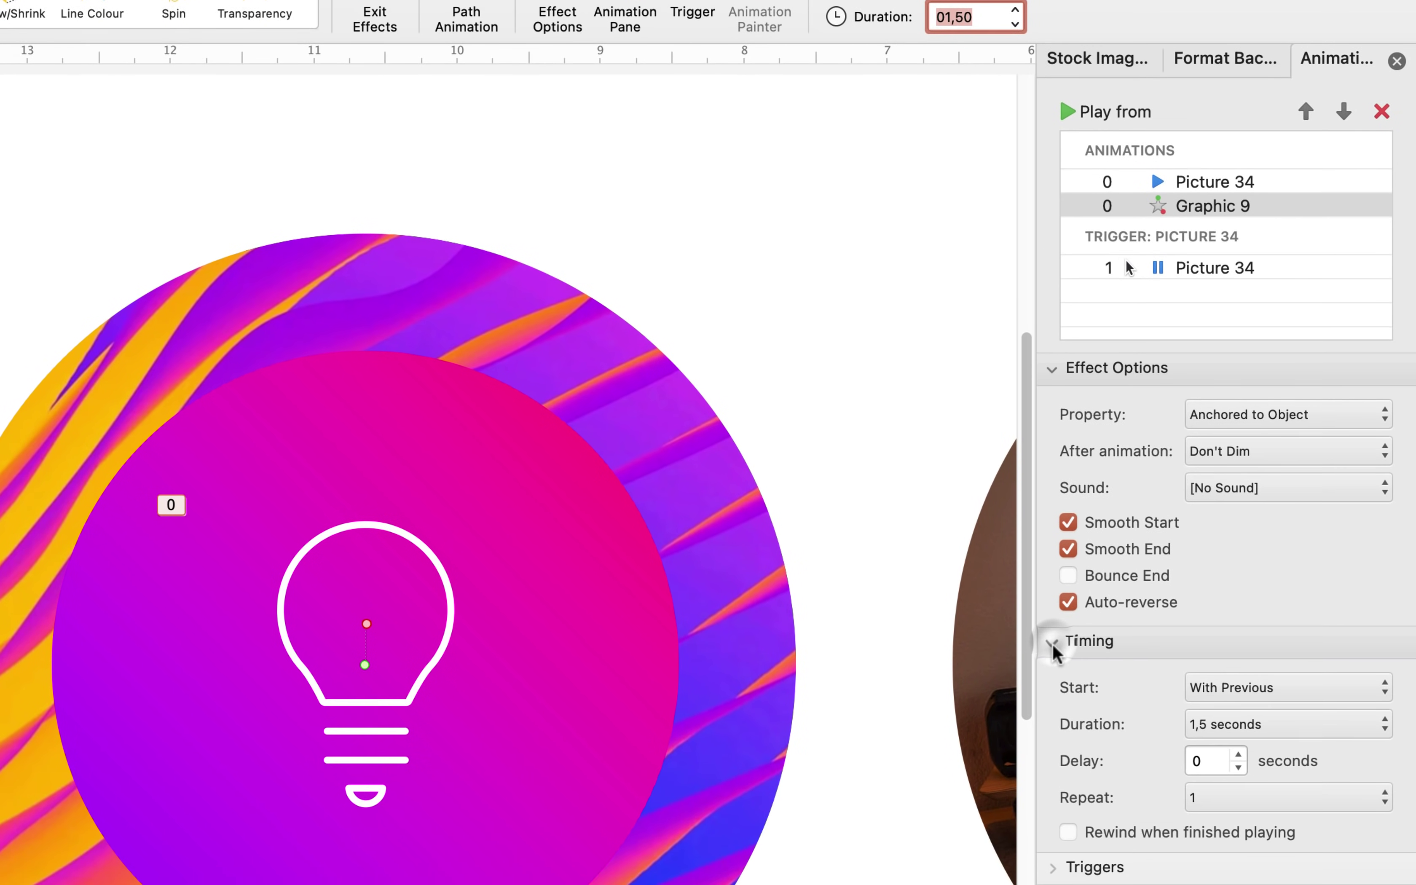
click(1204, 644)
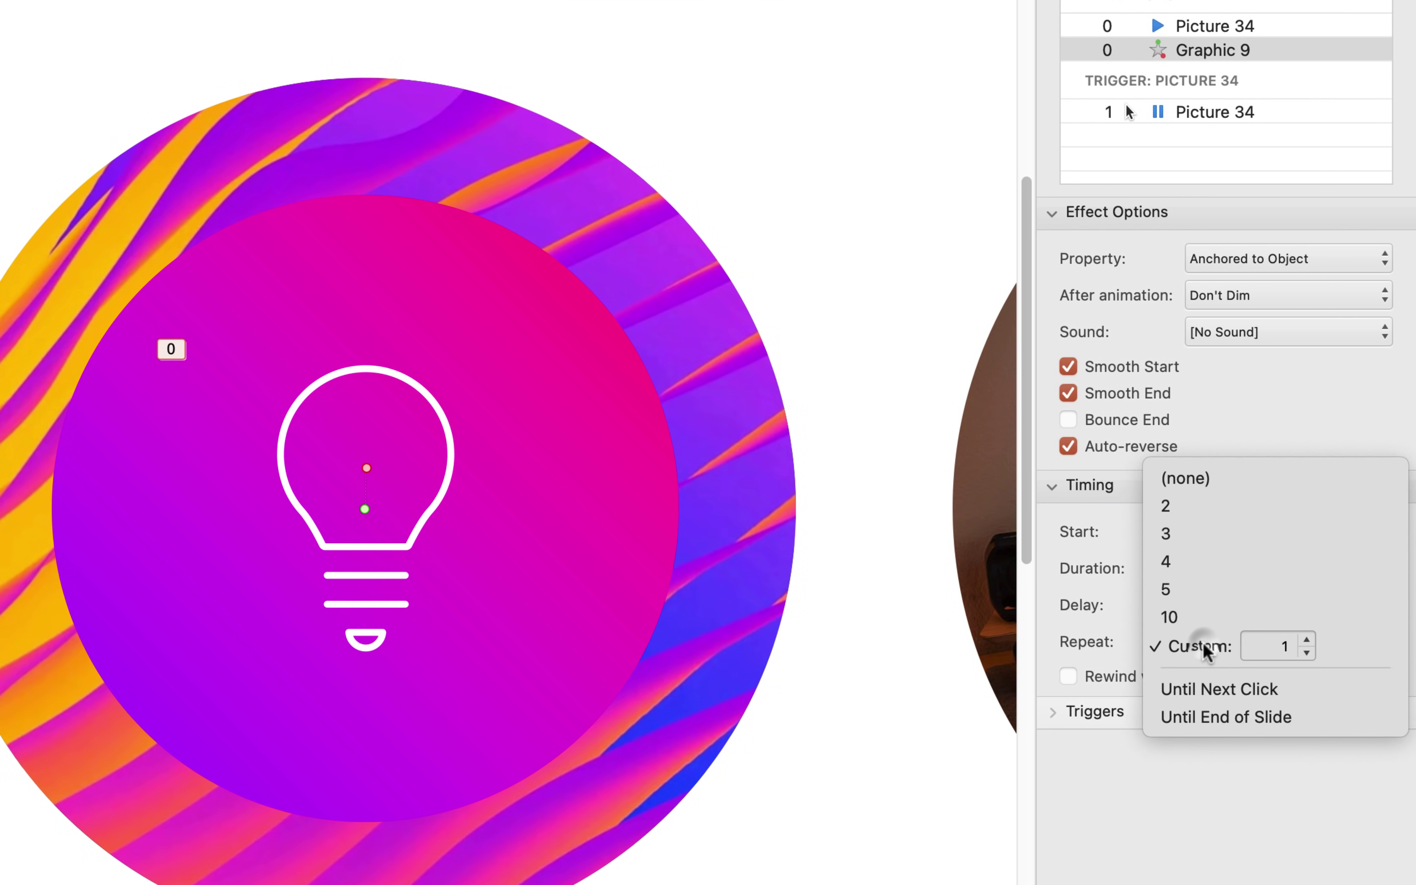
click(1221, 720)
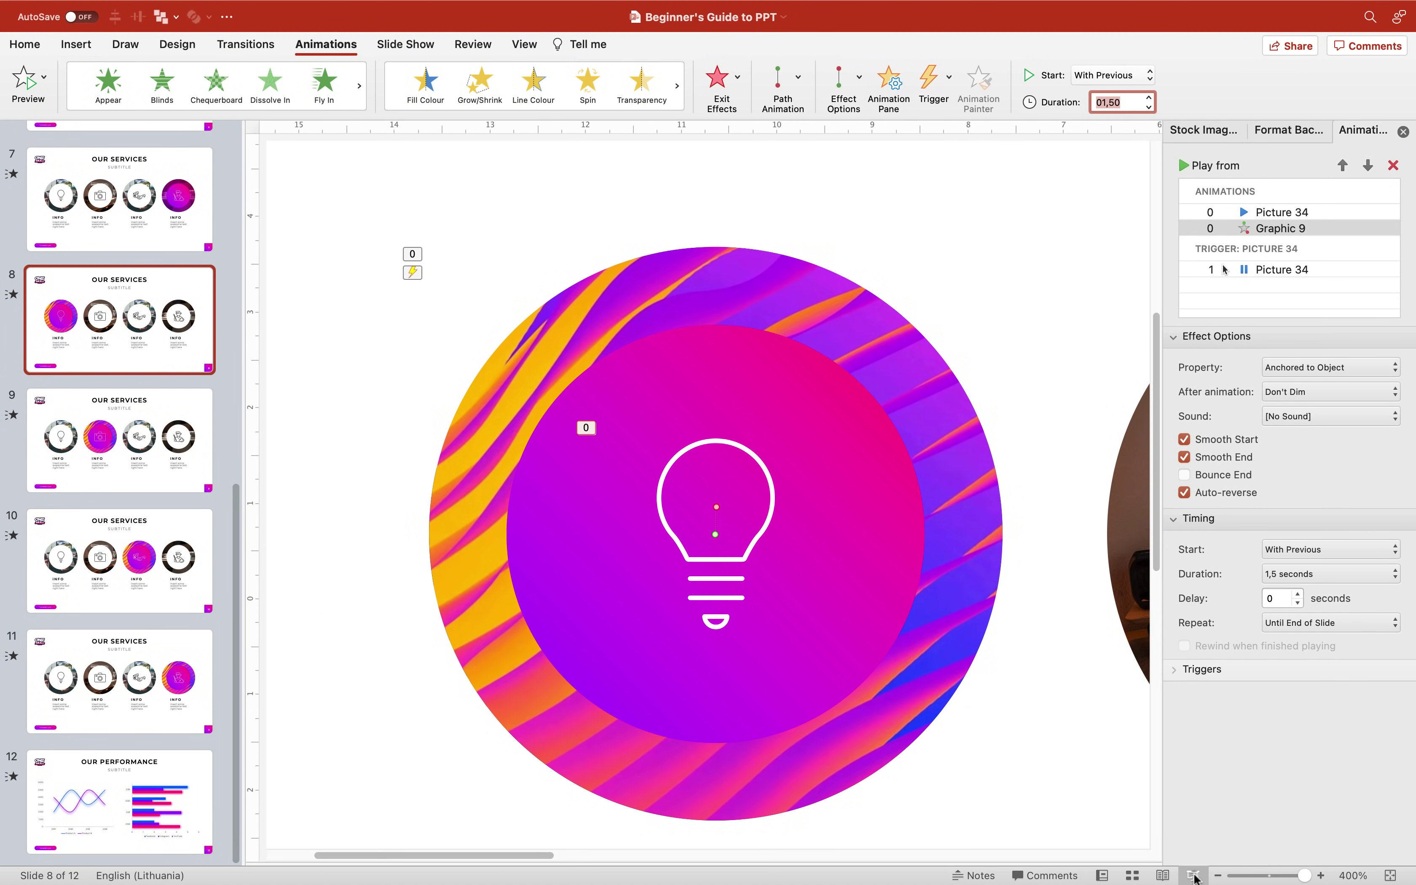
click(1193, 874)
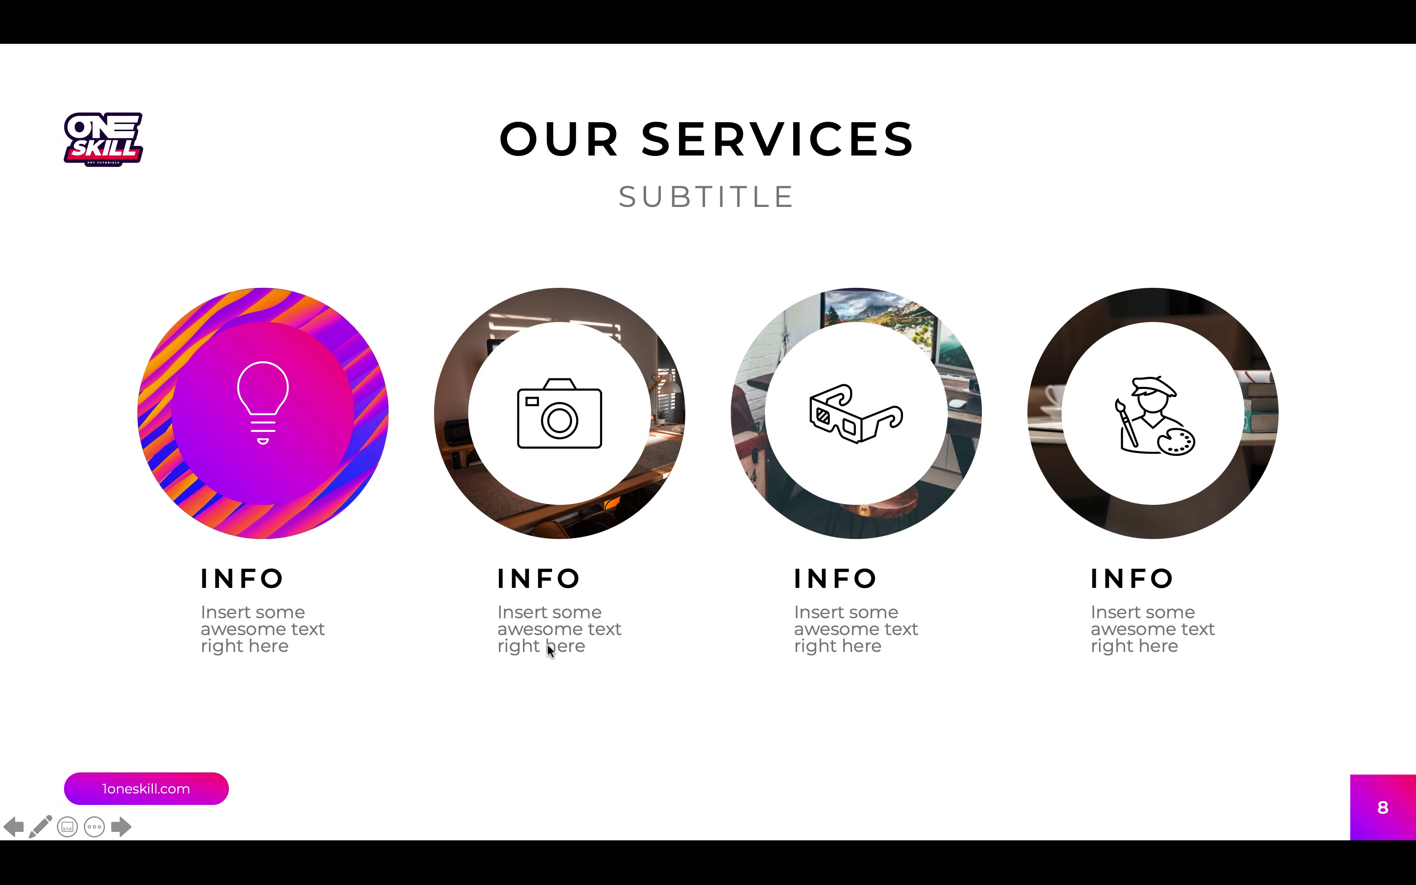
Watch the lightbulb bob over the looping wave video in slide 8's slide show
mouse_move(363, 445)
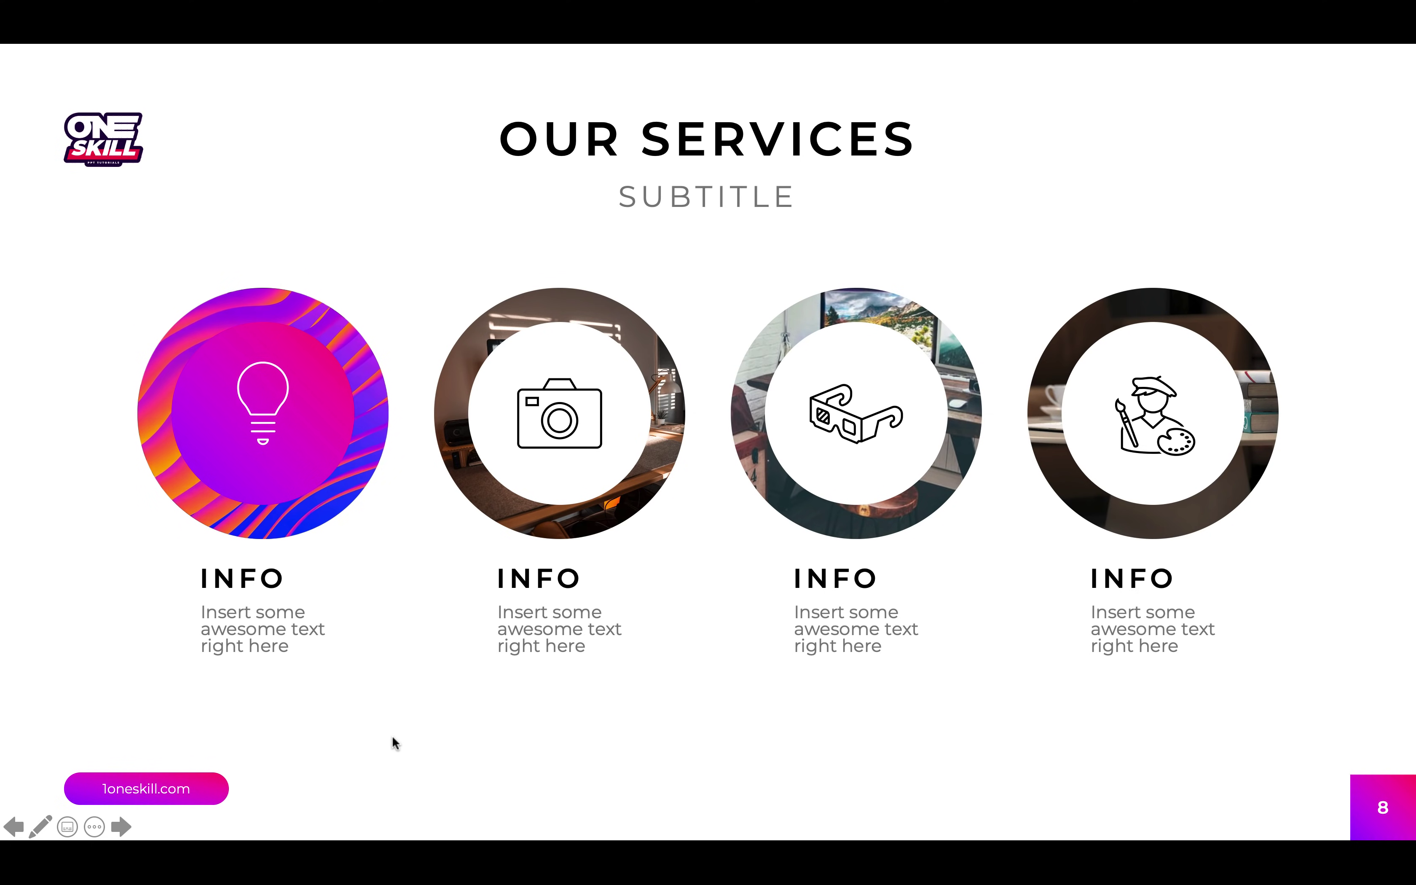
Copy the bulb's animation onto the camera, 3D-glasses and painter icons on slides 9–11 with Animation Painter
key(Escape)
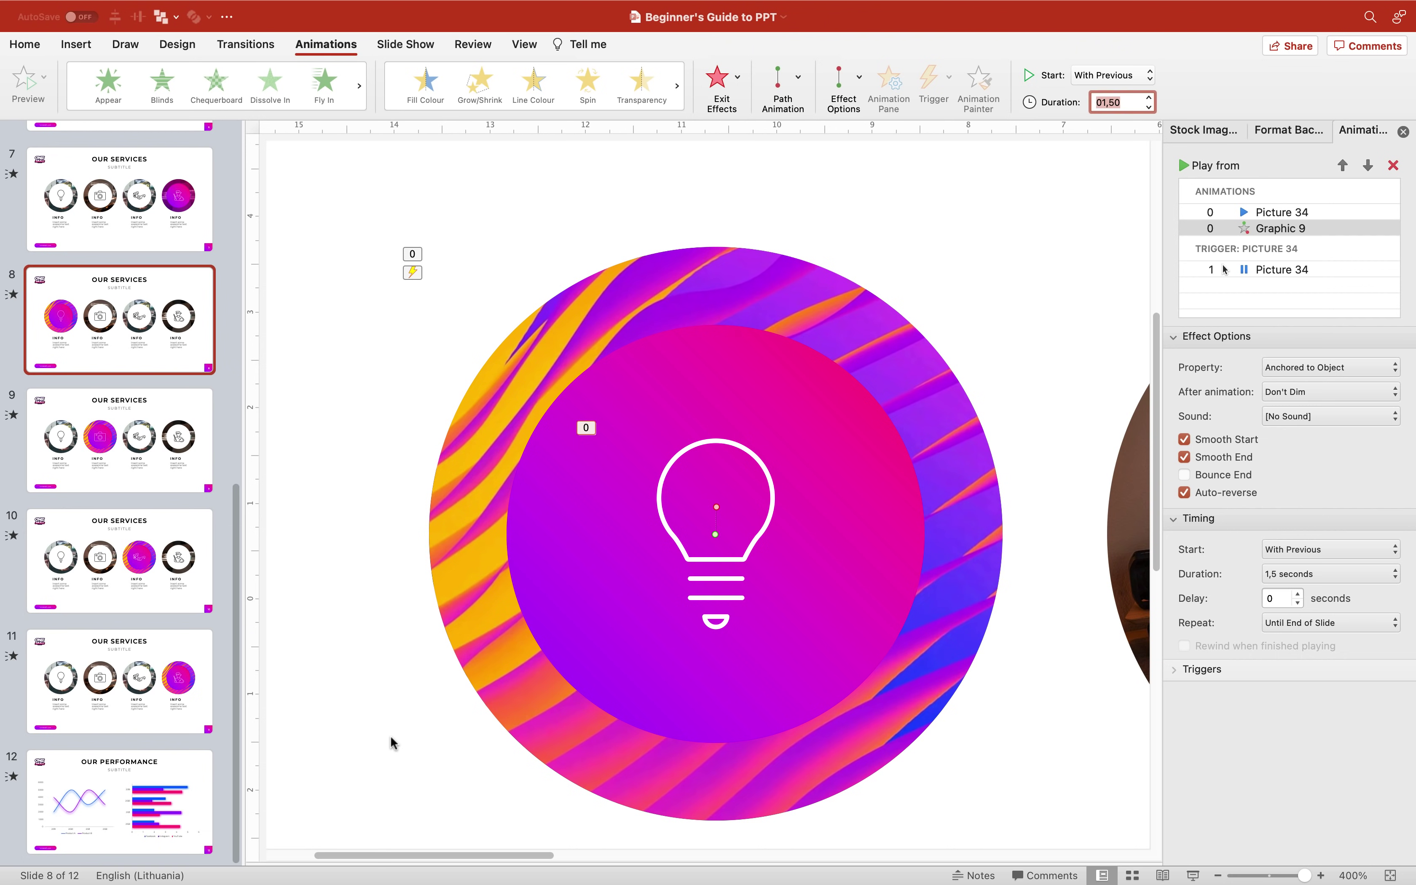
click(1390, 875)
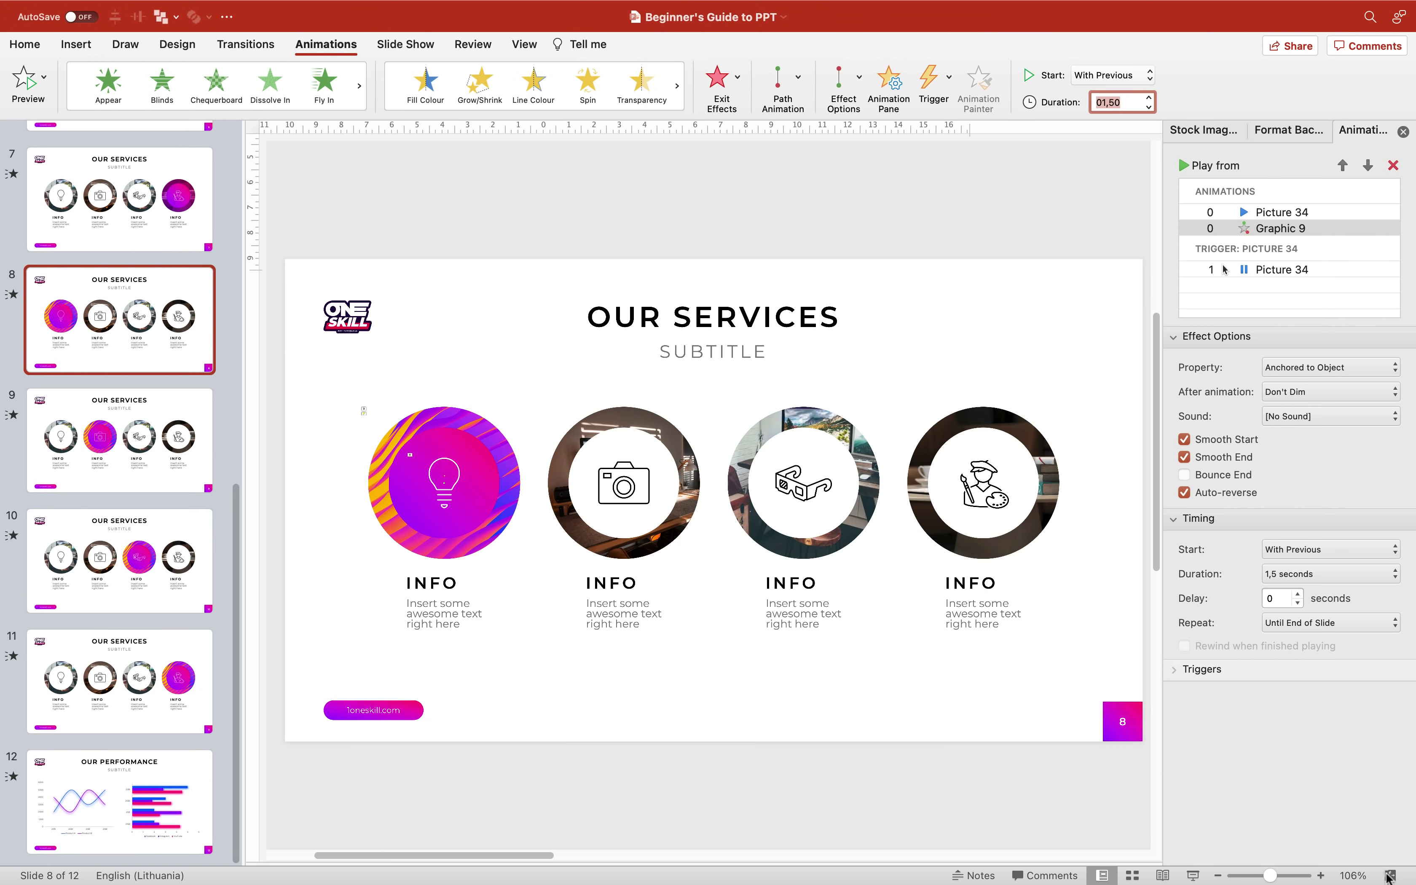
click(440, 465)
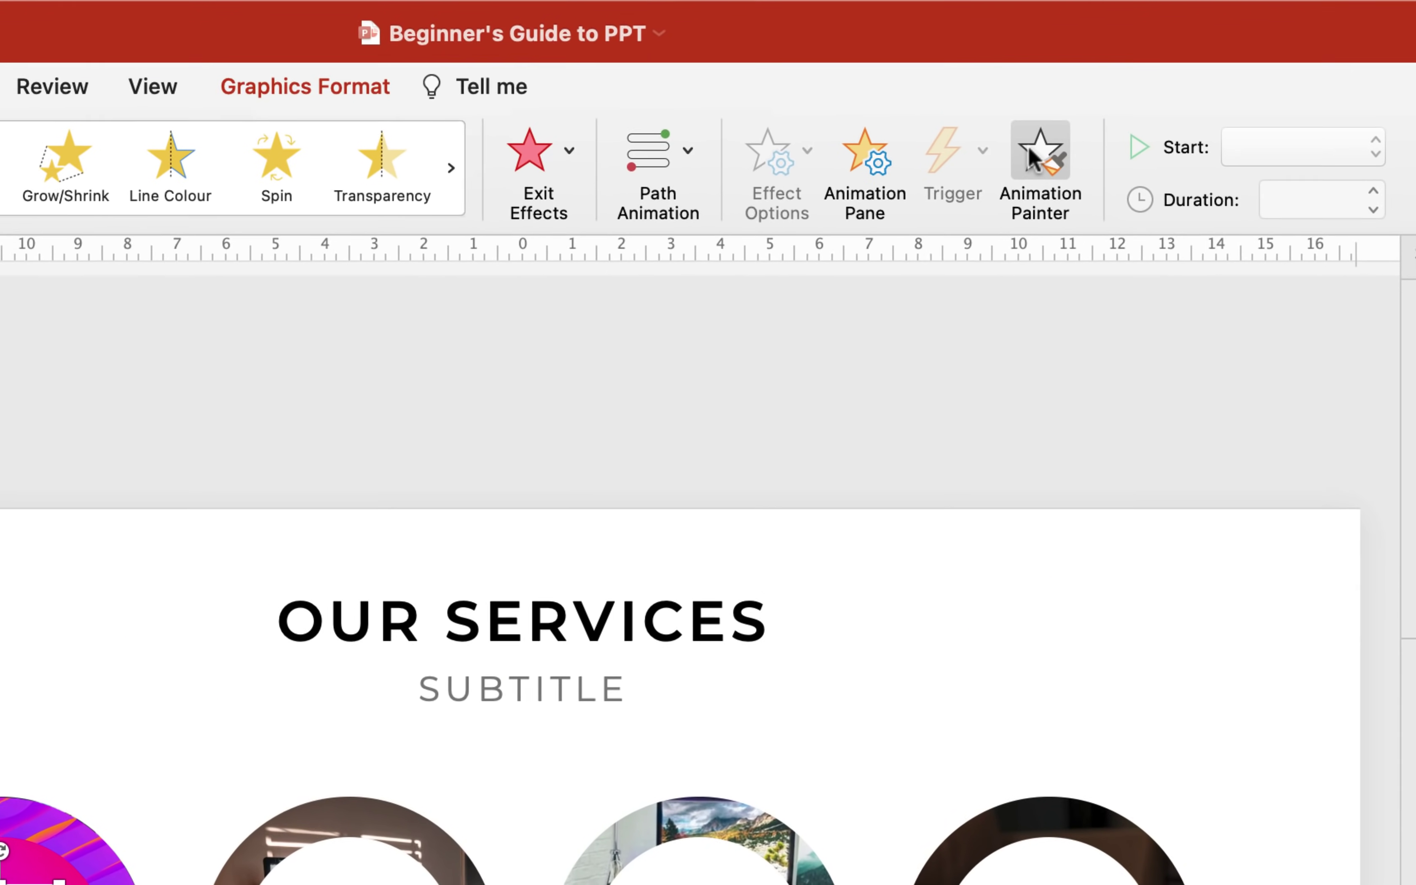
click(994, 111)
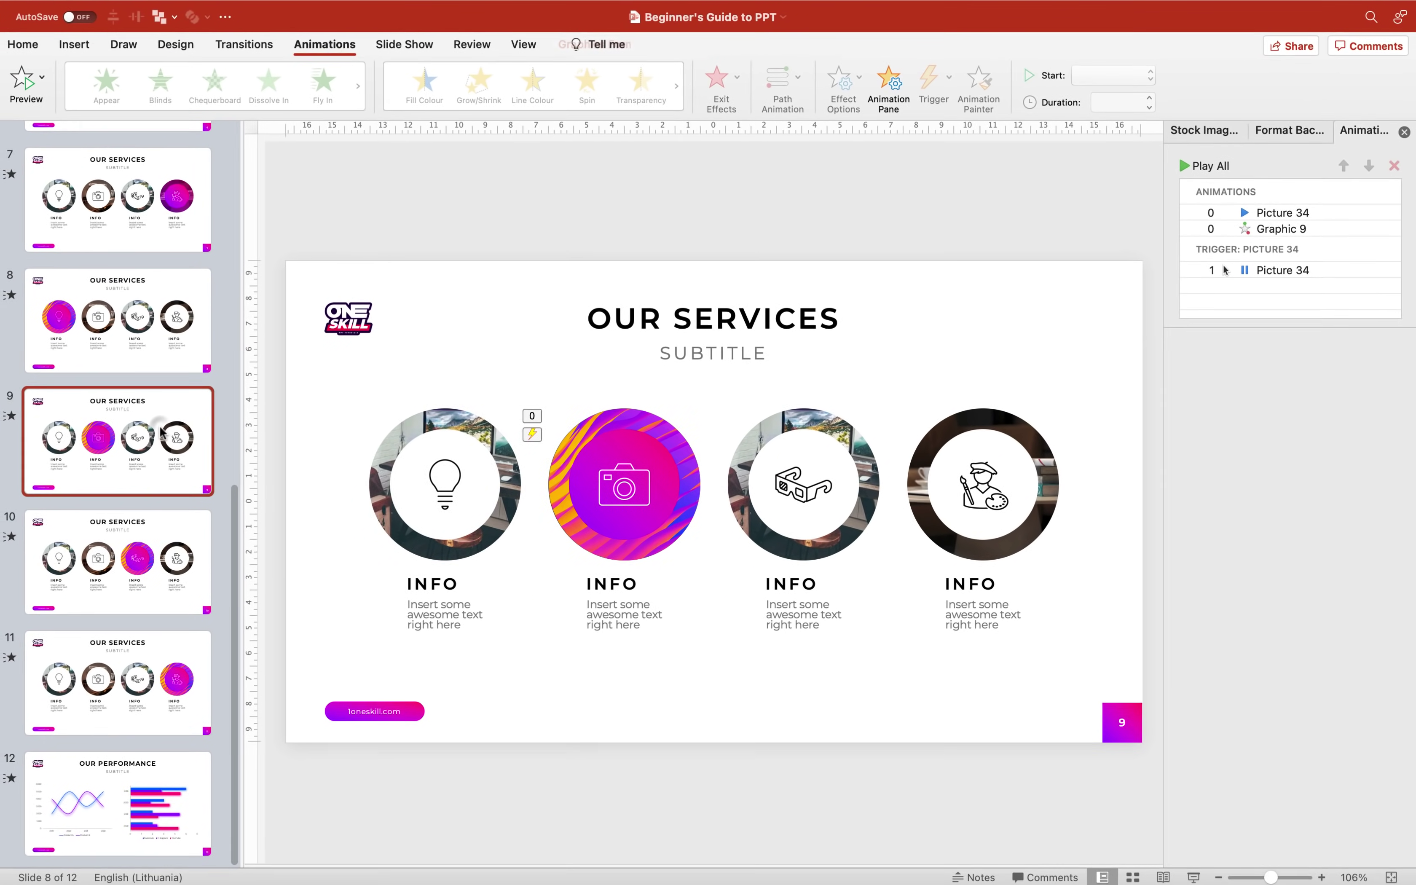
click(535, 516)
click(605, 488)
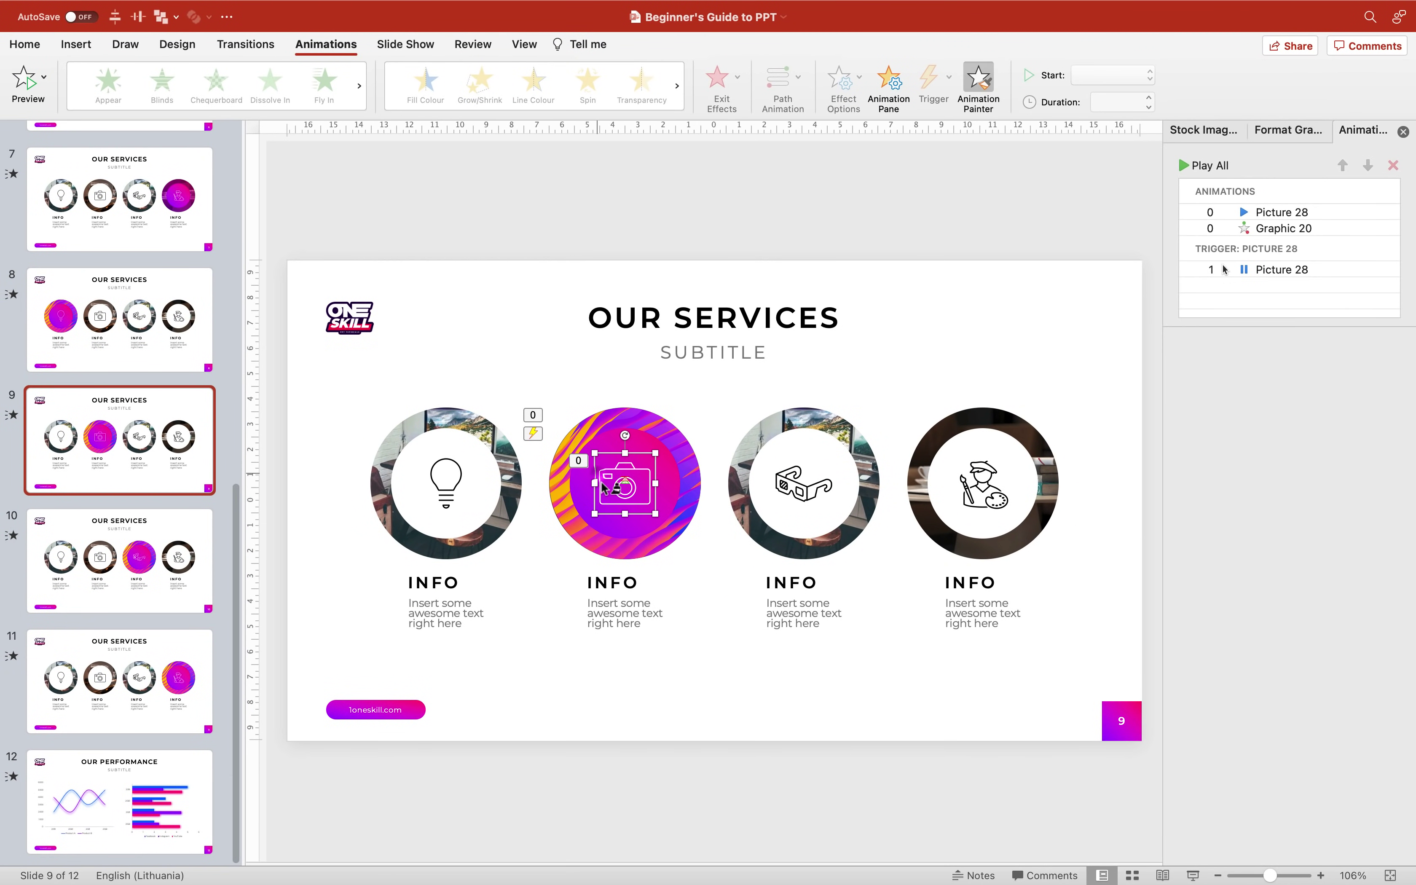
scroll(654, 515, down, 2)
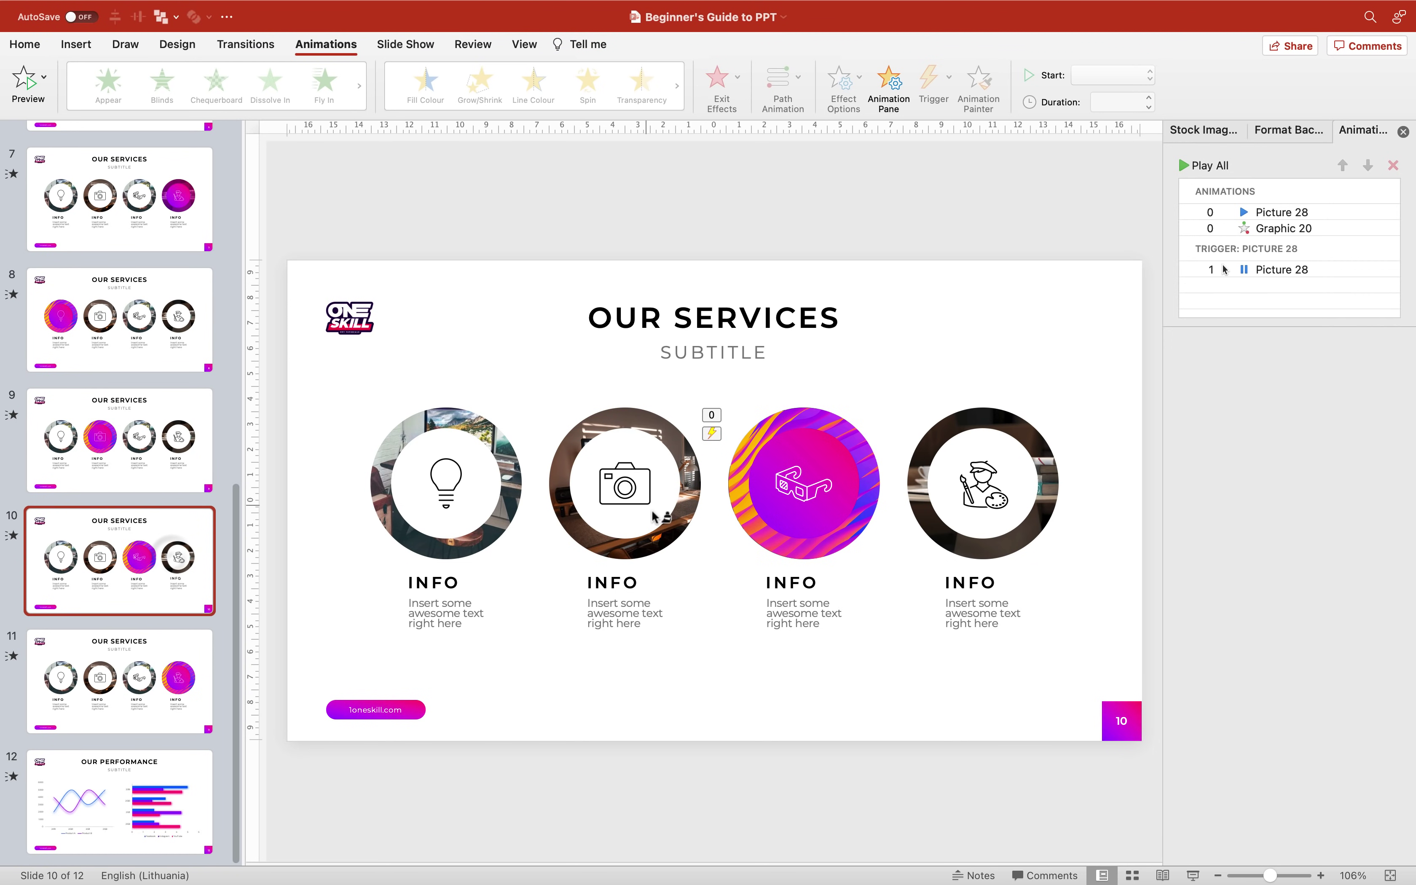
click(801, 486)
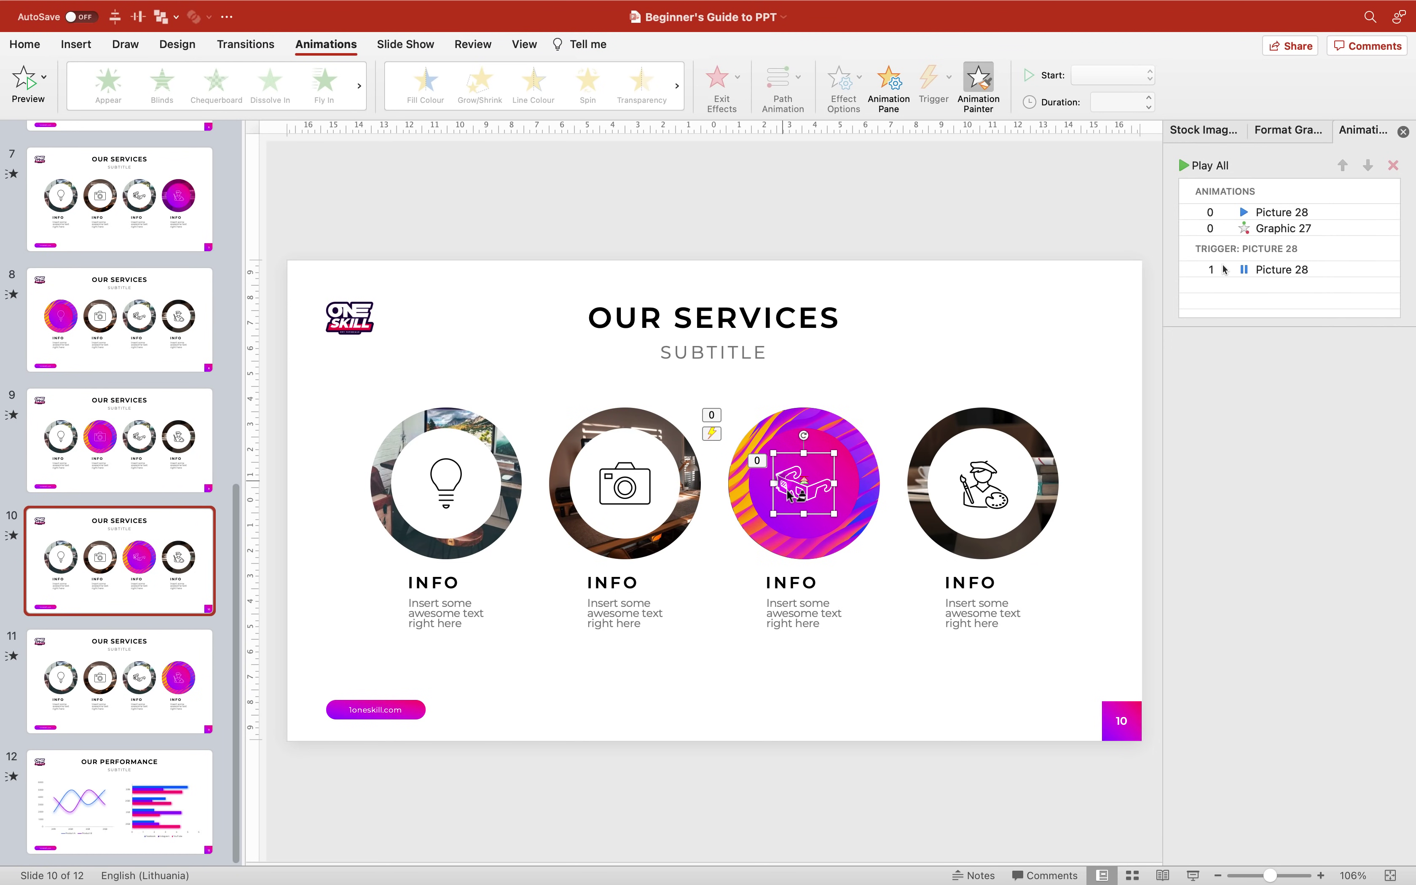
click(156, 673)
click(964, 492)
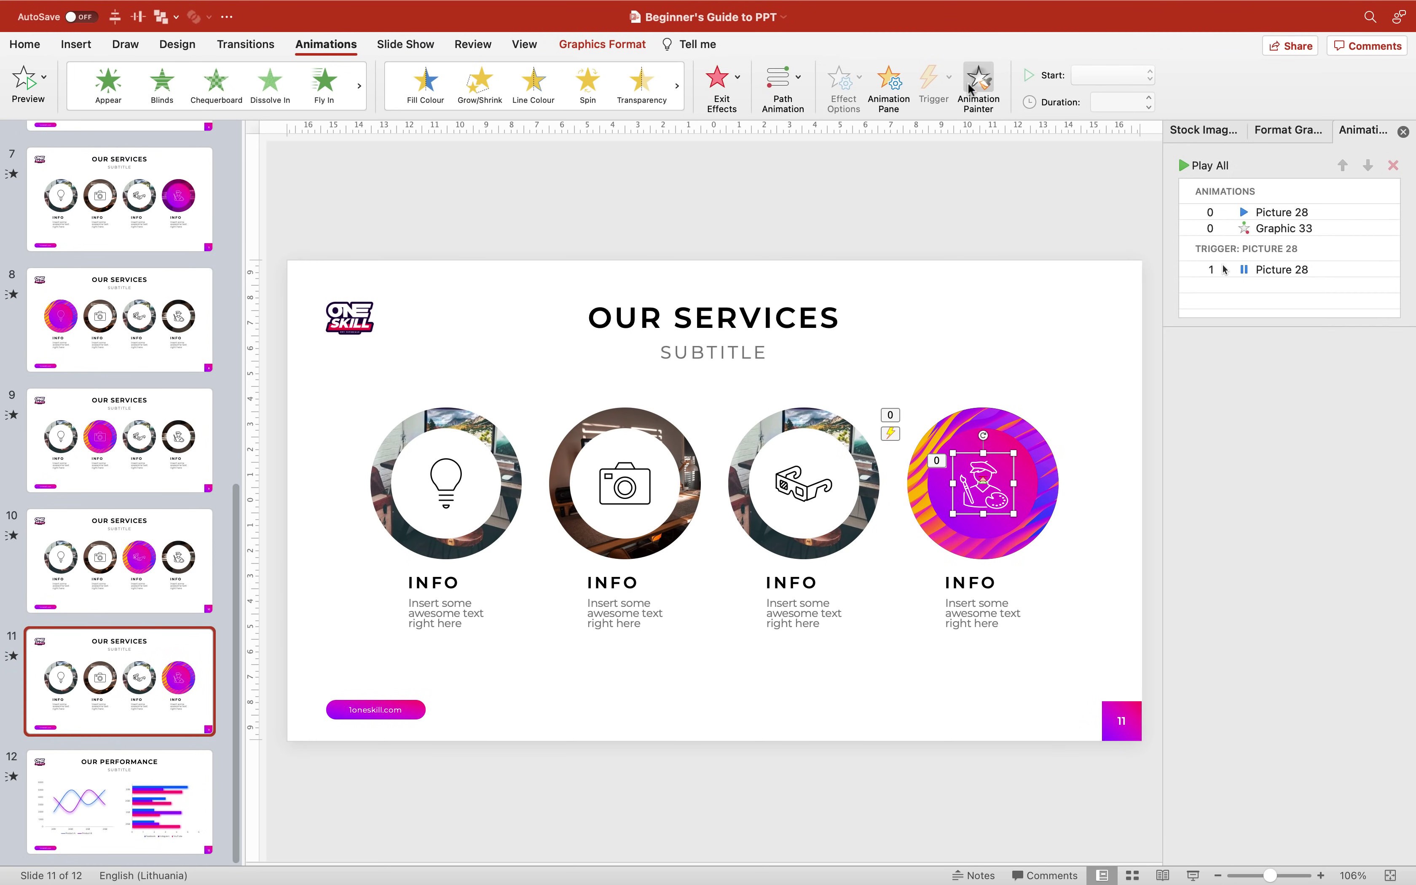
click(185, 314)
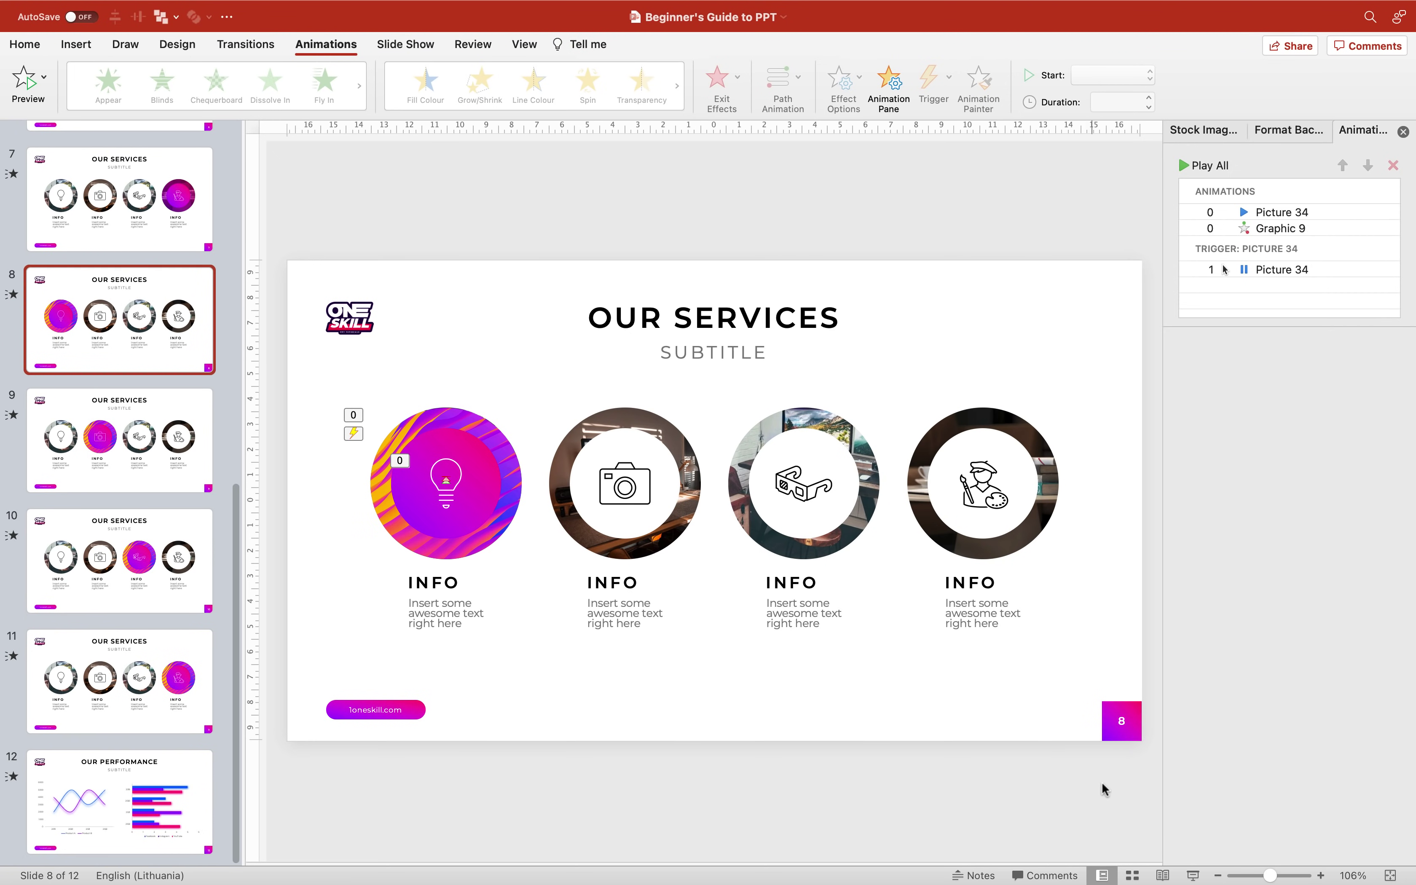
click(1192, 875)
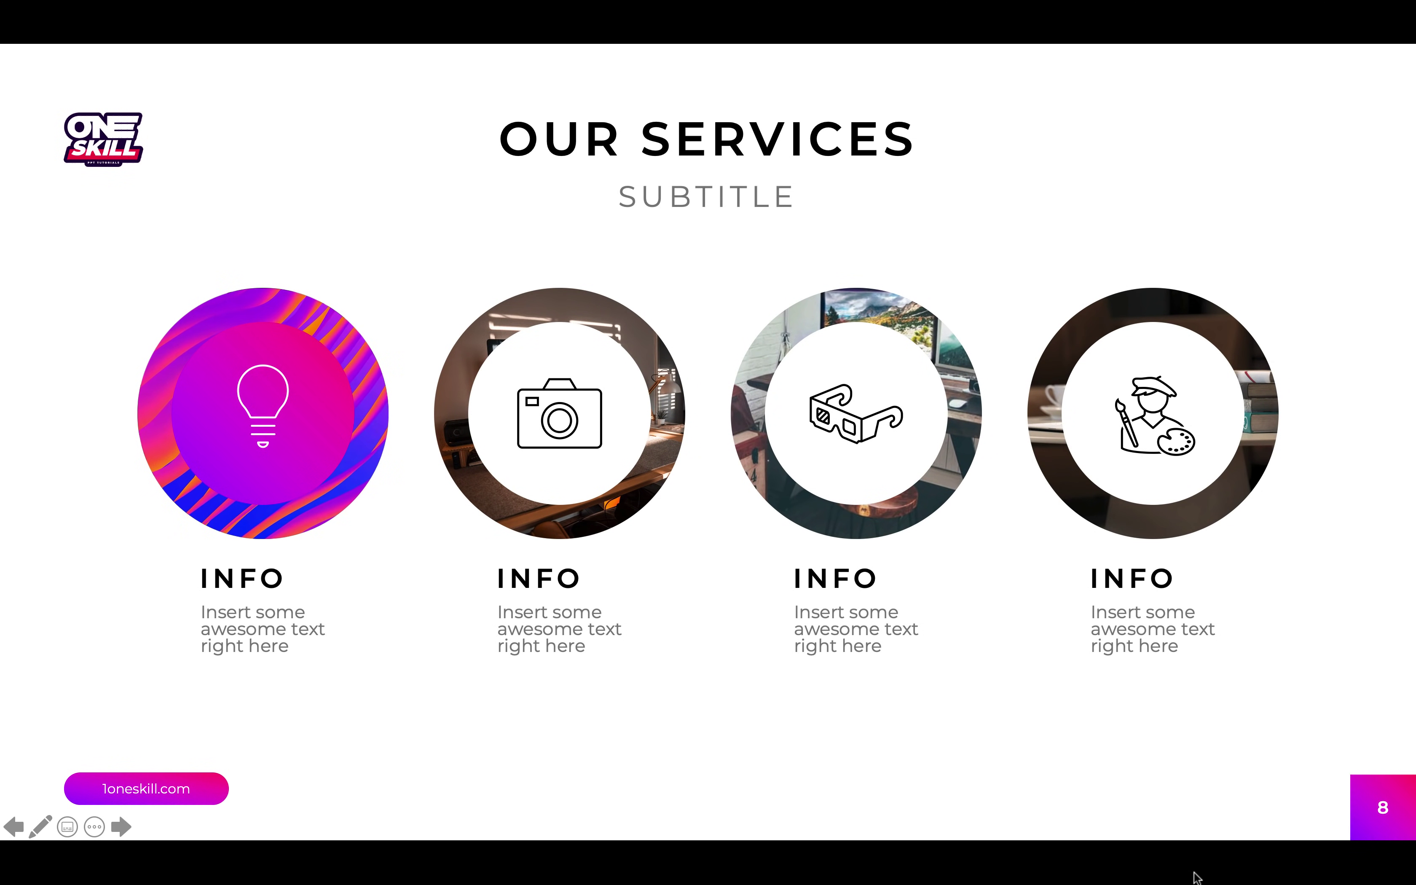
Advance the slide show through slides 9, 10 and 11, then end it
click(1196, 878)
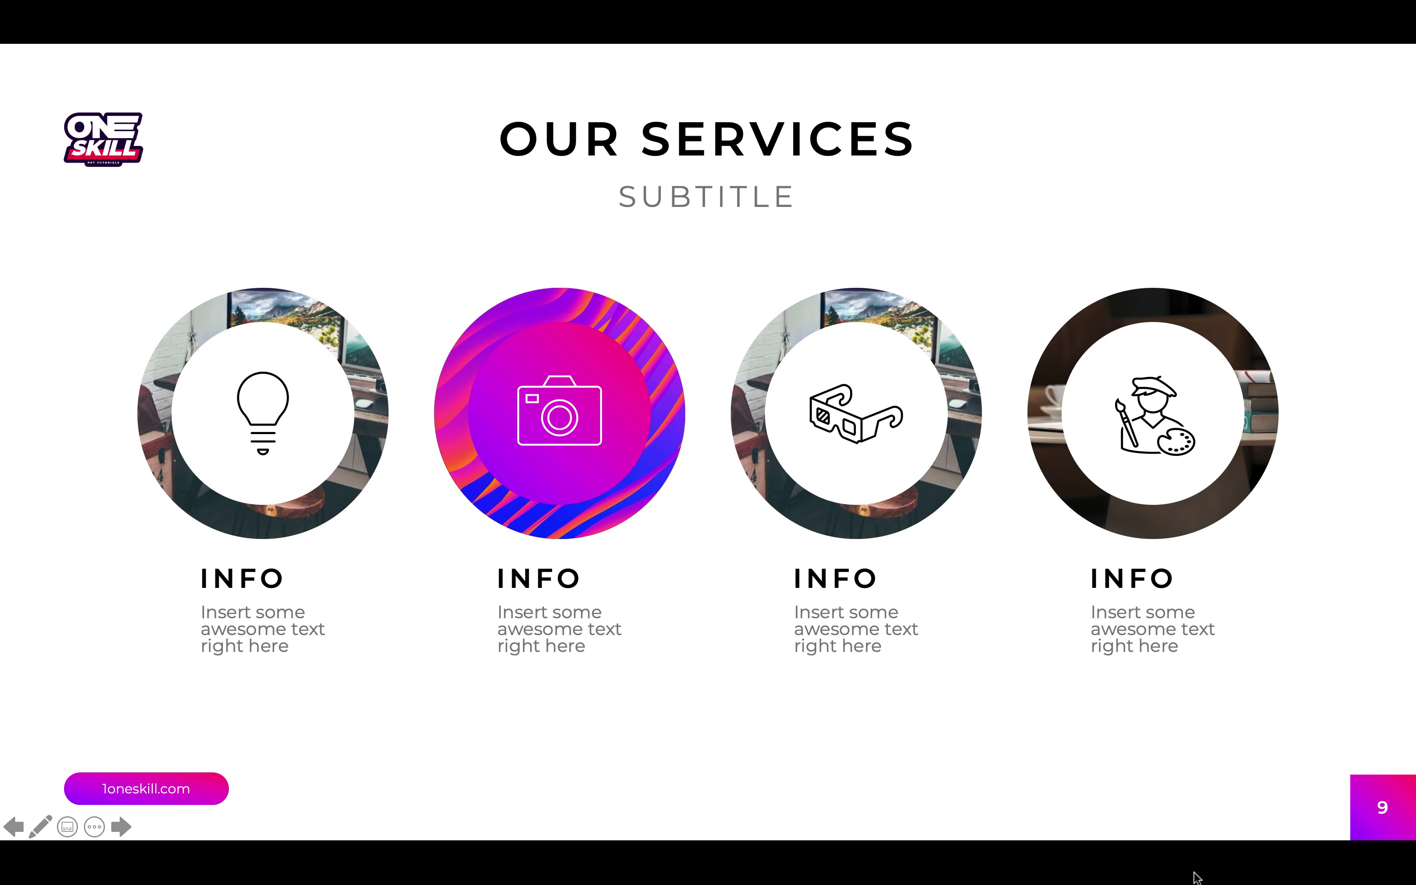
click(1196, 878)
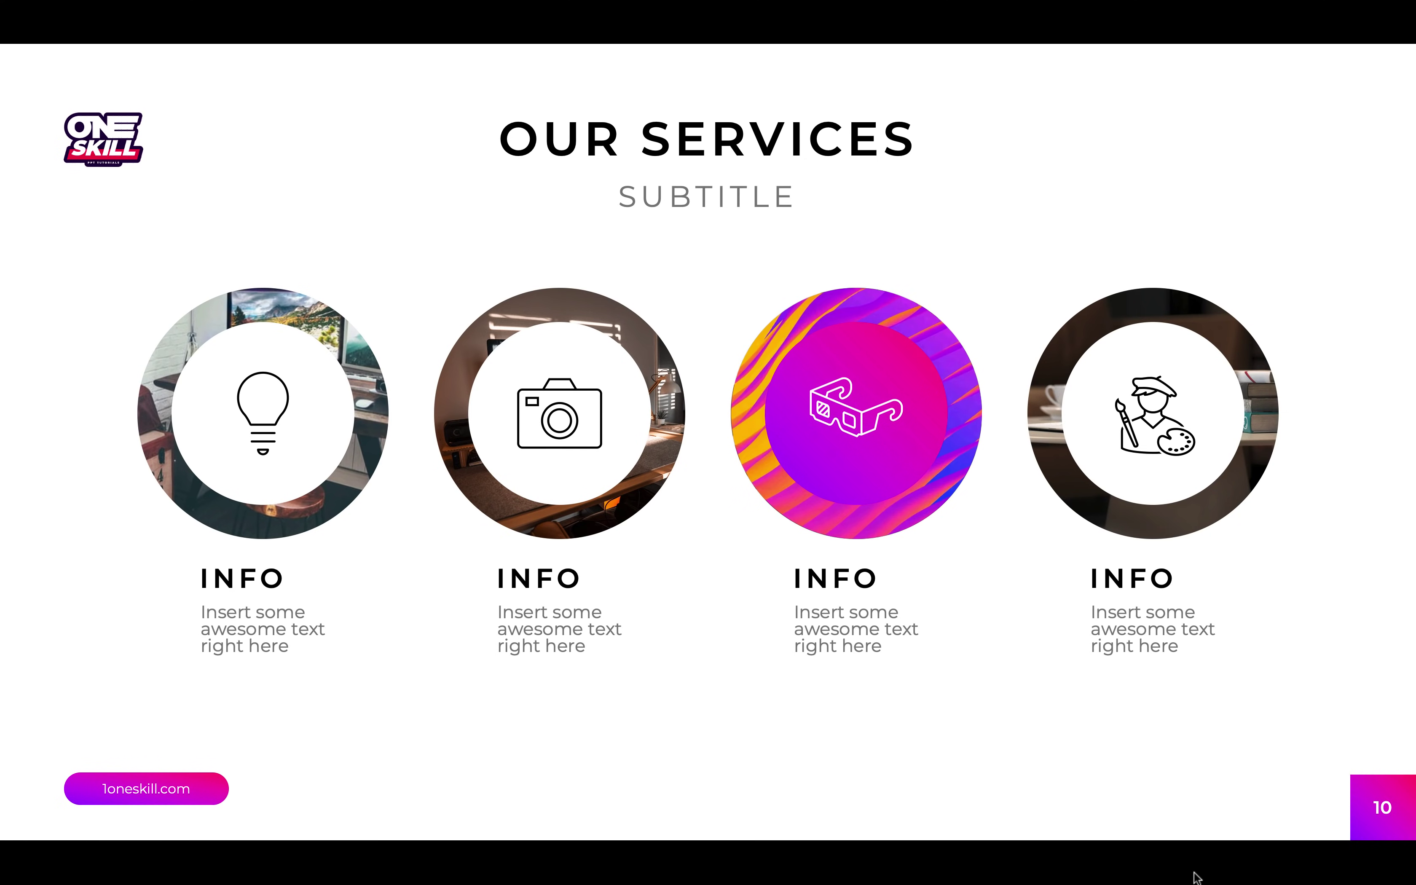
click(1196, 878)
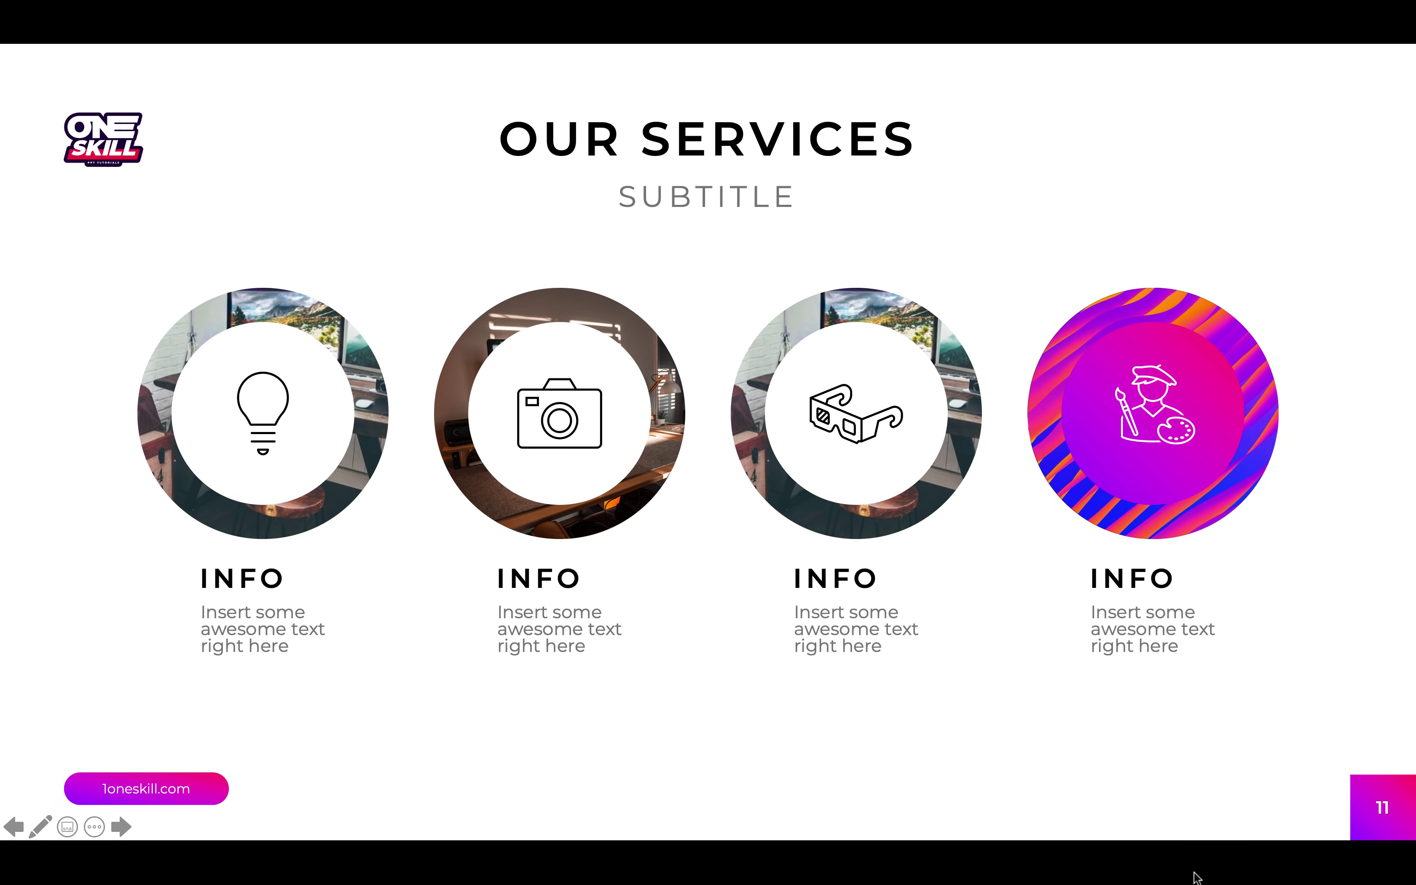
key(Escape)
scroll(90, 328, up, 10)
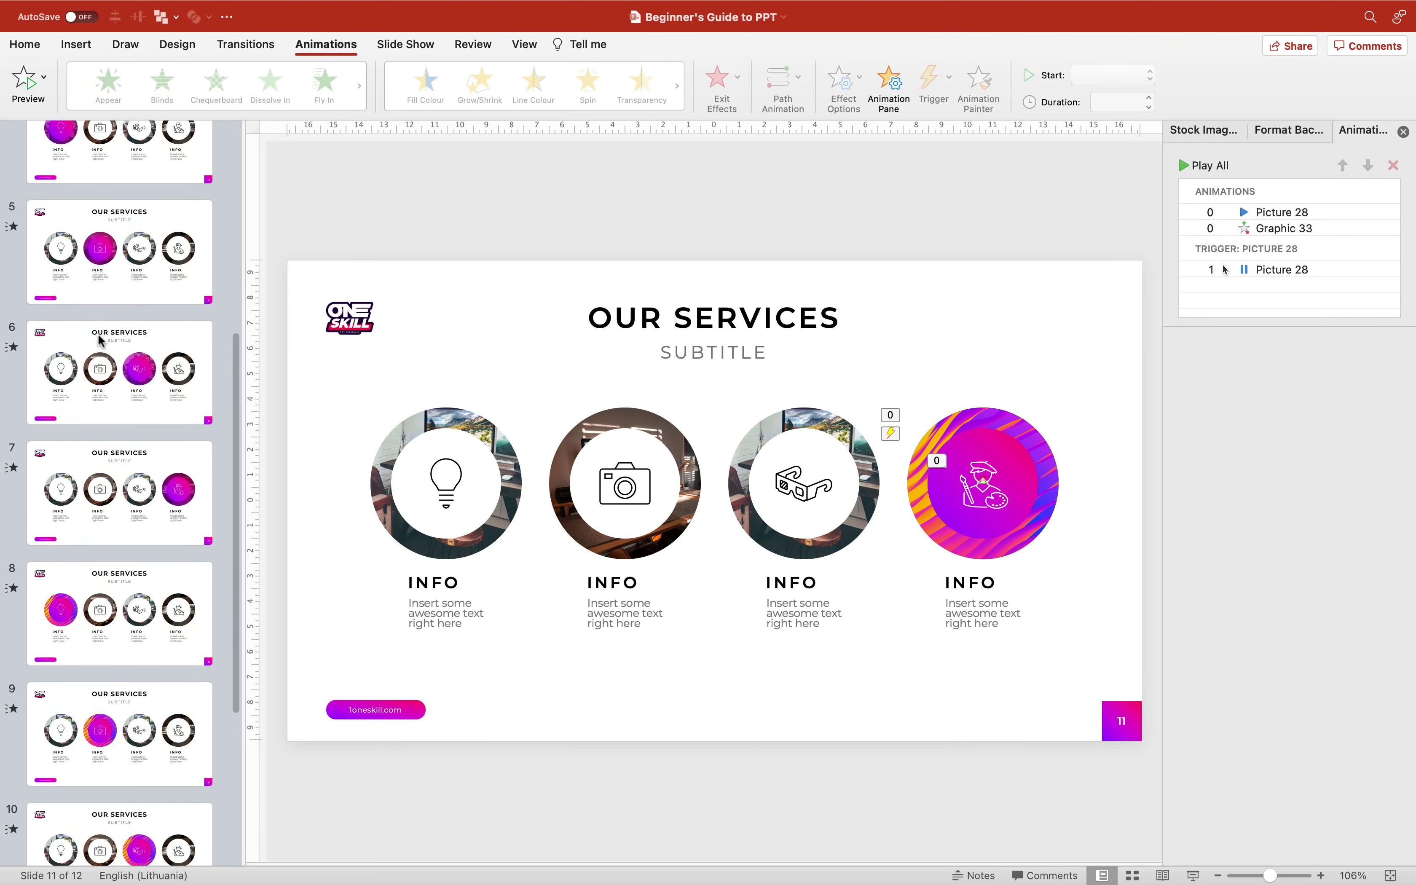
Present from slide 4 through the Our Services slides to compare the morphing highlights
click(102, 293)
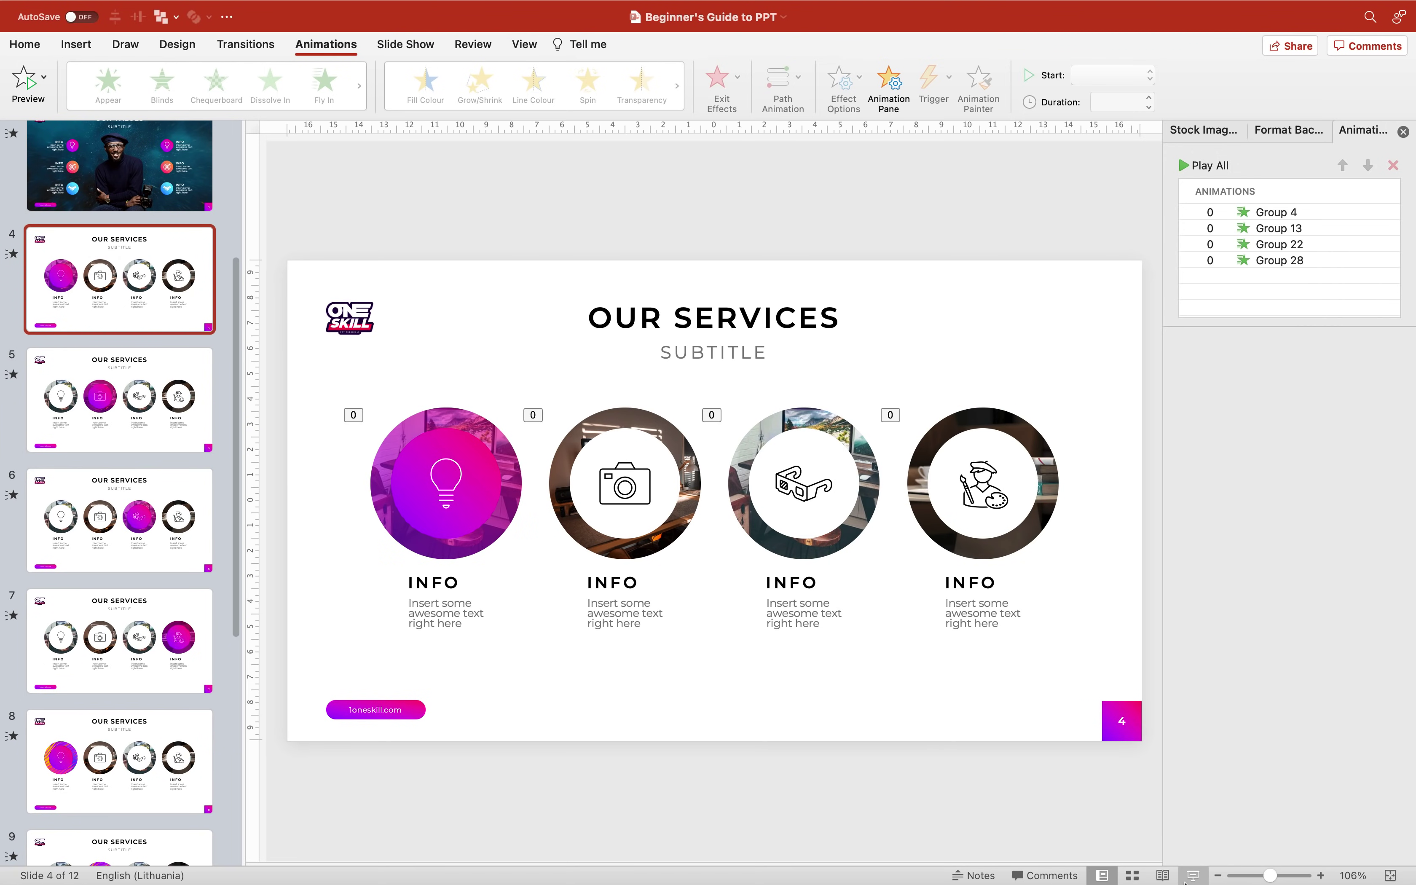
click(1191, 876)
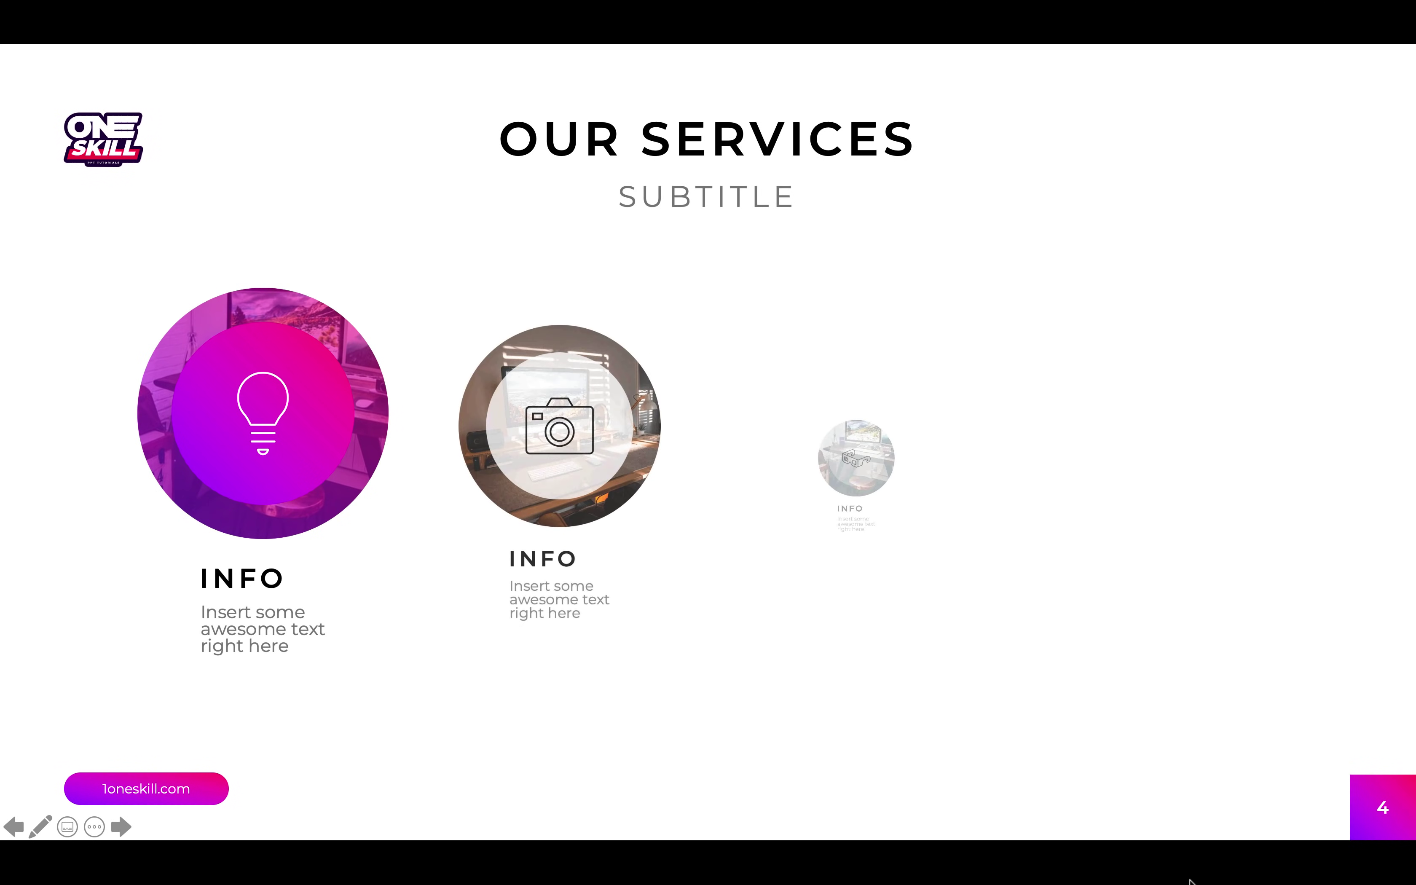
key(Right)
key(Right)
key(Right)
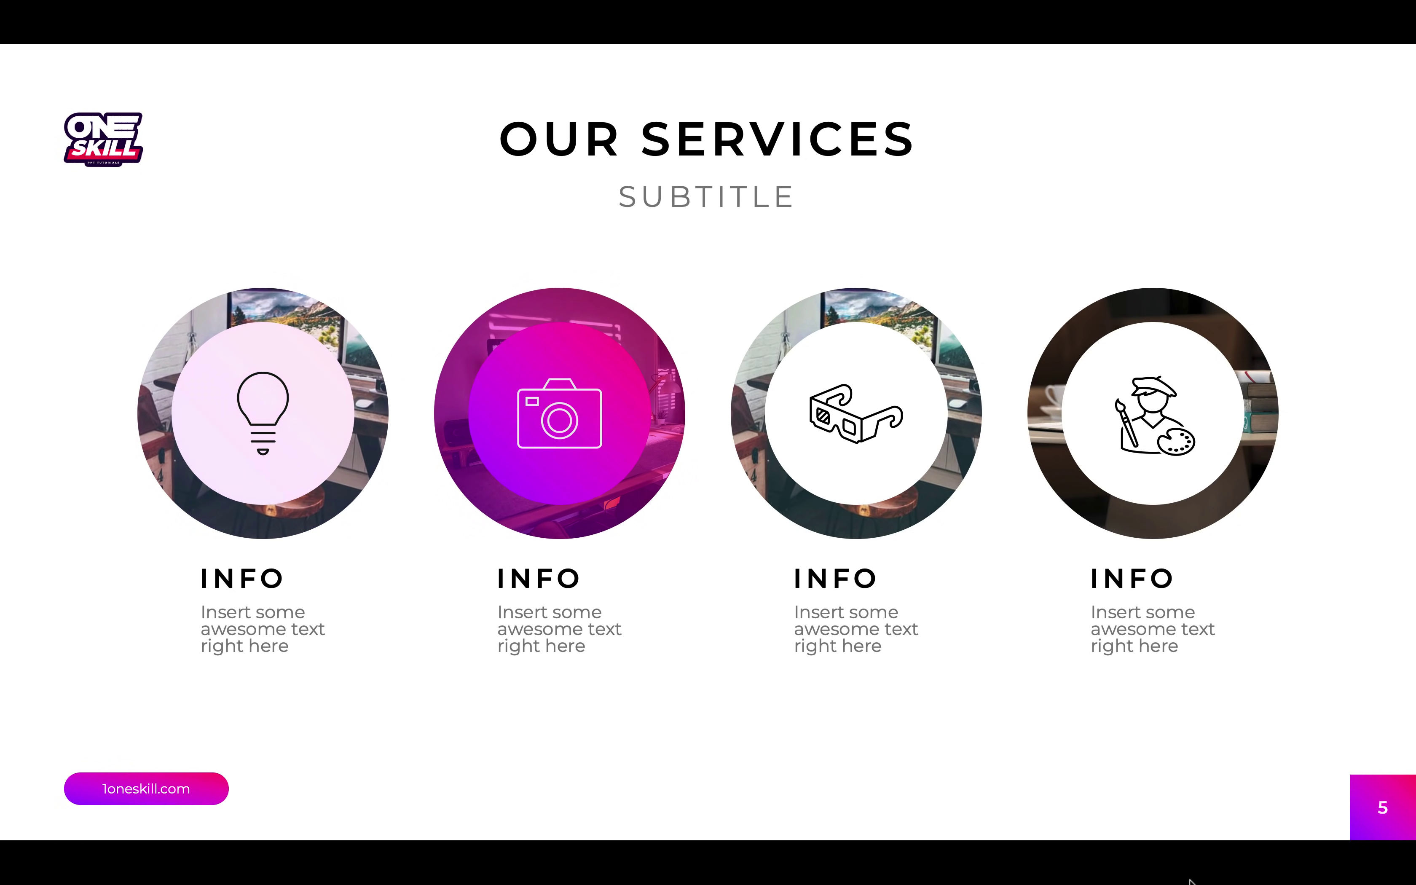
key(Left)
key(Left)
key(Left)
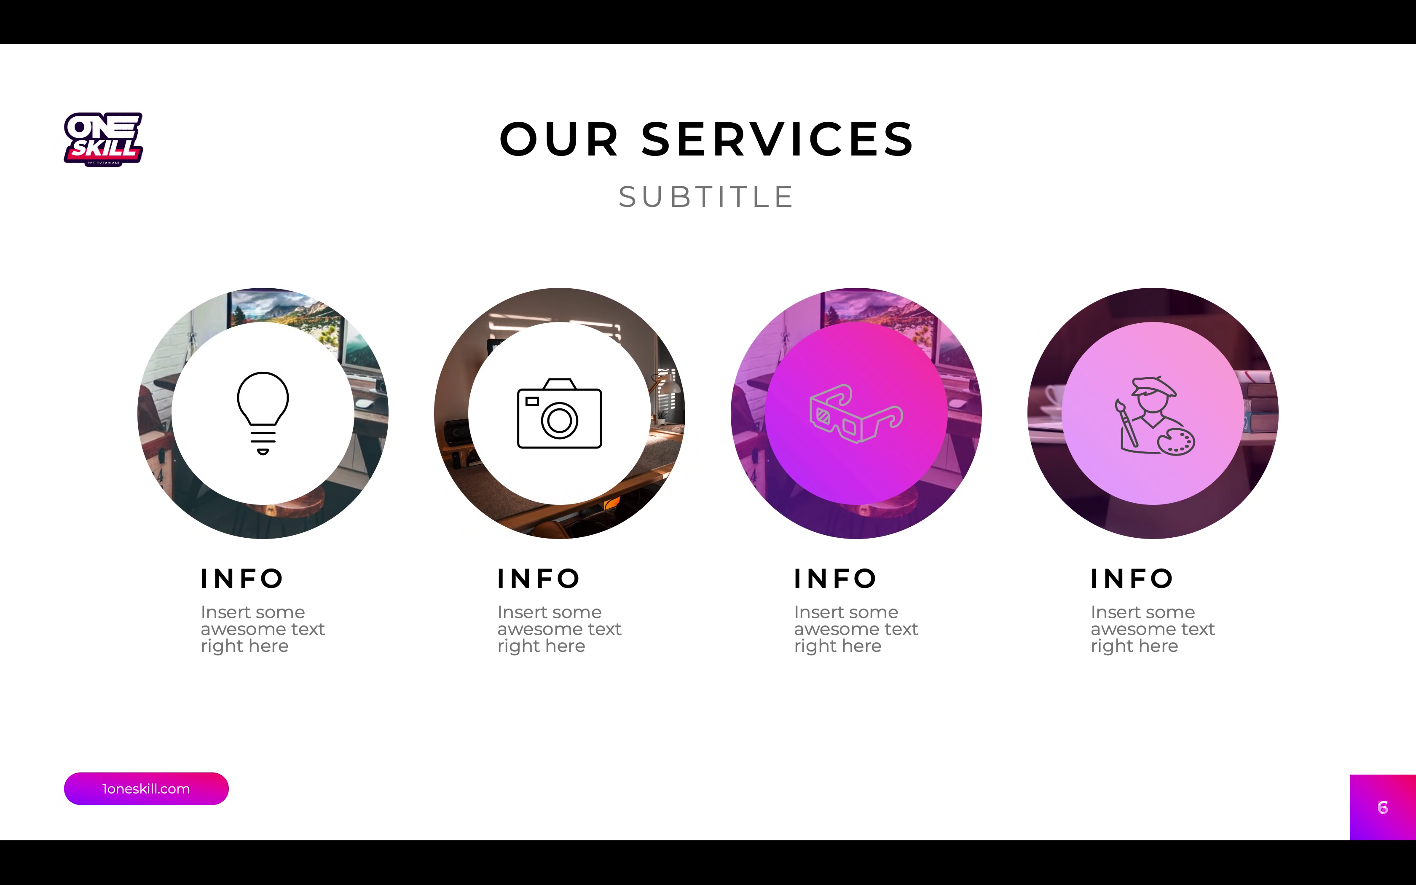
key(Right)
key(Right)
key(Right)
key(Right)
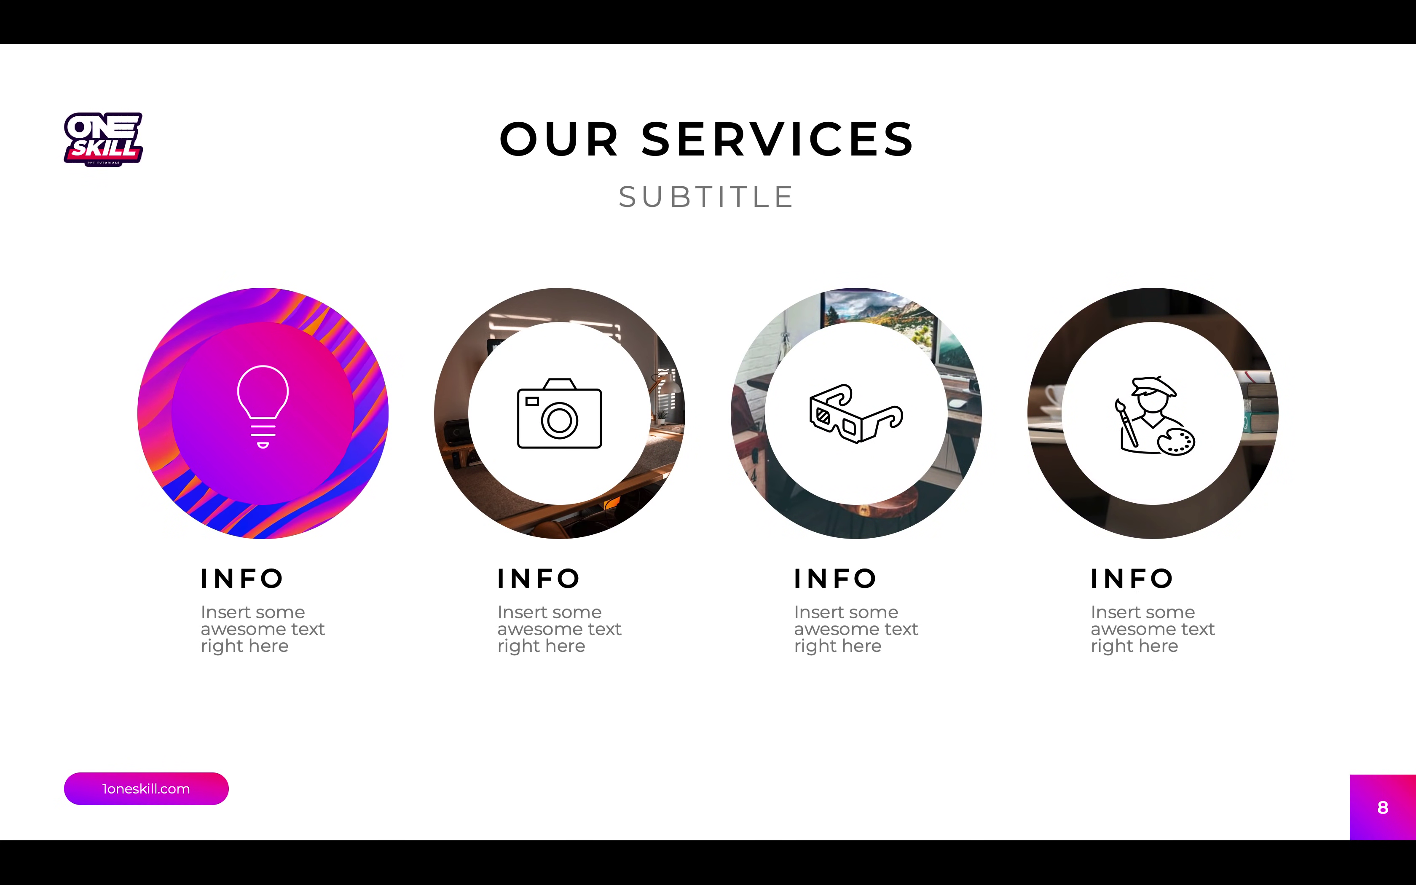
key(Right)
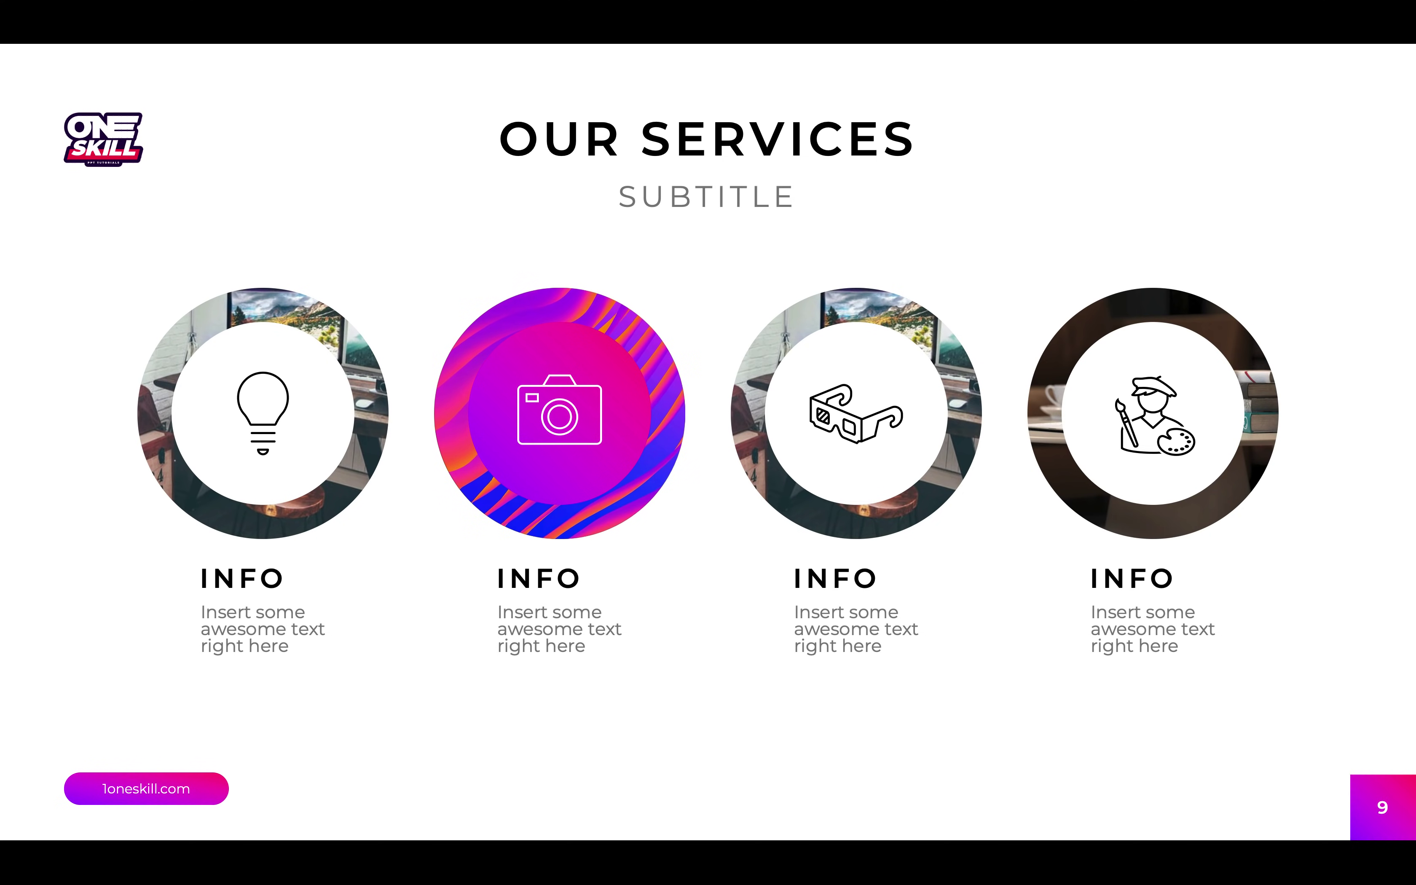
key(Escape)
Go to the Device Mockup slide 13 and select its phone picture, undoing a trial move
click(175, 448)
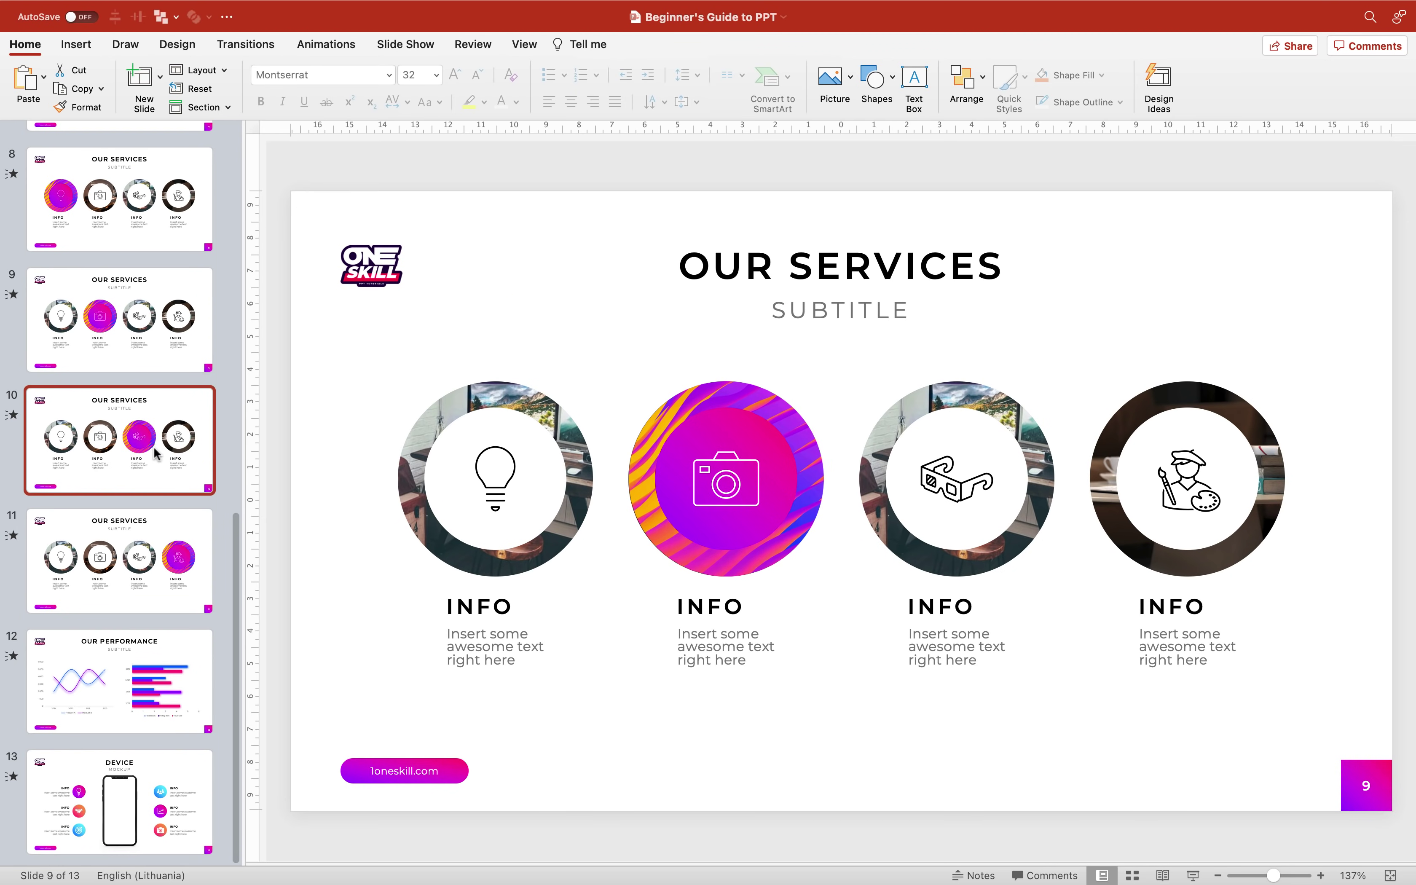
click(140, 561)
click(158, 664)
click(161, 810)
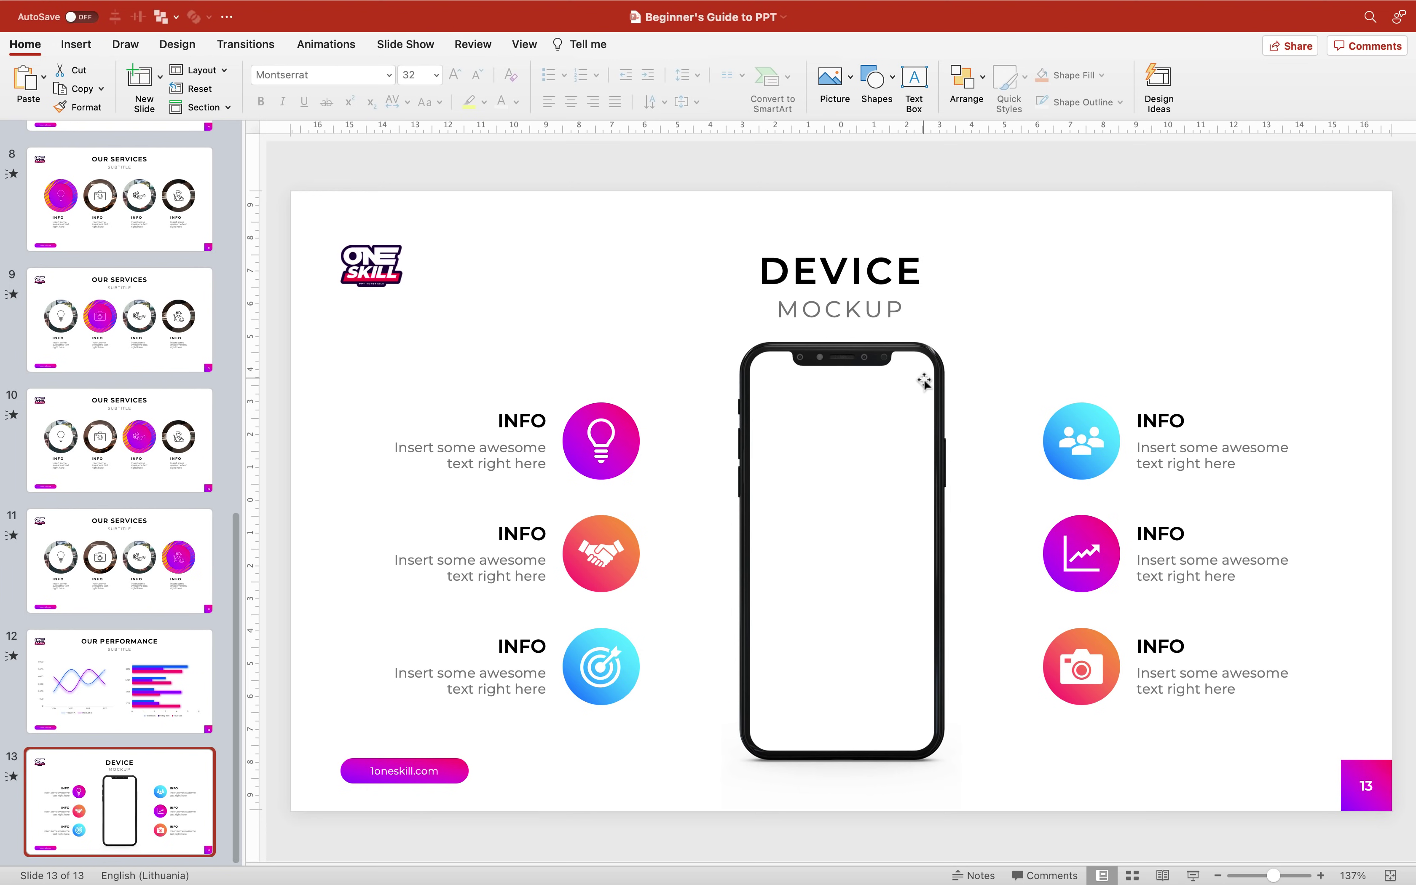
click(924, 365)
drag(944, 412, 772, 184)
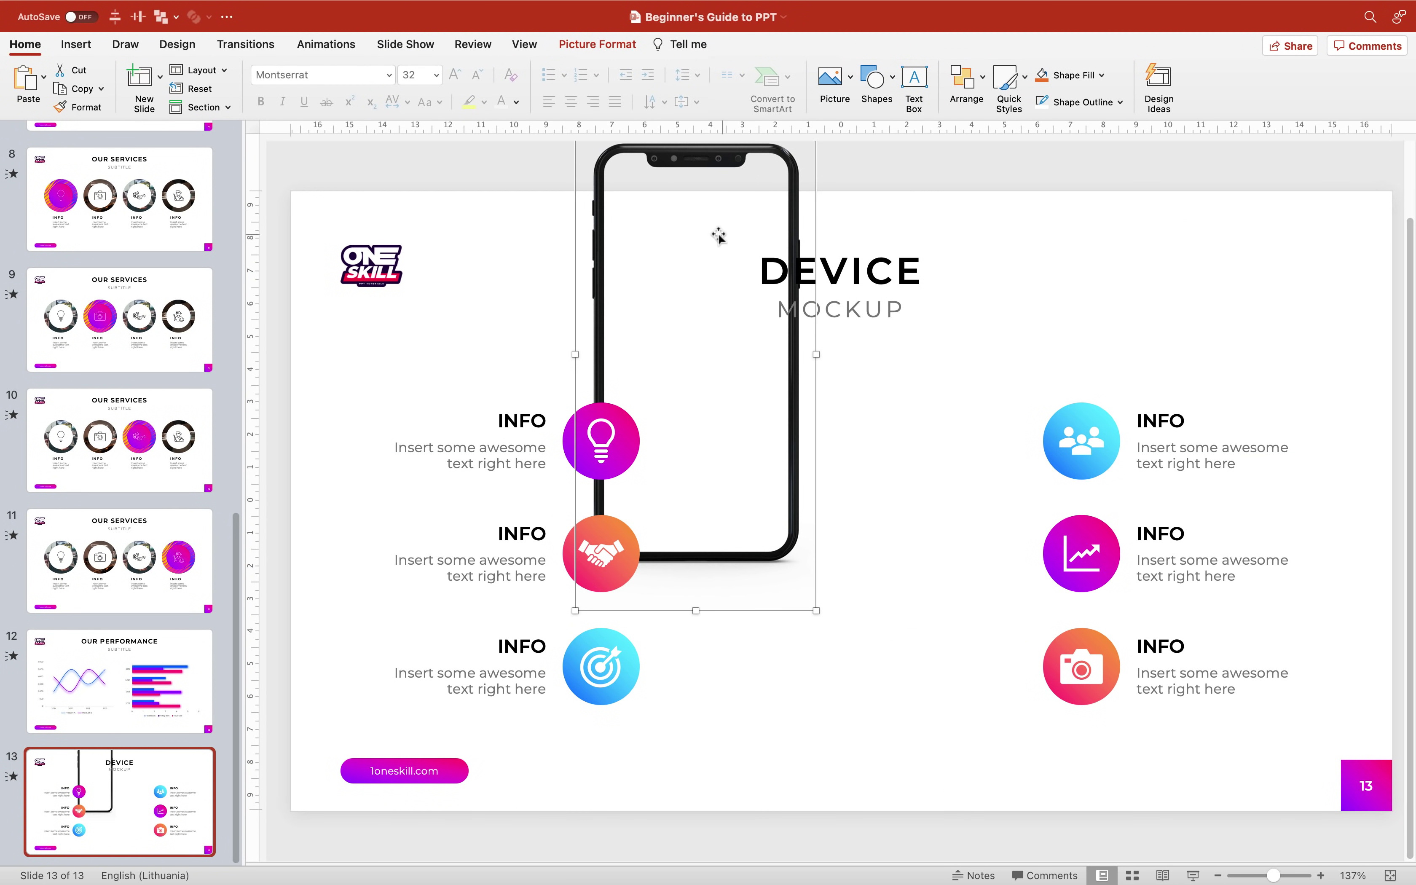
key(super+z)
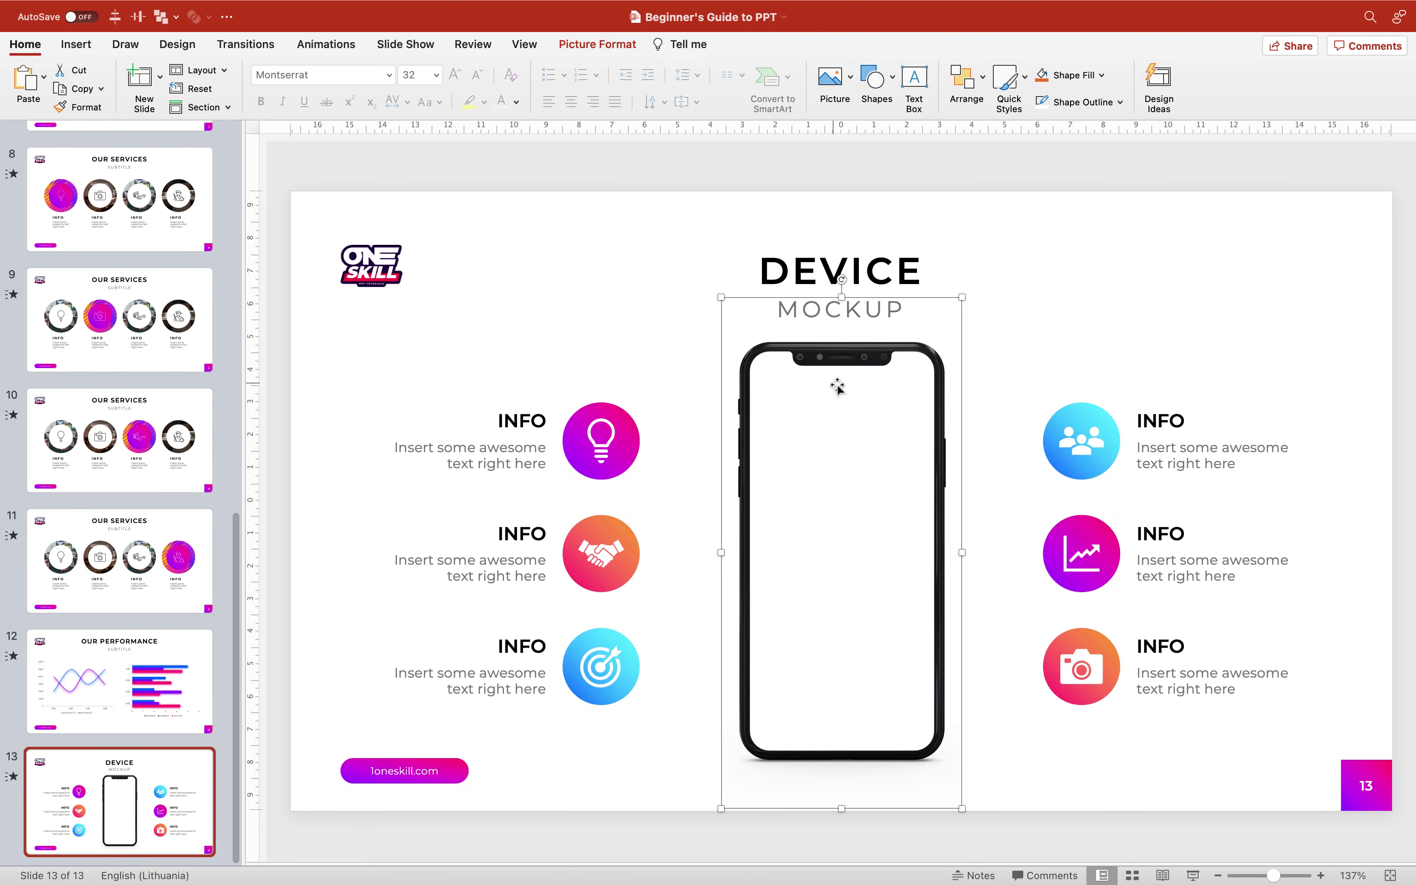
Bring up the smartphone mock-up source page, then the Pexels free stock videos page in Chrome
key(ctrl+Left)
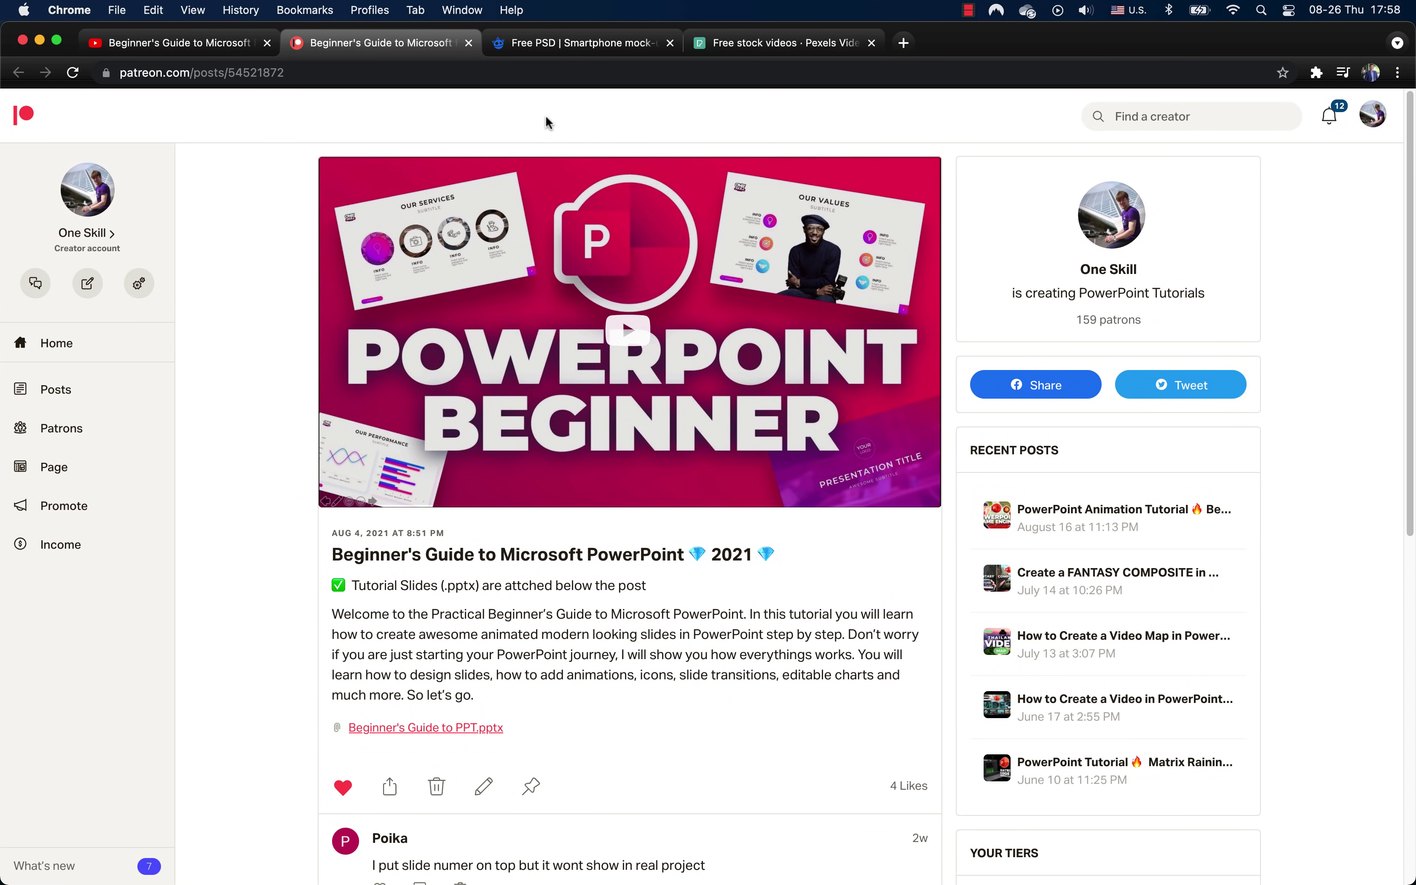
click(555, 44)
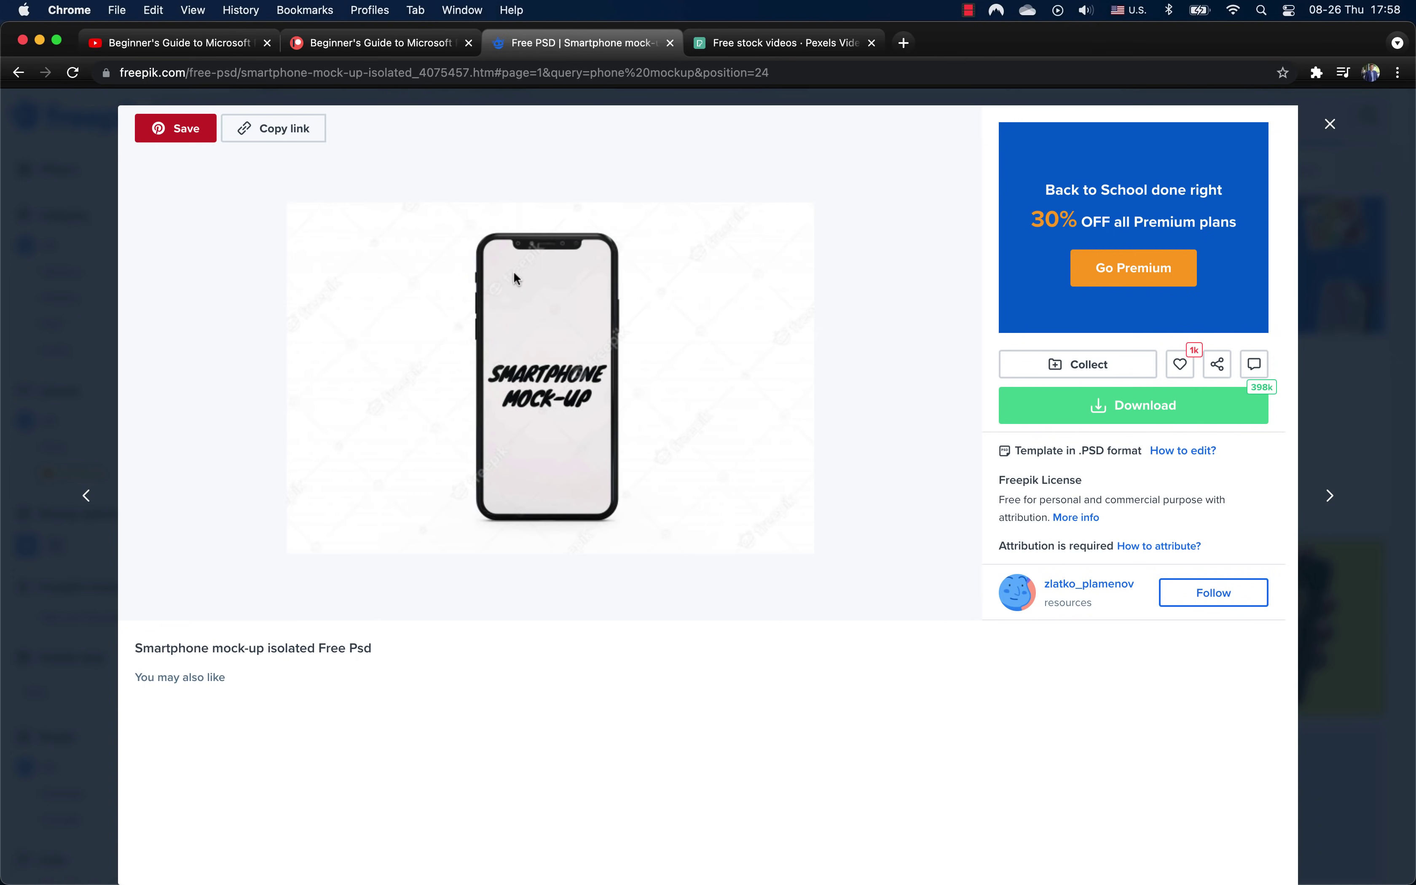
key(ctrl+Right)
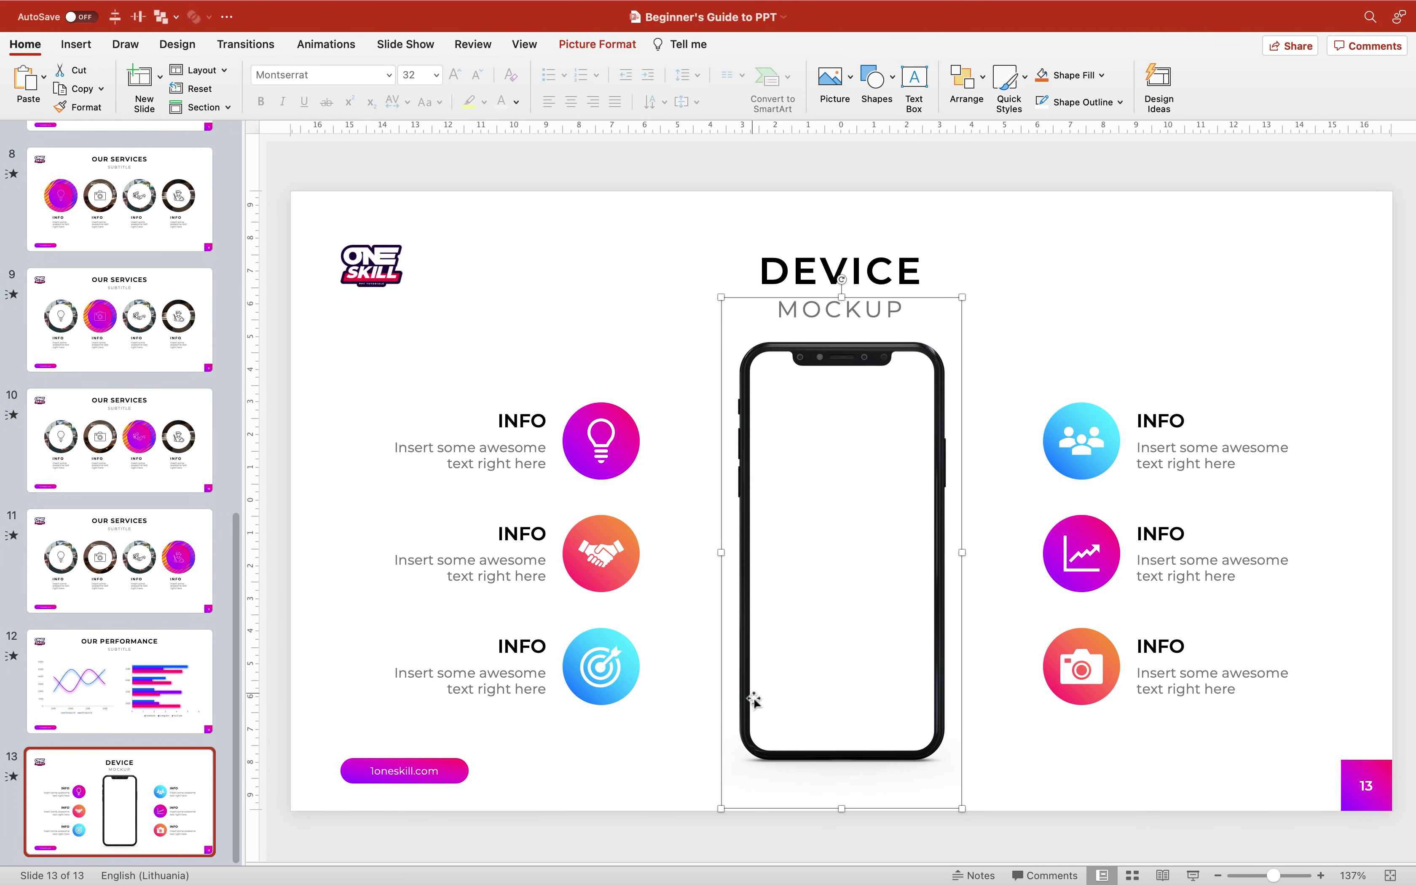
key(ctrl+Left)
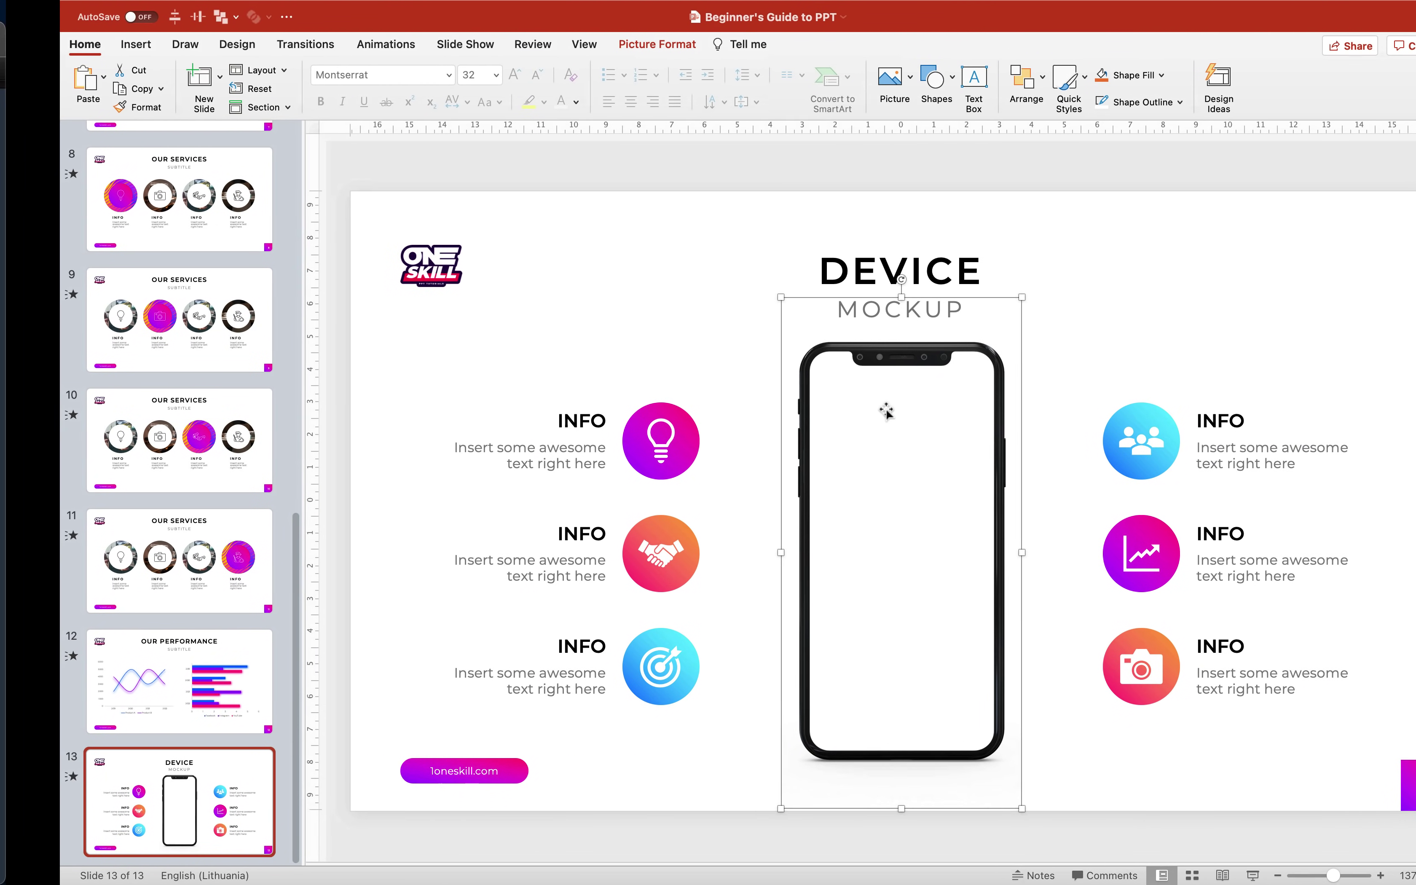
click(751, 51)
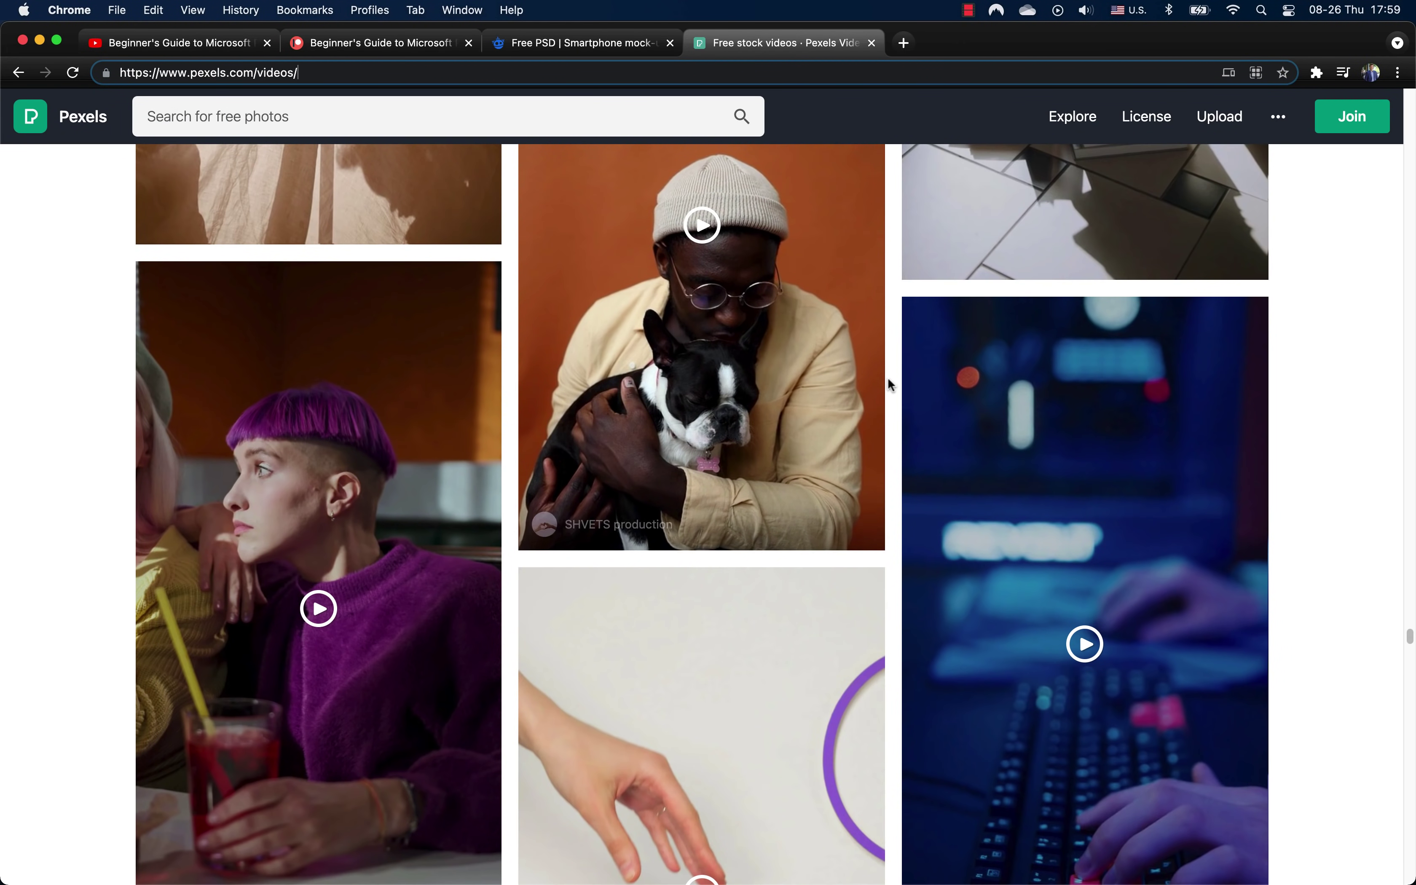
Open and play the vertical 'Person Playing On a Computer' keyboard video on Pexels
scroll(976, 430, down, 2)
scroll(1047, 399, down, 2)
click(1030, 373)
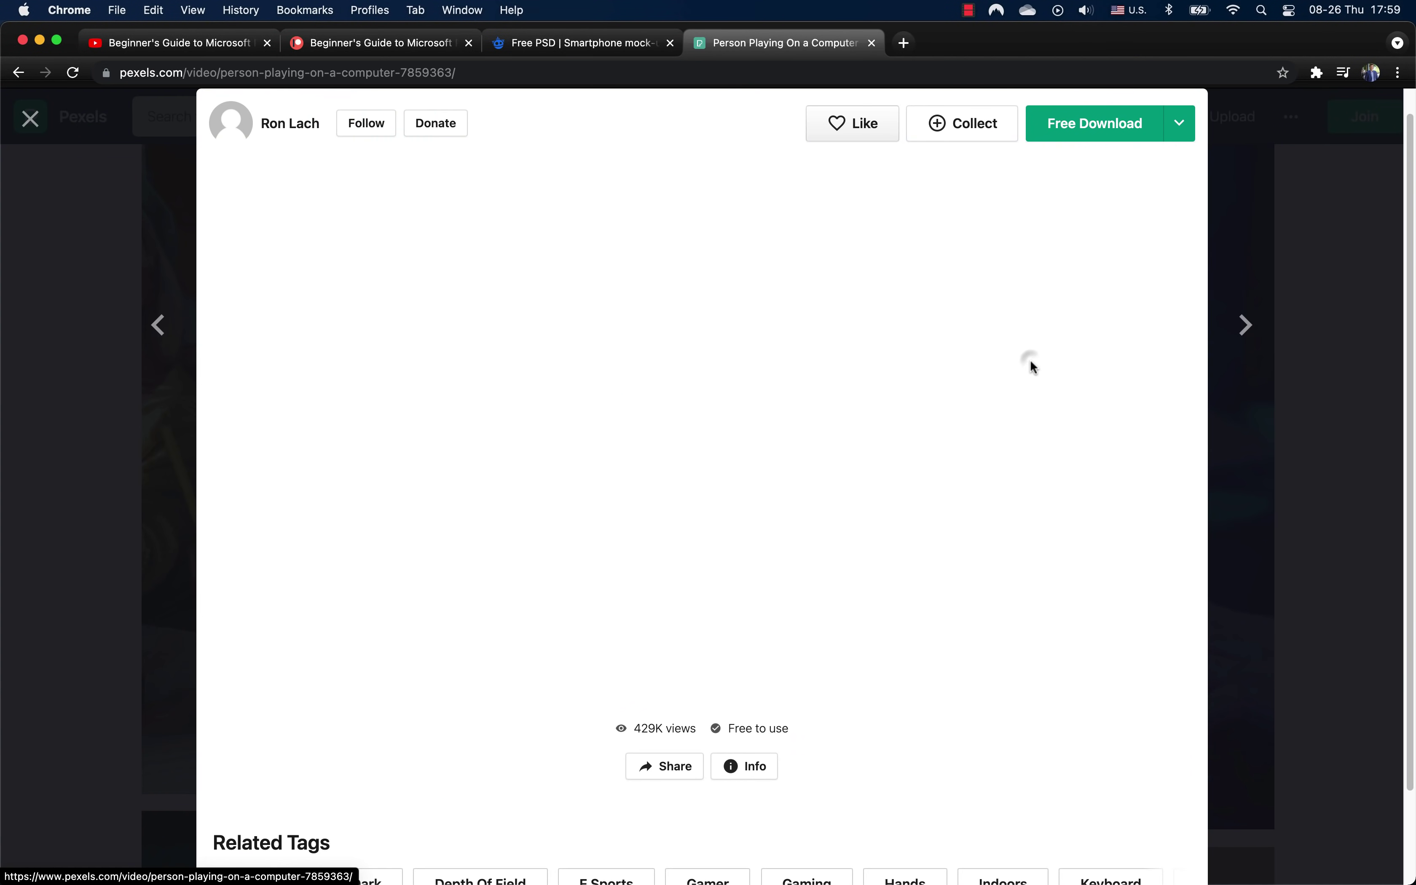
click(602, 667)
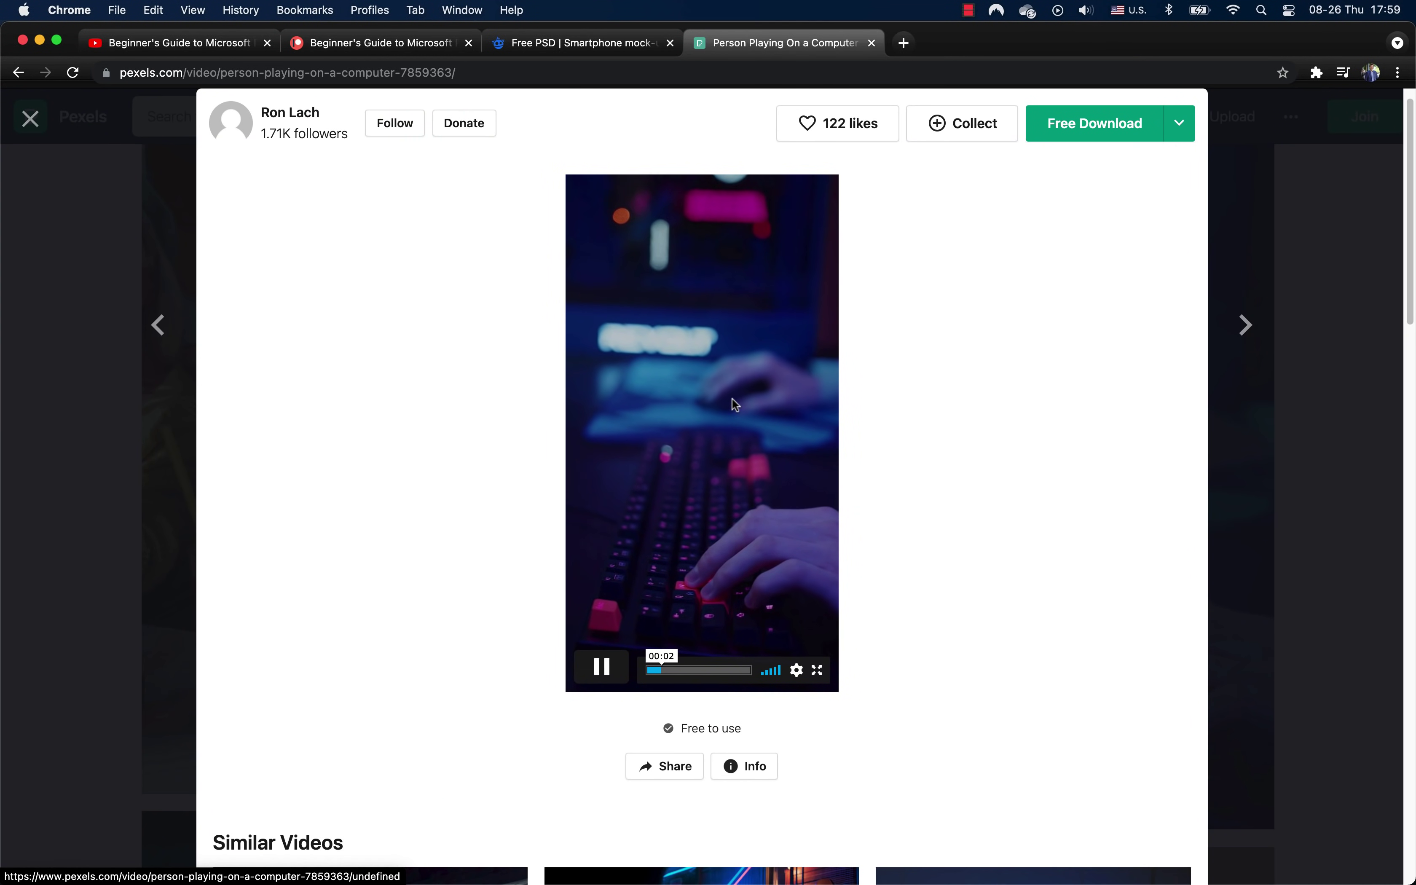
key(ctrl+Right)
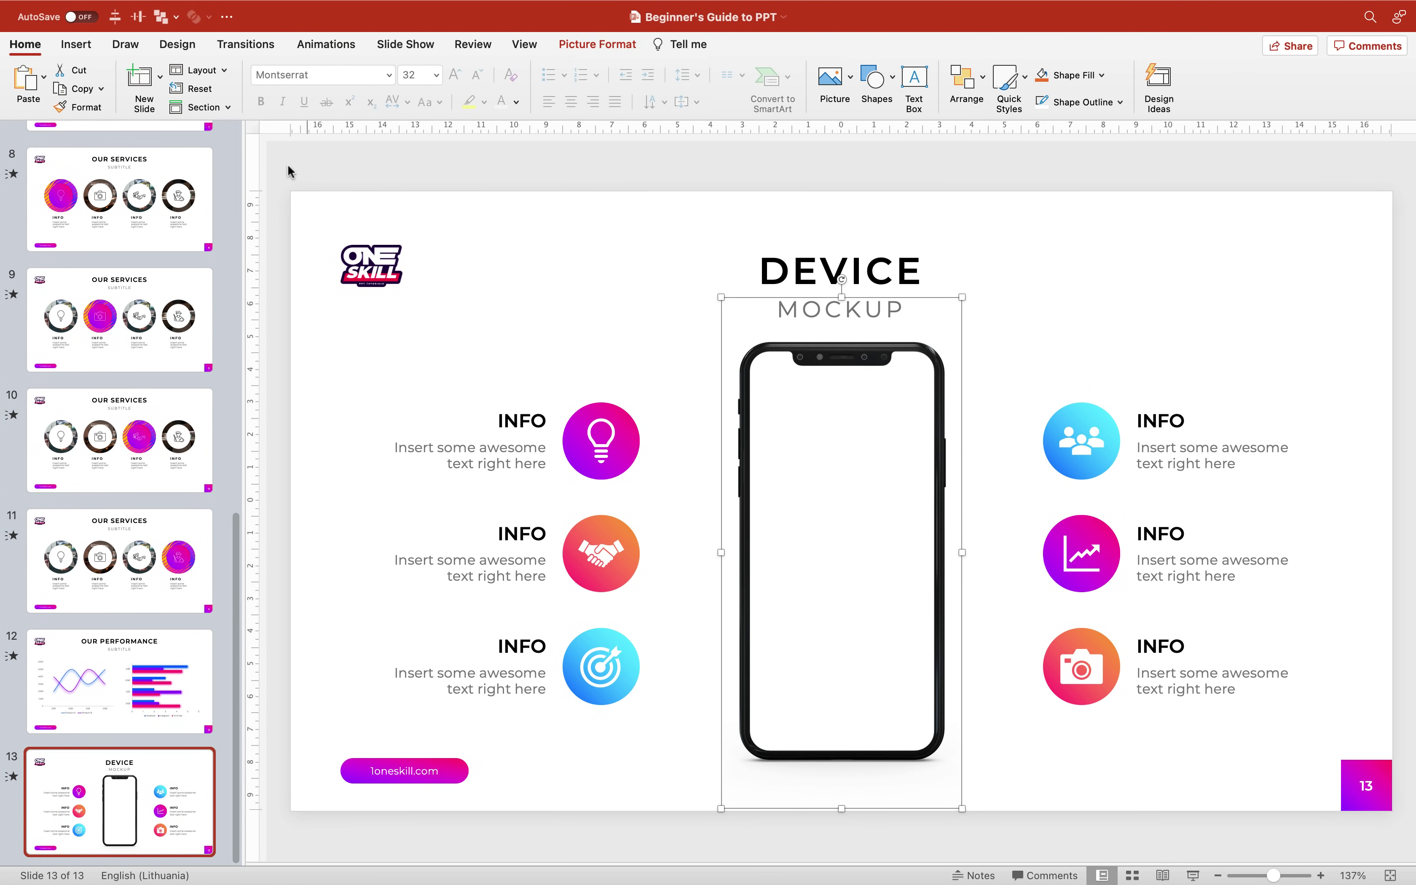
Insert the video file pexels keyboard.mp4 onto the Device Mockup slide
click(76, 45)
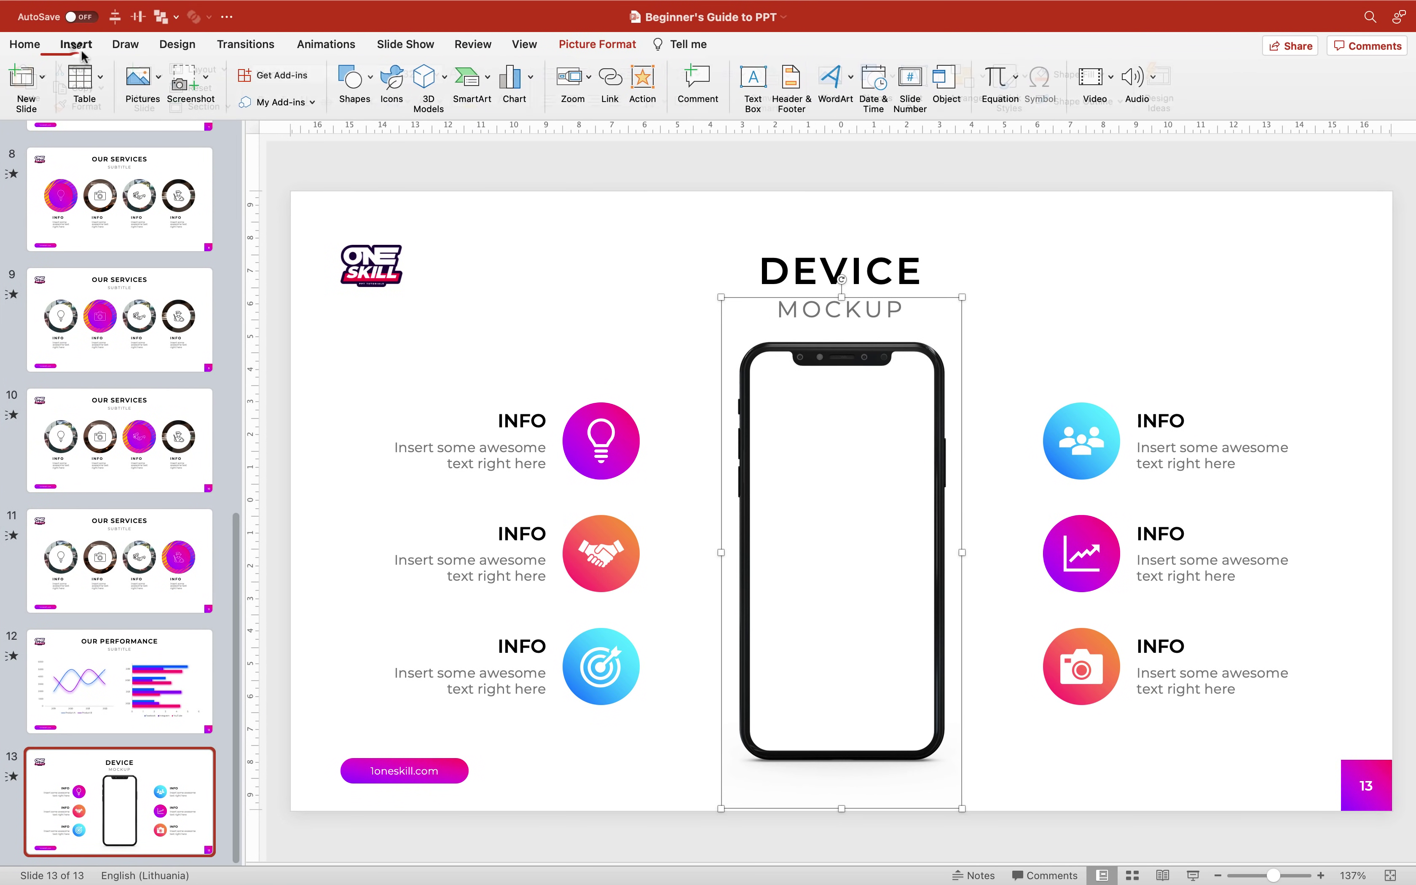
click(1112, 78)
click(1158, 125)
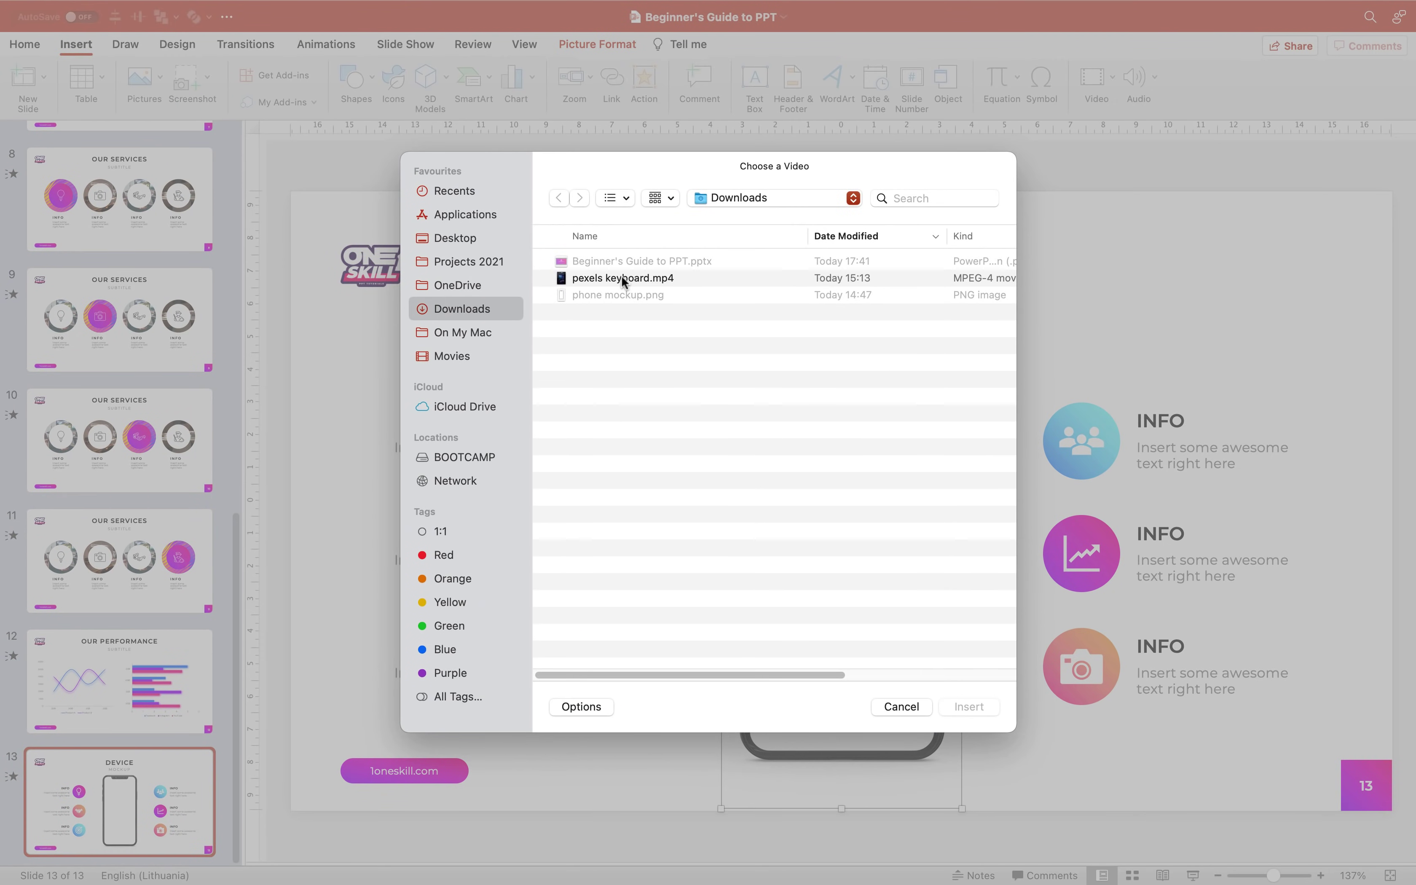
click(622, 277)
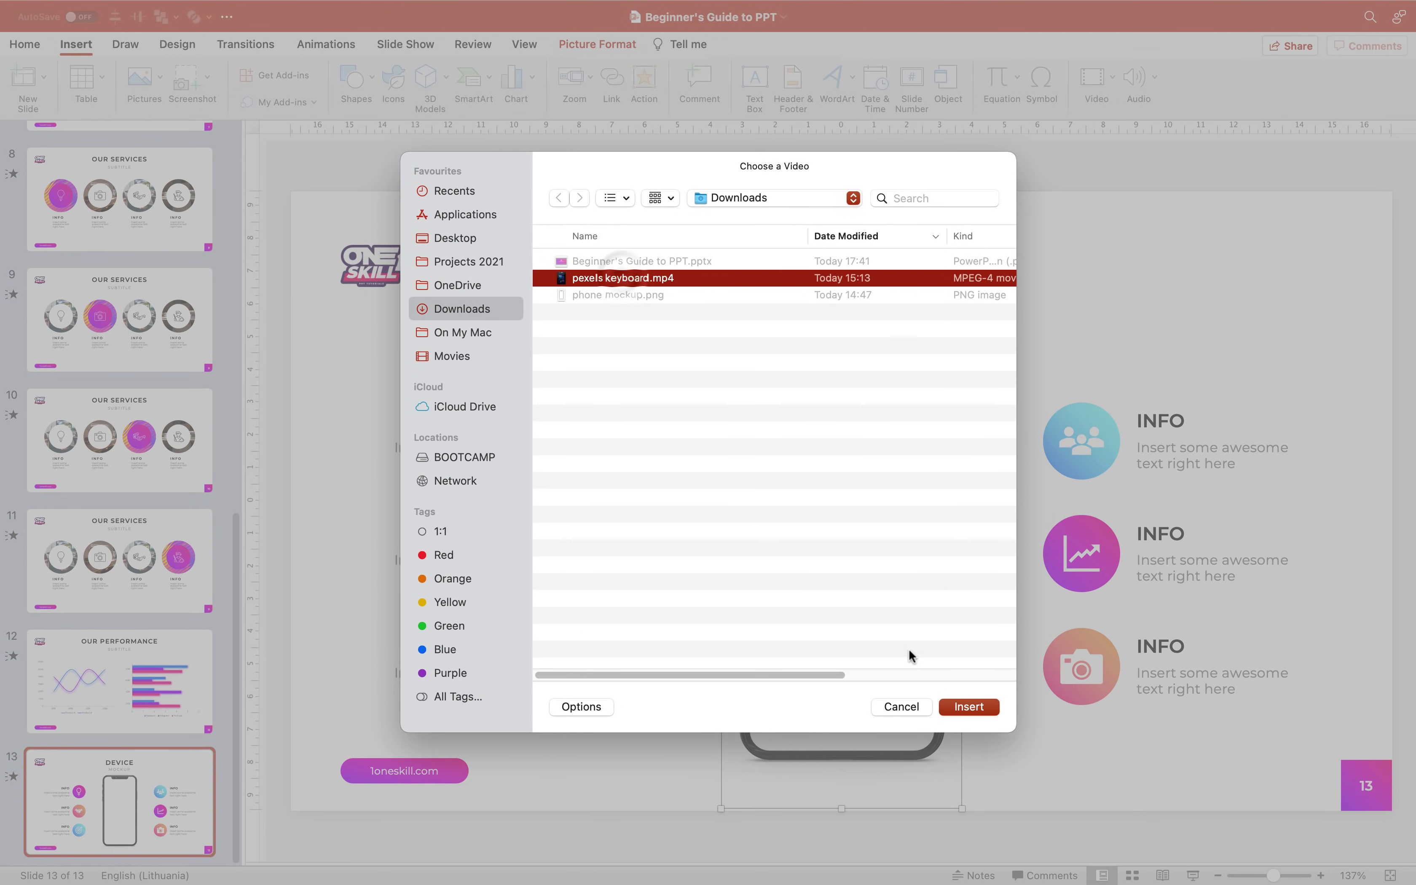
click(972, 705)
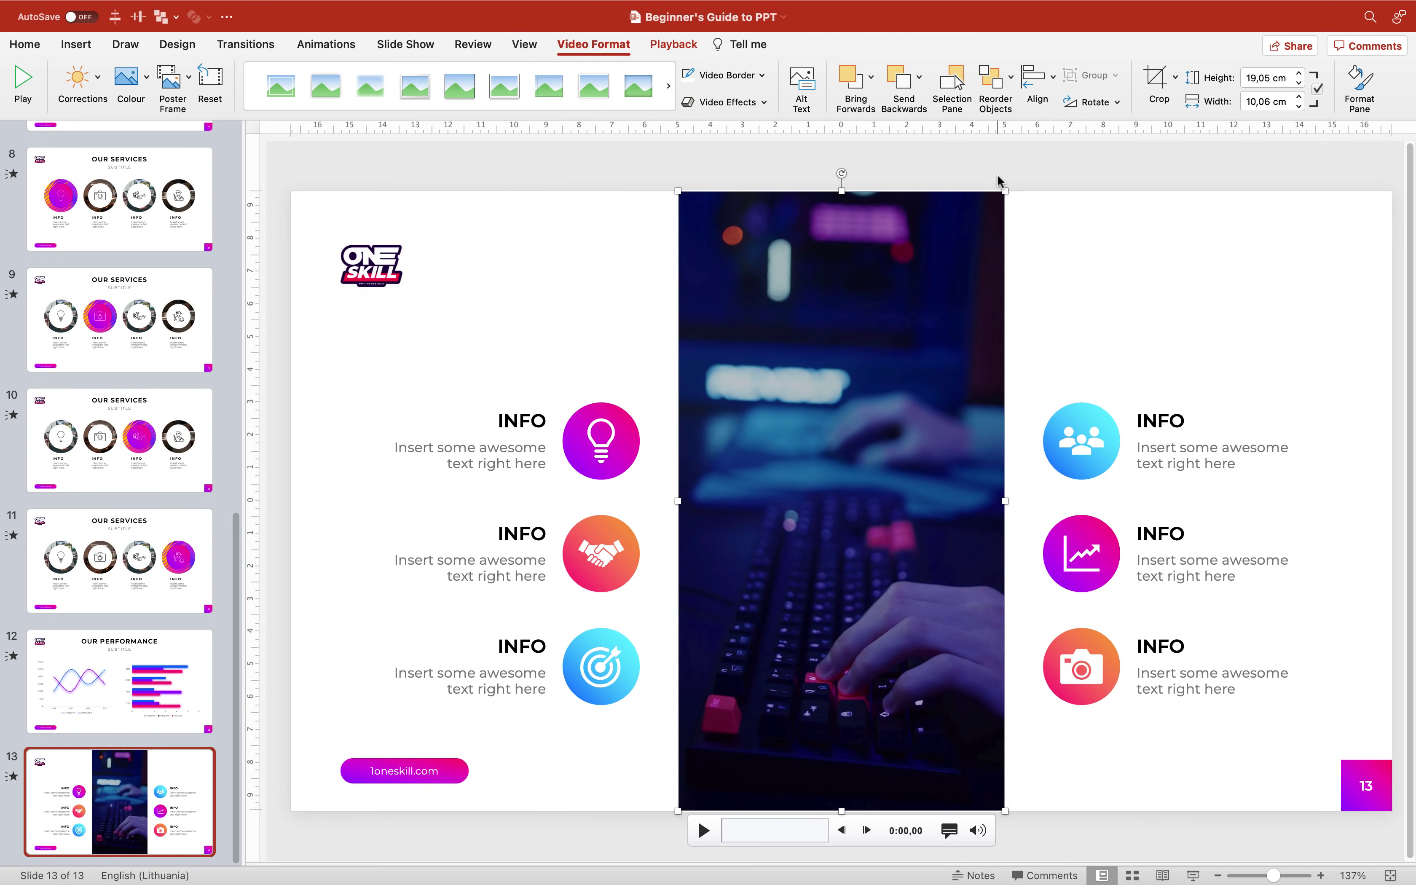
Resize the video to about 13.13 × 6.92 cm and place it beside the phone
drag(1005, 193, 930, 334)
drag(887, 482, 665, 435)
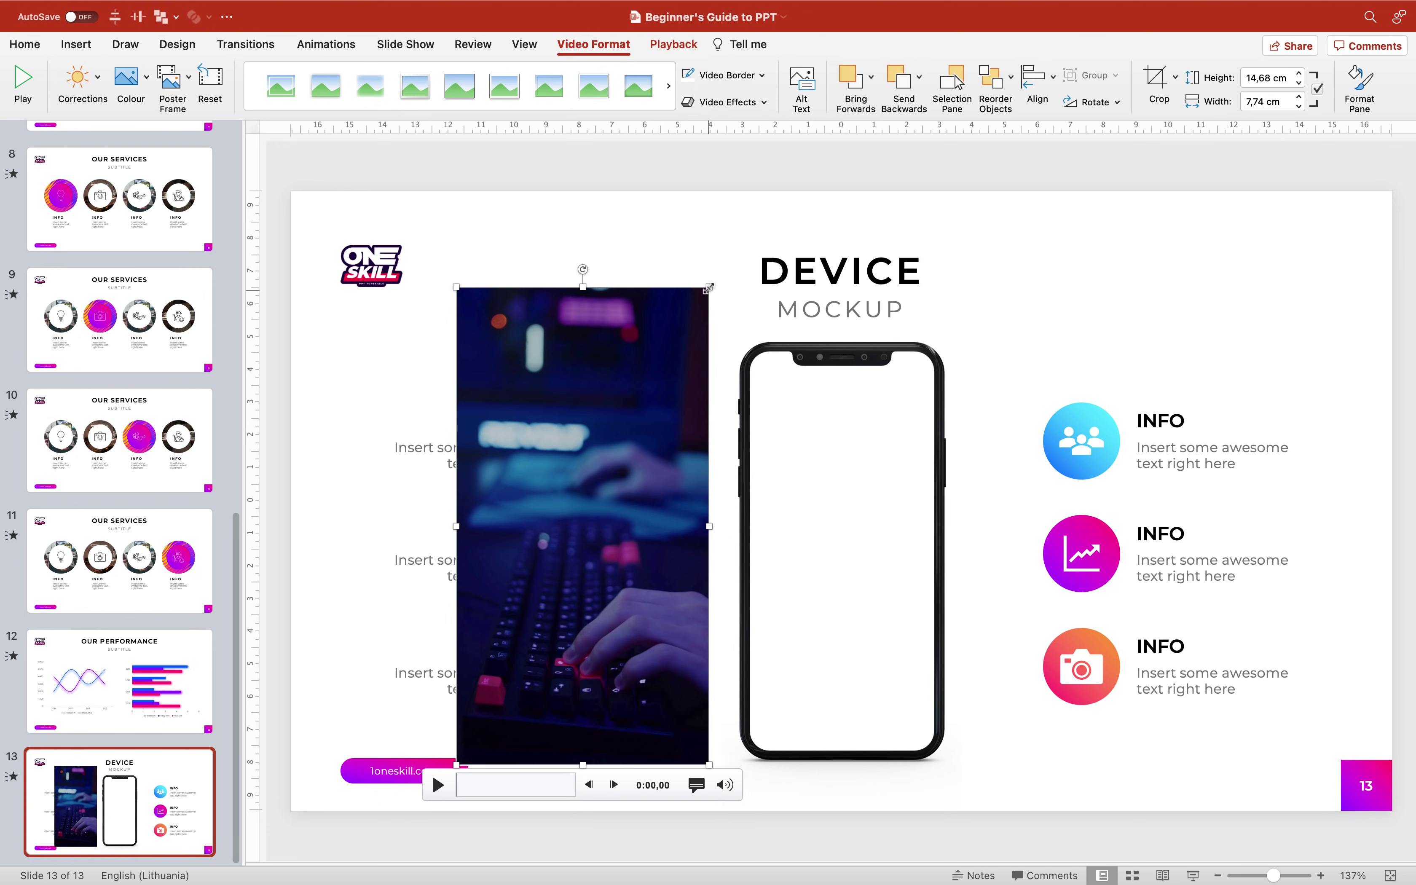
drag(709, 287, 679, 341)
mouse_move(644, 417)
mouse_down()
mouse_move(910, 433)
mouse_move(652, 426)
mouse_up()
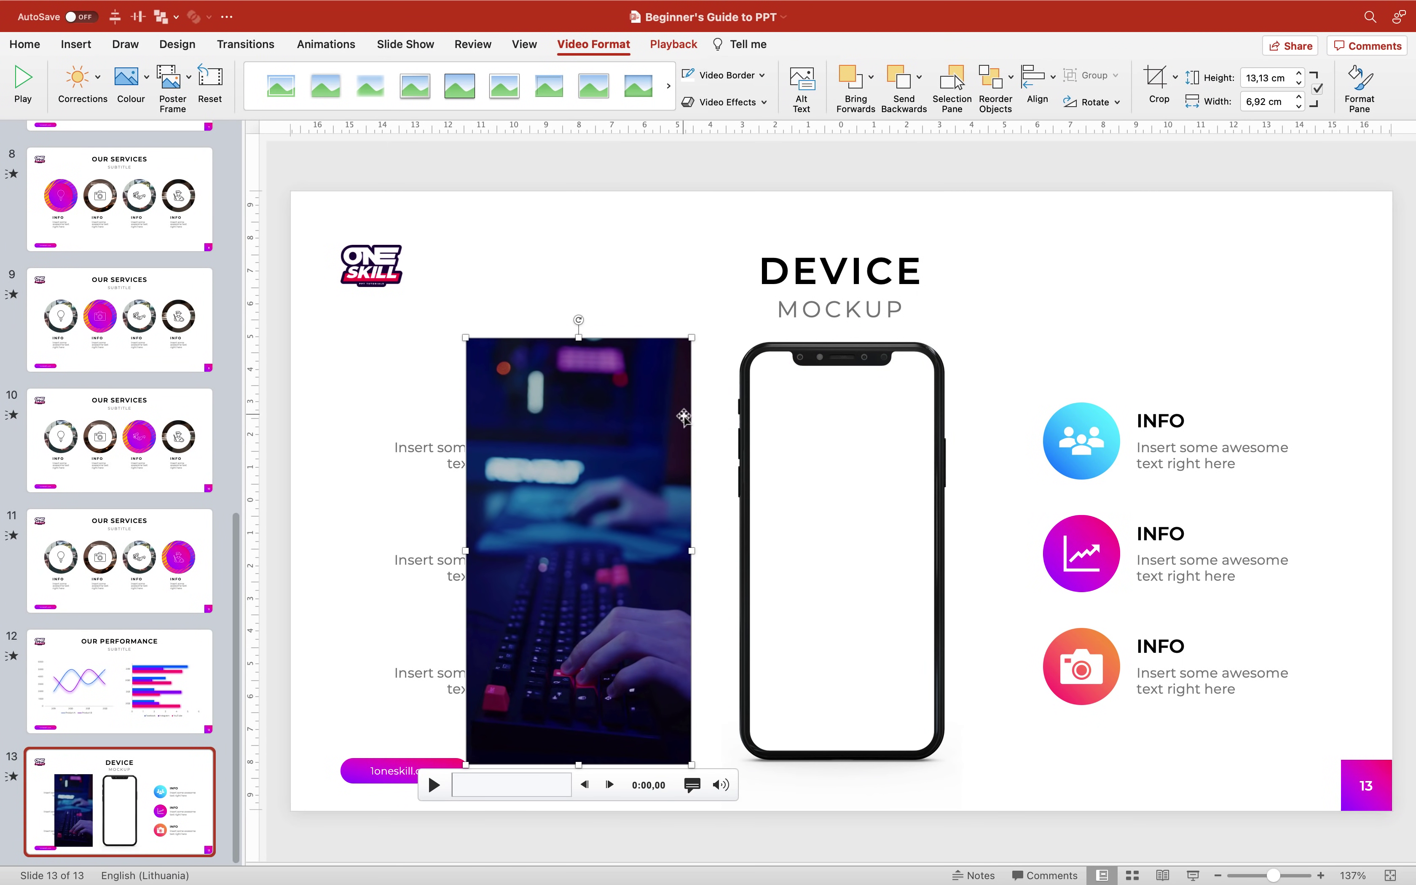
click(769, 385)
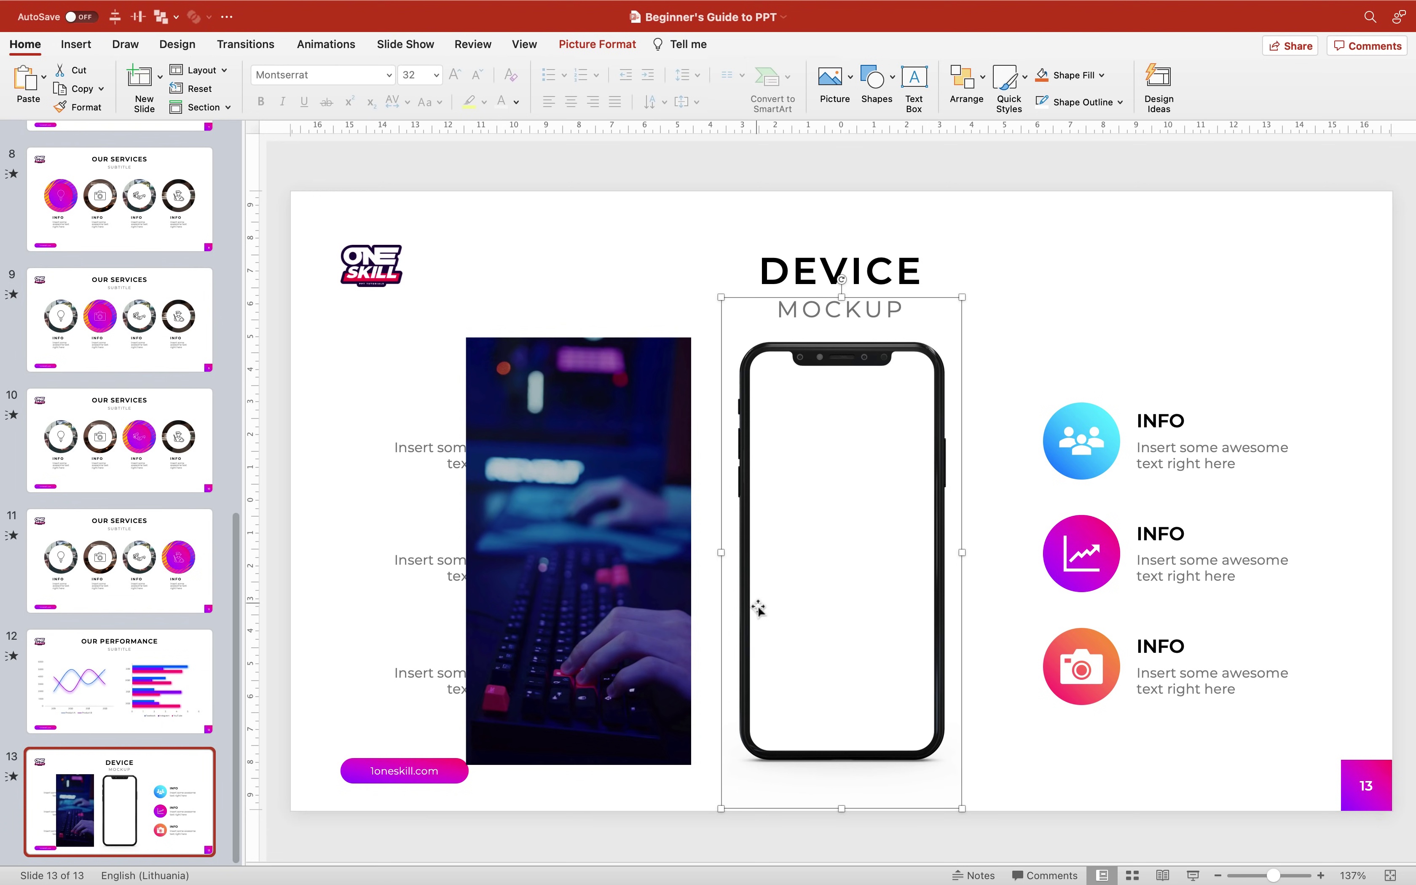
Draw a blue rounded rectangle inside the phone screen
mouse_move(613, 405)
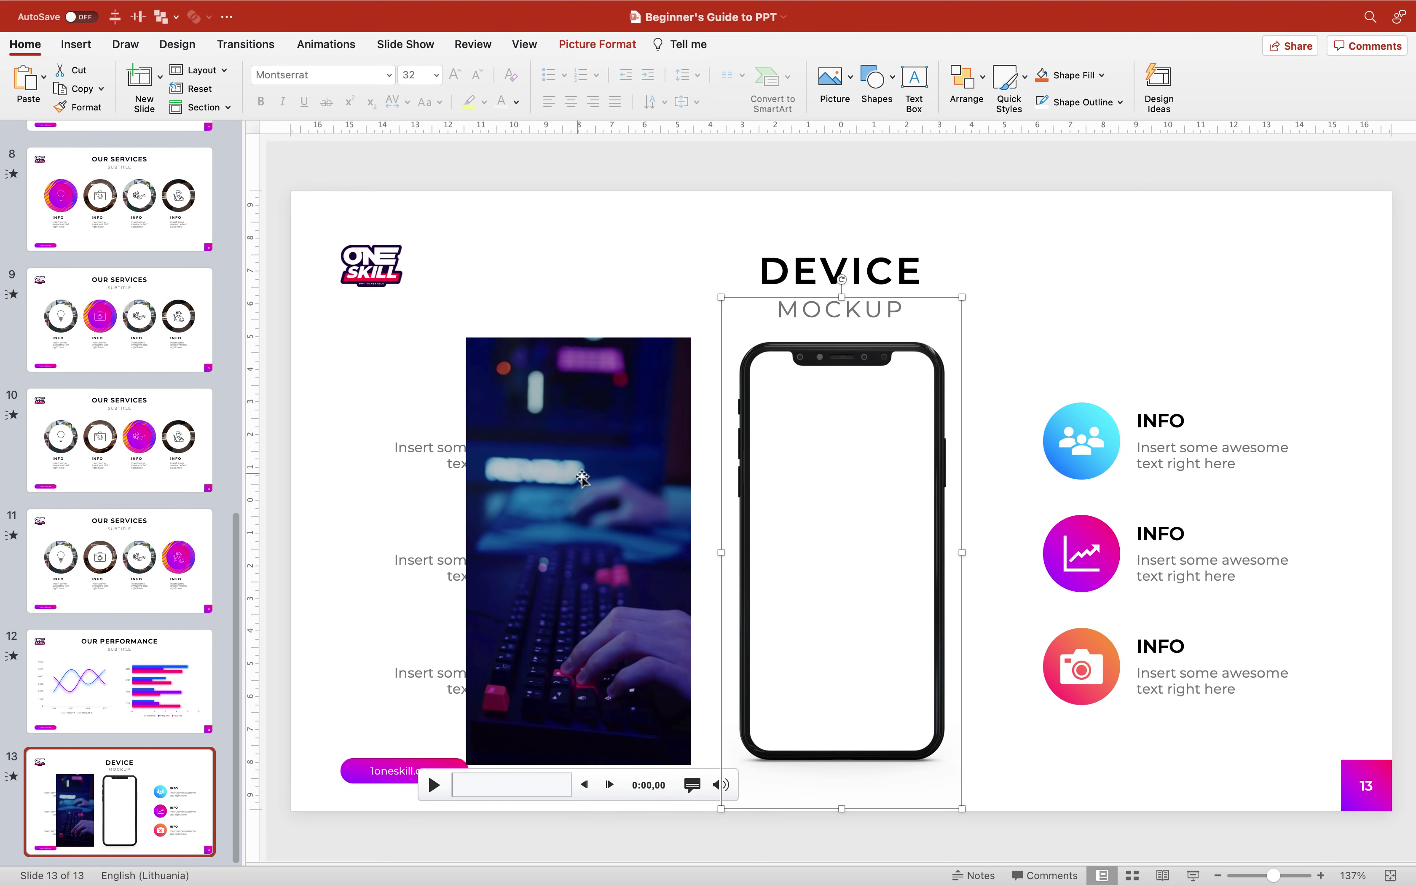
click(82, 52)
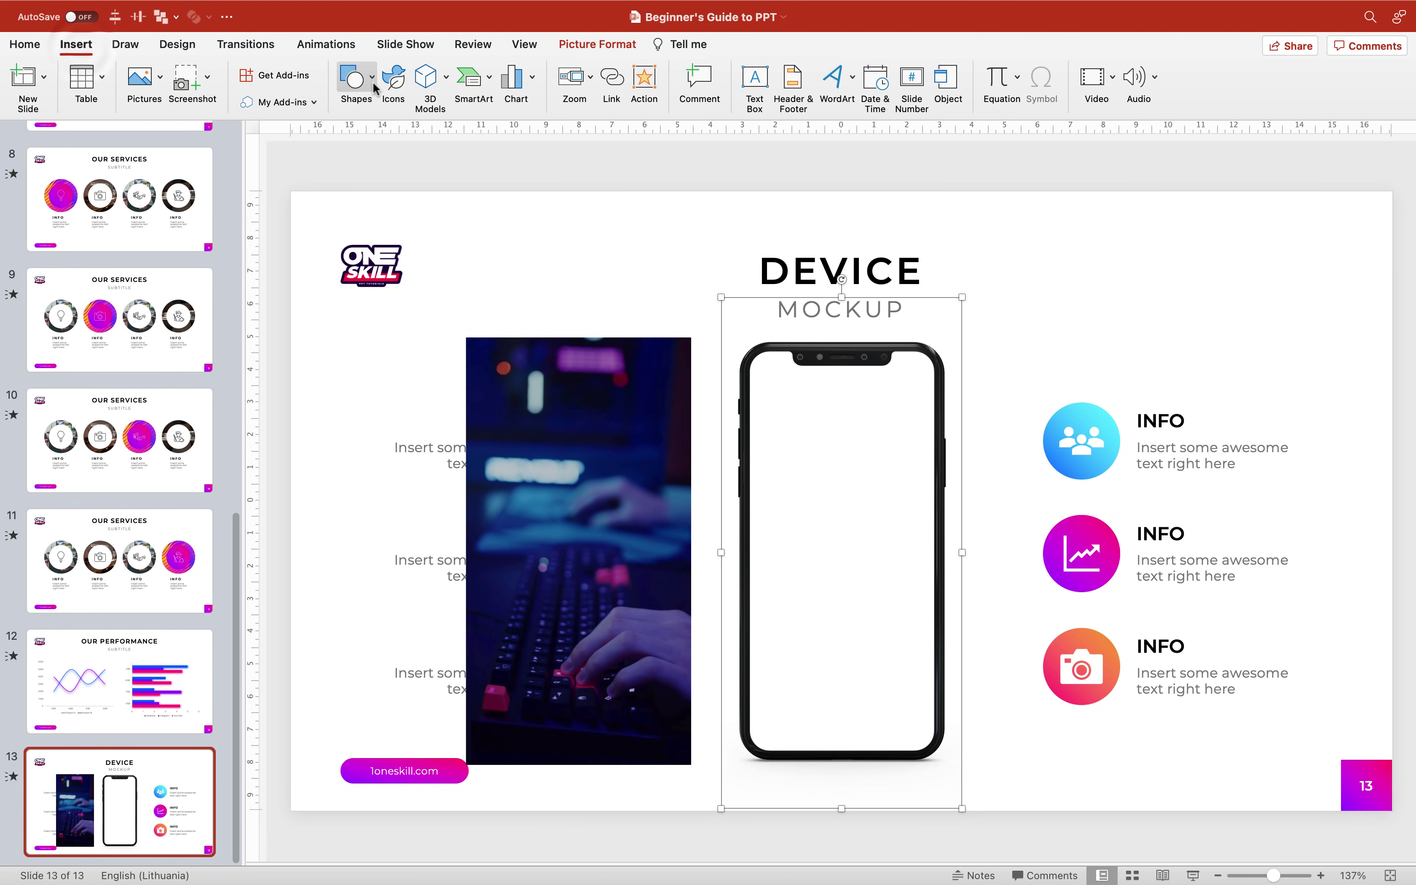
click(355, 76)
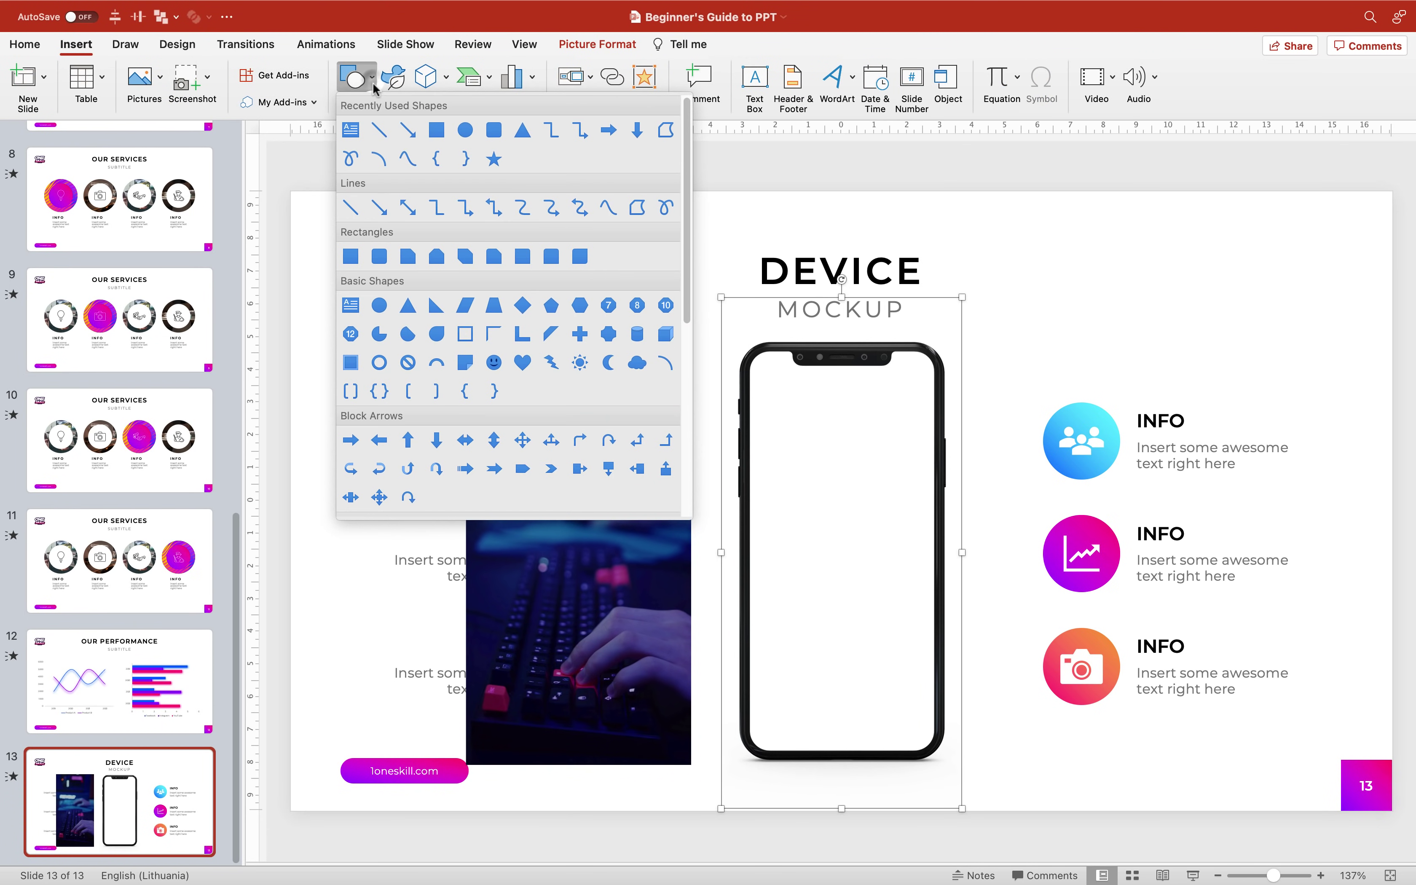
click(493, 130)
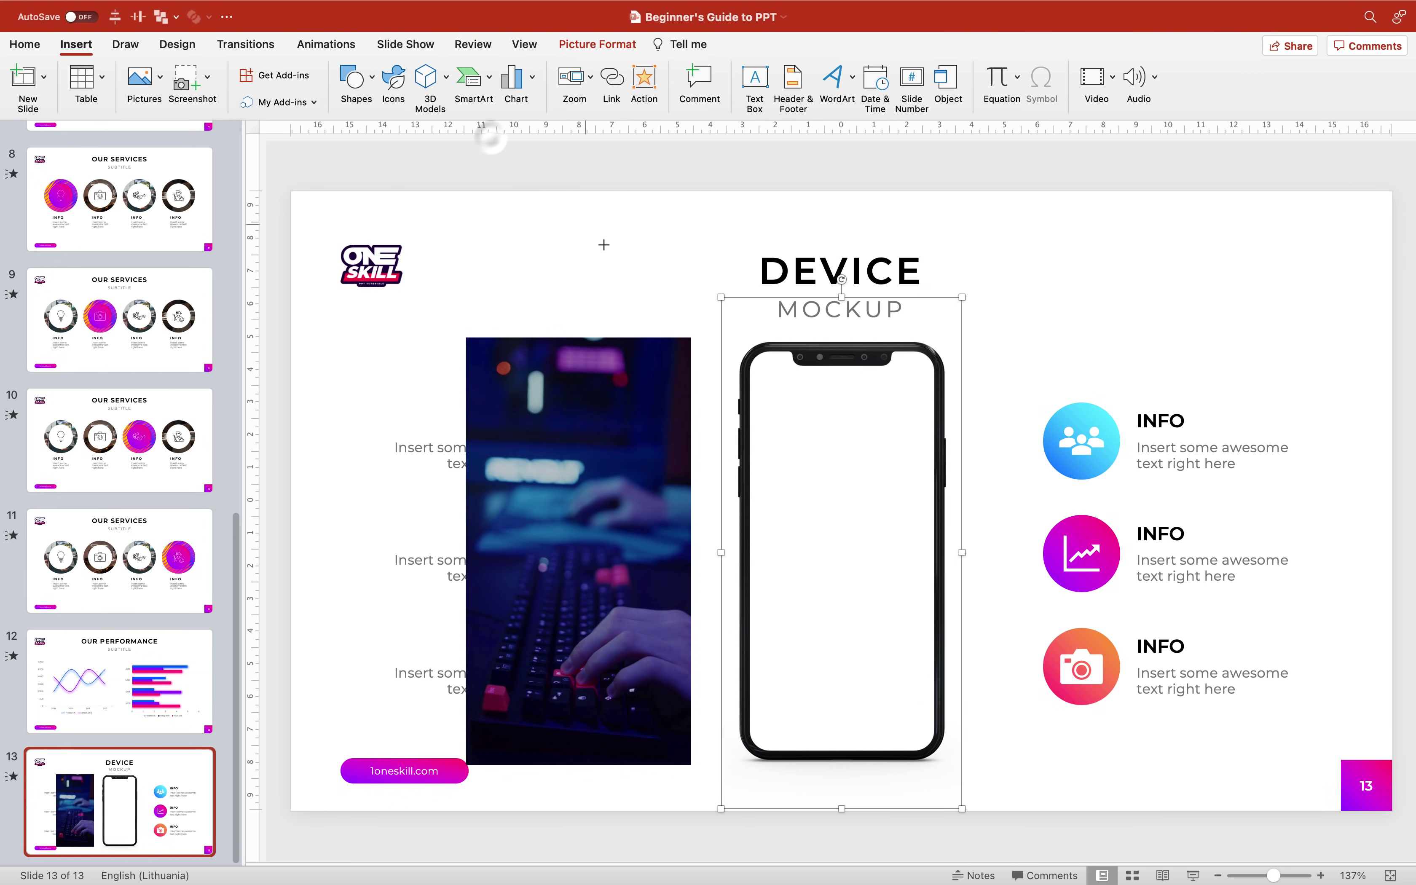
mouse_move(768, 393)
mouse_down()
mouse_move(828, 570)
mouse_move(899, 680)
mouse_up()
Show the slide guides and centre the rounded rectangle on the phone
key(alt+F9)
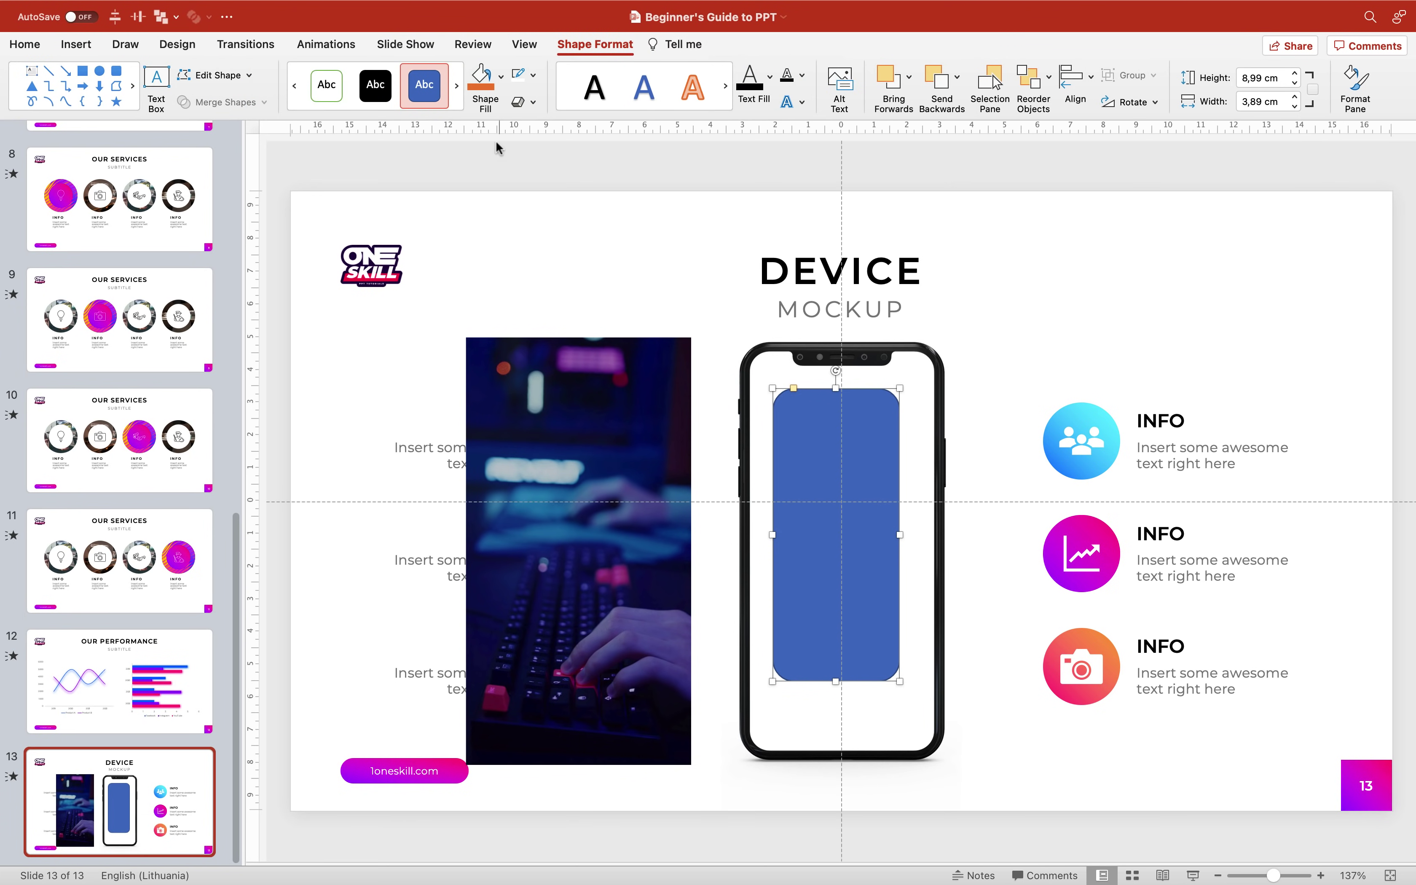
click(525, 45)
click(728, 233)
click(795, 439)
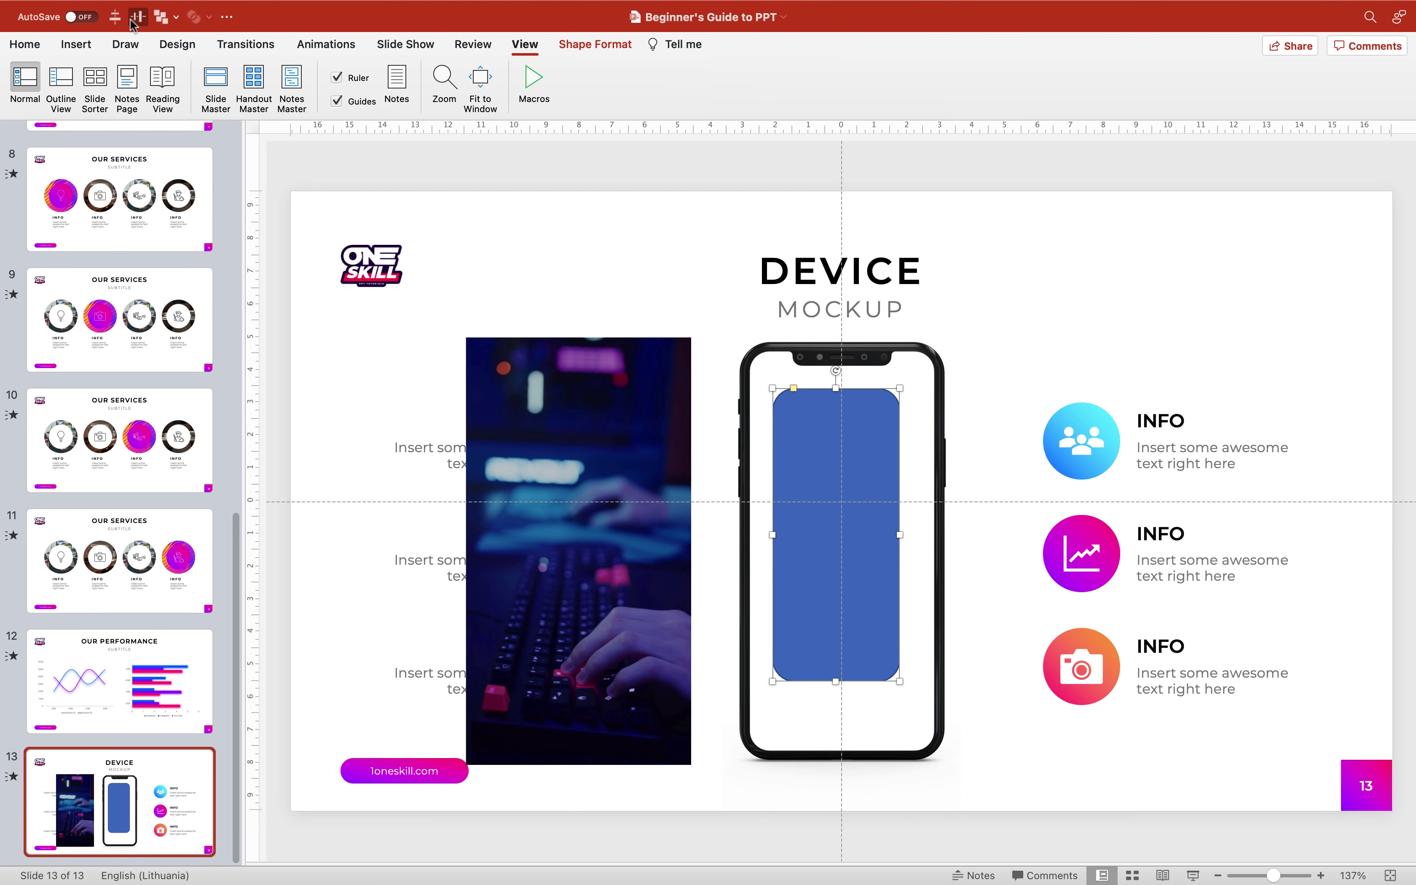
click(115, 18)
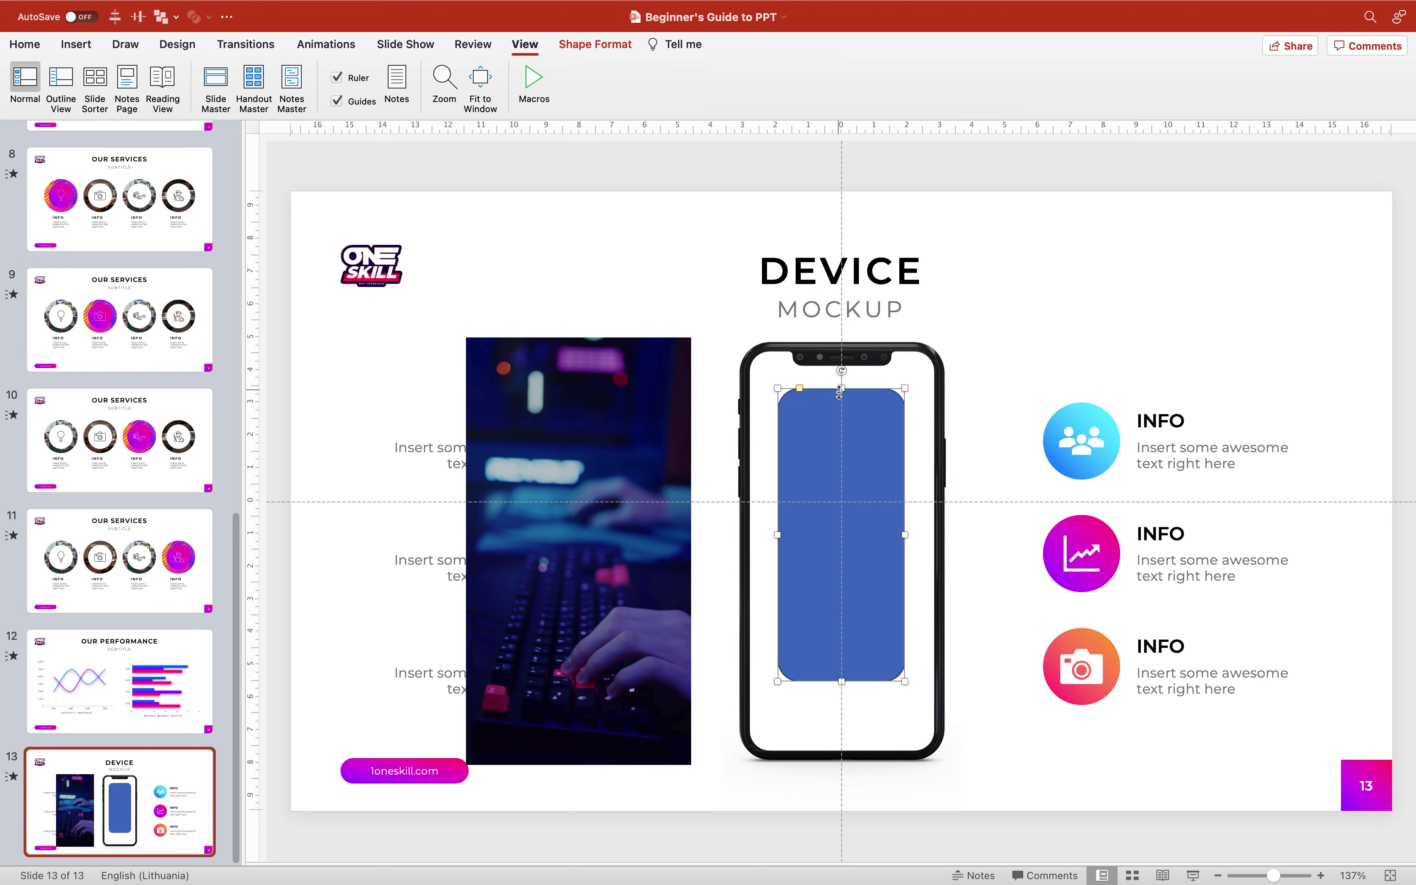
Stretch the rounded rectangle to the phone's top, bottom and sides to cover the screen
drag(841, 388, 842, 343)
drag(842, 682, 844, 756)
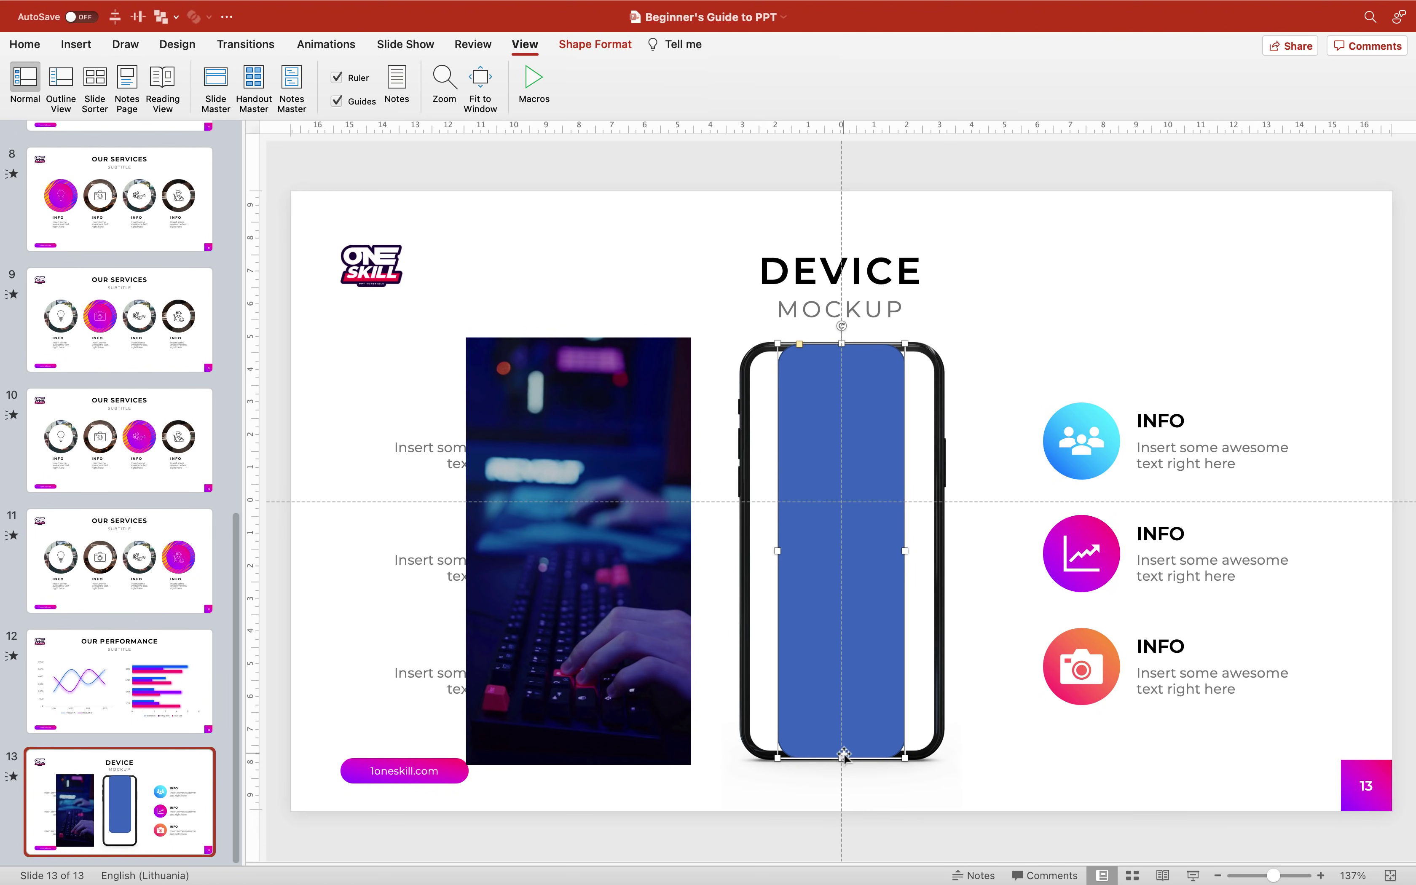
drag(907, 552, 939, 555)
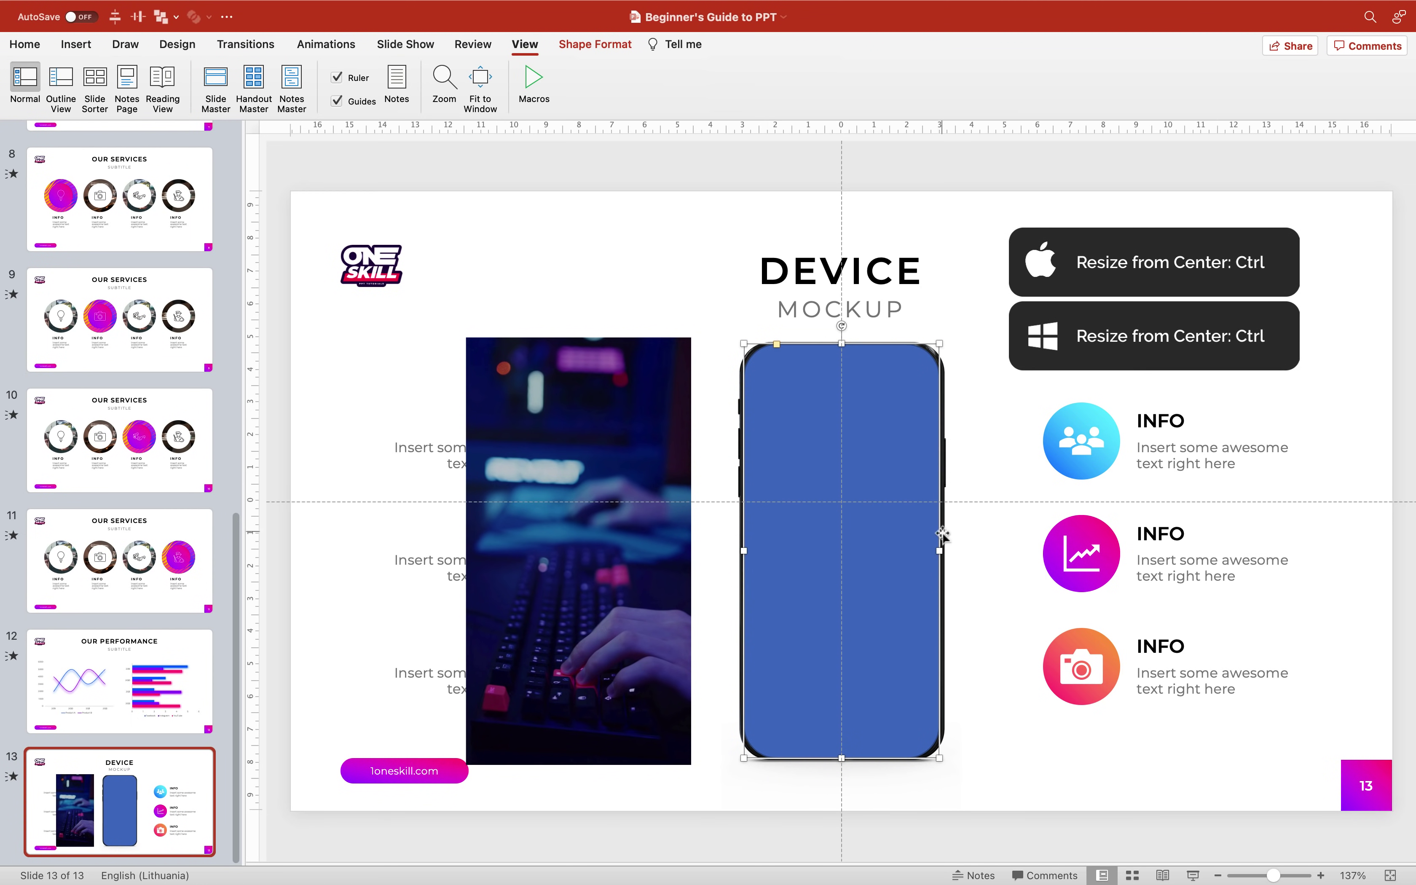
click(988, 334)
click(670, 376)
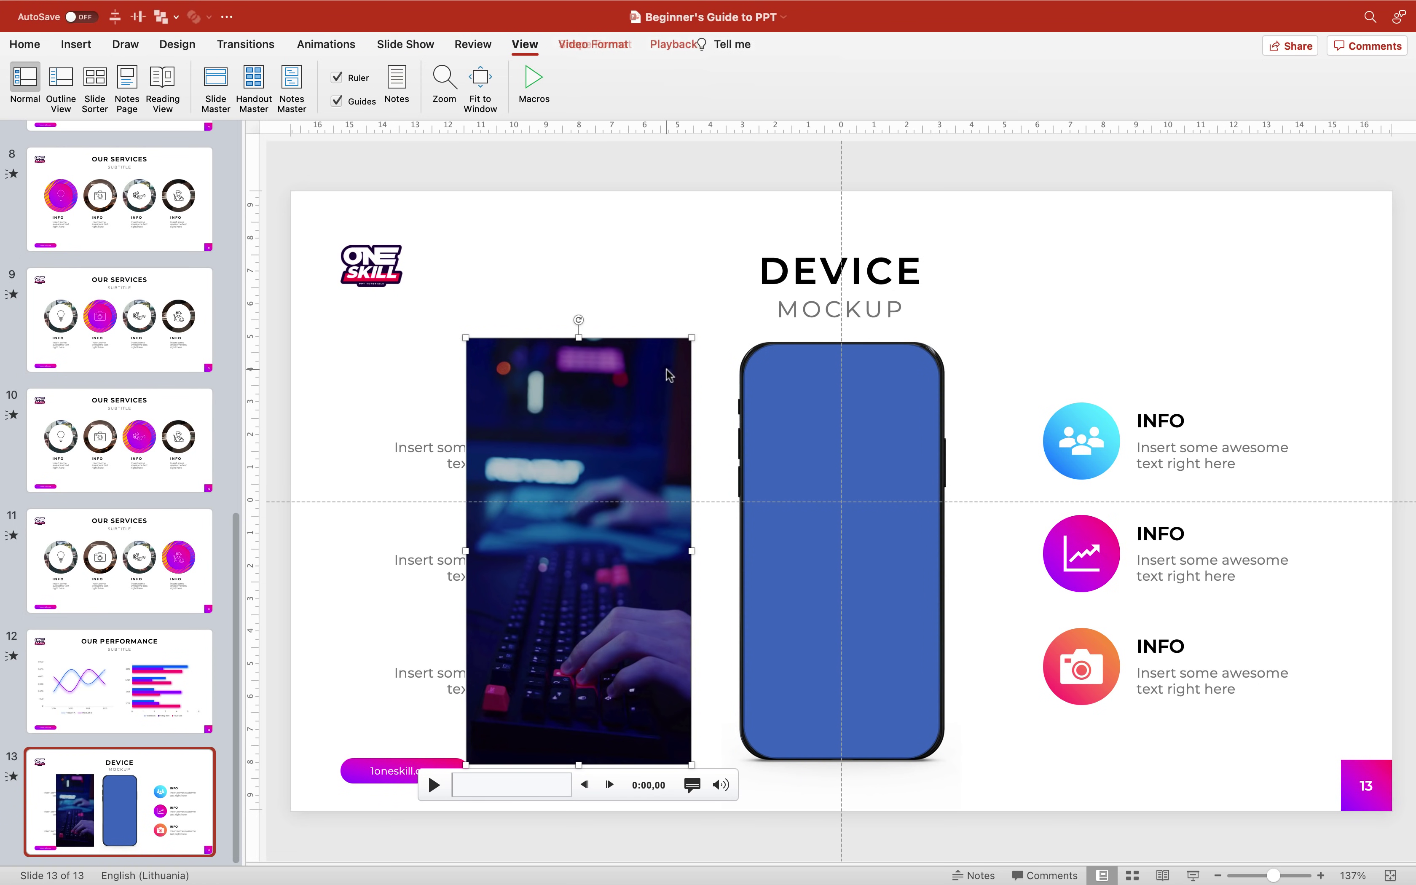
Centre the keyboard video and crop it to the rounded shape with Merge Shapes > Intersect
click(117, 19)
click(982, 348)
click(948, 351)
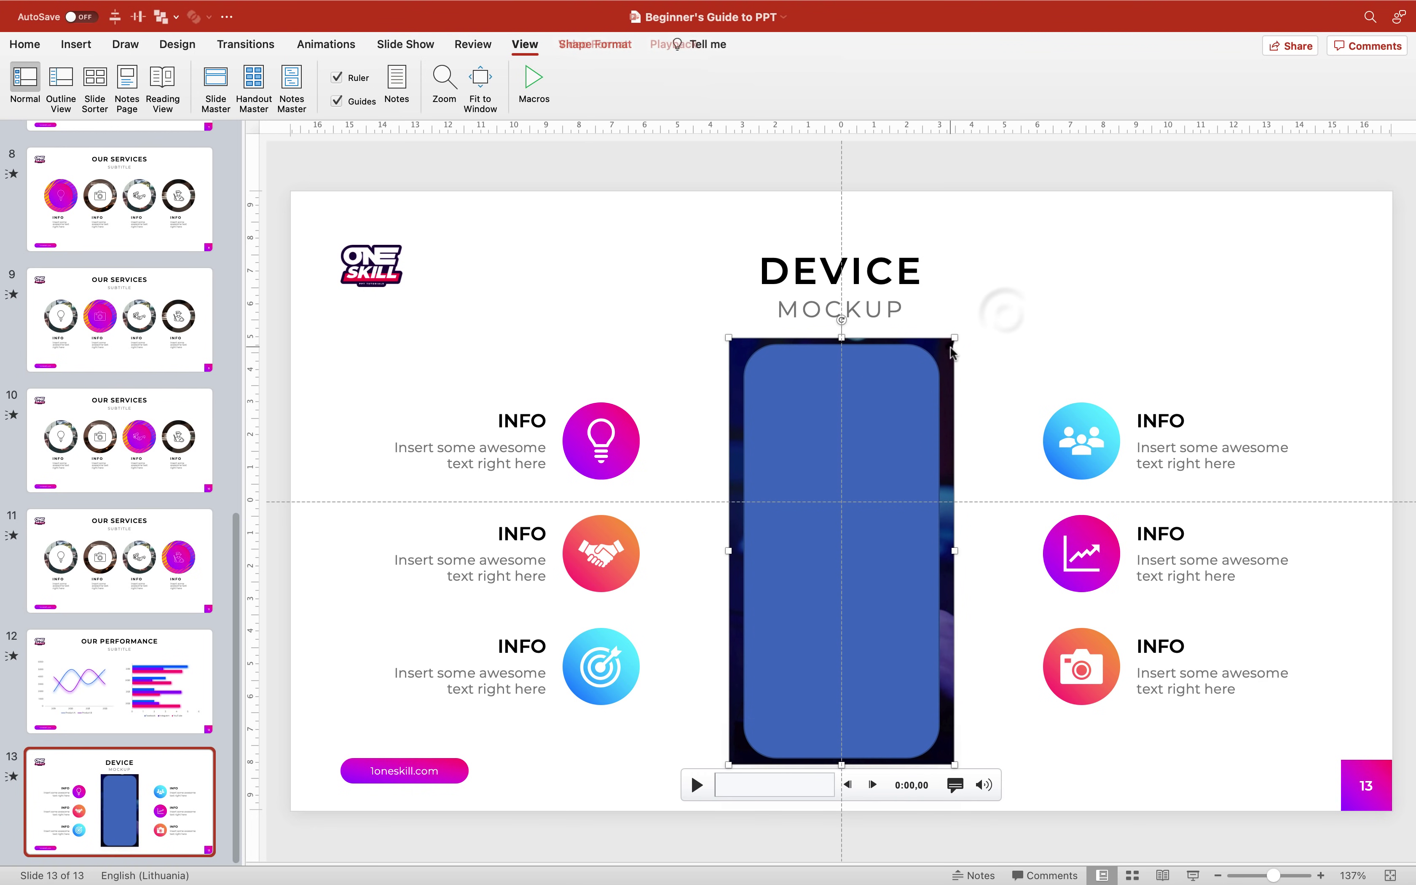
shift+click(906, 387)
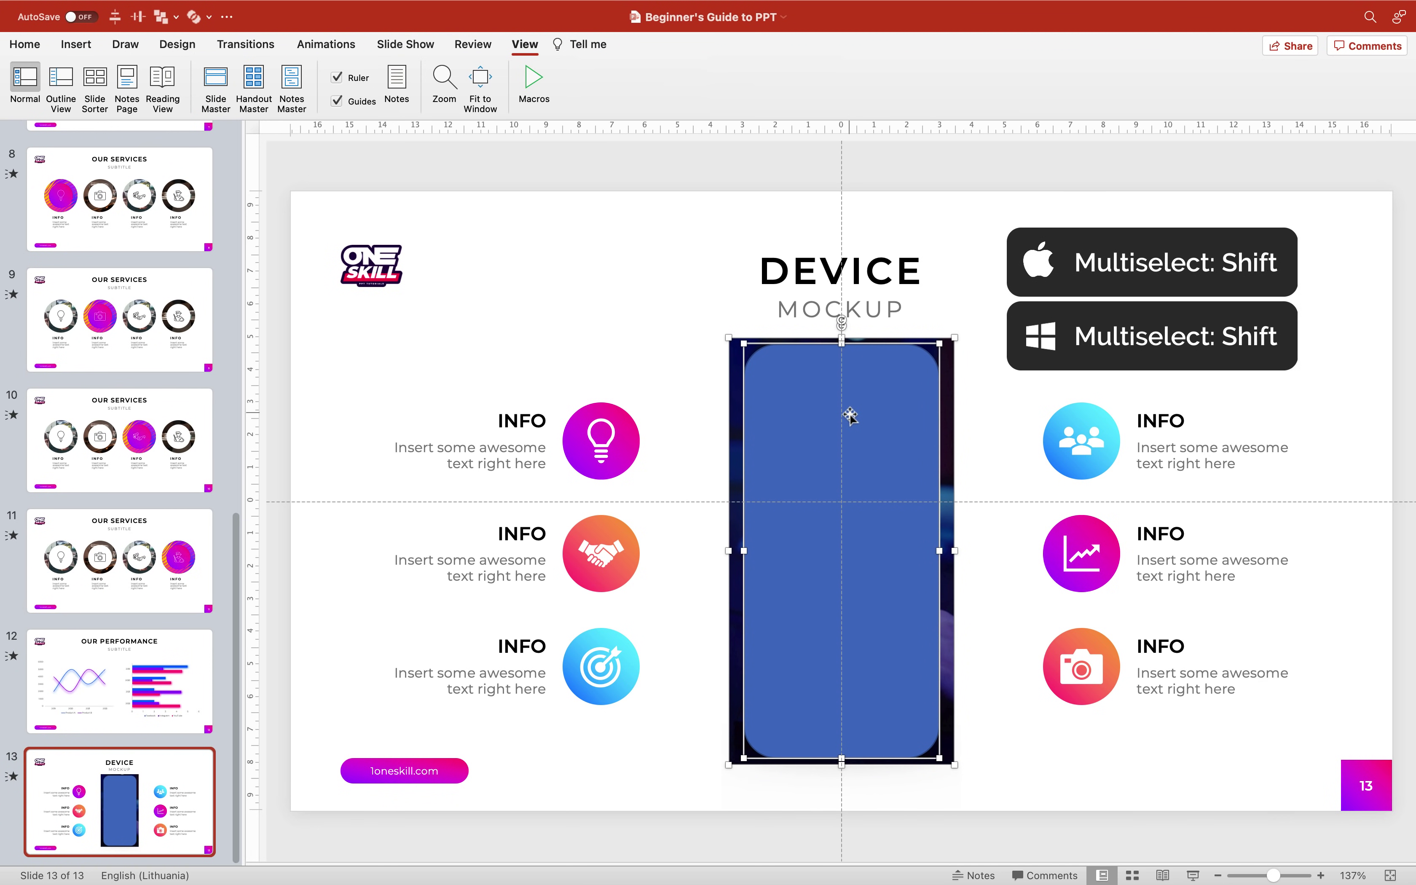
click(208, 18)
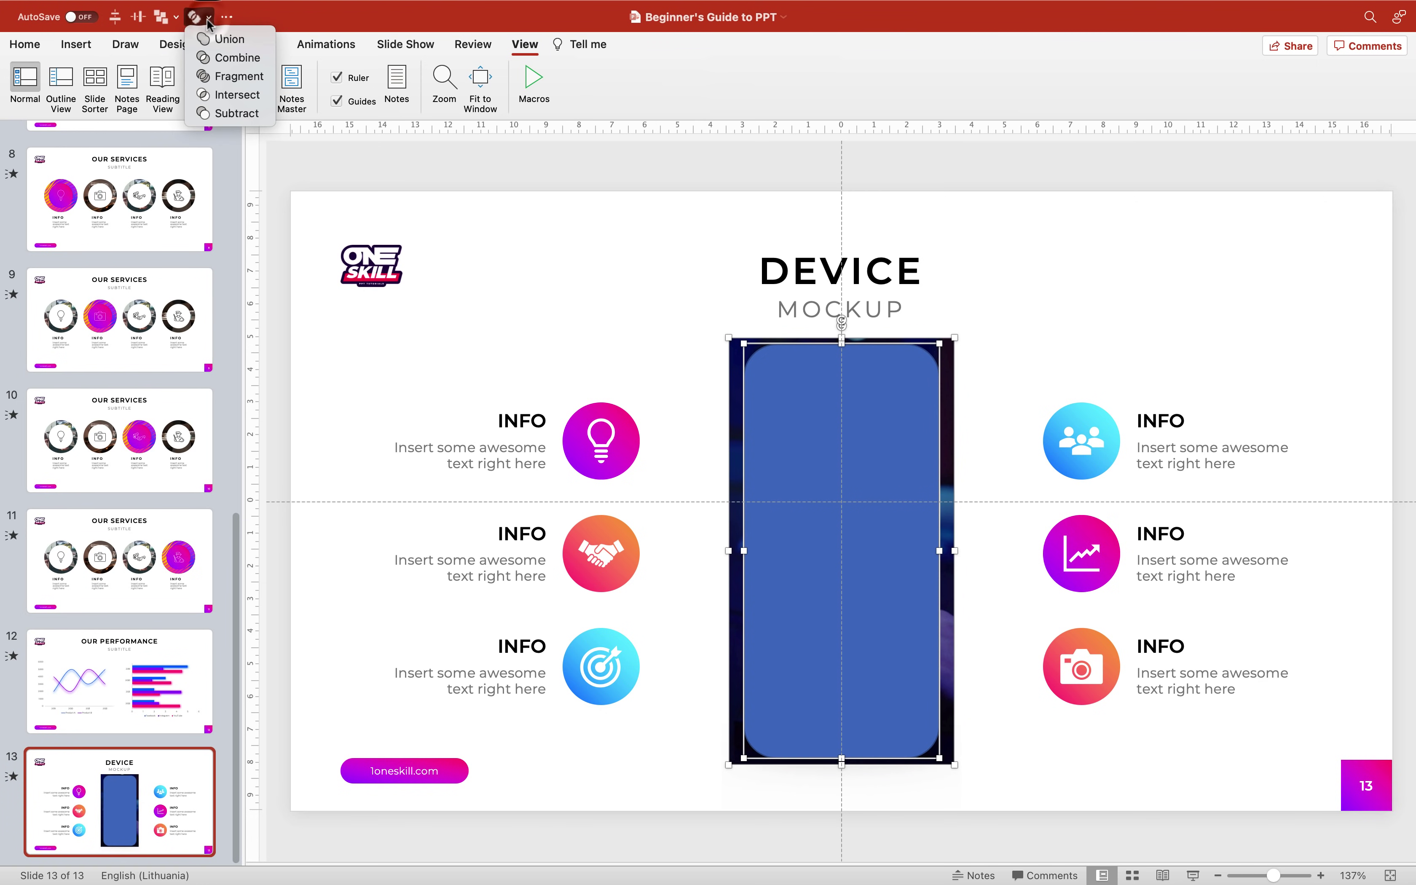
click(237, 95)
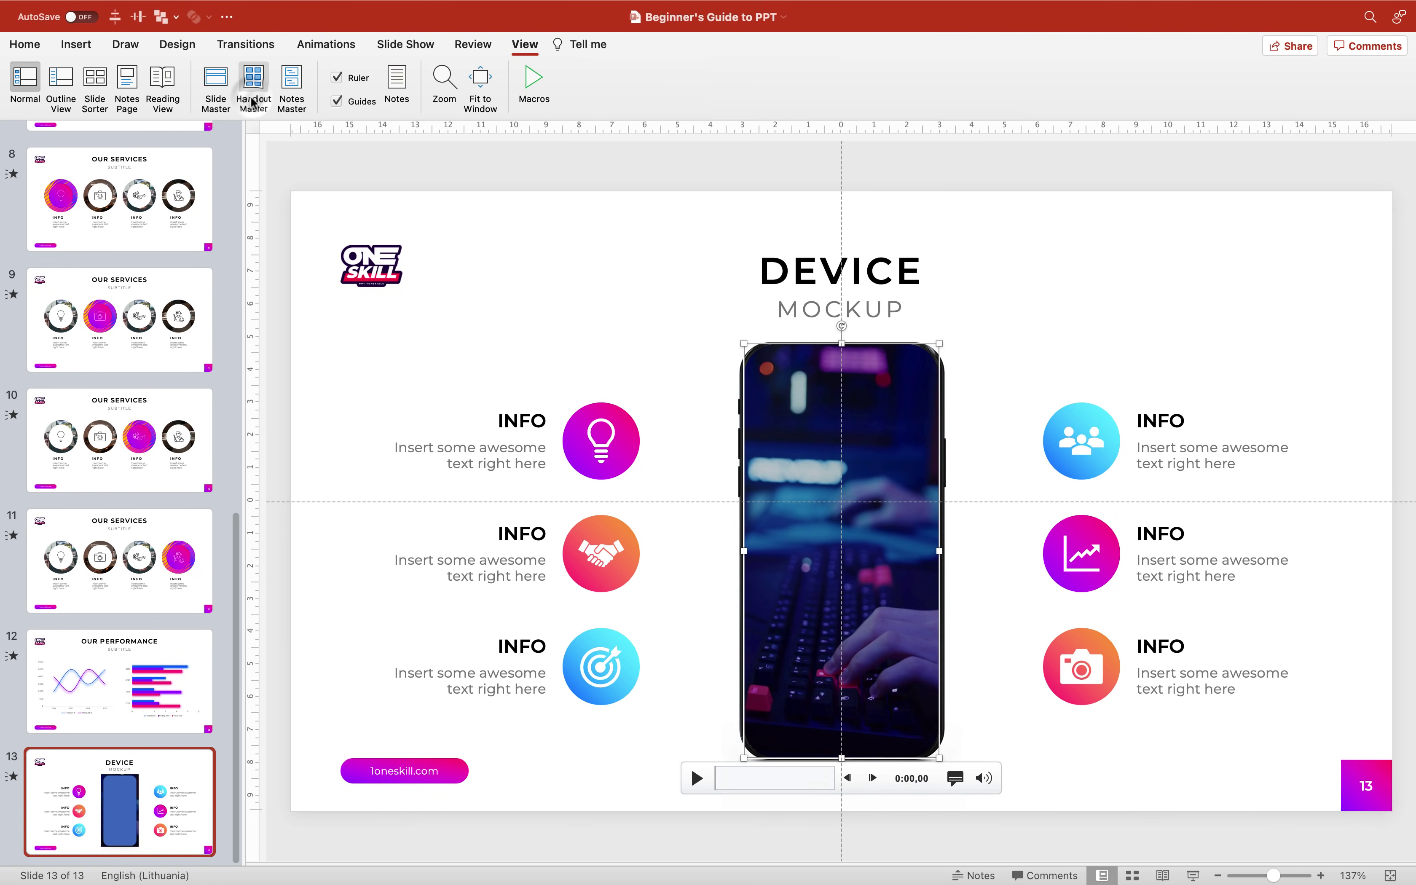
Hide the slide guides, preview the cropped video, and reselect it
click(1014, 292)
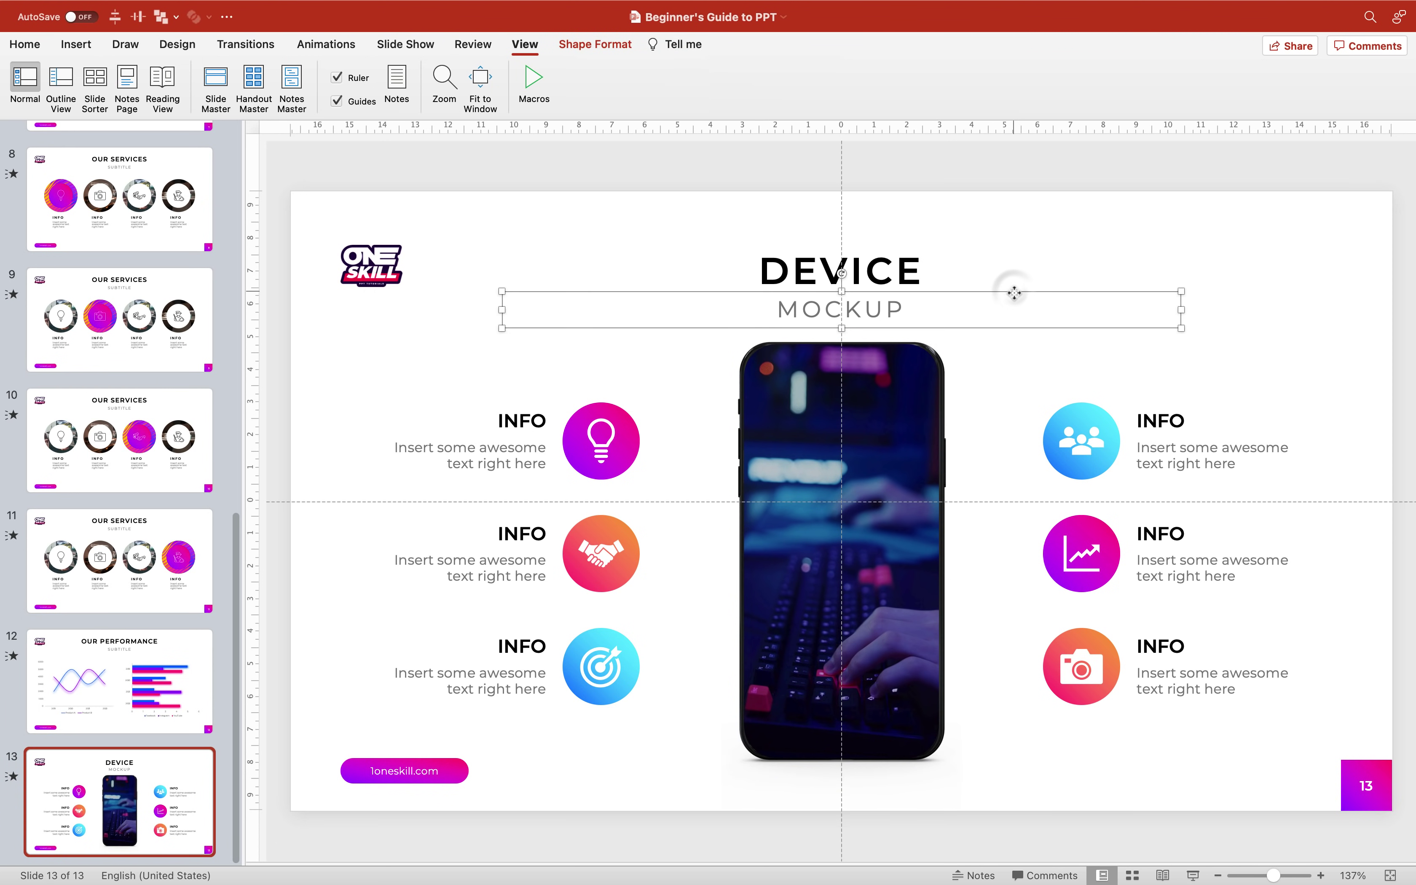
key(super+alt+shift+semicolon)
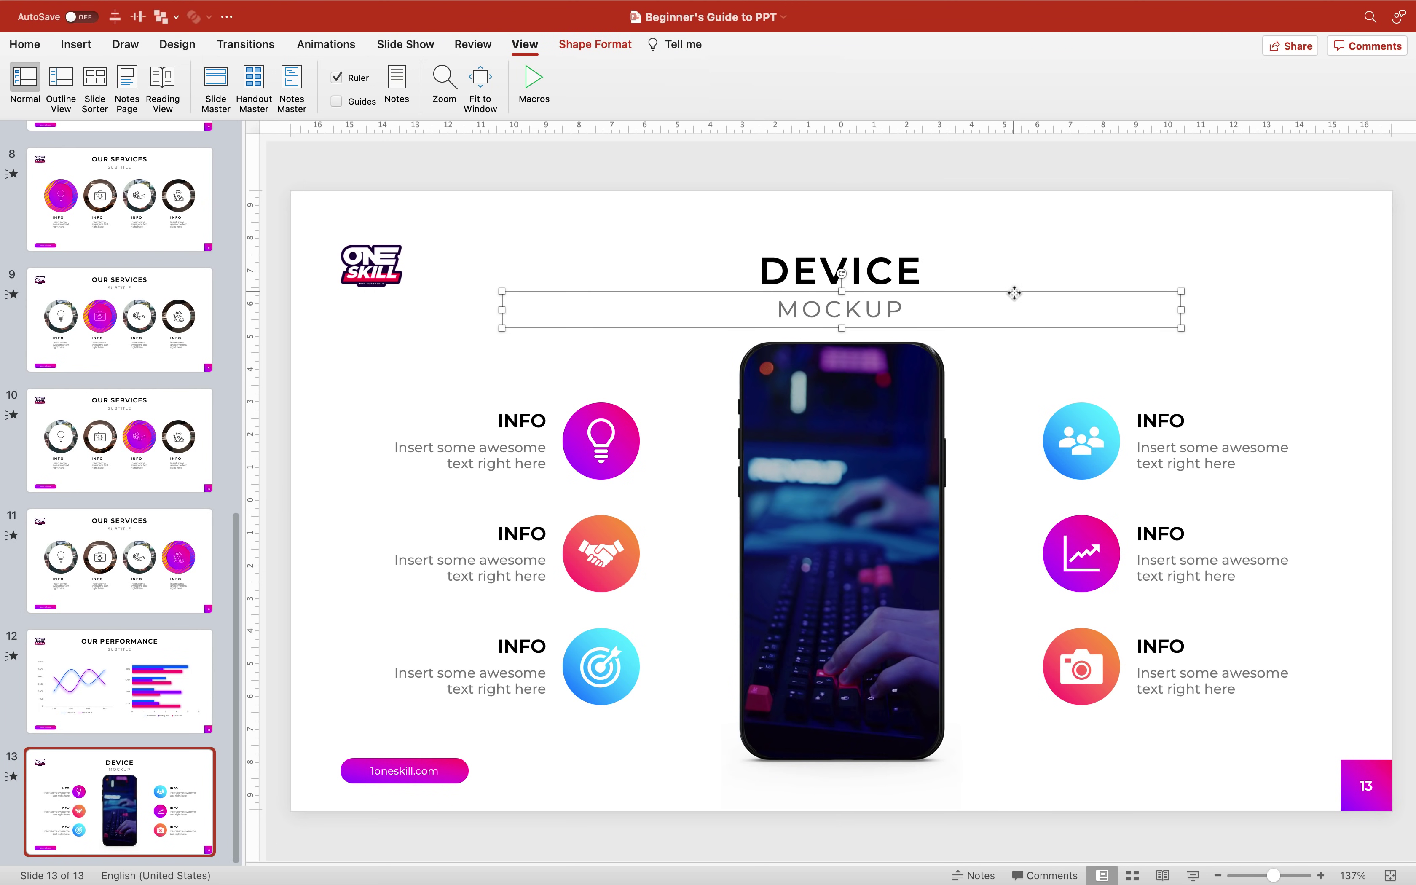
click(985, 366)
mouse_move(852, 405)
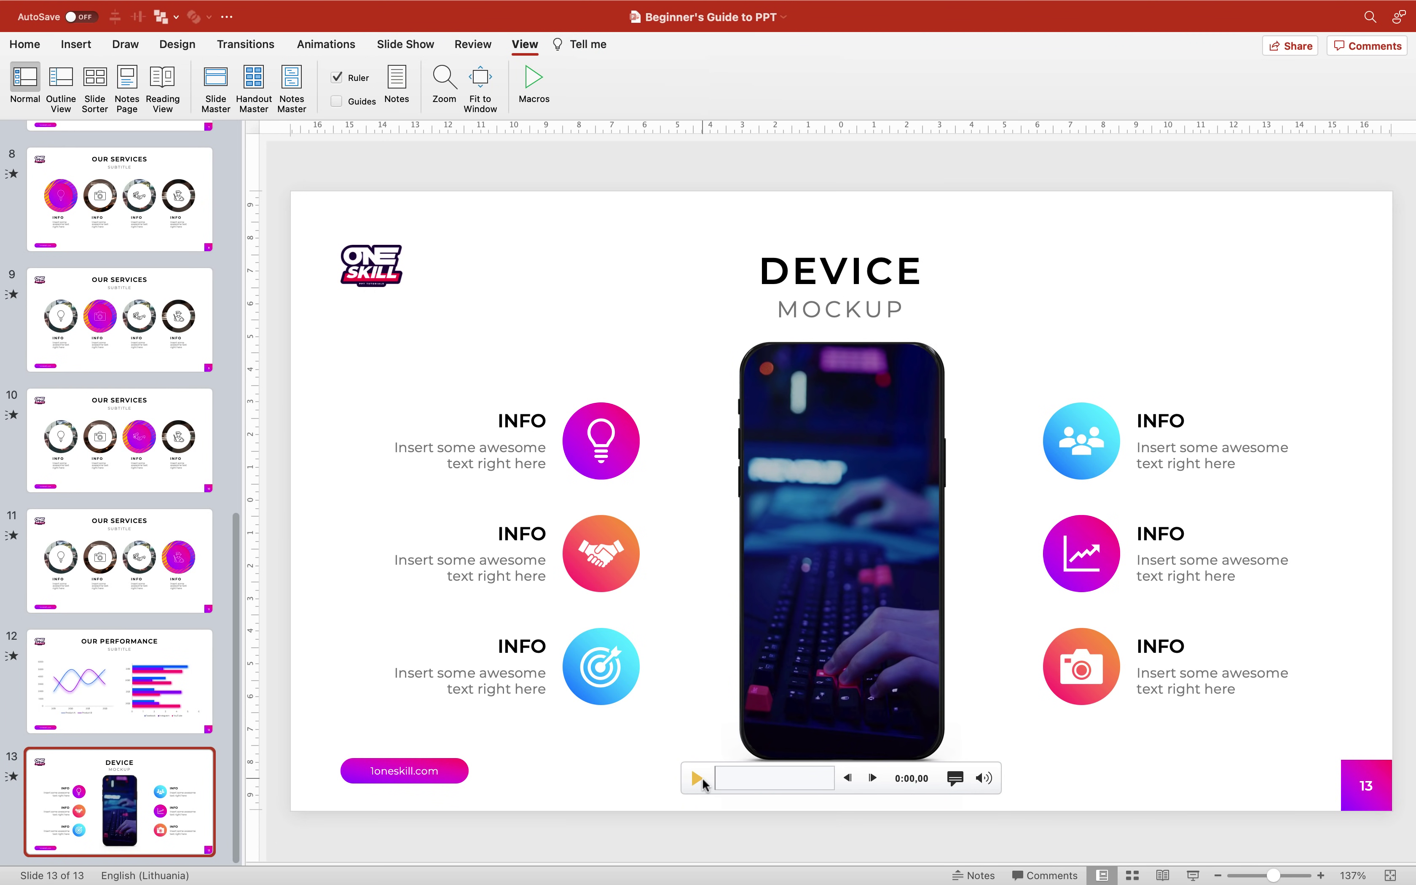
click(702, 781)
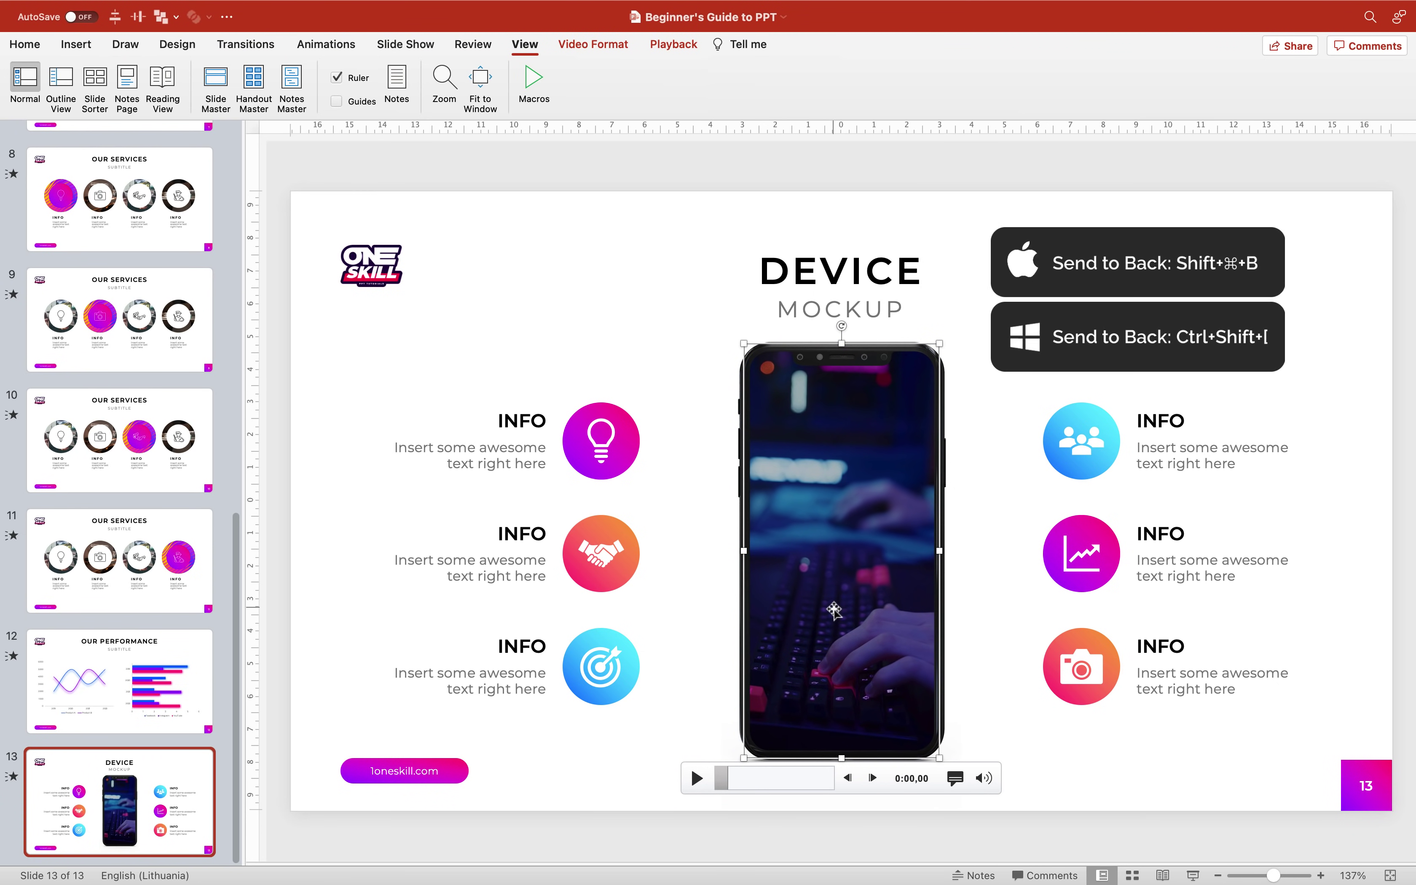
click(732, 530)
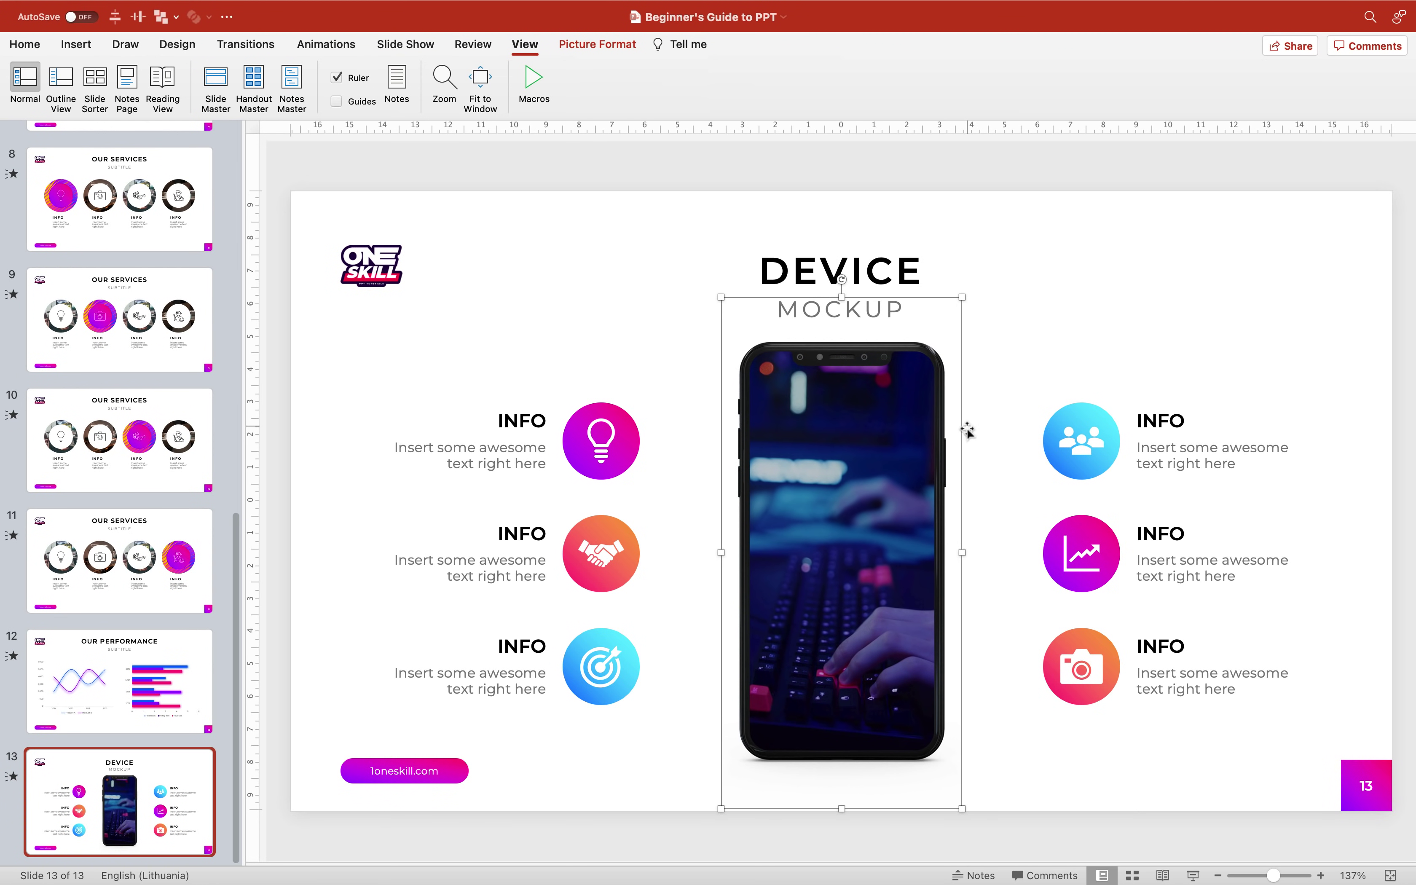
click(939, 426)
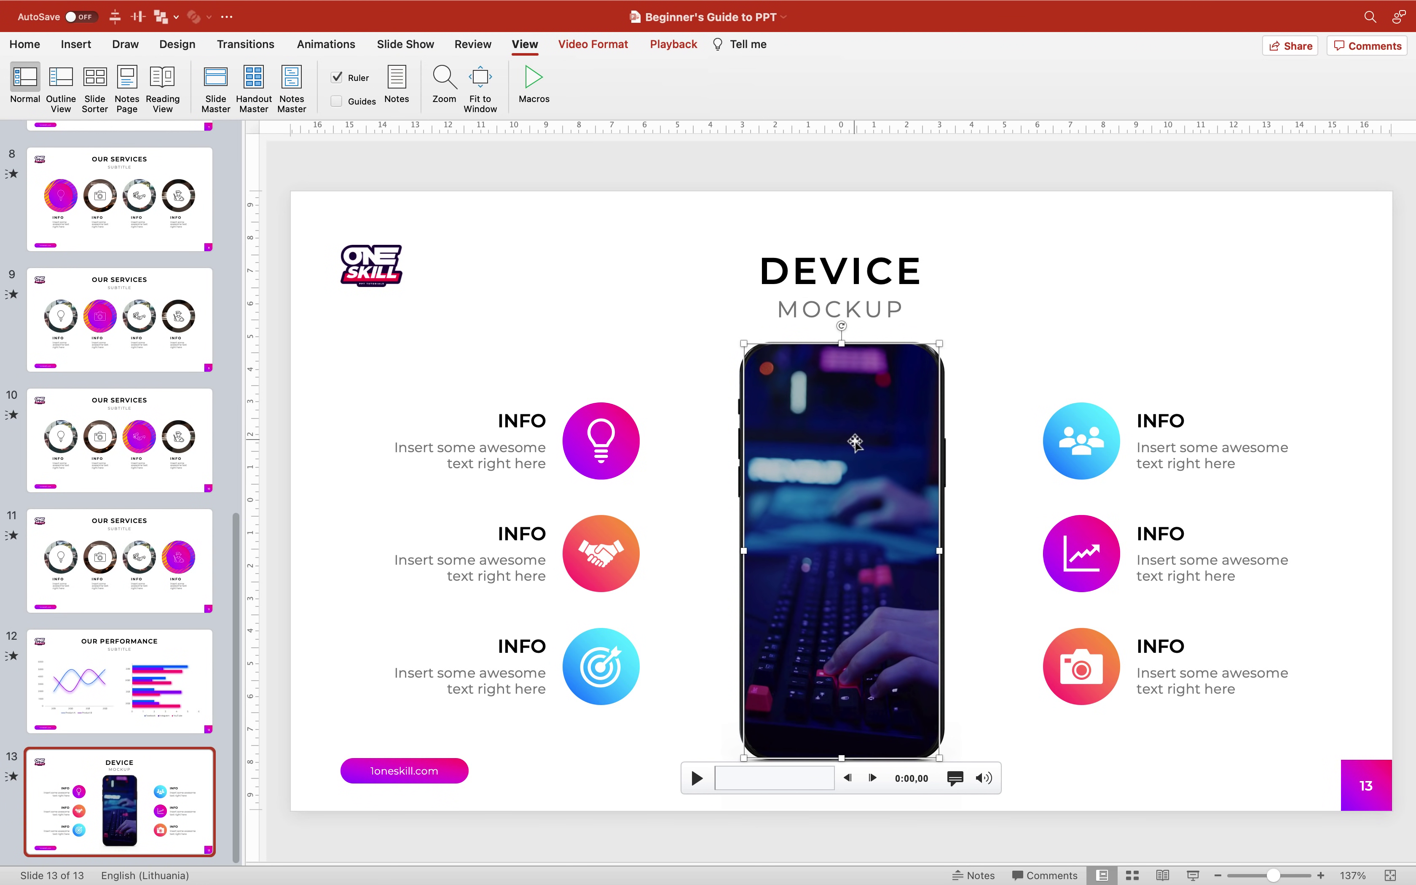
click(673, 44)
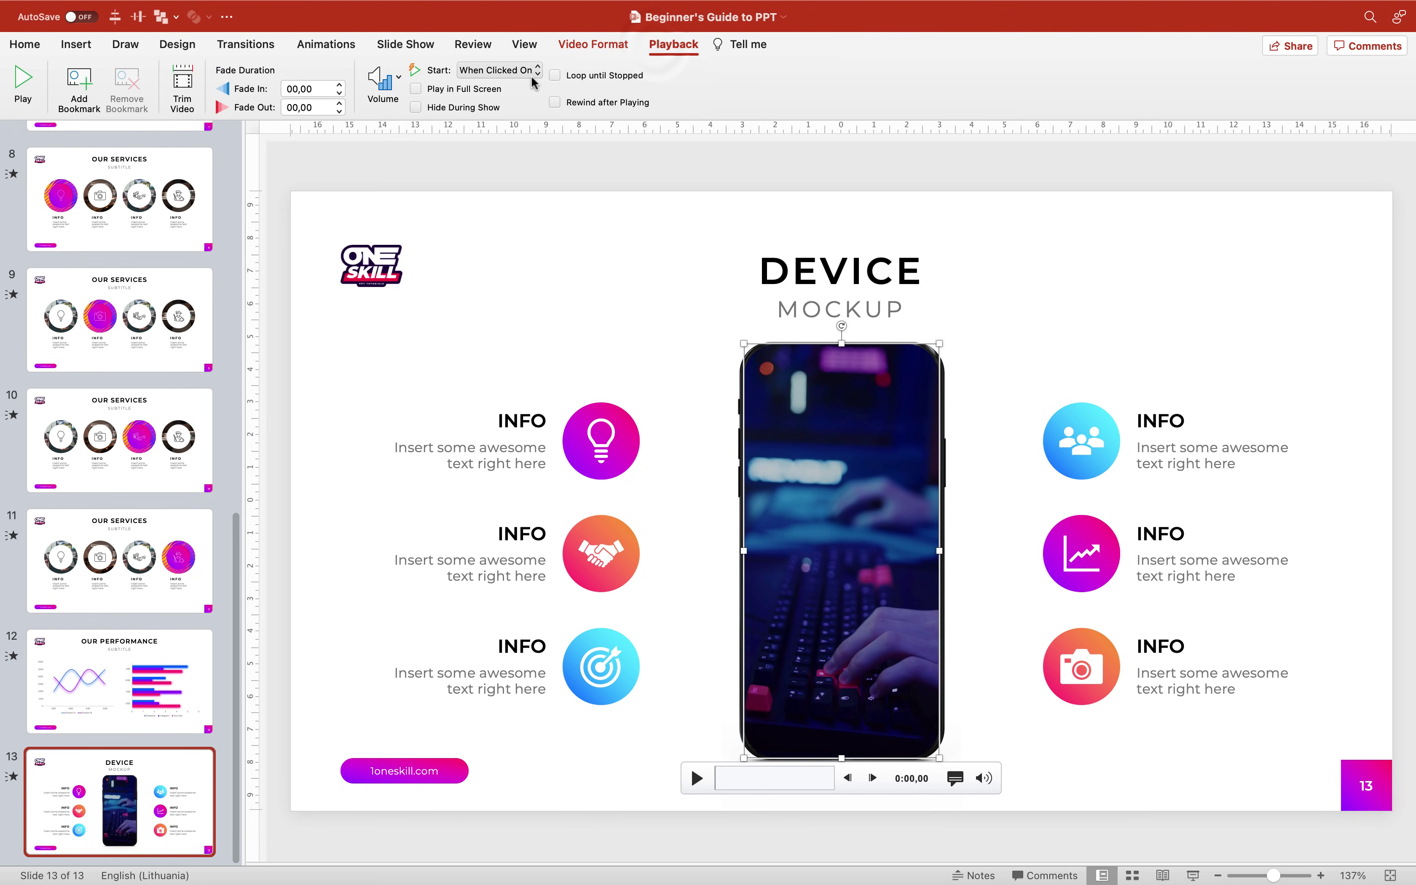
Set the video to start Automatically and select its entry in the Animation Pane
click(529, 70)
click(534, 91)
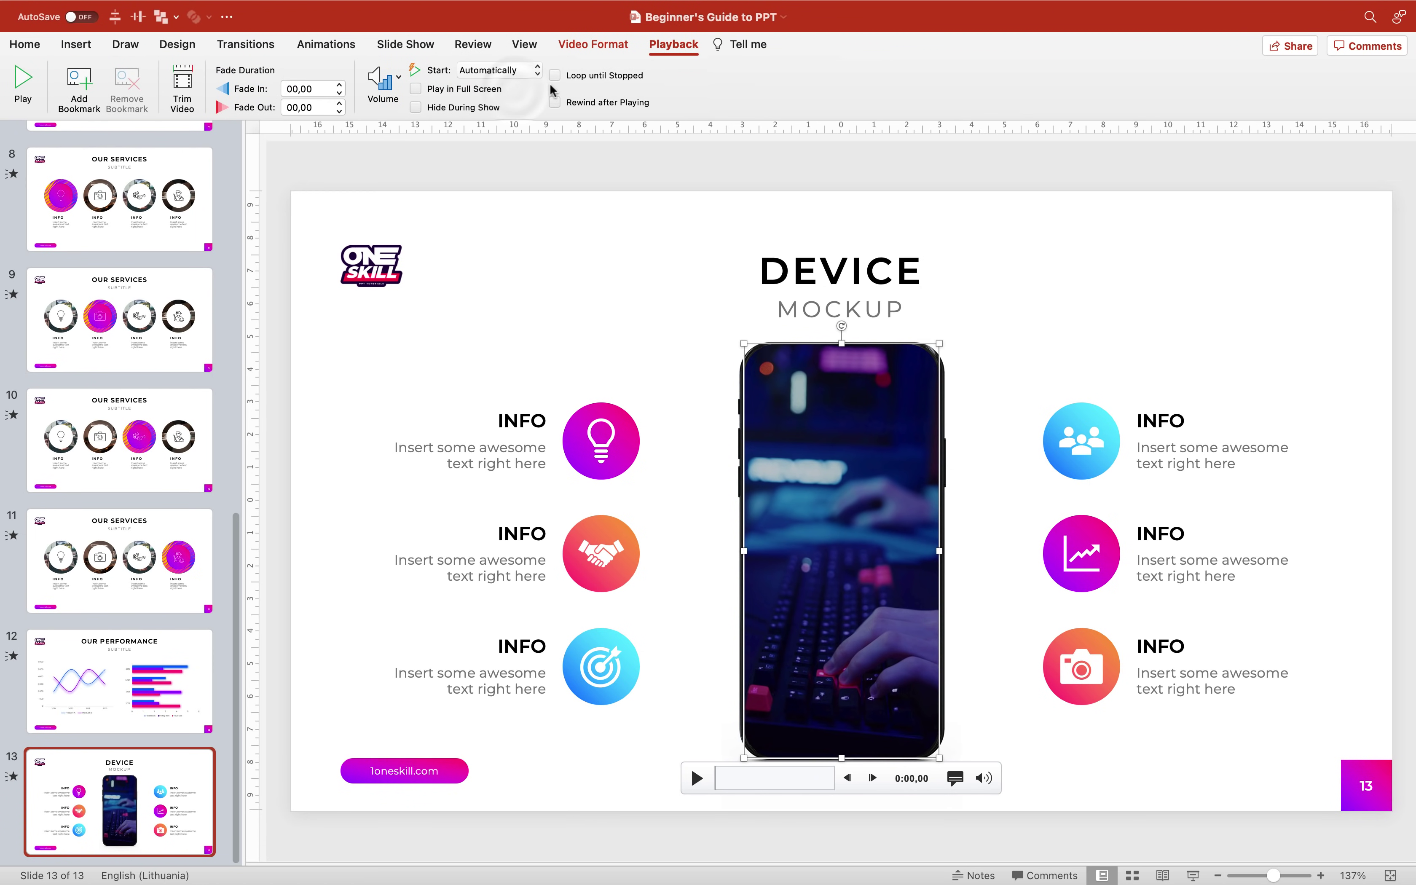
click(339, 45)
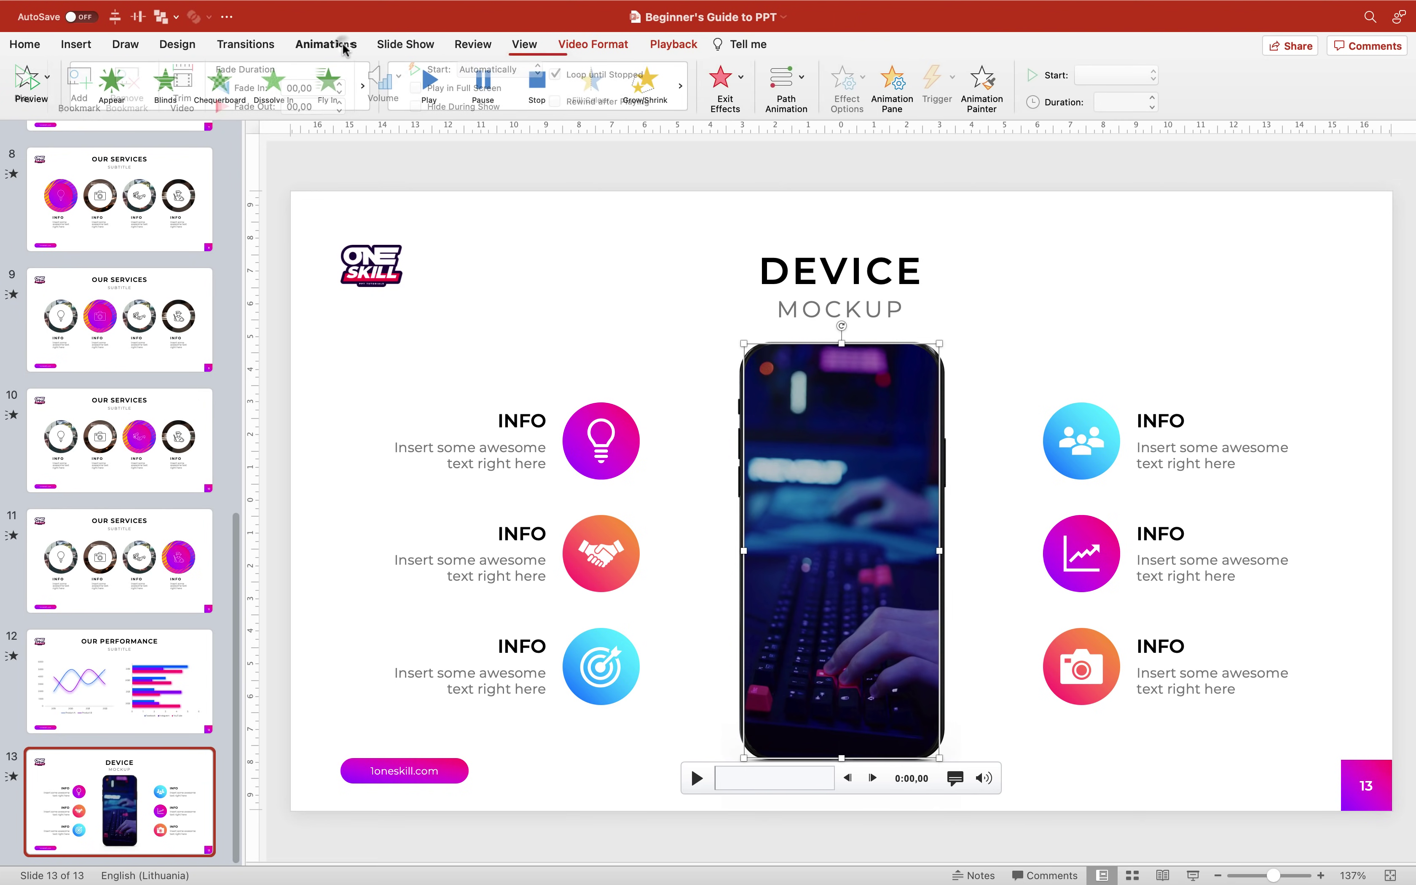
click(888, 87)
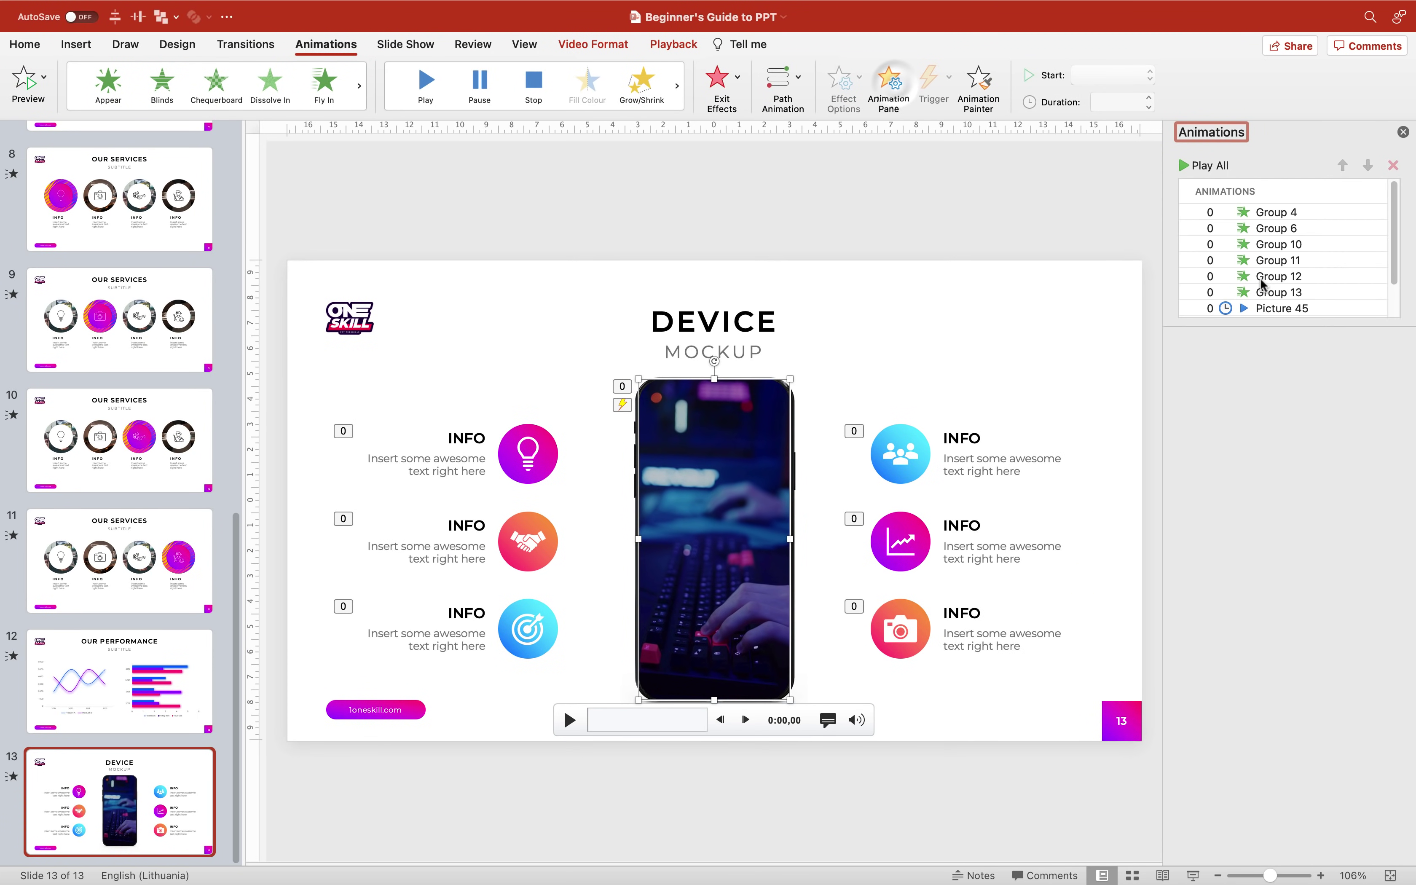
click(1276, 308)
scroll(1287, 293, down, 3)
scroll(1287, 292, up, 3)
Move Picture 45 to the top of the animation order, starting With Previous
drag(1282, 310, 1264, 211)
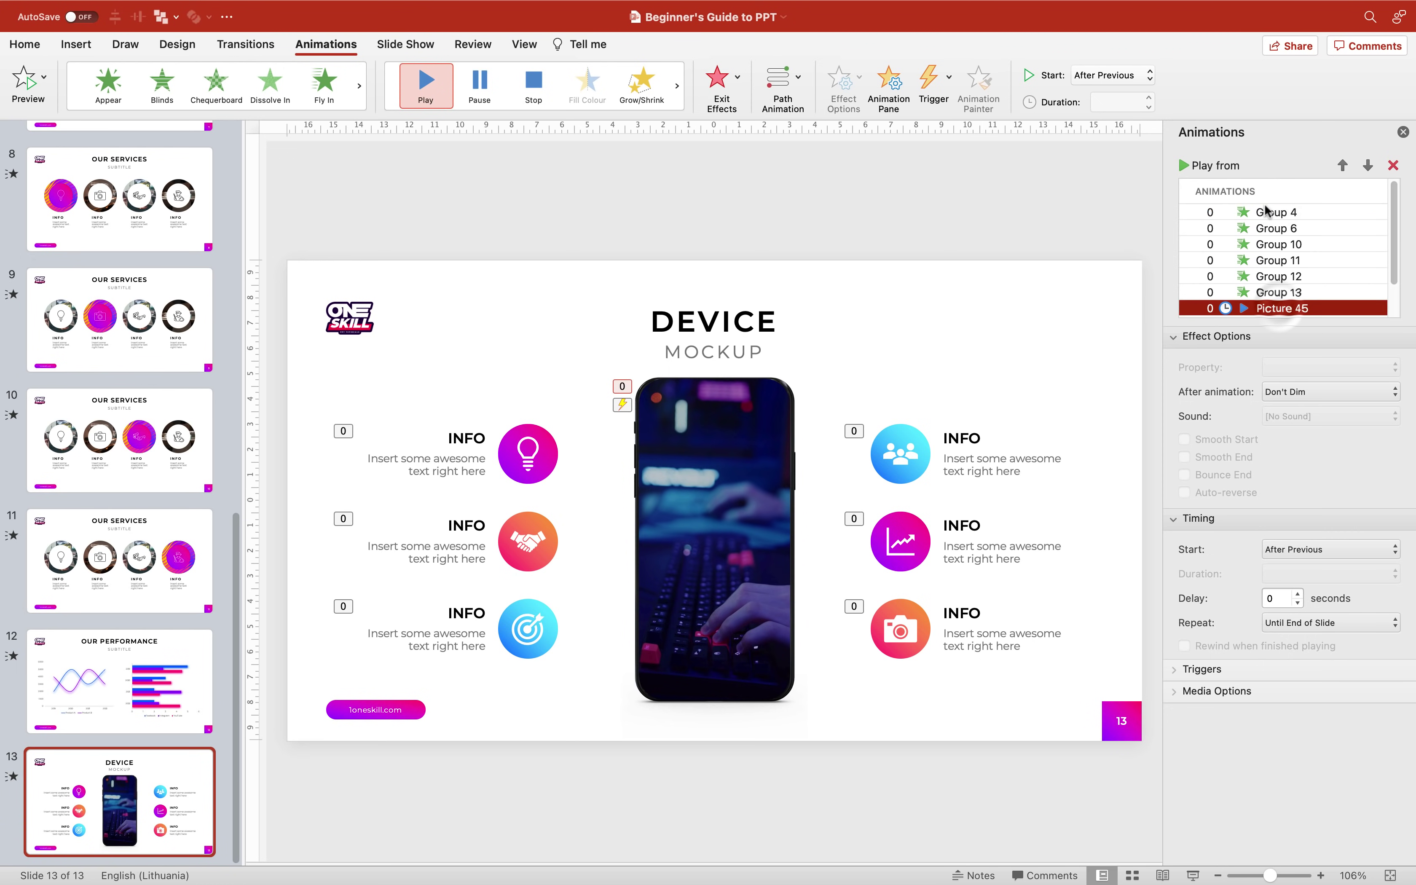
click(1119, 71)
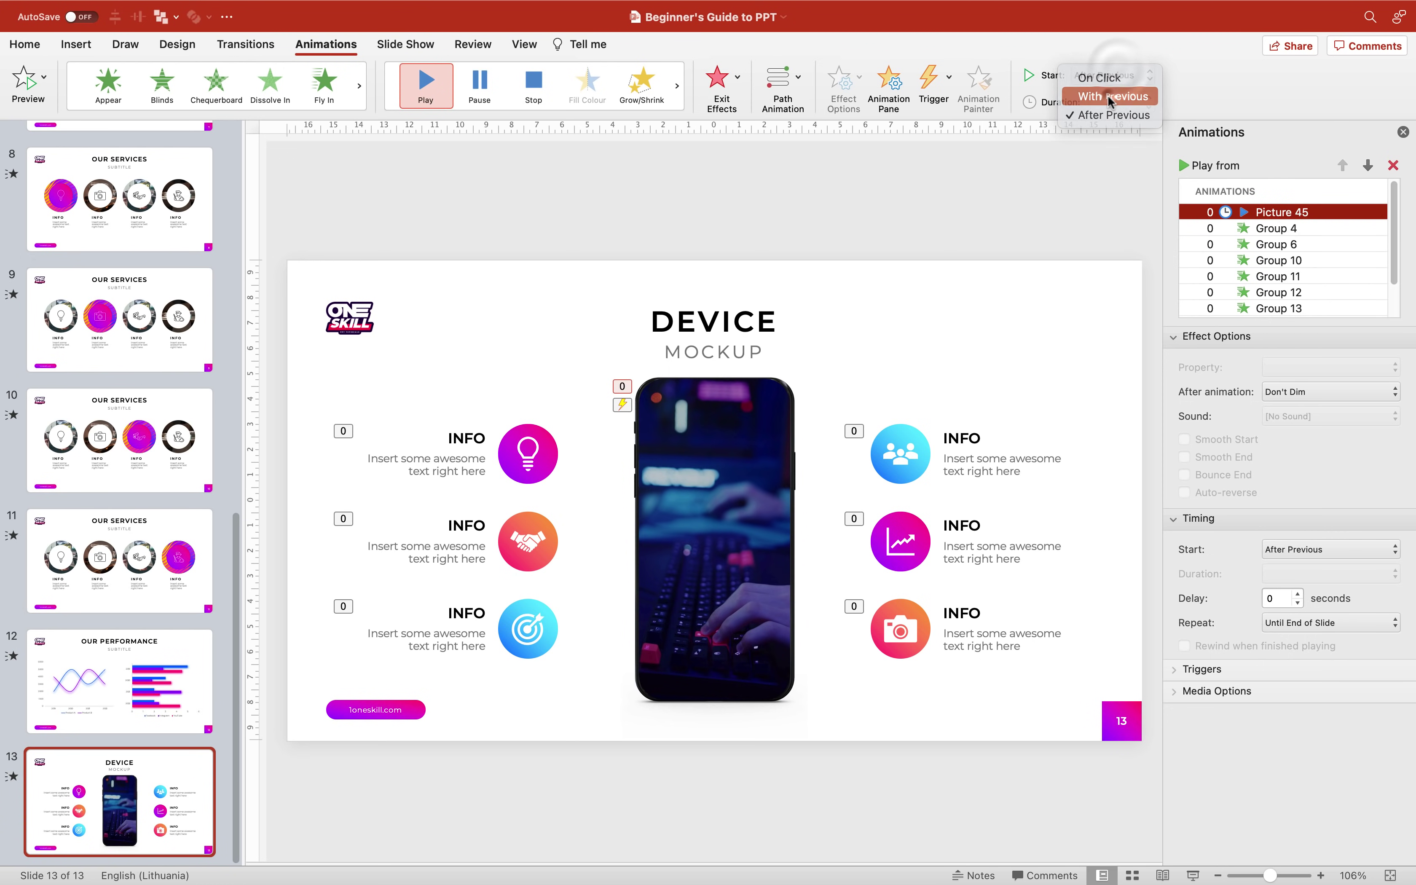
click(1112, 95)
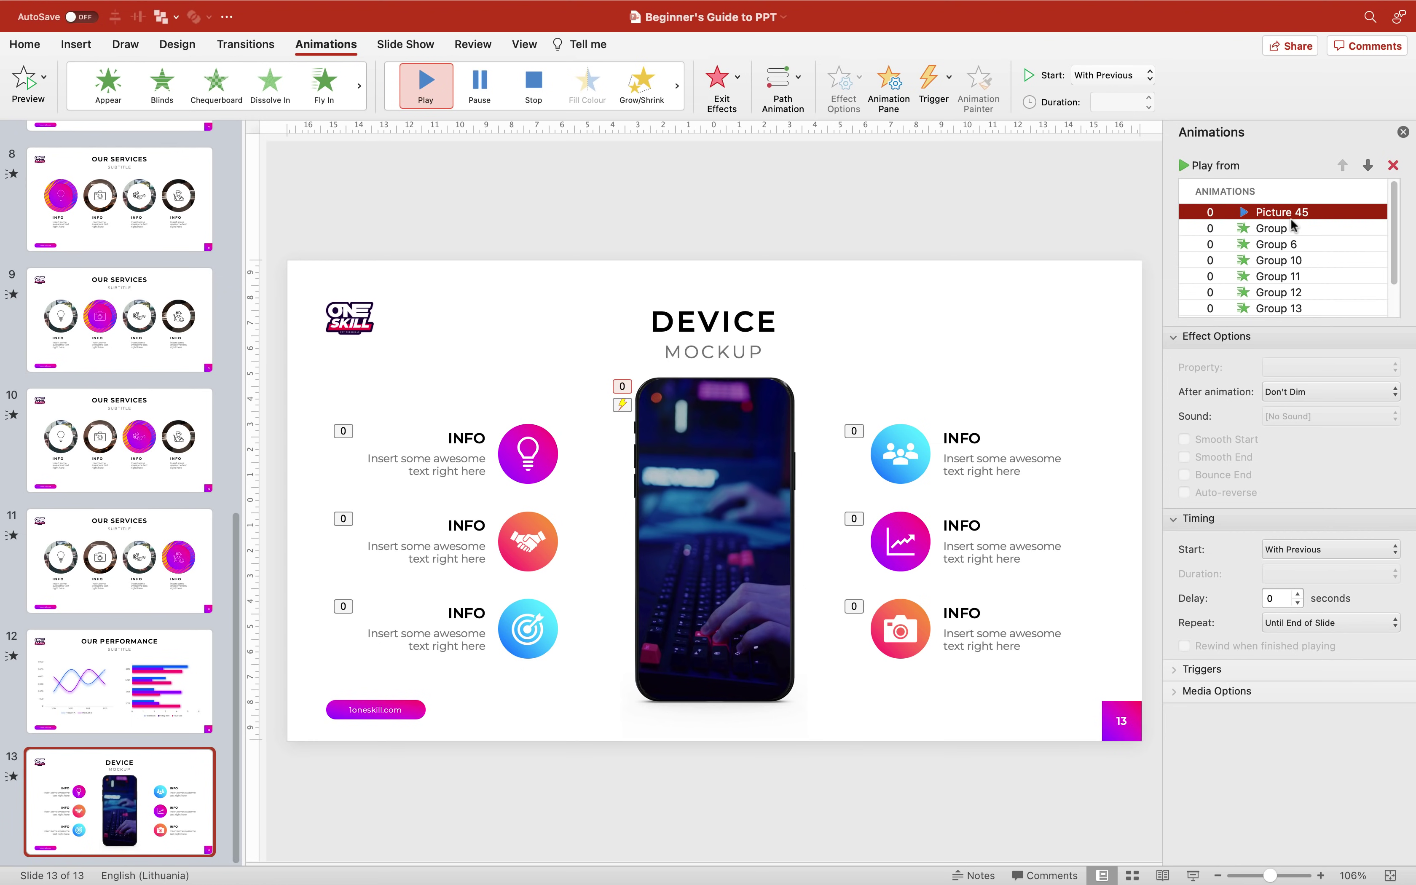
mouse_move(760, 463)
click(24, 44)
click(967, 82)
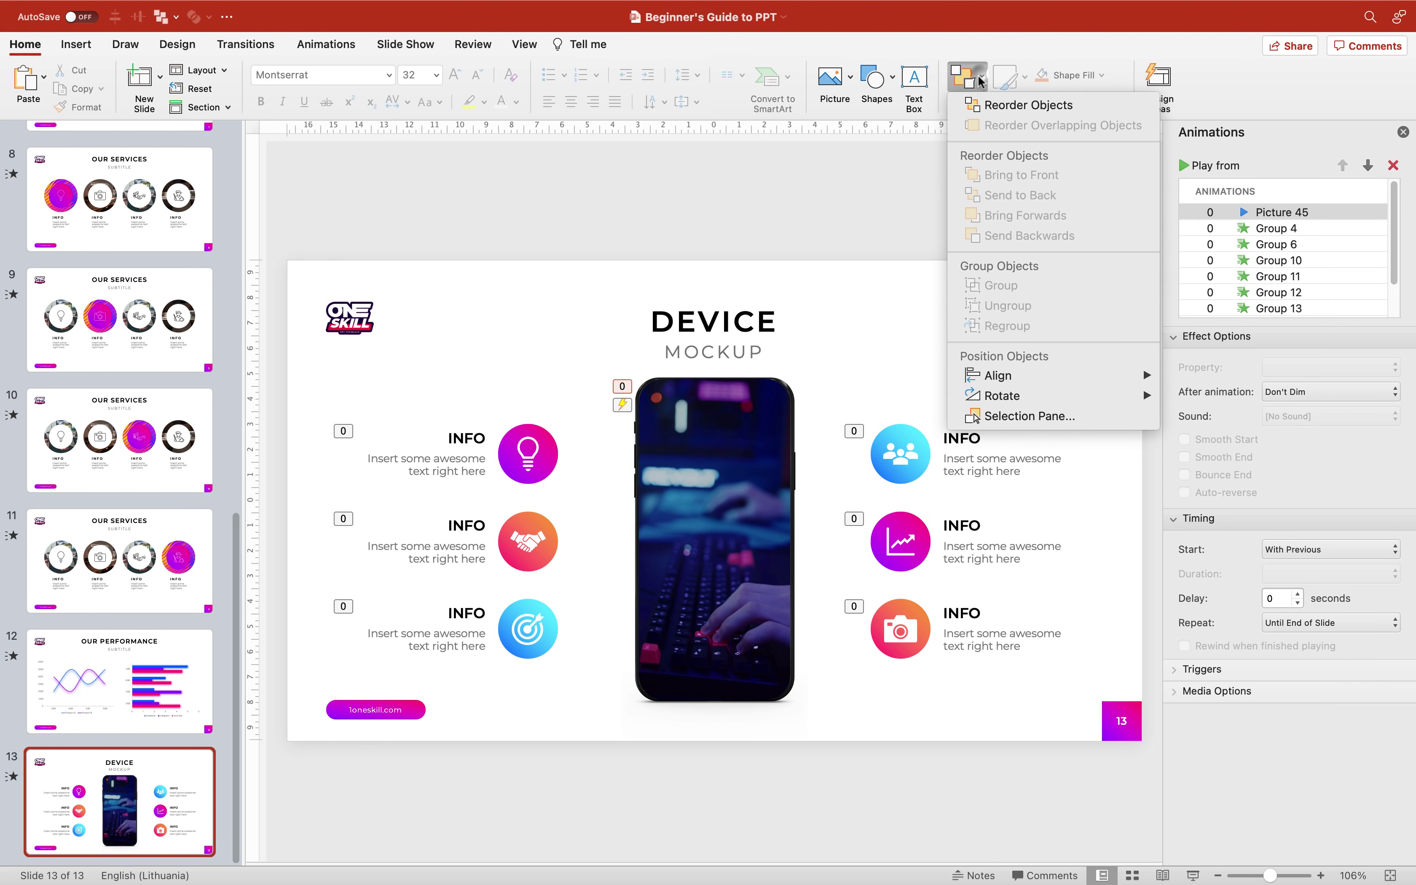
Rename Picture 45 to 'Video' in the Selection Pane
click(1027, 414)
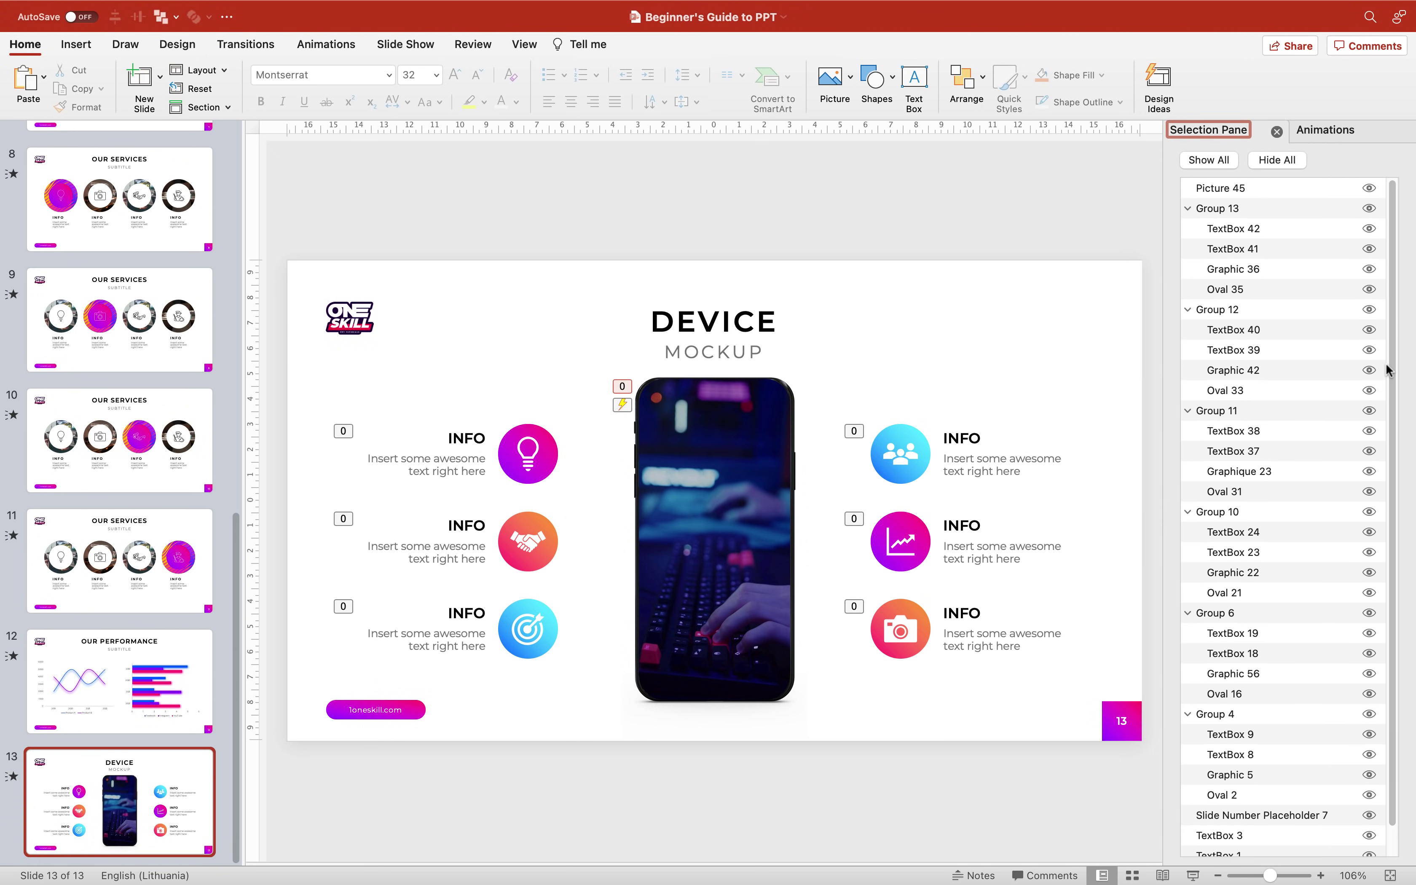
mouse_move(757, 442)
click(1226, 188)
click(1226, 188)
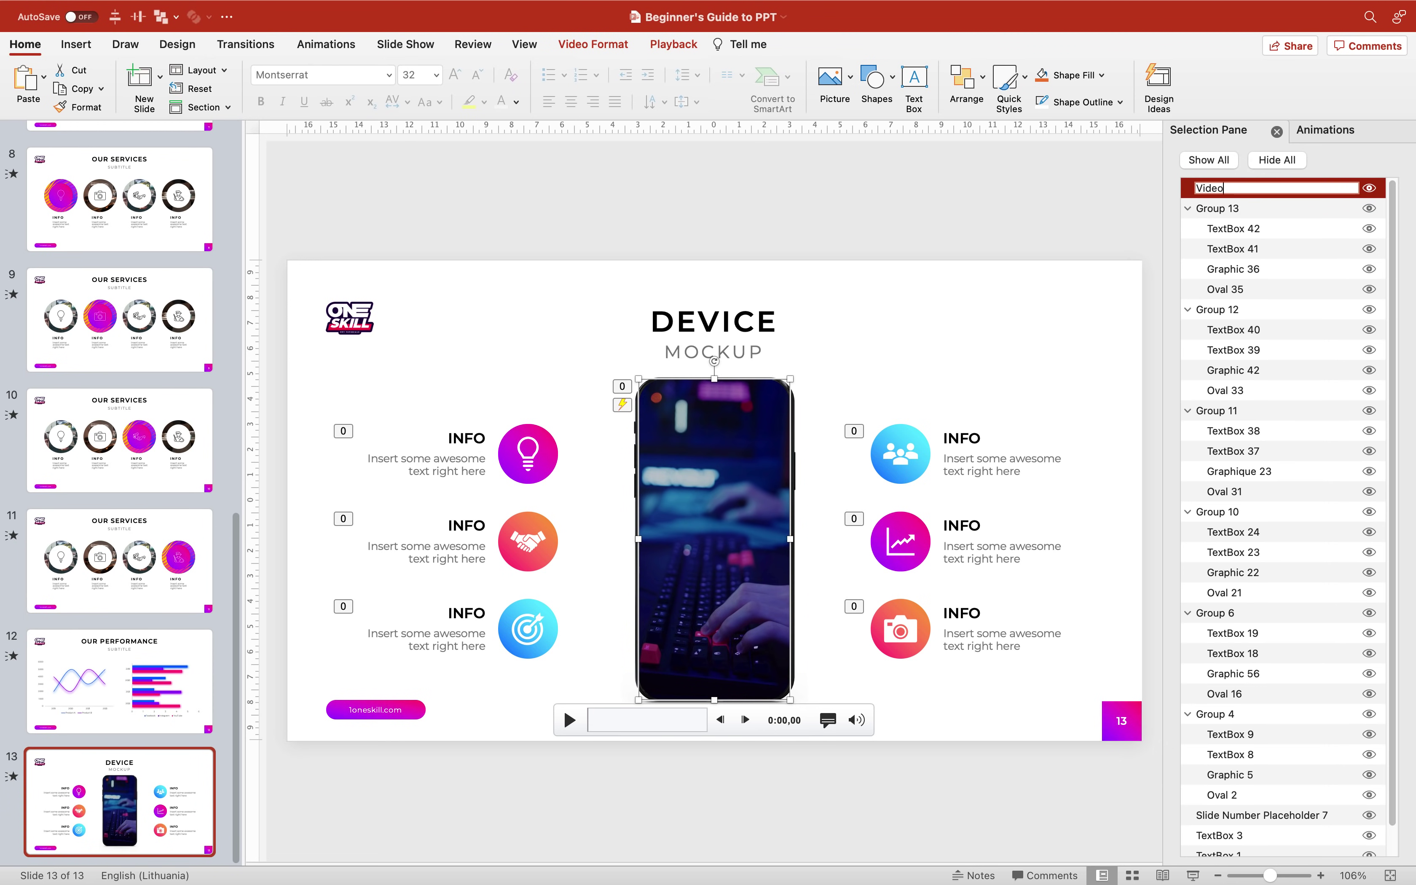
text(Video)
key(Return)
Send the video to the back, behind the phone frame
click(1330, 131)
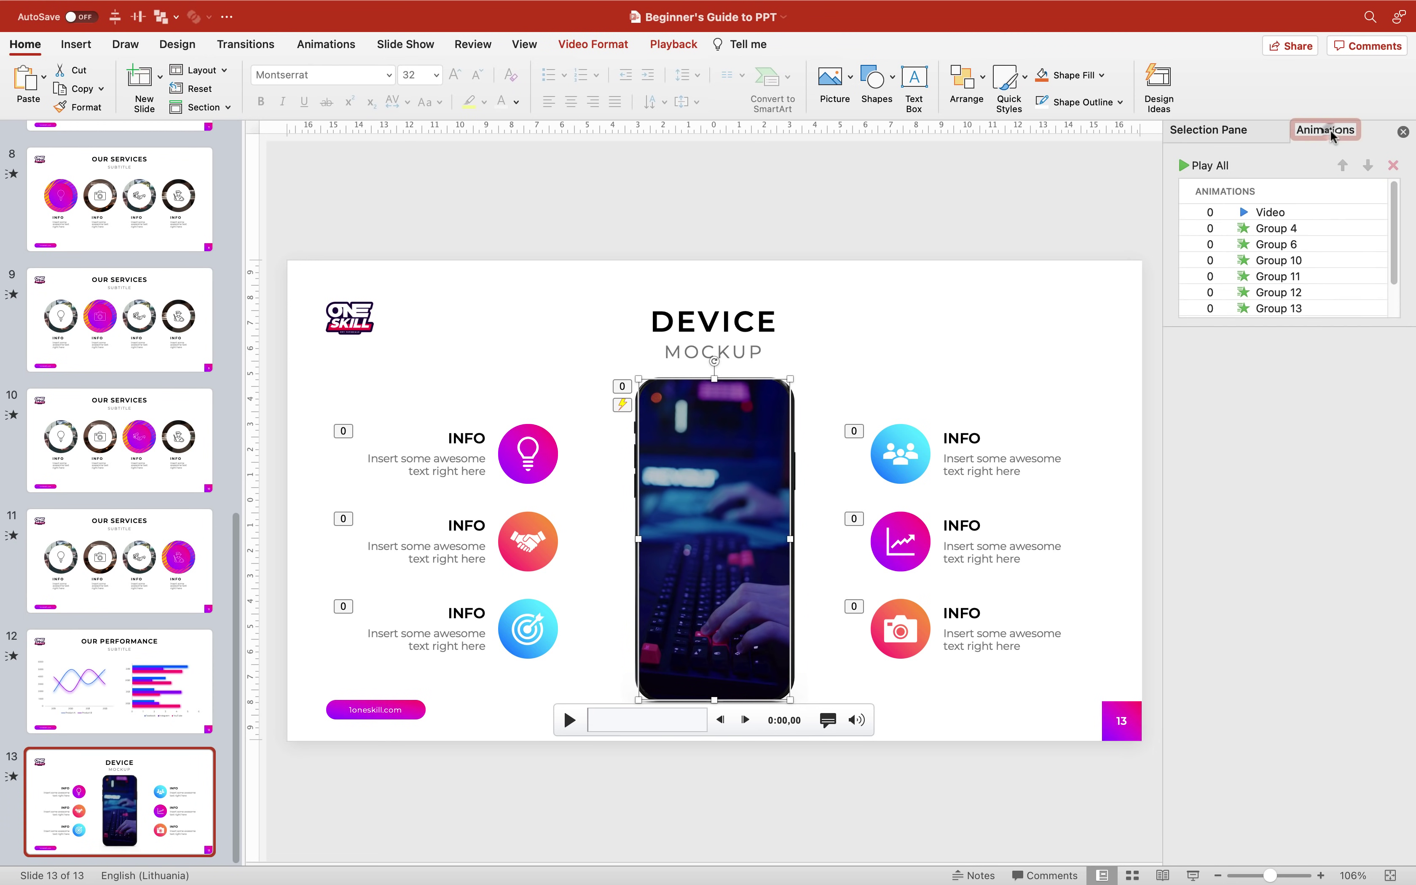
click(860, 246)
key(shift+super+b)
key(Tab)
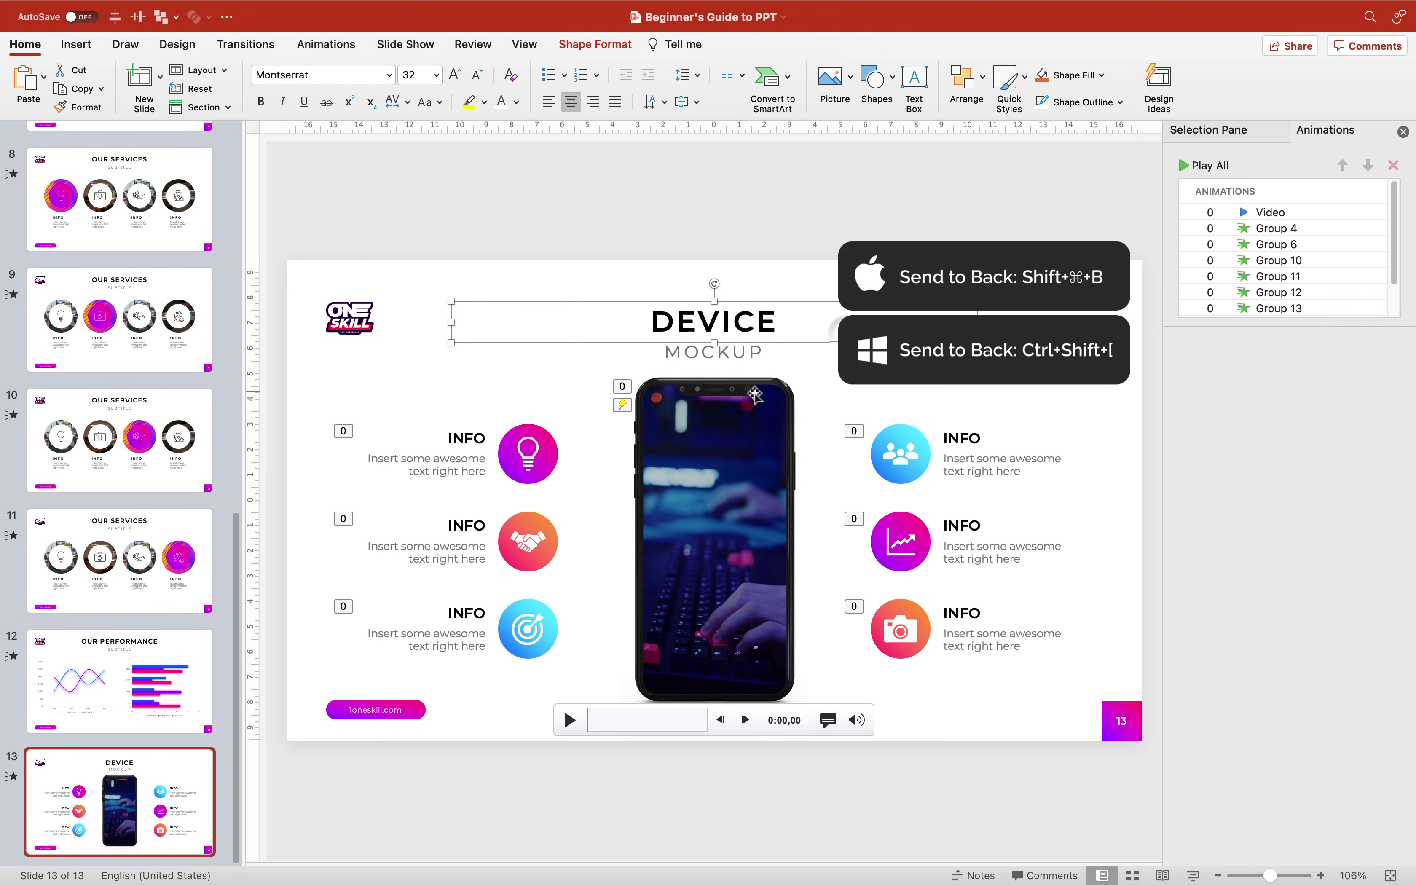